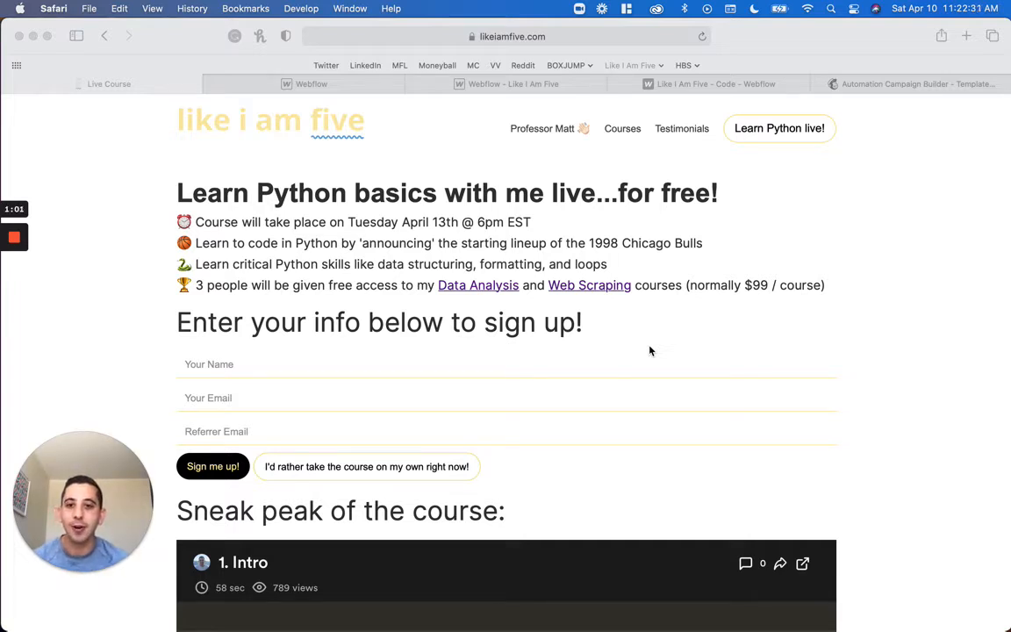
Review the sign-up form's name, email and referrer email fields, and view the sign-up confirmation email in Mailchimp
scroll(595, 307, up, 2)
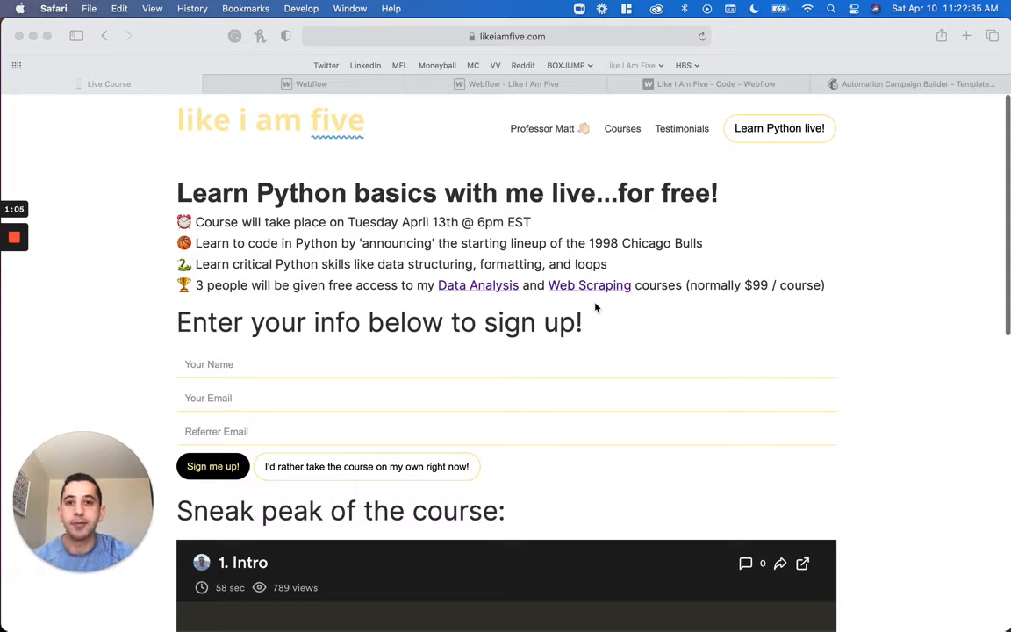
click(347, 365)
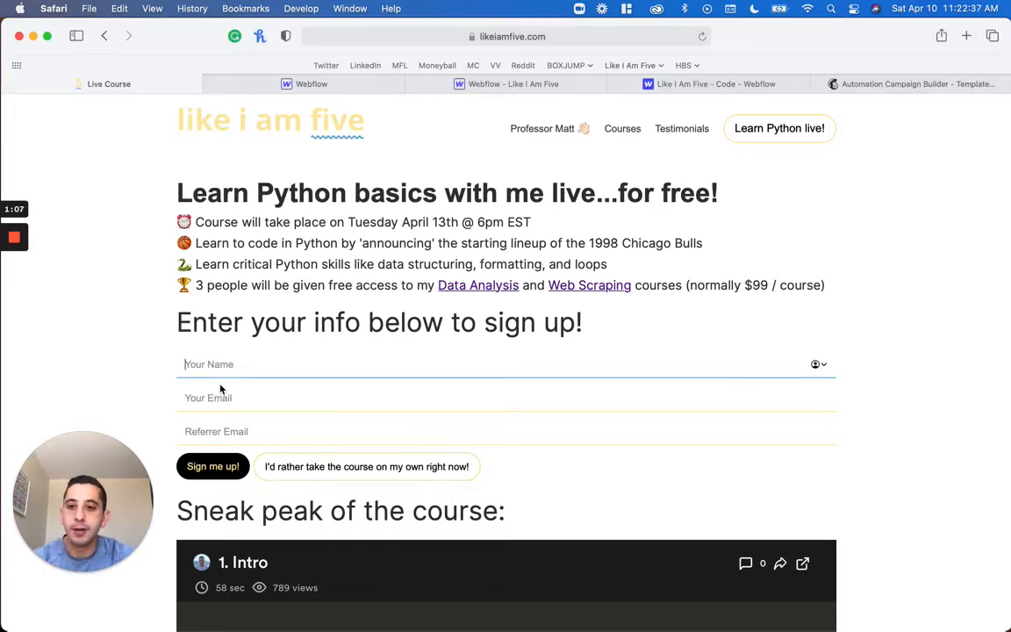
click(245, 399)
click(244, 428)
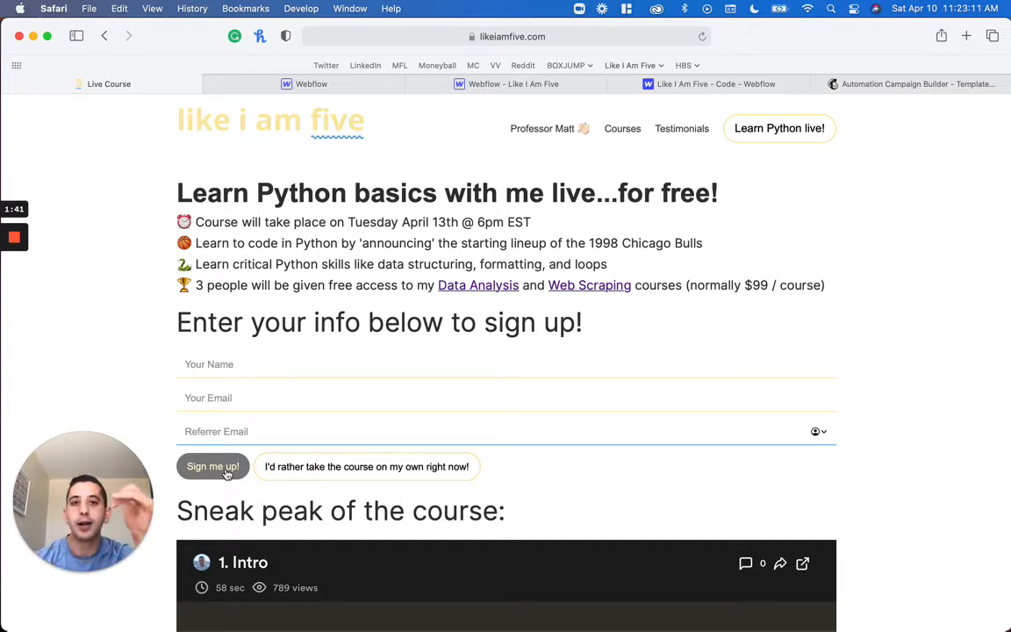
click(902, 85)
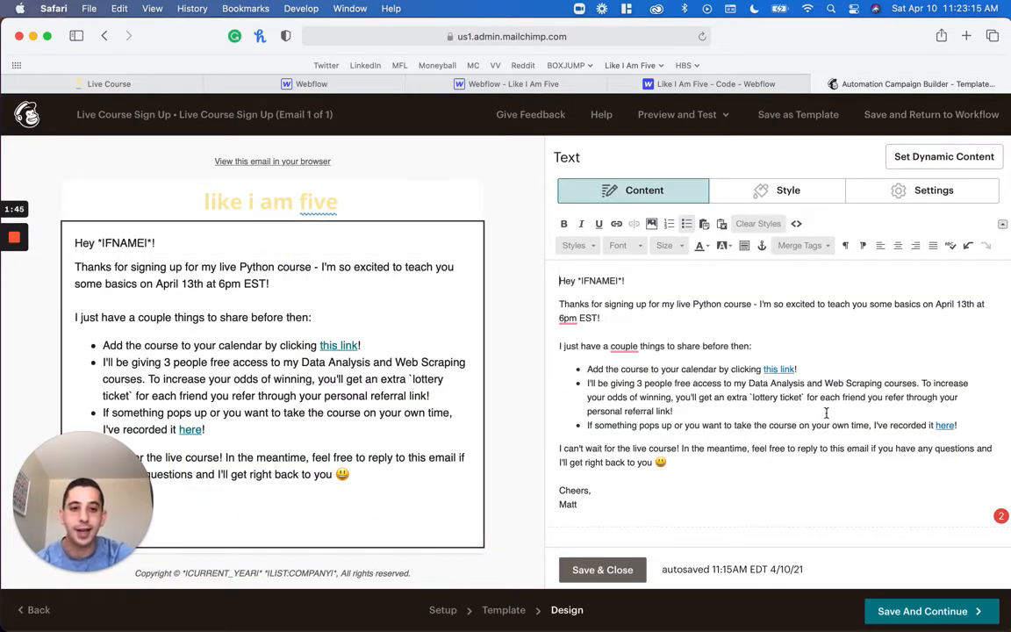
click(112, 83)
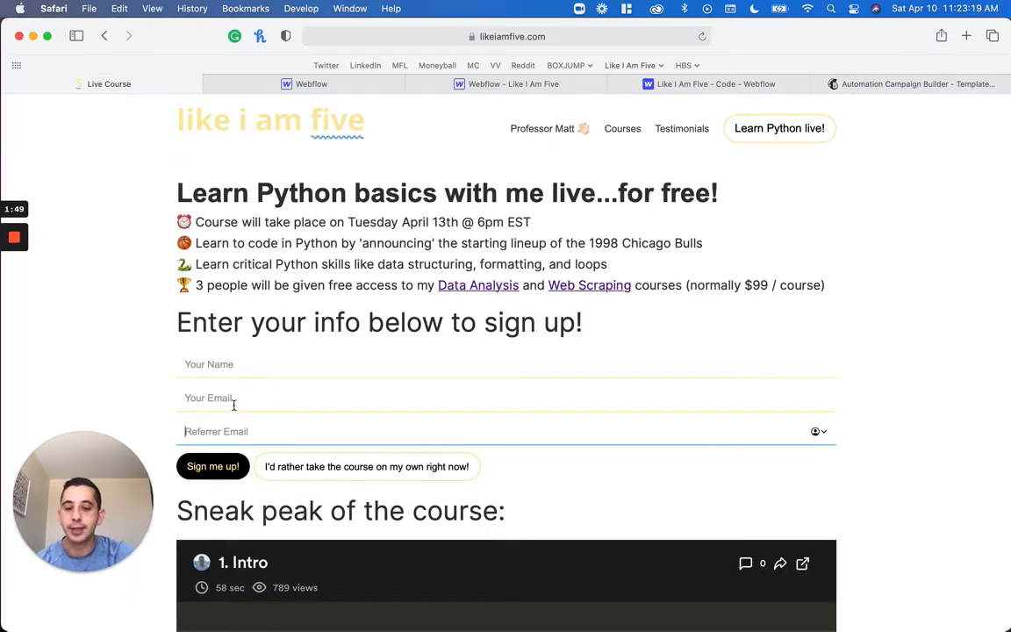
click(550, 38)
key(Right)
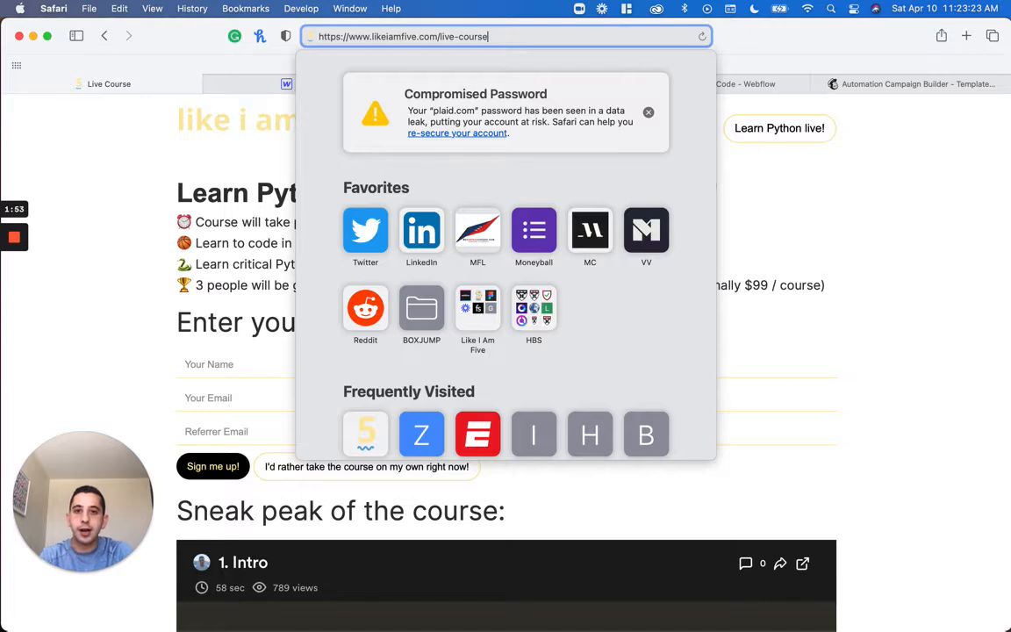
text(-)
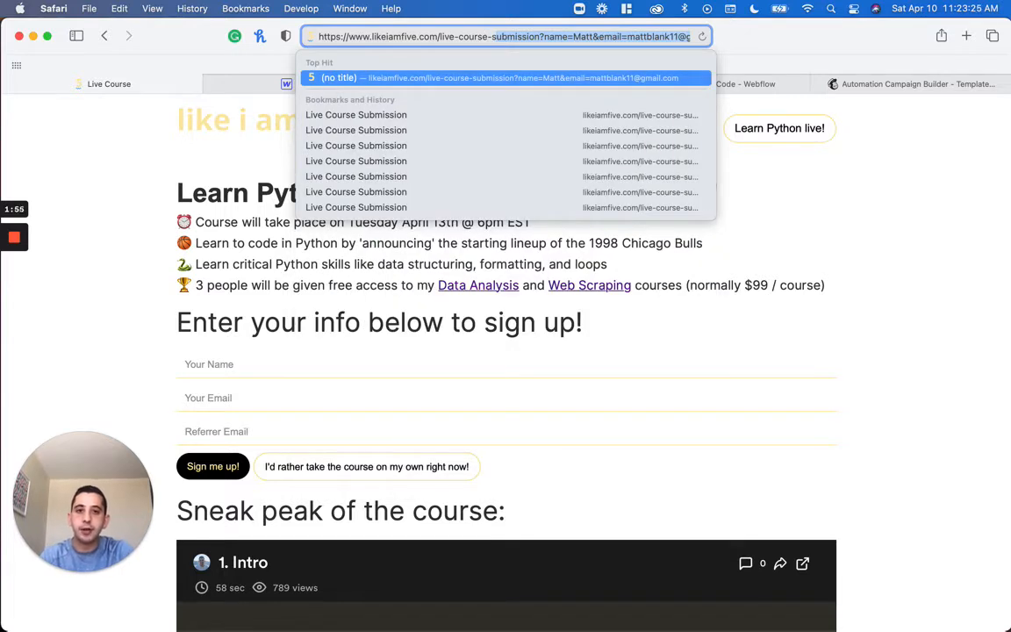
click(540, 37)
key(shift+super+Right)
key(BackSpace)
key(BackSpace)
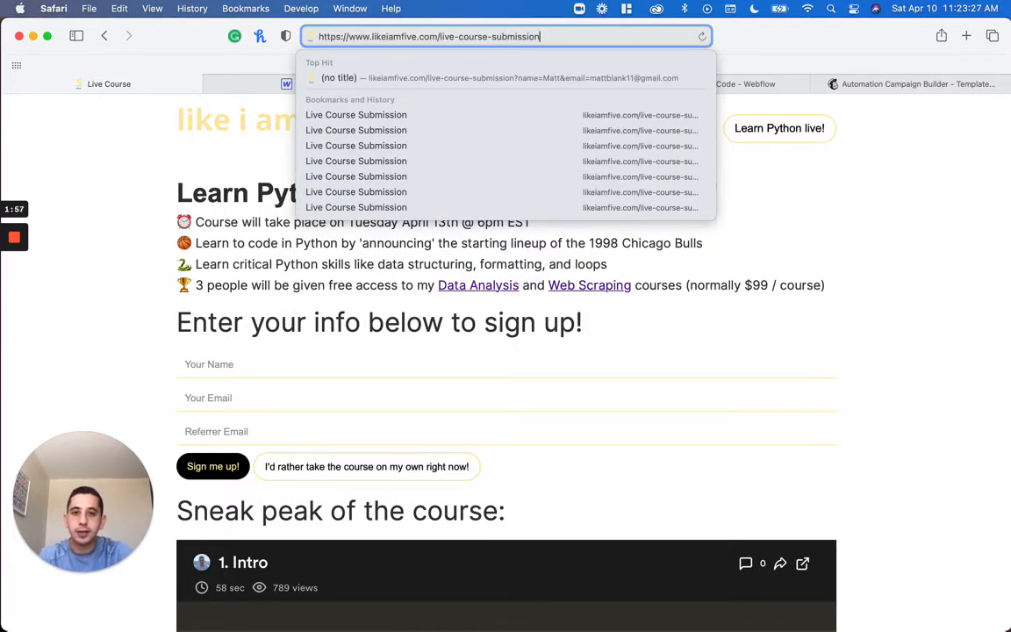
key(Return)
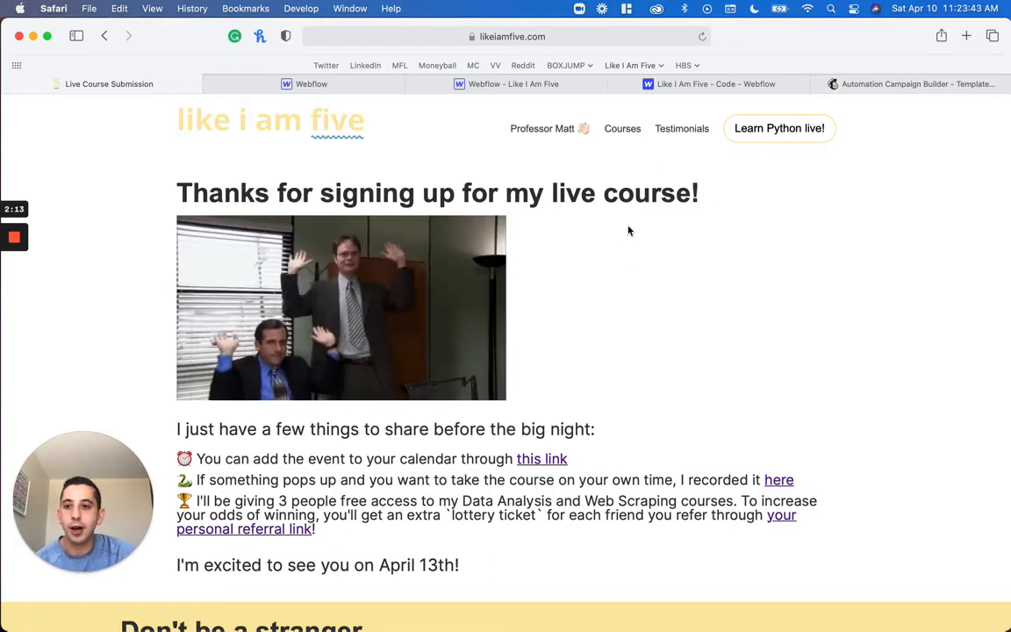
scroll(628, 231, left, 3)
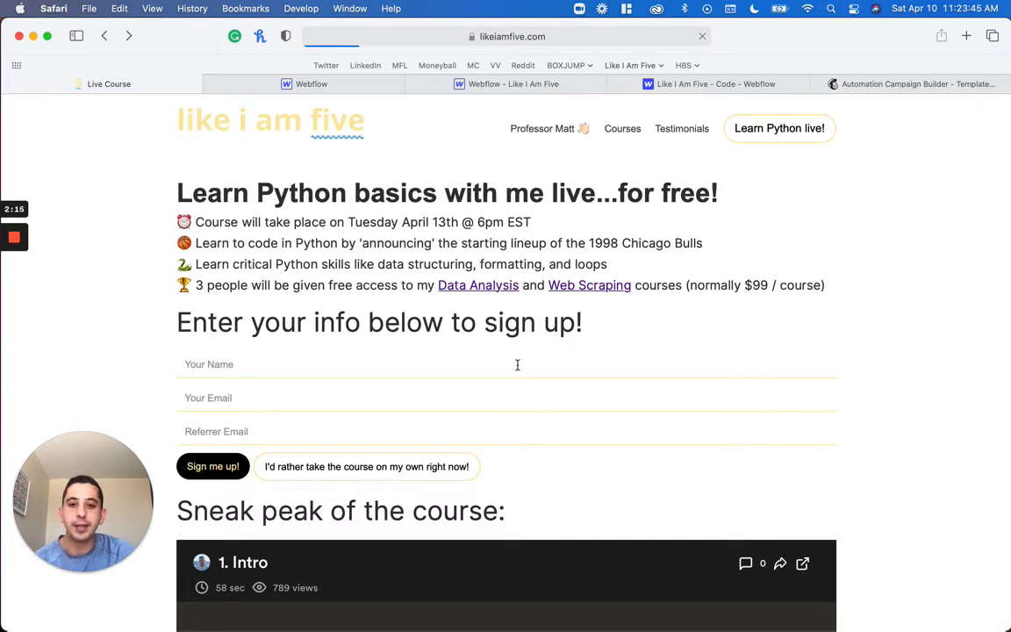
Look at the home page's live Python sign-up pop-up and its email field, dismiss it, and return to the live course page
click(261, 133)
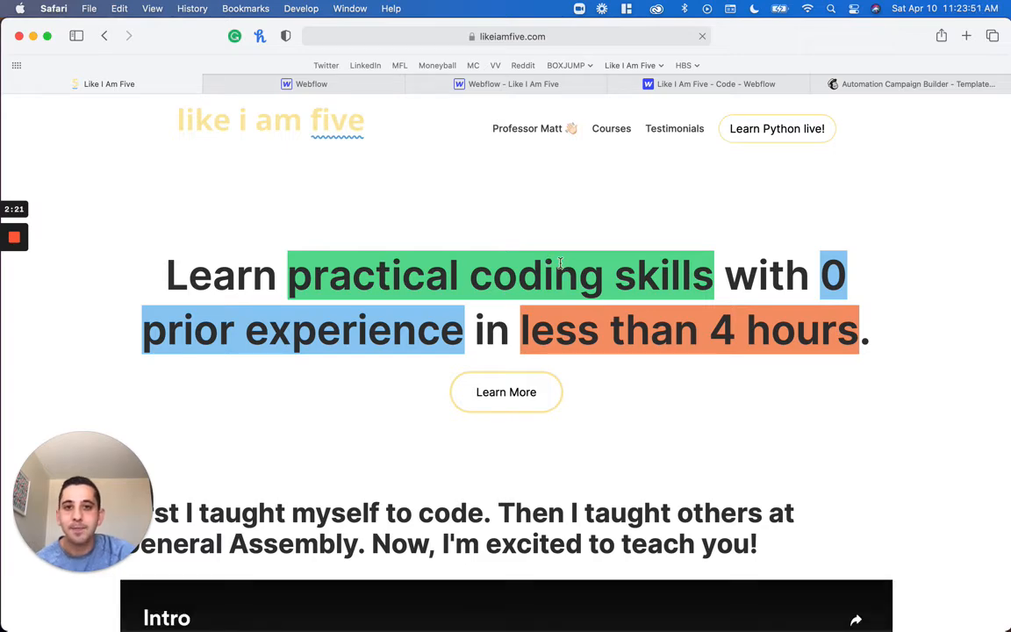
scroll(559, 261, down, 5)
scroll(560, 260, down, 10)
scroll(560, 258, down, 2)
scroll(562, 259, down, 1)
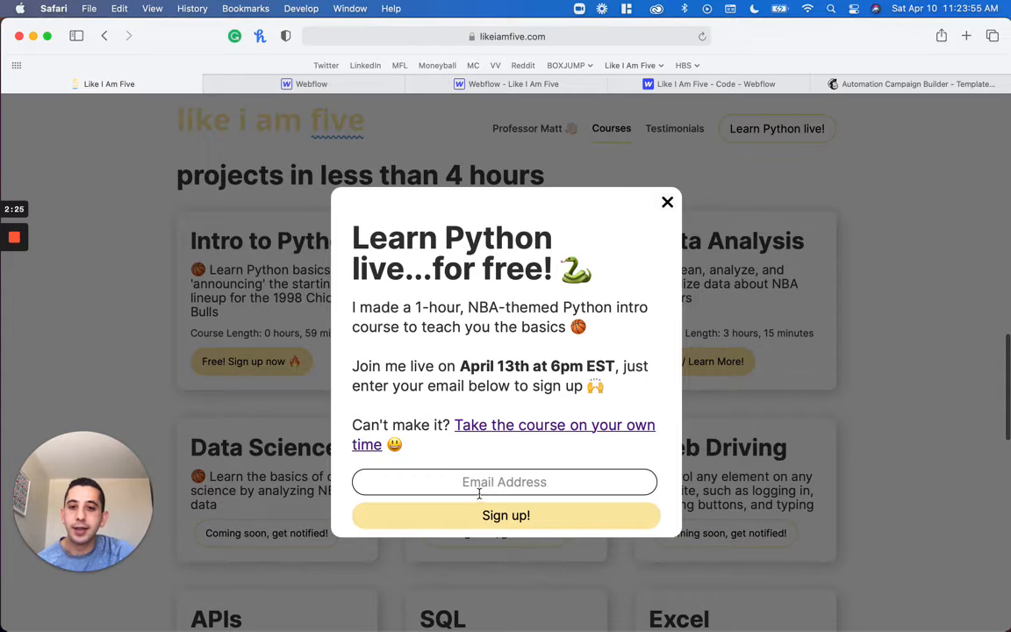
click(479, 492)
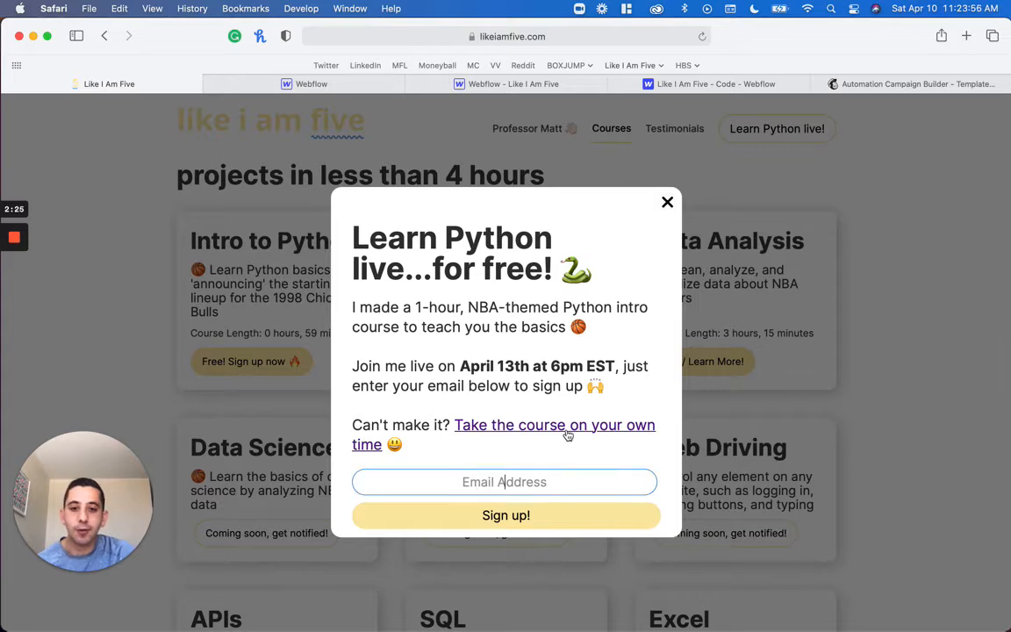
click(667, 203)
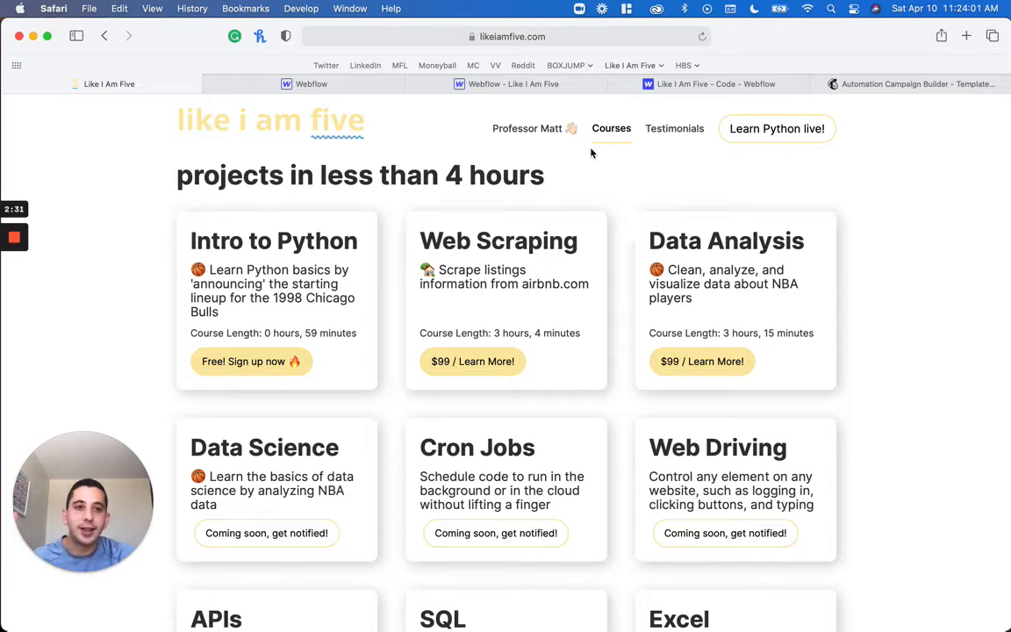
click(738, 130)
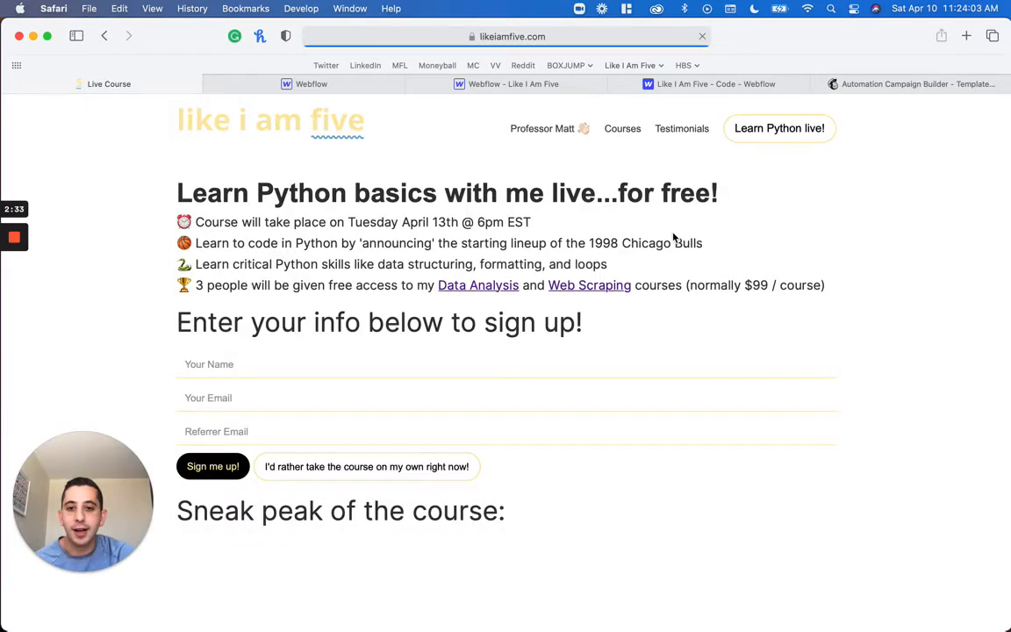
click(214, 359)
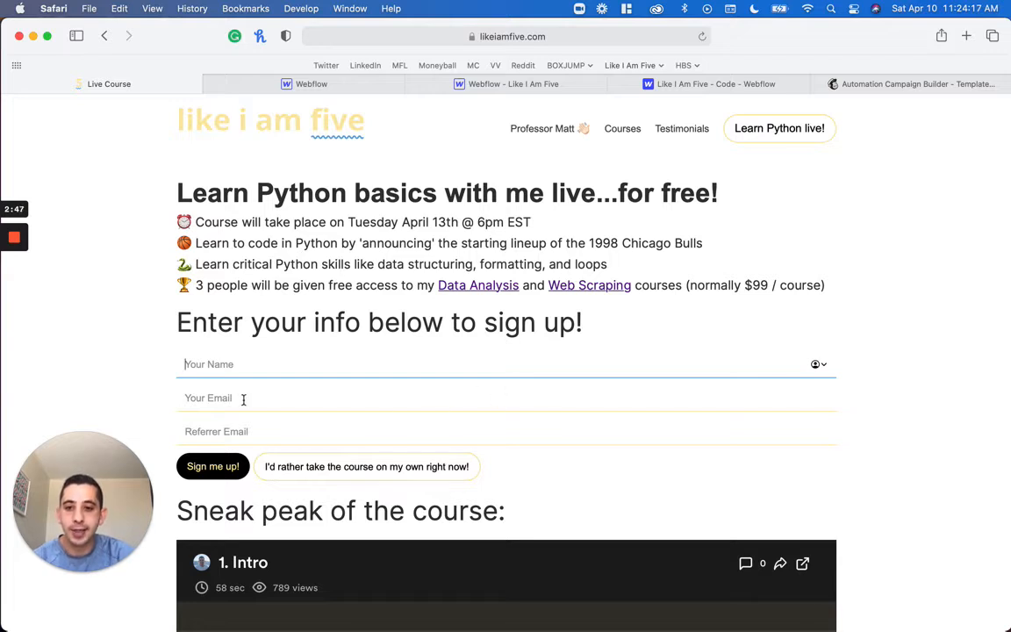
click(117, 492)
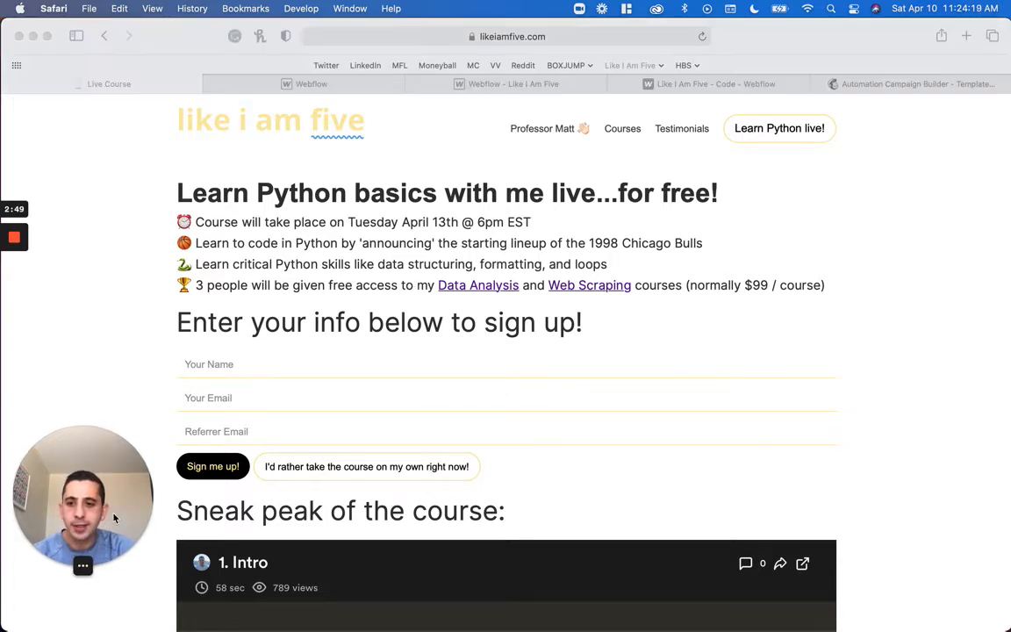
click(262, 421)
click(237, 428)
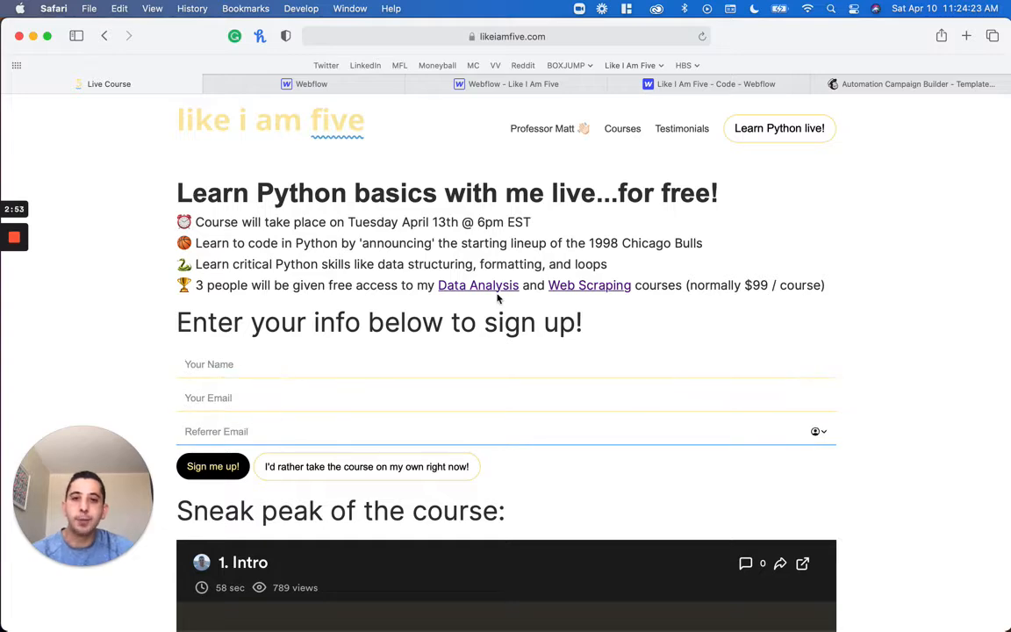
click(557, 36)
click(557, 36)
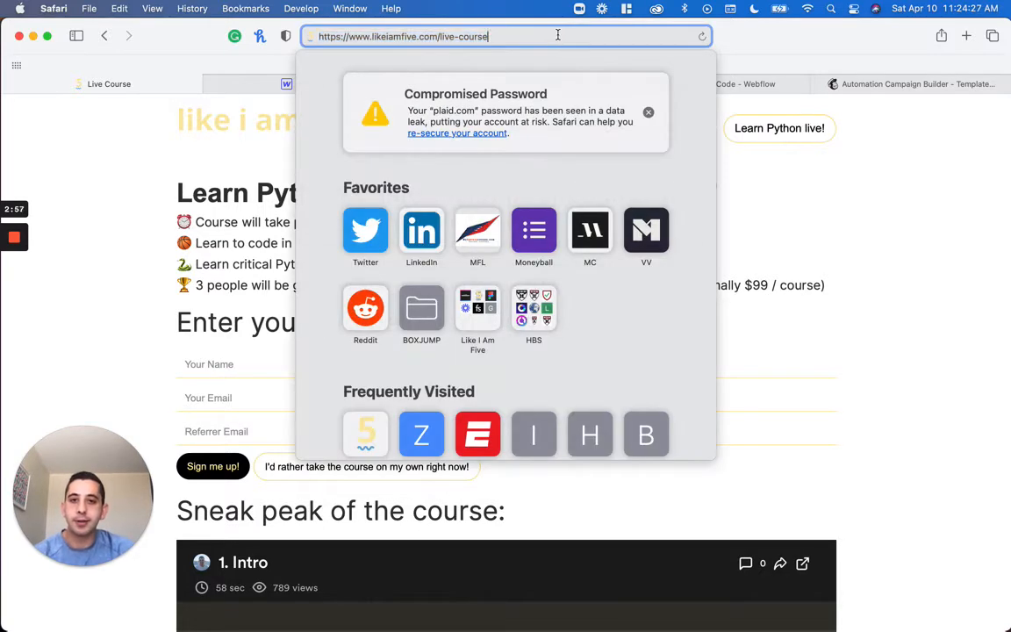
click(815, 215)
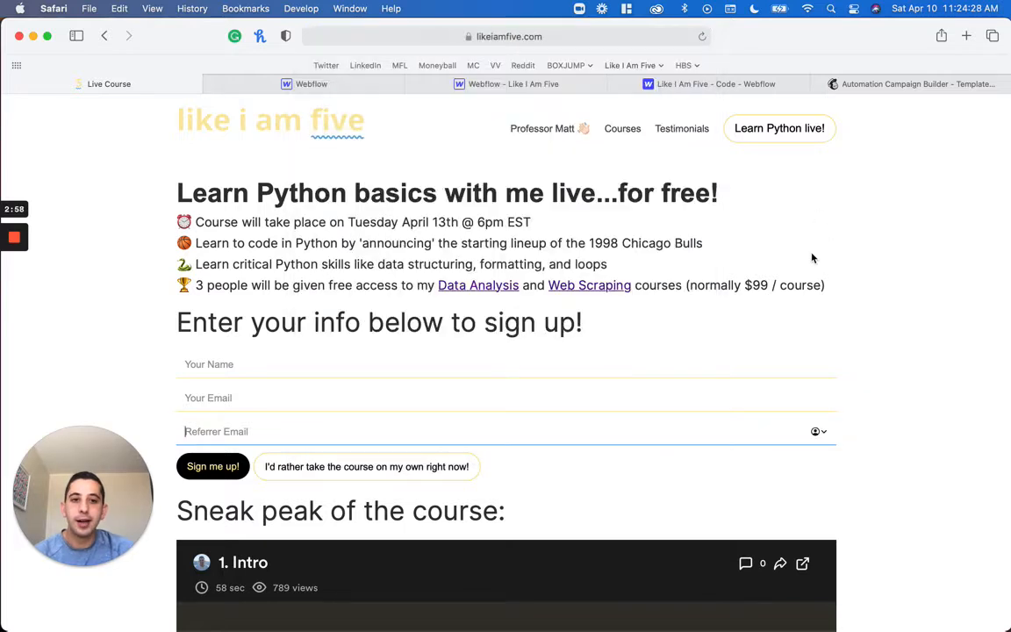
Inspect the Referrer Email field's HTML element, copy the value of its id attribute, and close the web inspector
right_click(245, 433)
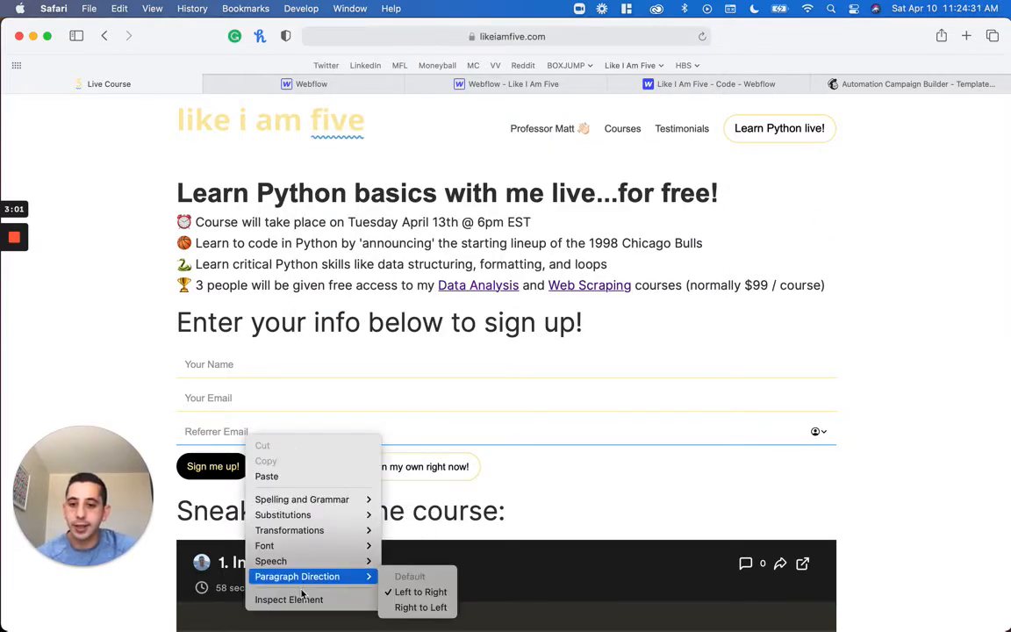
key(Escape)
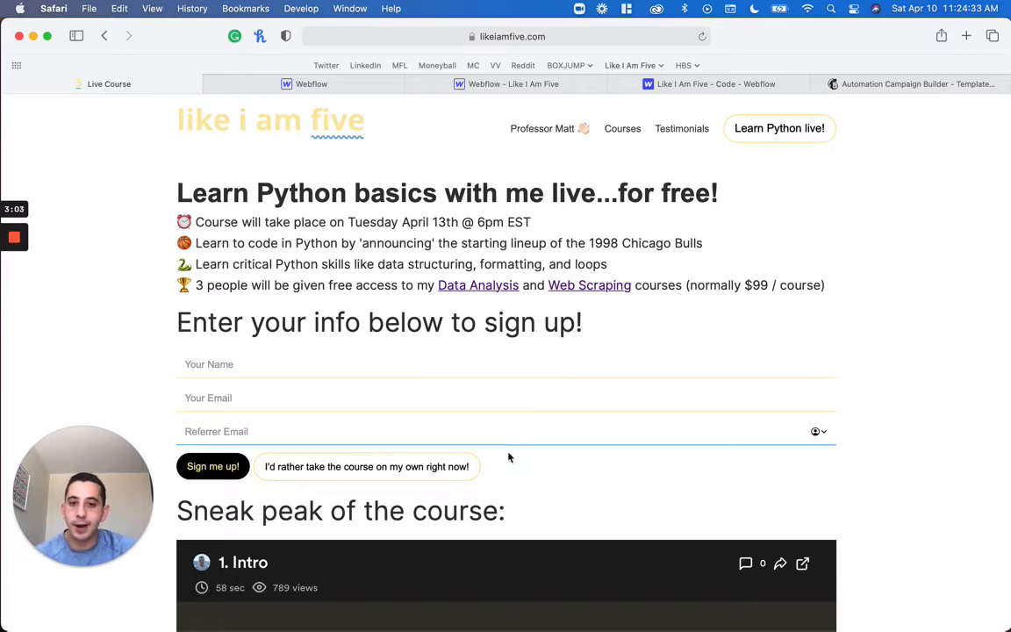
key(super+alt+i)
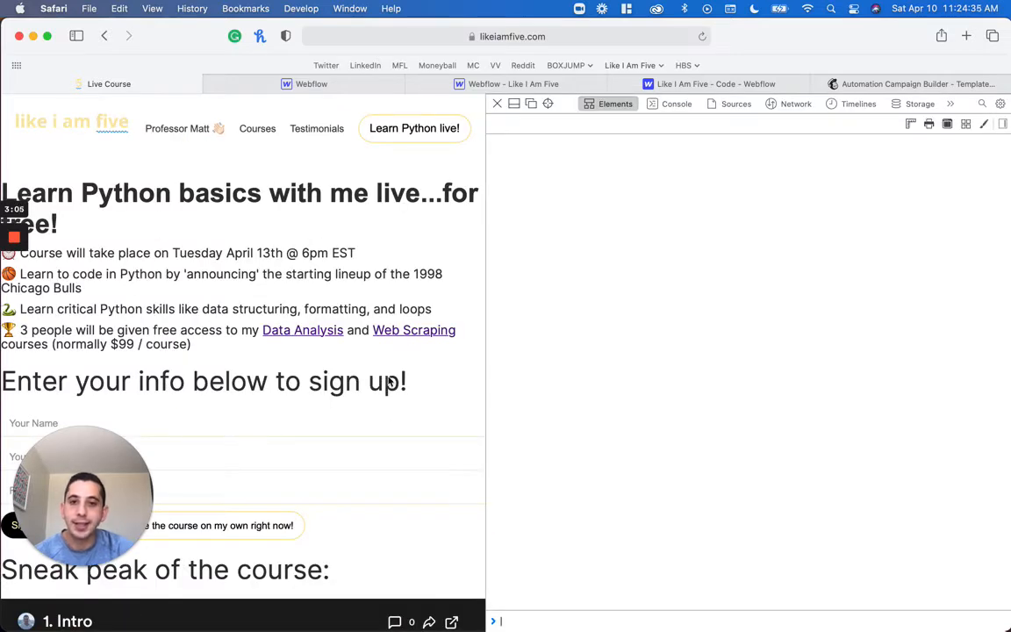
scroll(163, 461, down, 3)
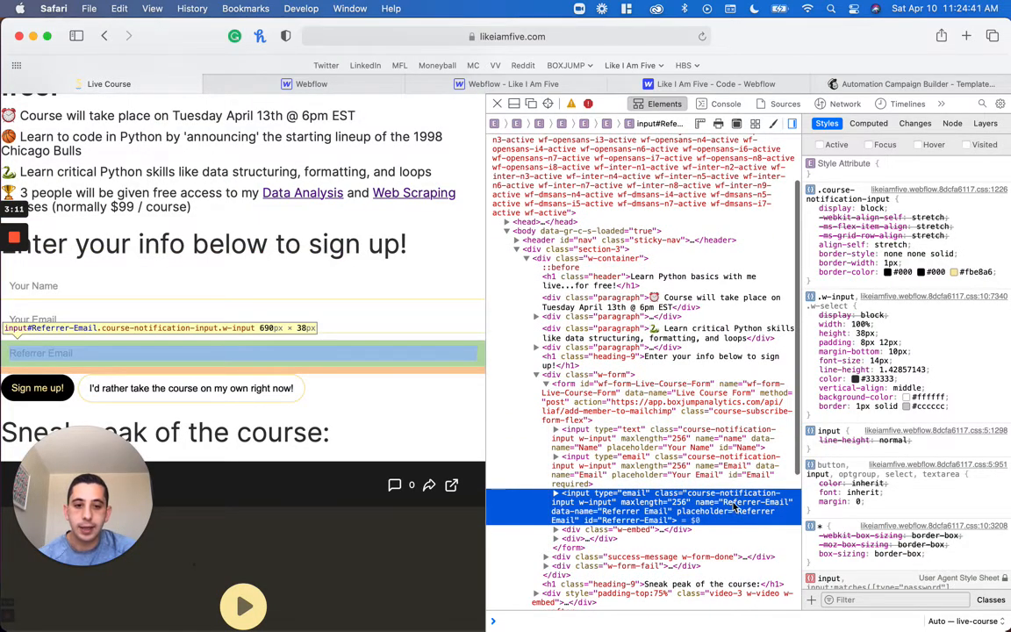
double_click(635, 520)
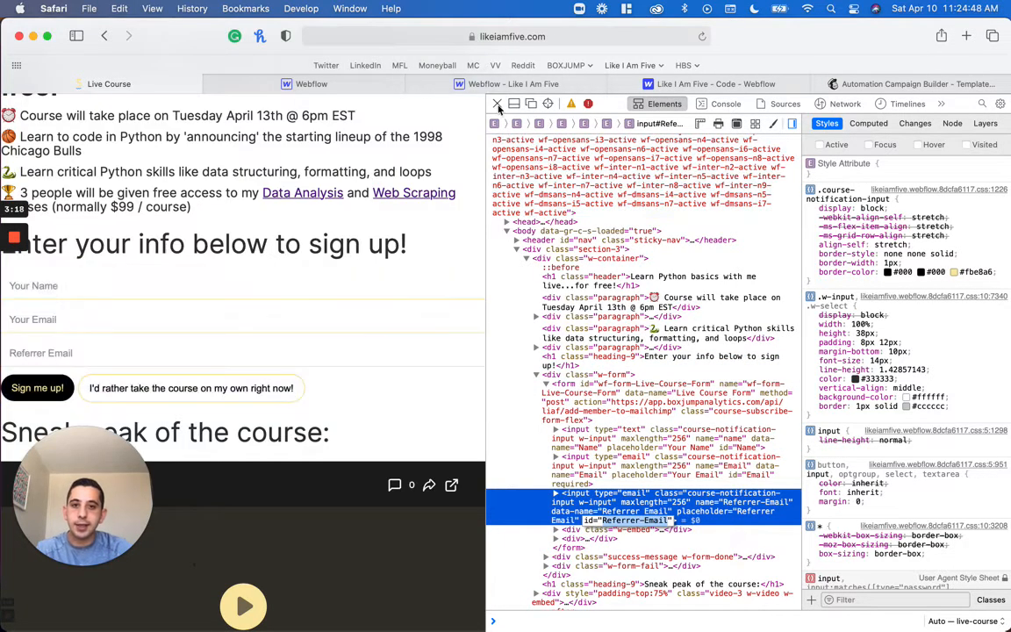
click(495, 104)
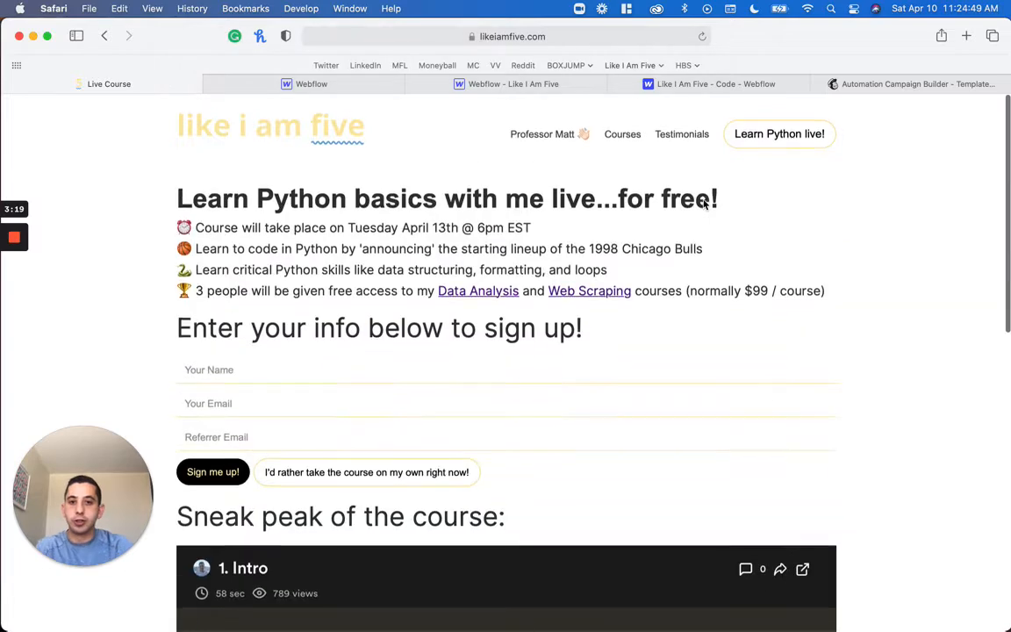
Load the live-course page with ?Referrer-Email= and the referrer's email address appended to the URL, and highlight the prefilled field
click(566, 33)
click(566, 33)
text(?Referrer-Email)
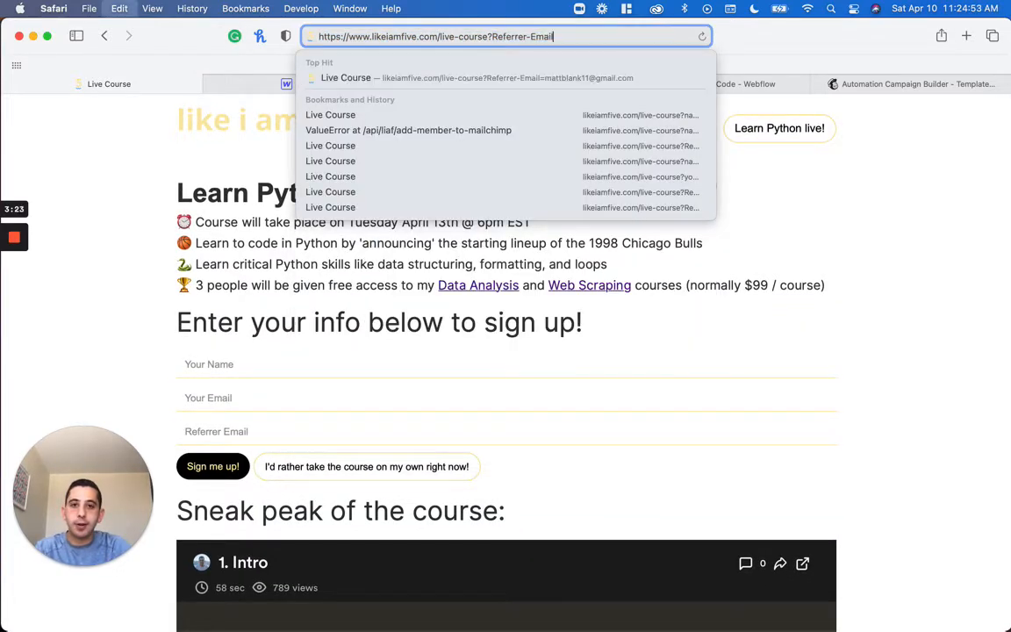
text(=)
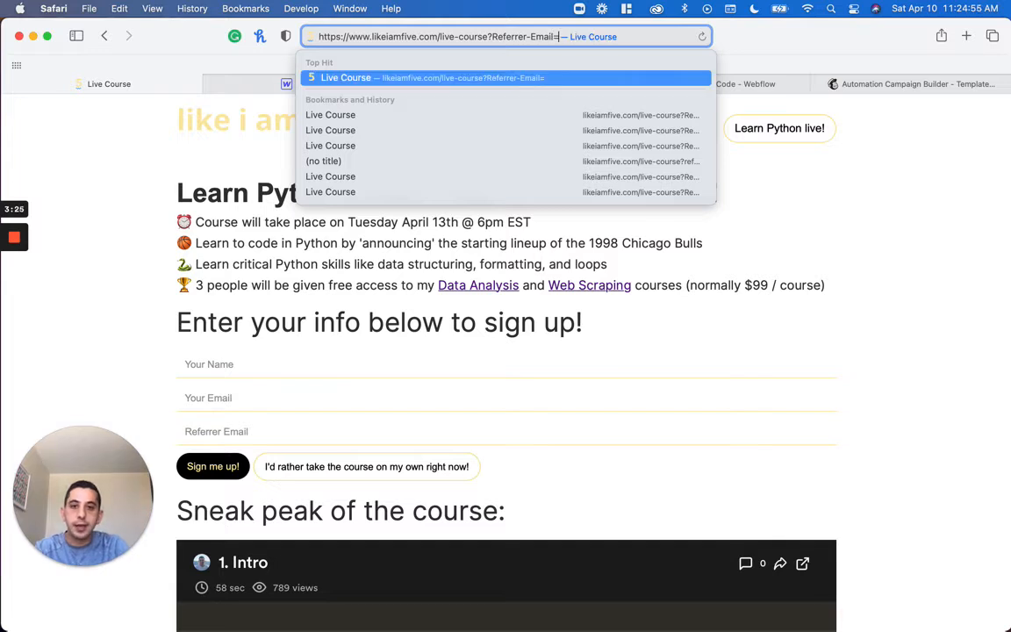
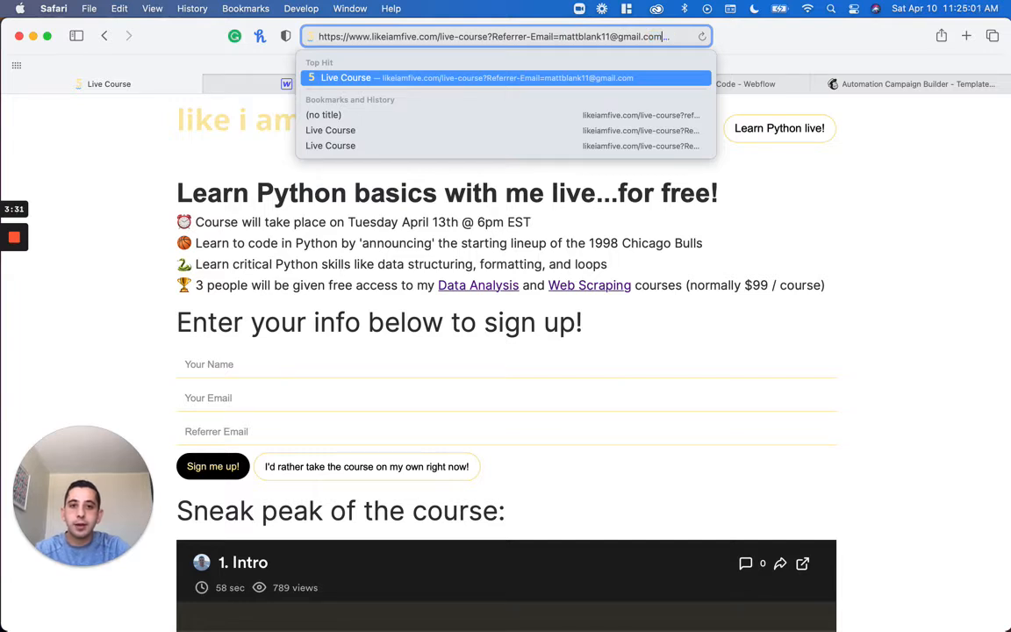
key(Return)
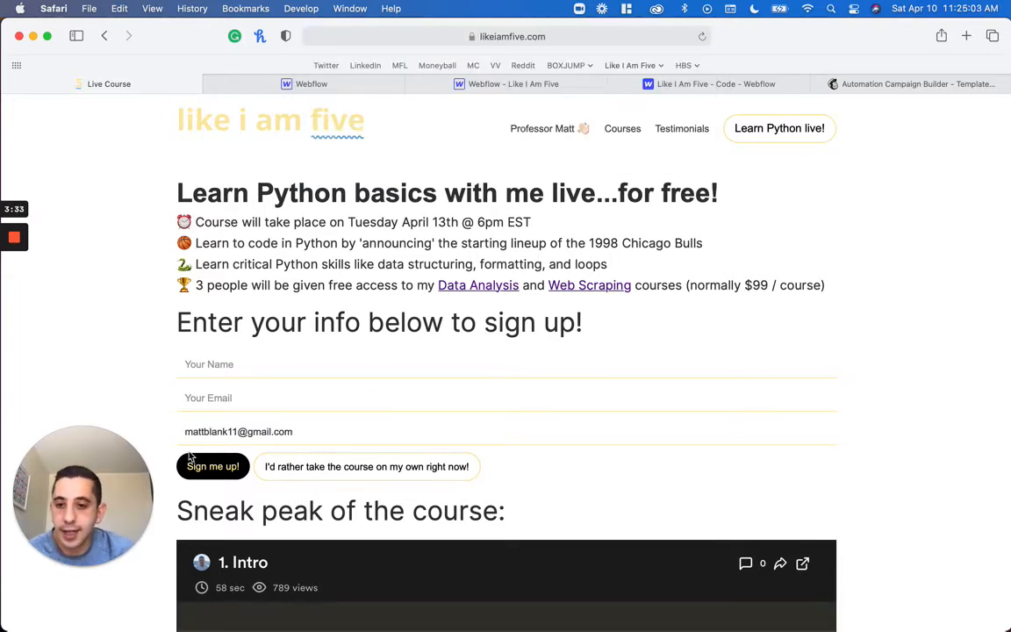
drag(185, 431, 294, 431)
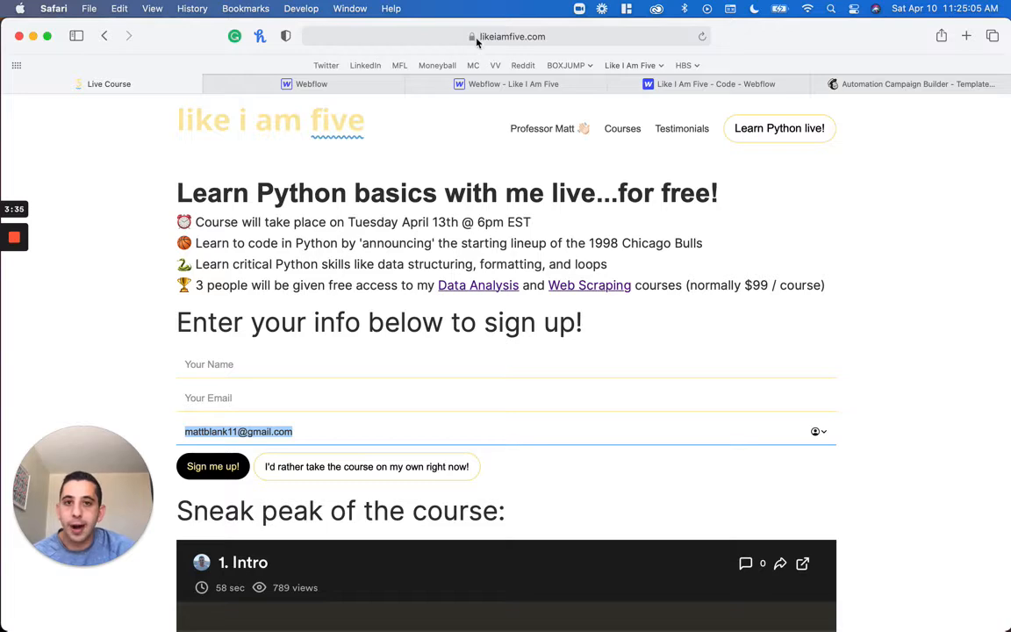
Change the URL's Referrer-Email parameter value to literally%20anything and reload the live-course page
click(516, 33)
key(Right)
key(alt+shift+Left)
key(alt+shift+Left)
key(alt+shift+Left)
text(li)
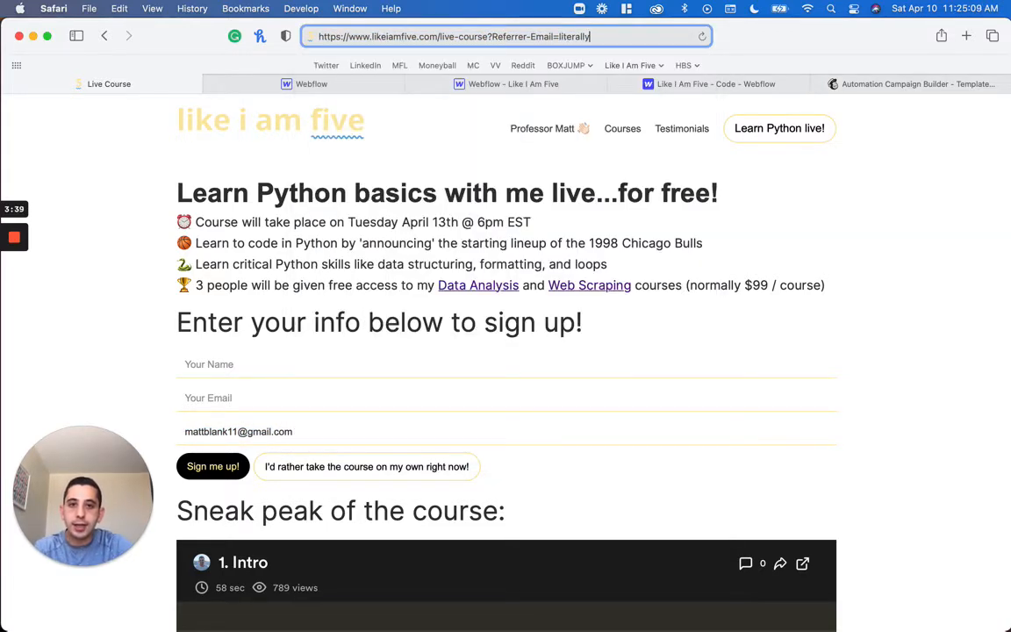
text(terally%20anything)
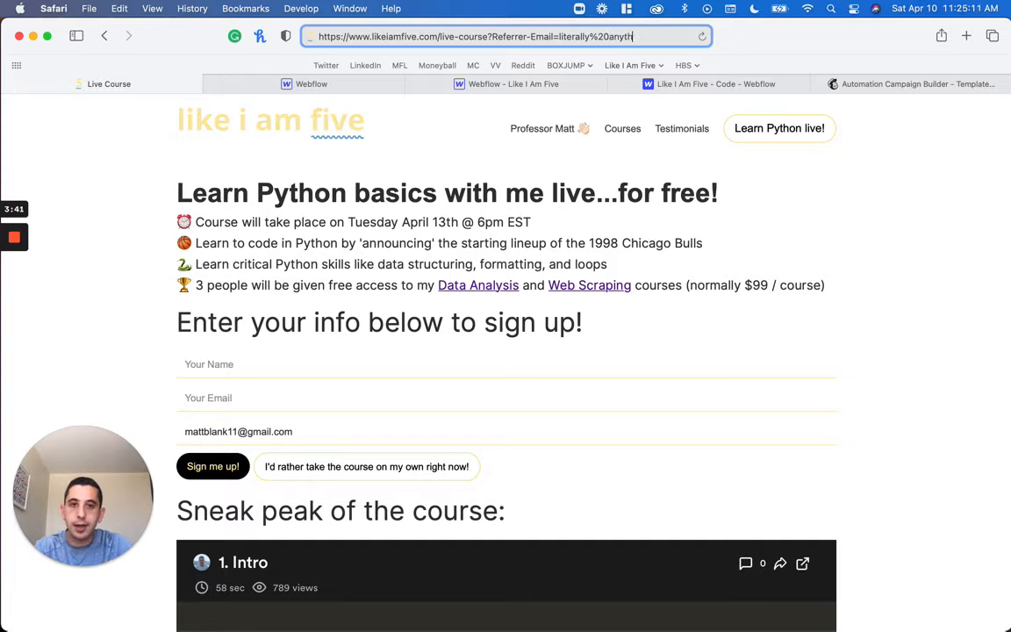
key(Return)
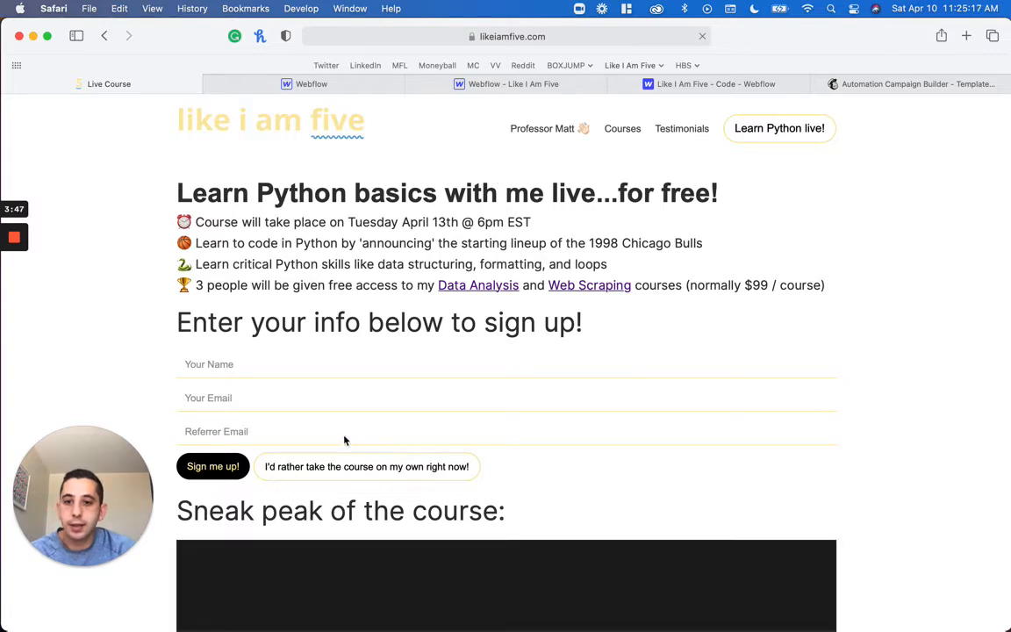
Highlight the prefilled text in the Referrer Email field and look over the live-course page
triple_click(341, 432)
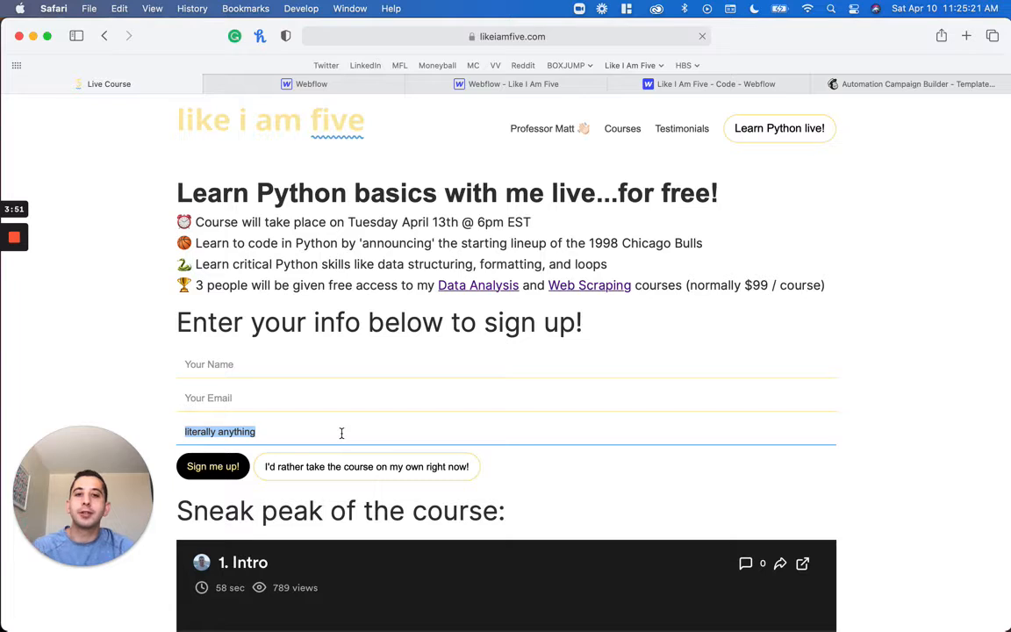
scroll(341, 433, down, 1)
scroll(341, 432, up, 1)
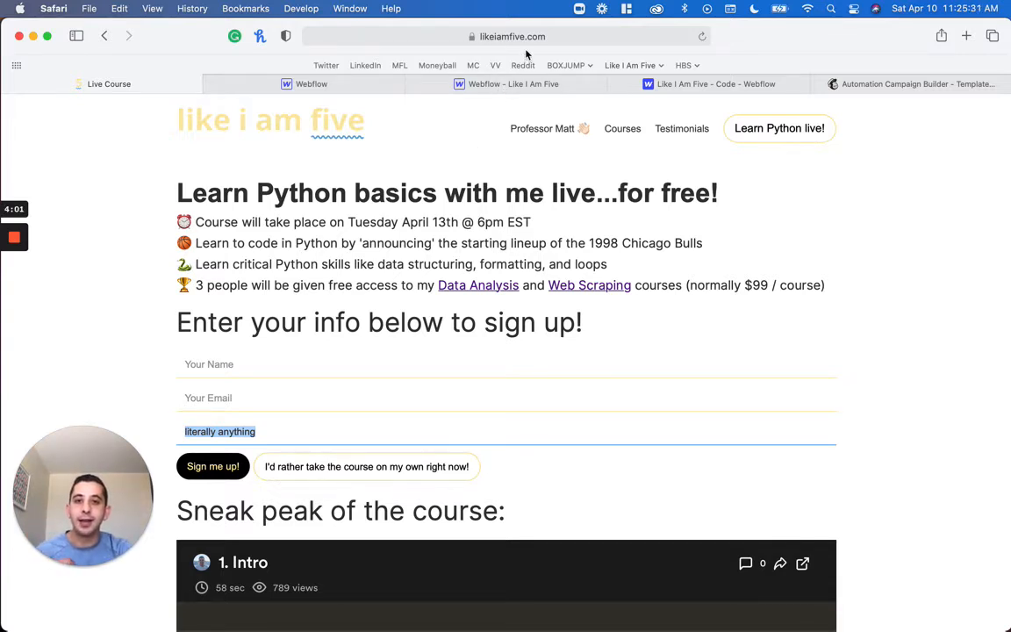
Change the URL's Referrer-Email parameter value to a sample referrer email address, load the page, and highlight the prefilled field
click(478, 39)
drag(650, 36, 559, 37)
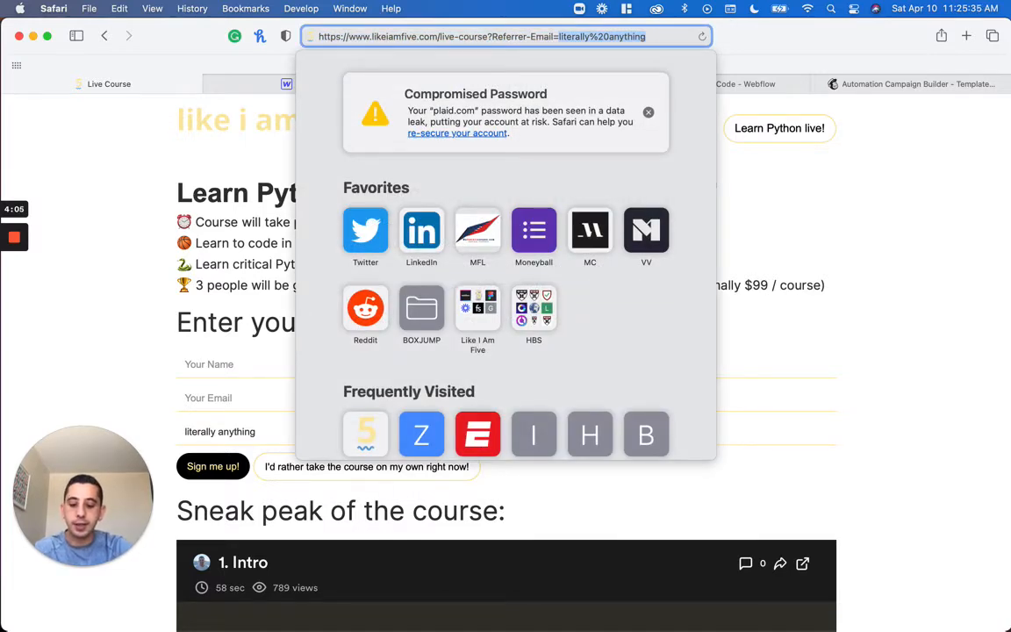
key(Return)
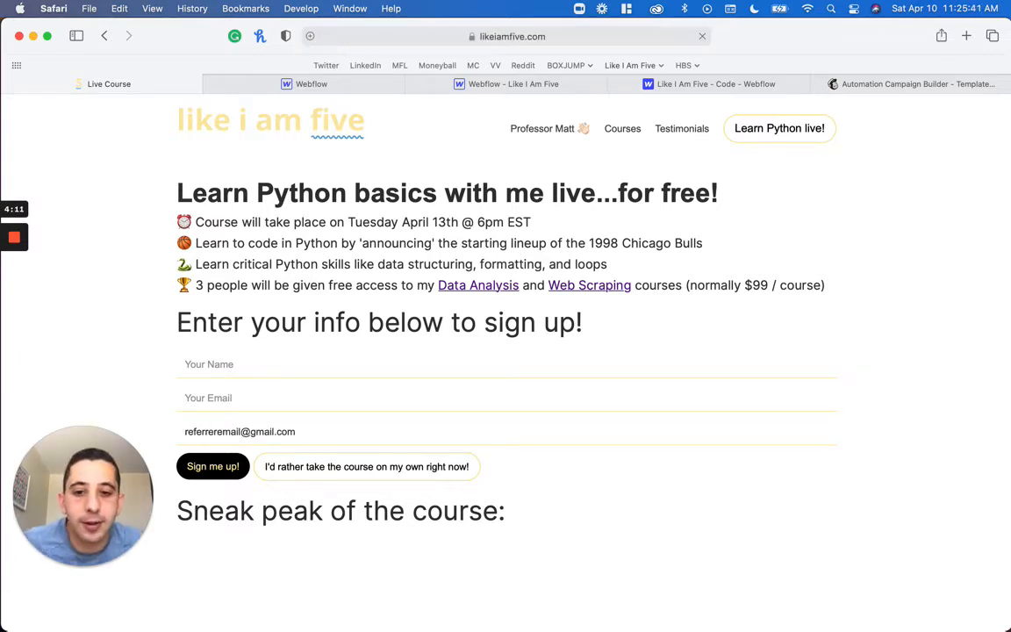
triple_click(243, 432)
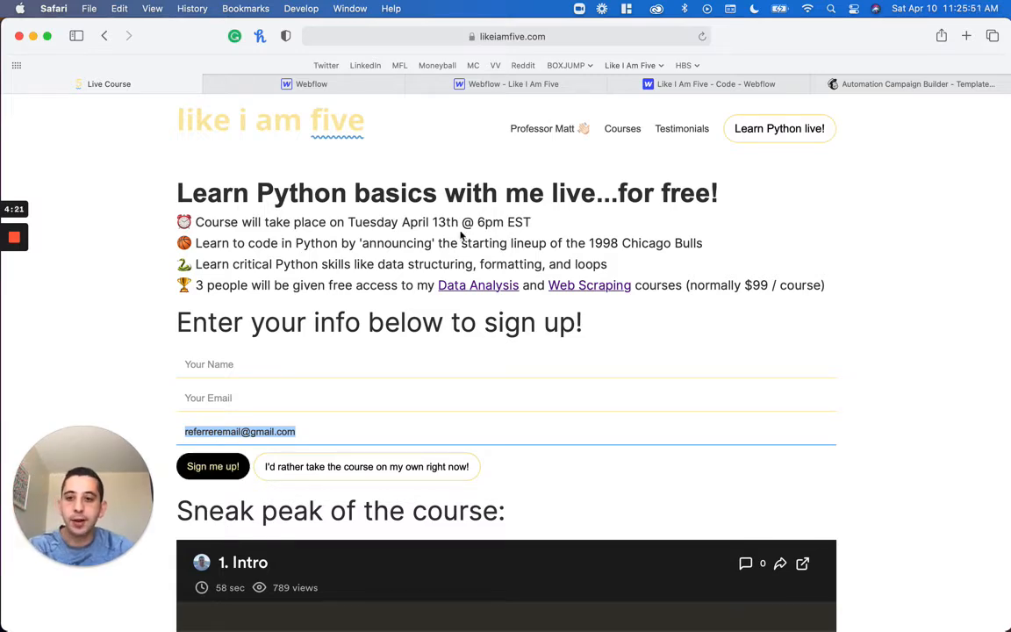
Look at the personal referral link wording in the Mailchimp sign-up email, highlight the word "link", and return to the live course page
click(928, 85)
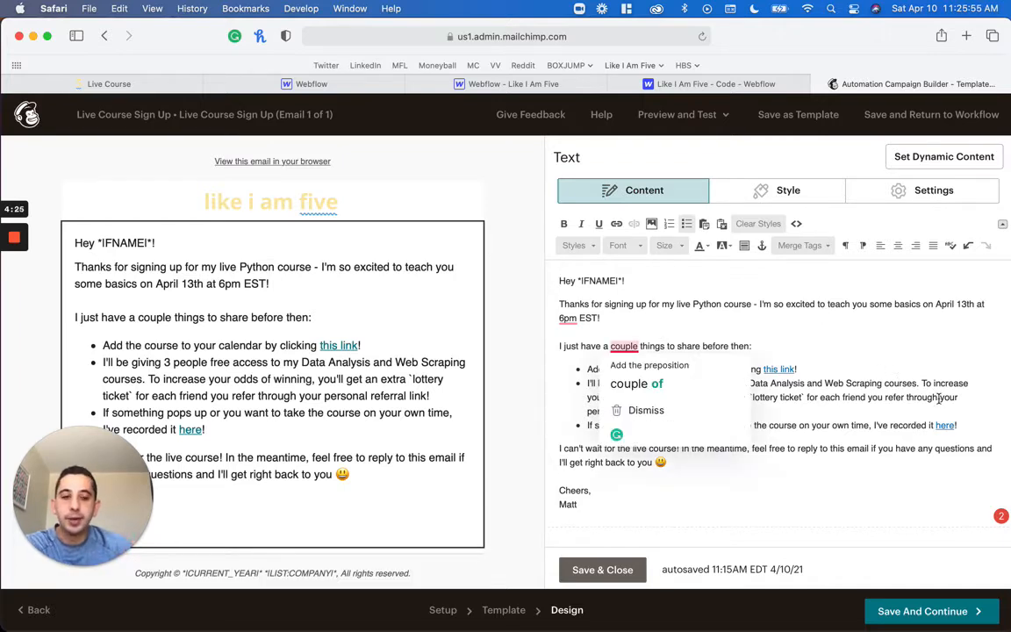
double_click(663, 410)
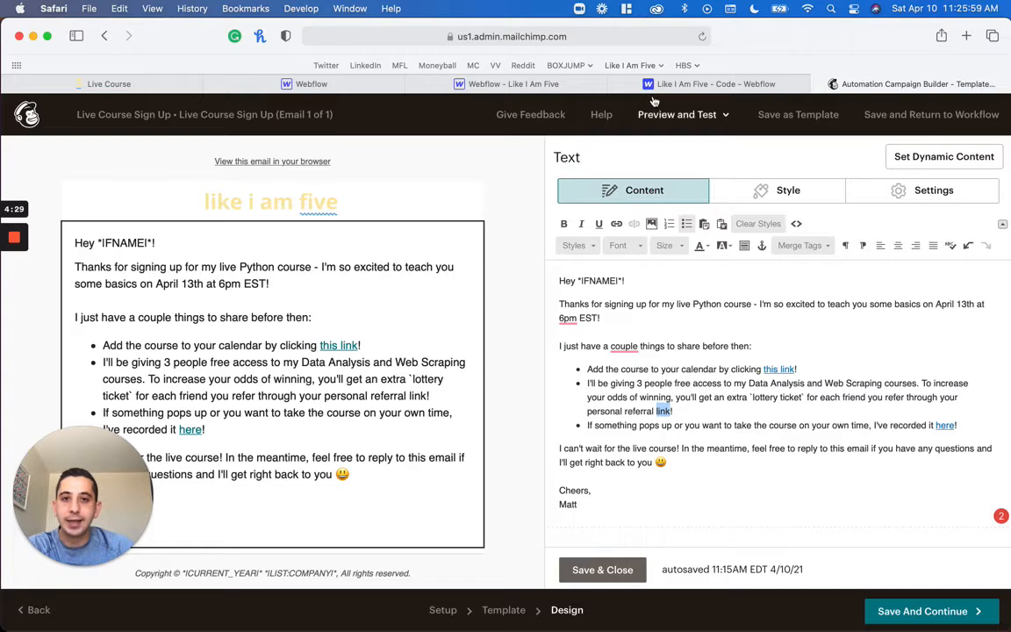
click(693, 83)
click(152, 84)
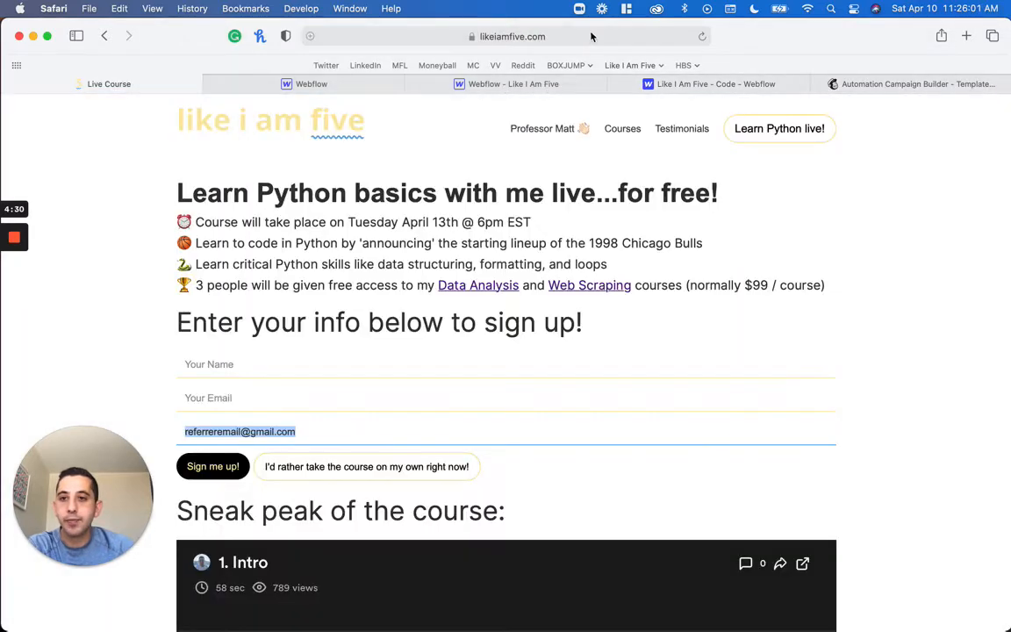
Highlight the ?Referrer-Email= portion of the live-course page's URL
click(591, 32)
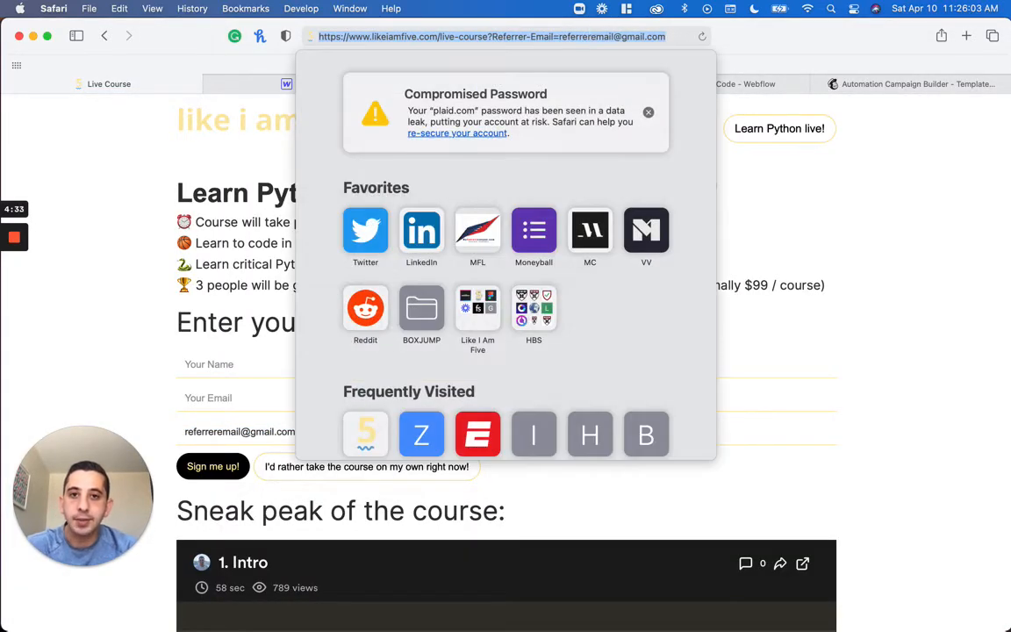
click(621, 37)
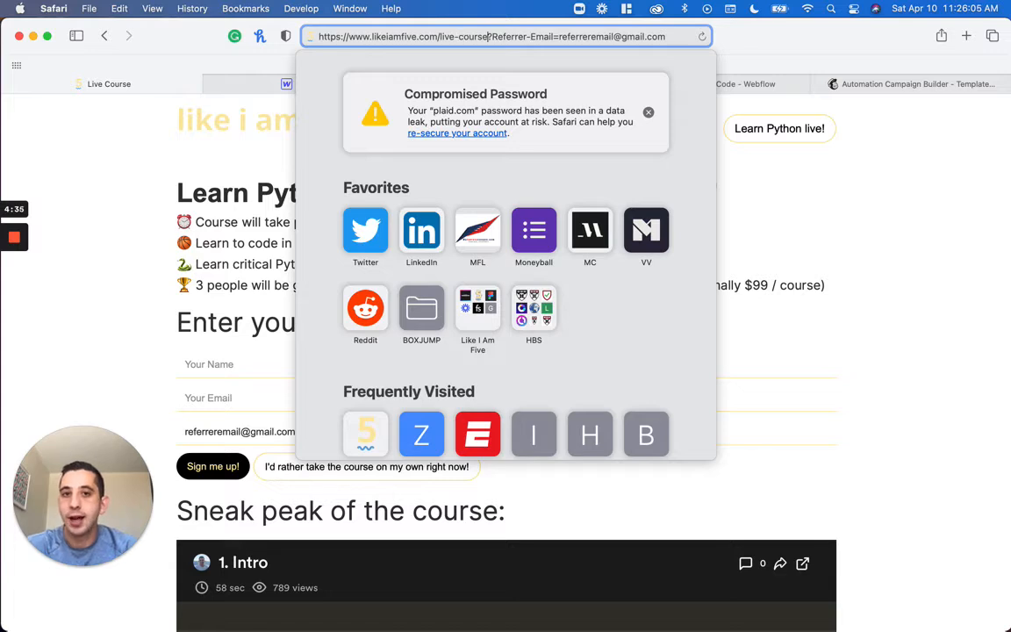
key(alt+shift+Right)
key(alt+Left)
key(alt+Left)
key(alt+Right)
key(alt+shift+Right)
key(alt+shift+Right)
key(shift+Right)
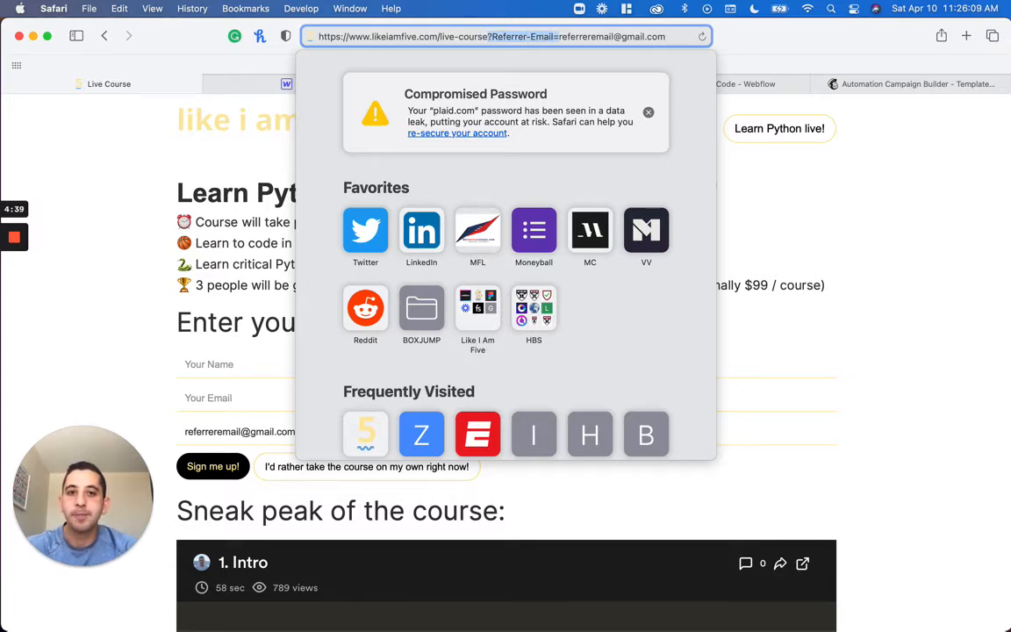
Try to load the live-course page with the entire Referrer-Email query string removed from the URL
key(alt+shift+Right)
key(alt+shift+Right)
key(alt+shift+Right)
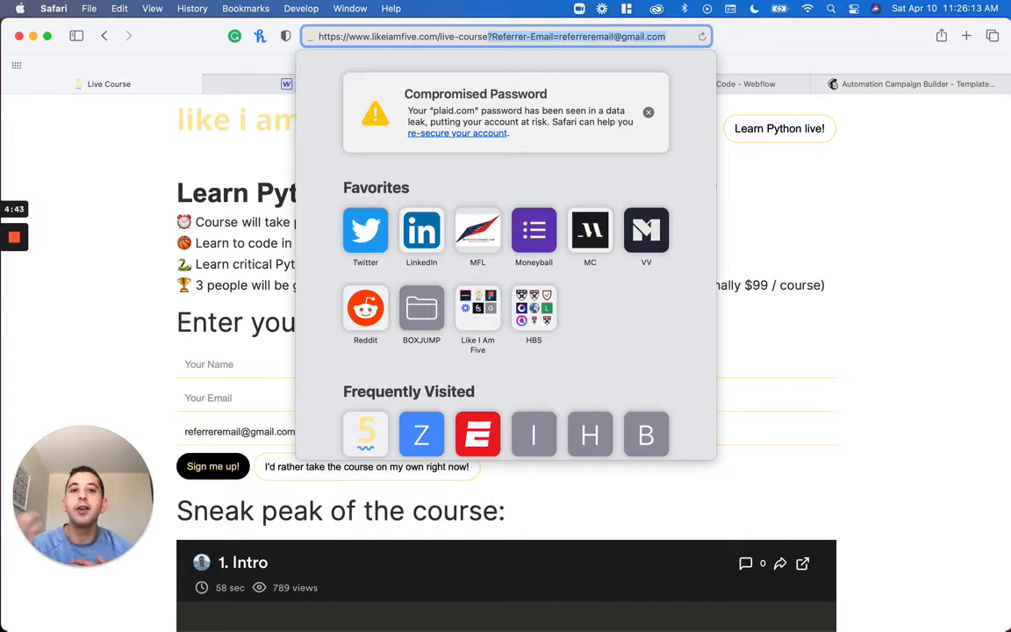
key(BackSpace)
key(Return)
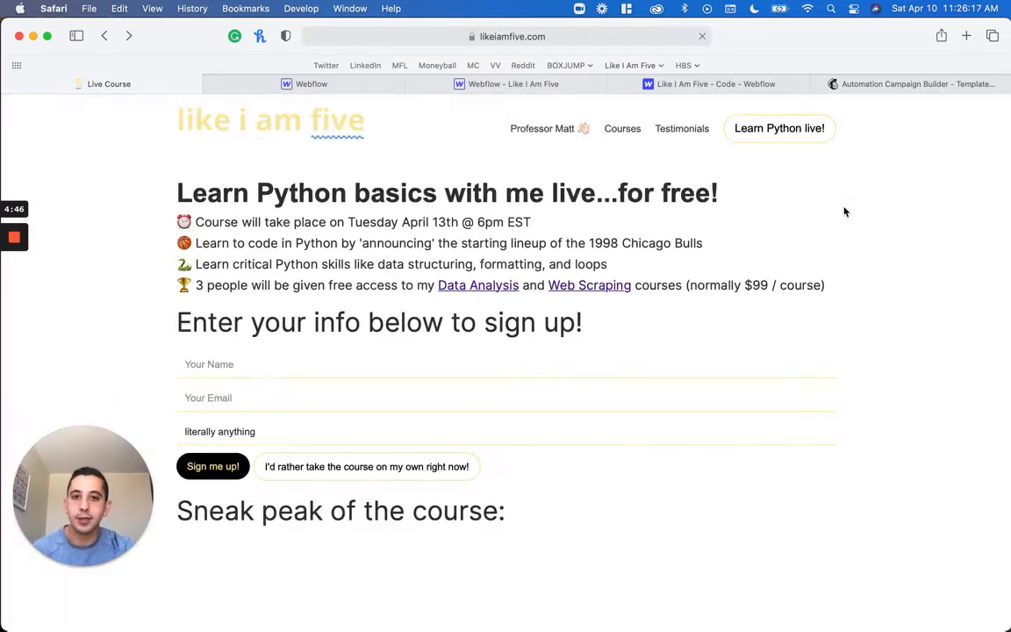
Try to replace the live-course URL's query string with -submission and load that page
click(593, 41)
key(Right)
key(alt+shift+Left)
key(alt+shift+Left)
key(alt+shift+Left)
key(alt+shift+Left)
key(alt+shift+Left)
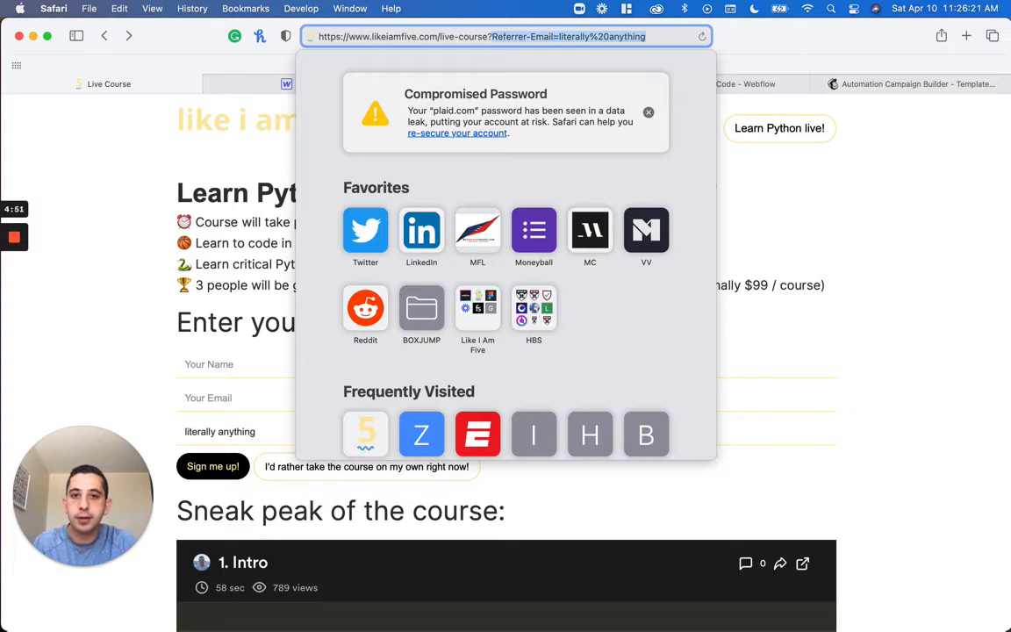
key(BackSpace)
key(BackSpace)
text(-)
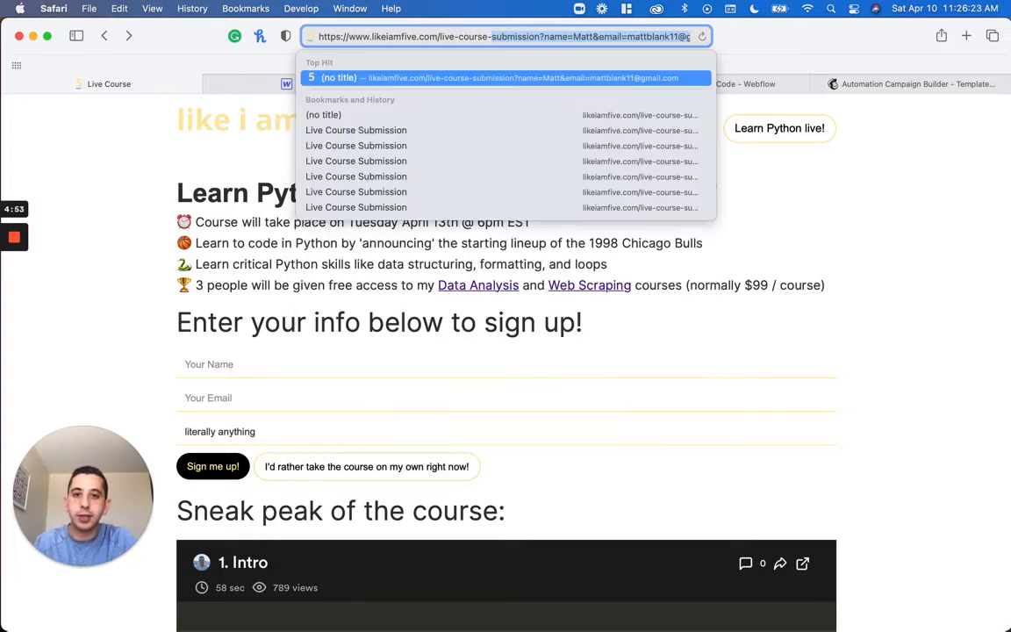
text(submission)
key(BackSpace)
key(BackSpace)
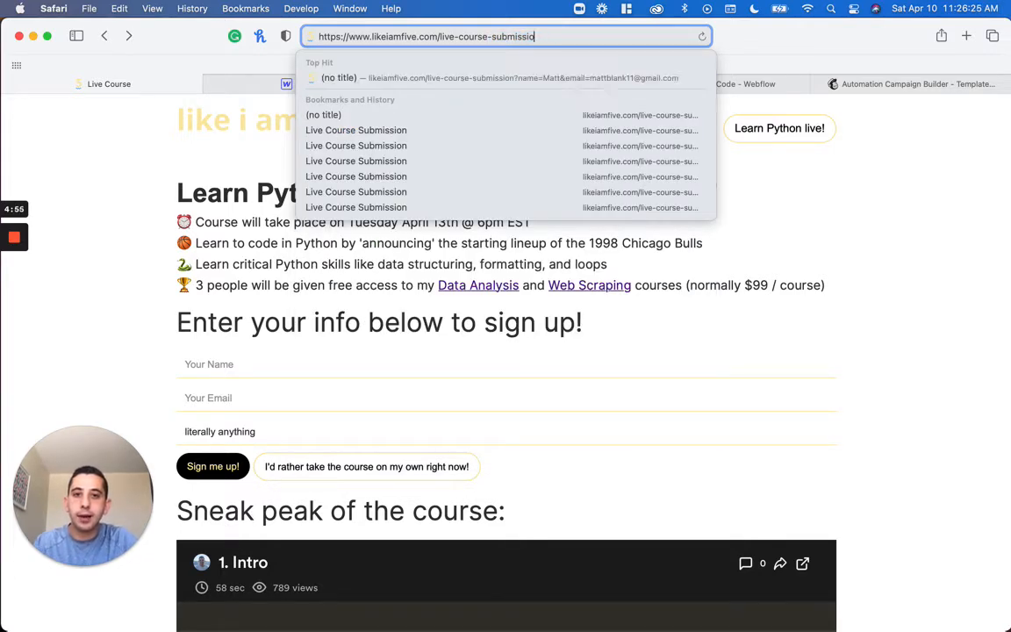
key(Return)
Correct the ending of the URL to live-course-submission and load the page
click(593, 42)
key(Right)
text(n)
key(BackSpace)
text(n)
key(Return)
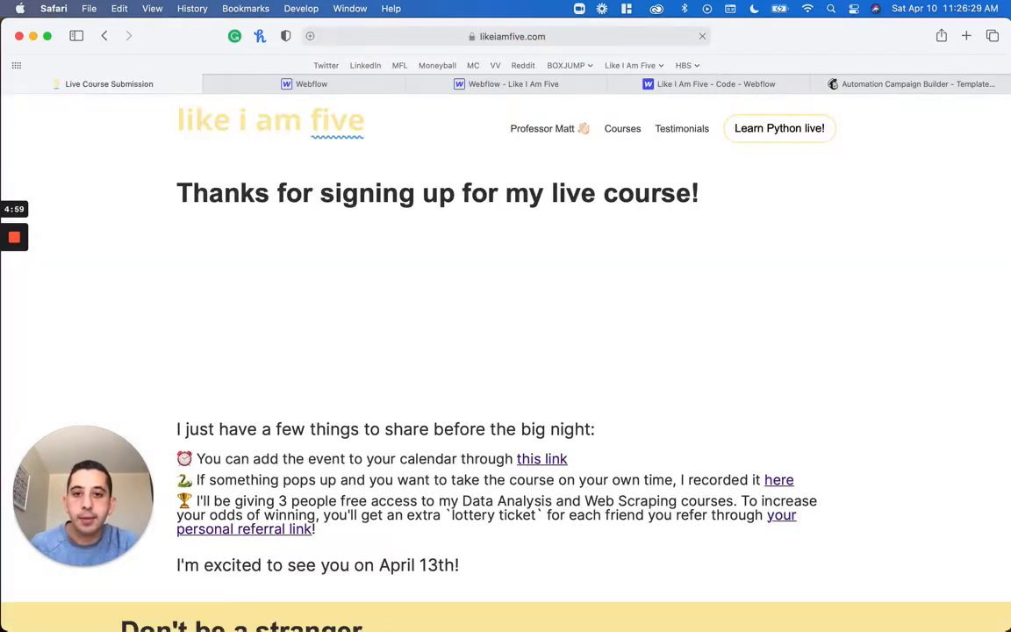
Highlight the end of the thank-you heading and reload the submission page with ?name= and &email= parameters filled with the registrant's details
double_click(681, 194)
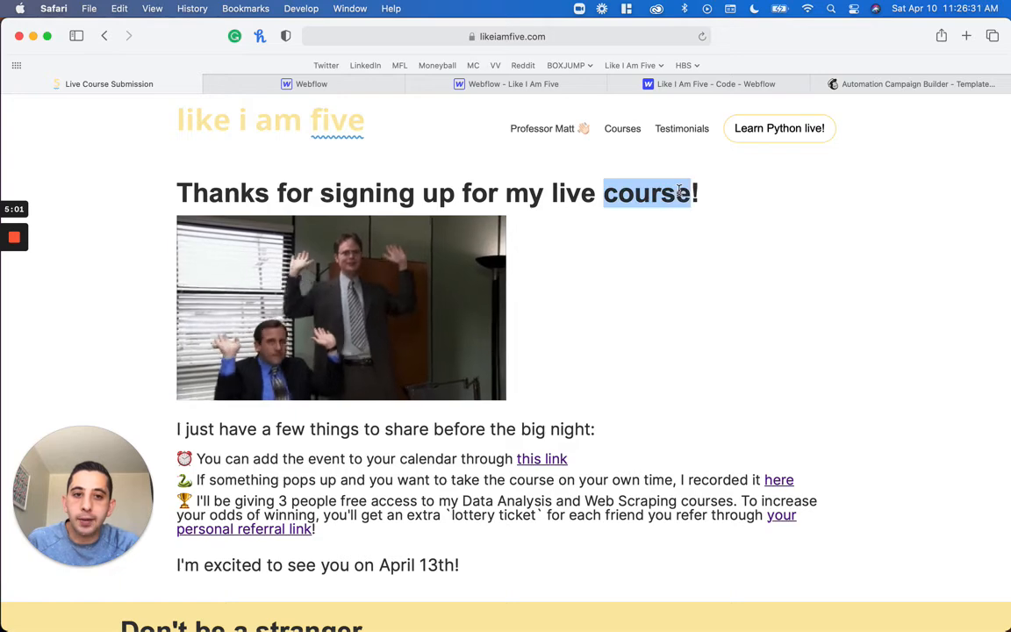
double_click(693, 192)
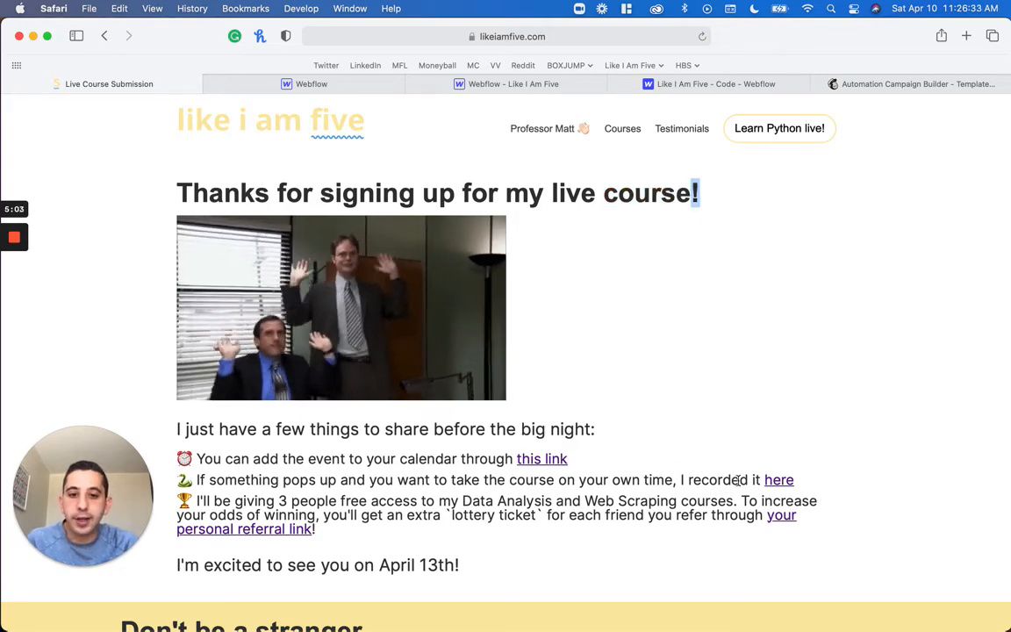
click(649, 38)
key(Right)
text(?)
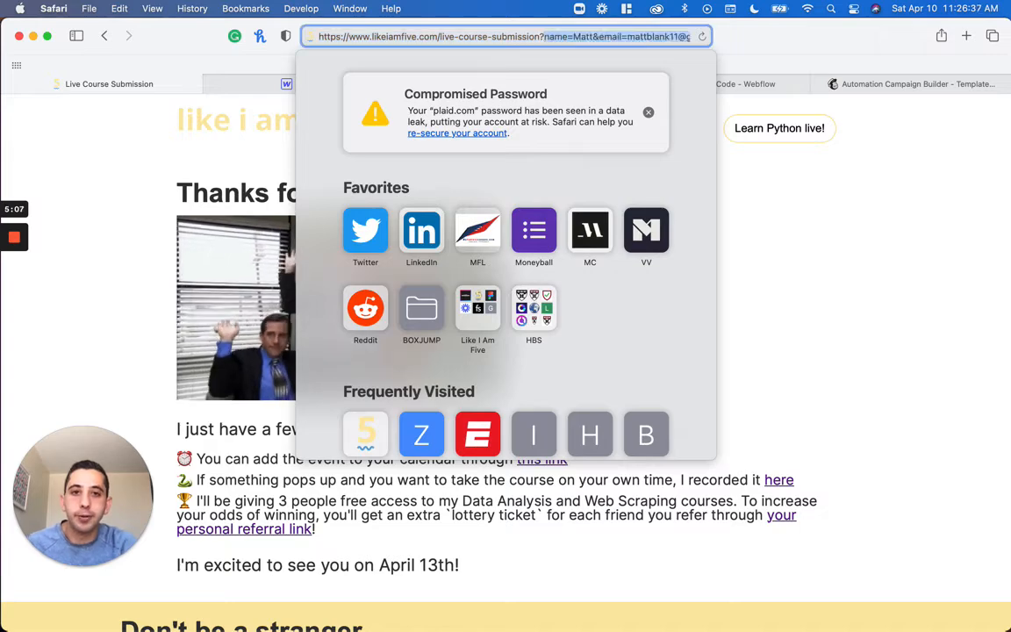
key(Return)
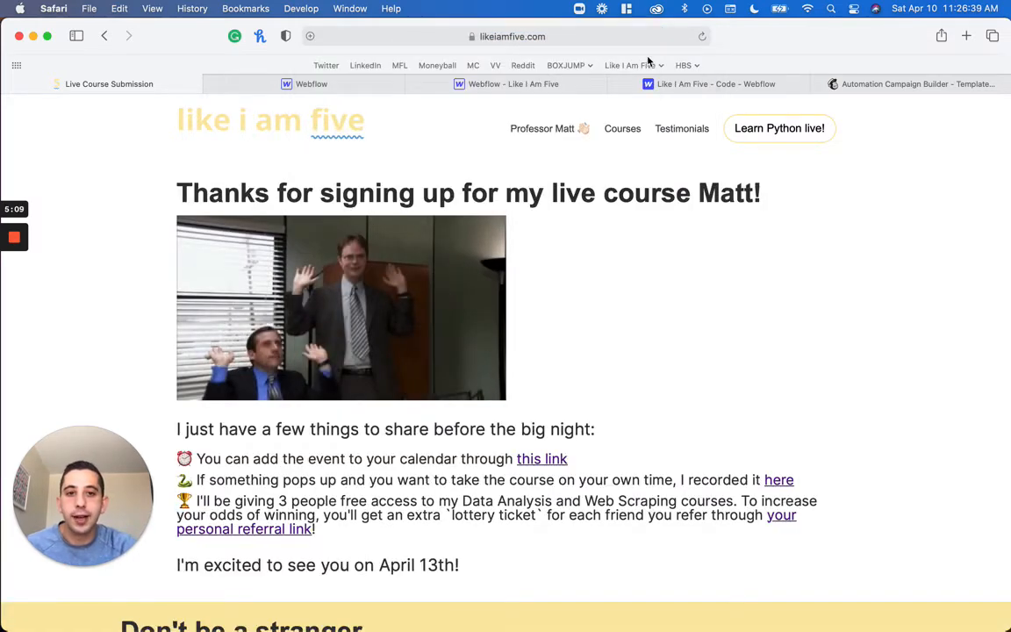
Highlight the registrant's first name in the thank-you heading of the submission page
triple_click(730, 185)
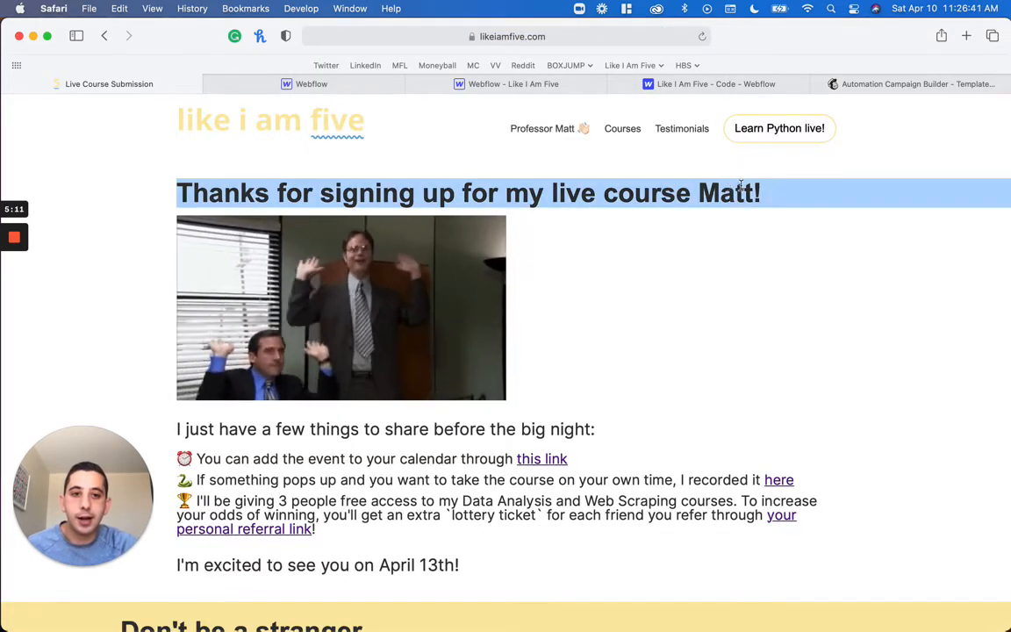
drag(699, 193, 692, 194)
double_click(718, 195)
triple_click(718, 195)
double_click(718, 195)
click(718, 198)
double_click(718, 198)
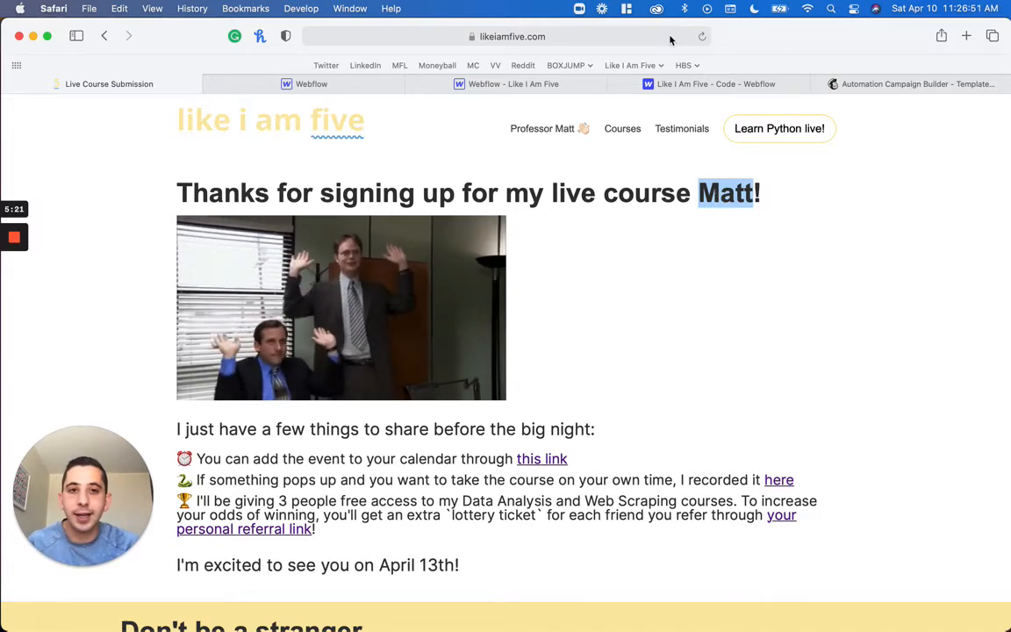
Change the submission URL's name parameter value to Any%Other%Name and load the page
click(597, 37)
double_click(586, 37)
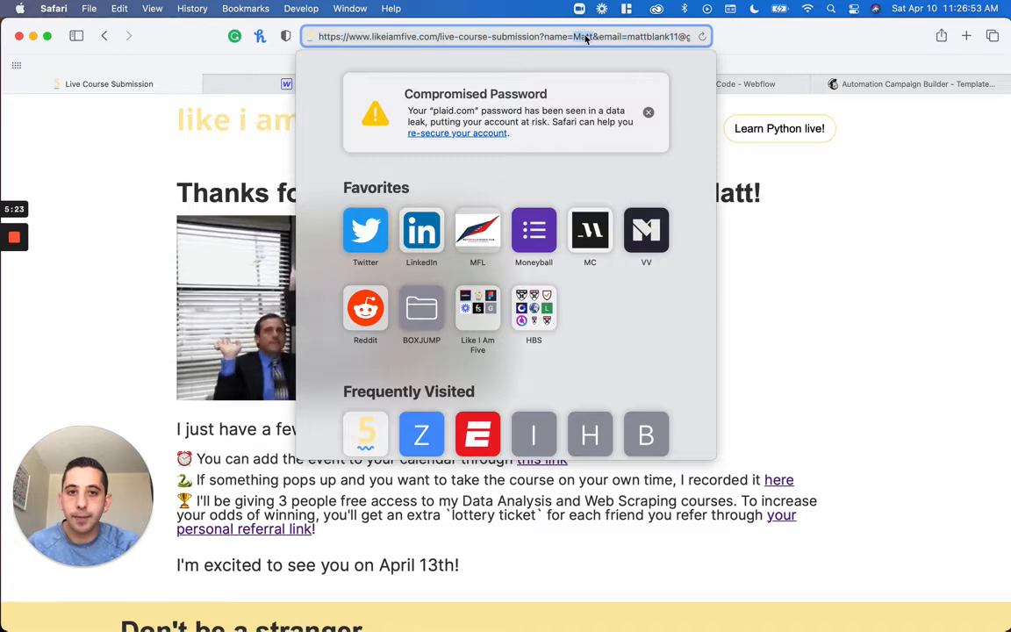
text(Any%Other)
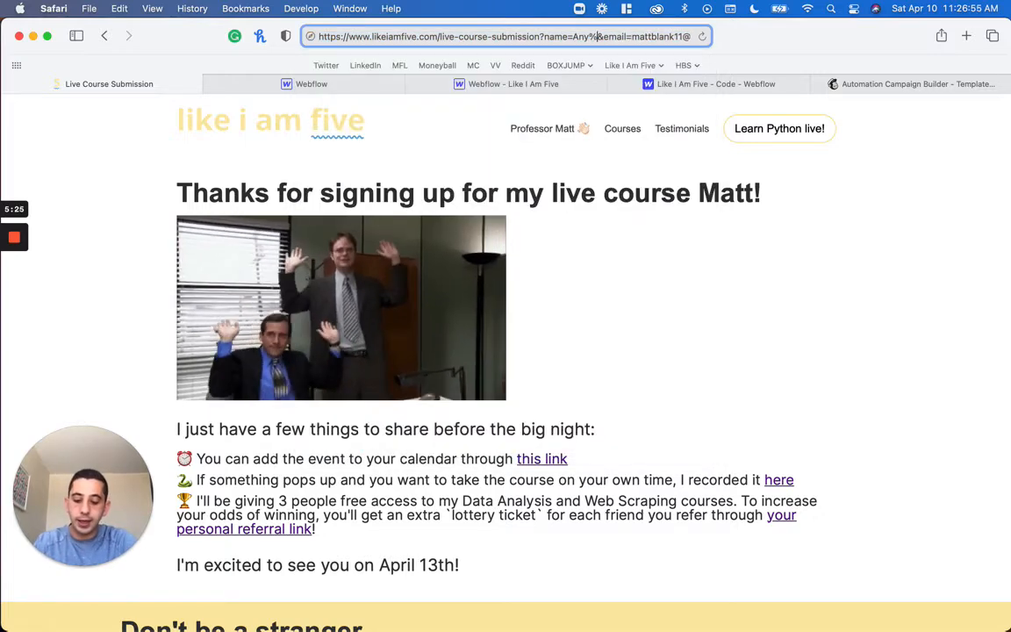
text(%)
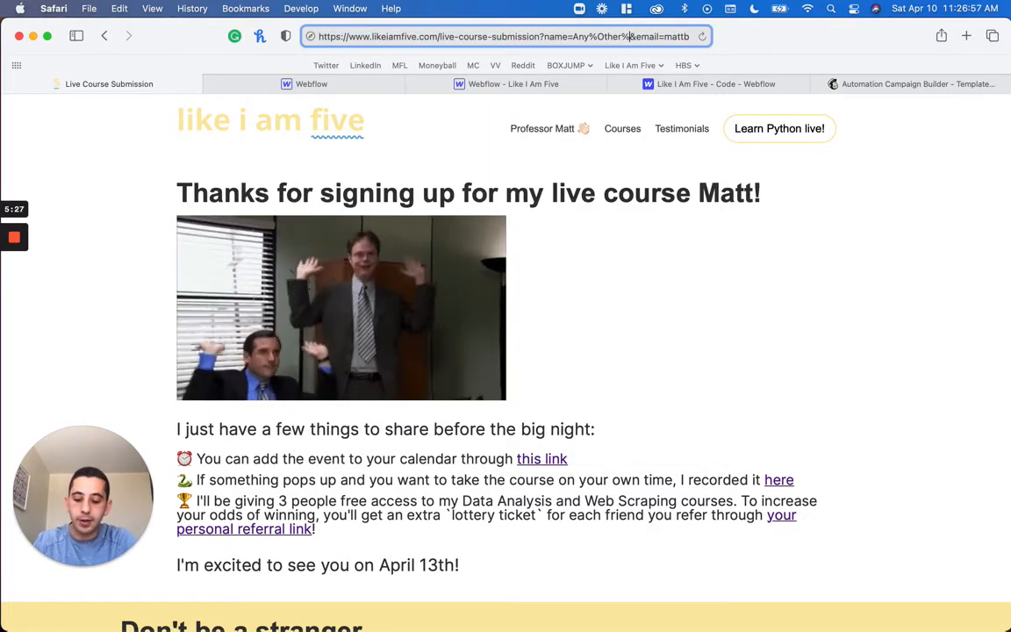
text(Name)
key(Return)
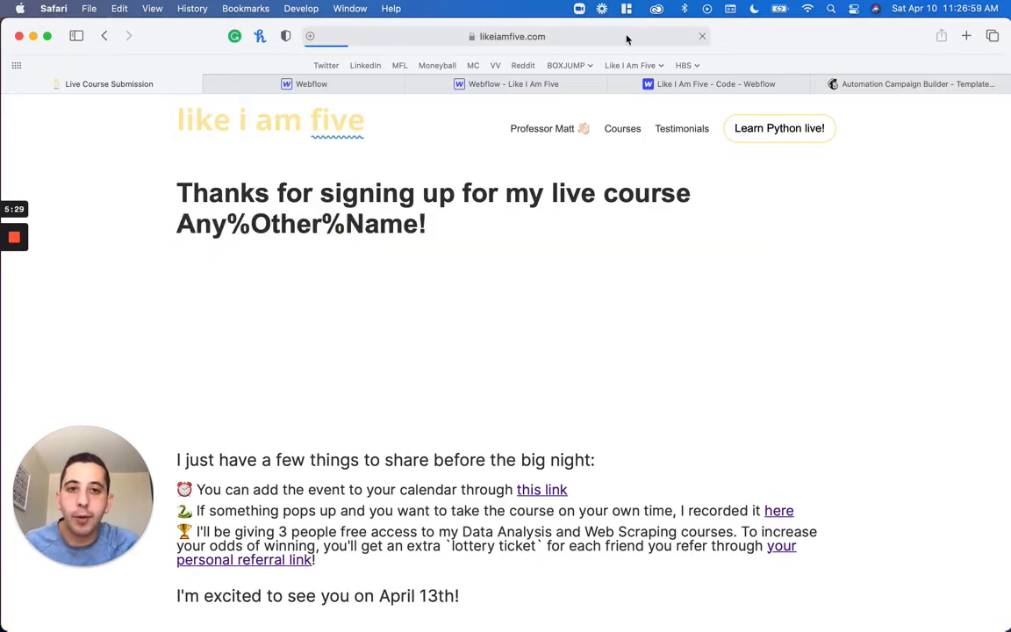
click(626, 36)
click(625, 36)
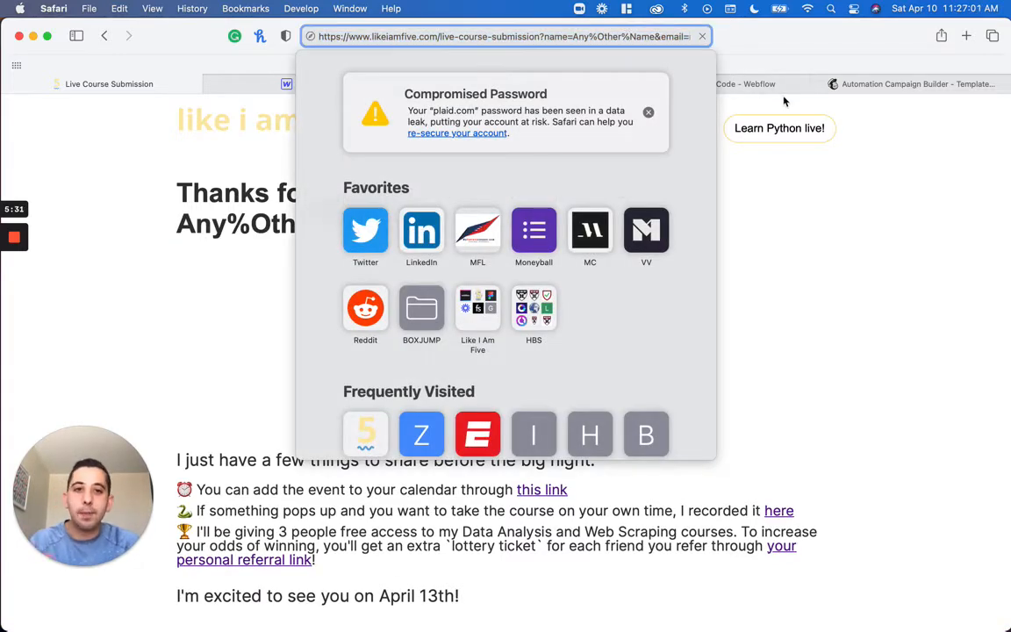
click(867, 463)
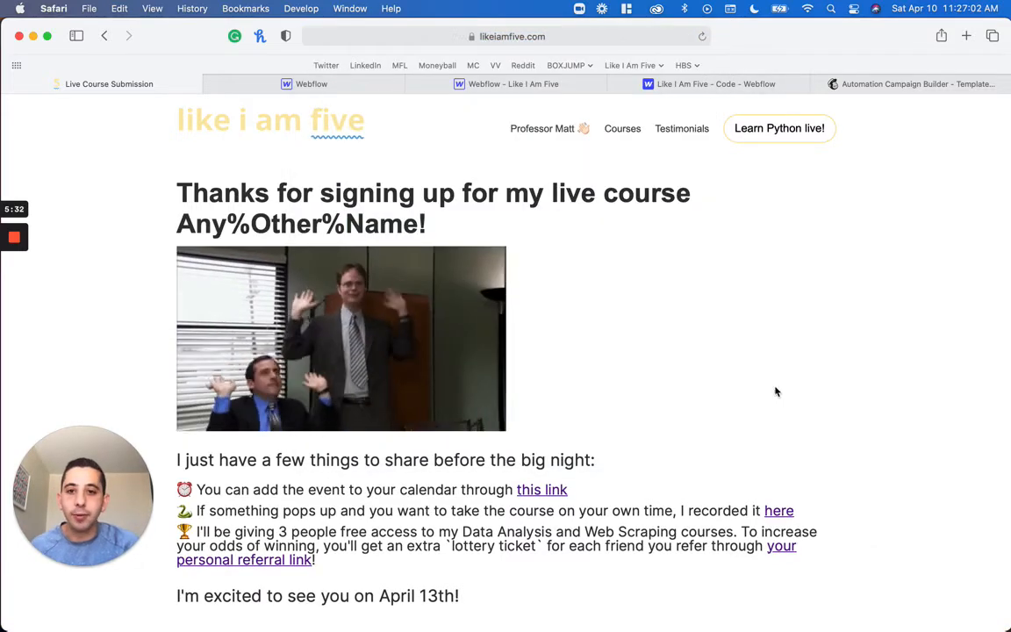
Correct the submission URL's name parameter value to Any%20Other%20Name and reload the page
click(606, 36)
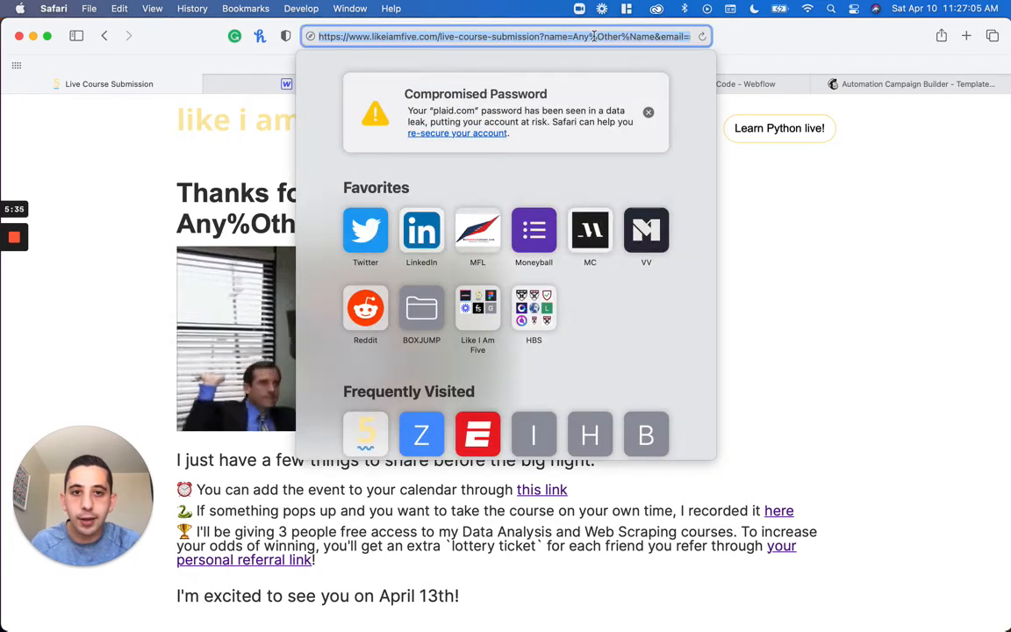
click(588, 36)
key(Right)
text(20)
key(Right)
key(Right)
key(Right)
key(Right)
key(Right)
key(Right)
text(20)
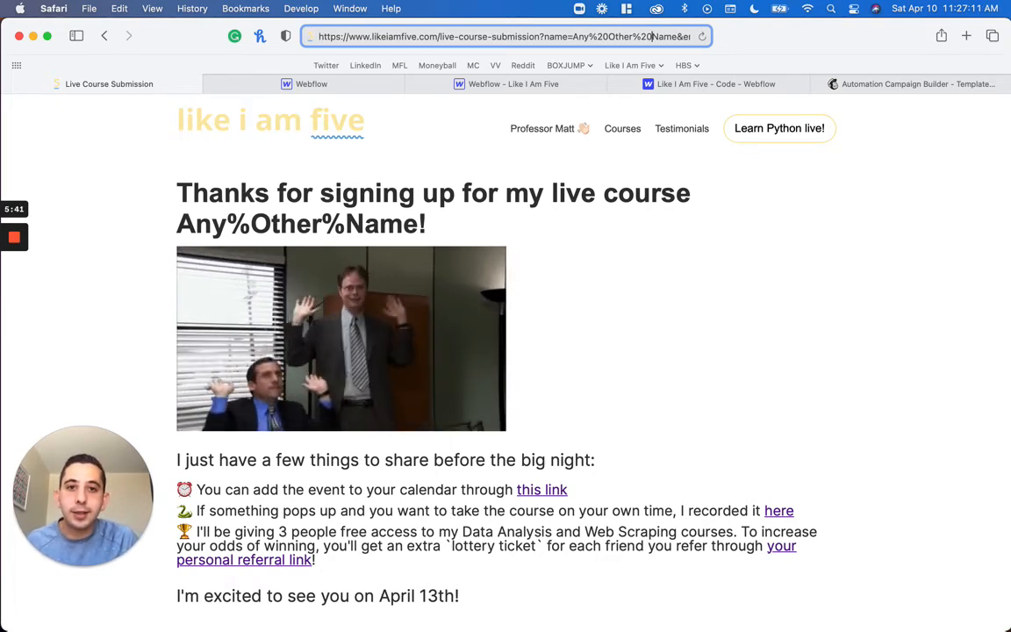
key(Return)
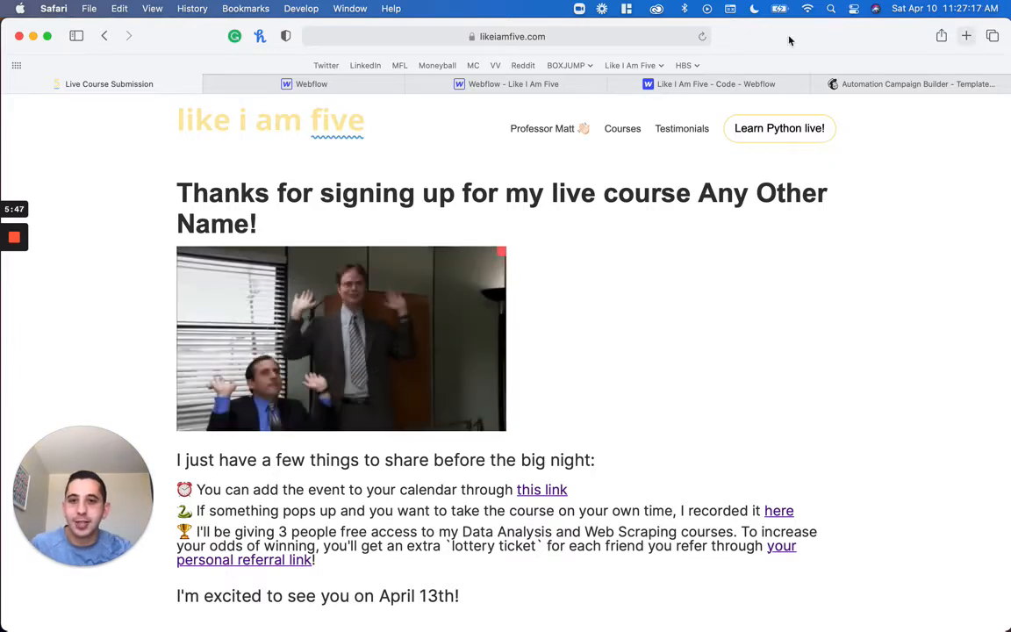
Look at the Live Course page in the Webflow designer, then return to the website and open its live course page
click(346, 81)
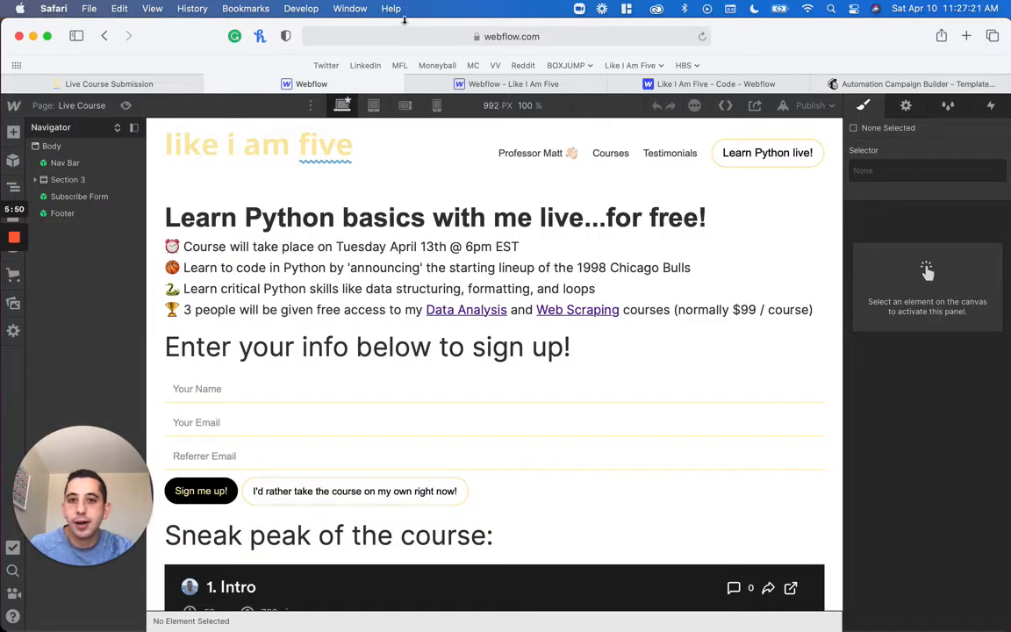
click(102, 84)
click(806, 129)
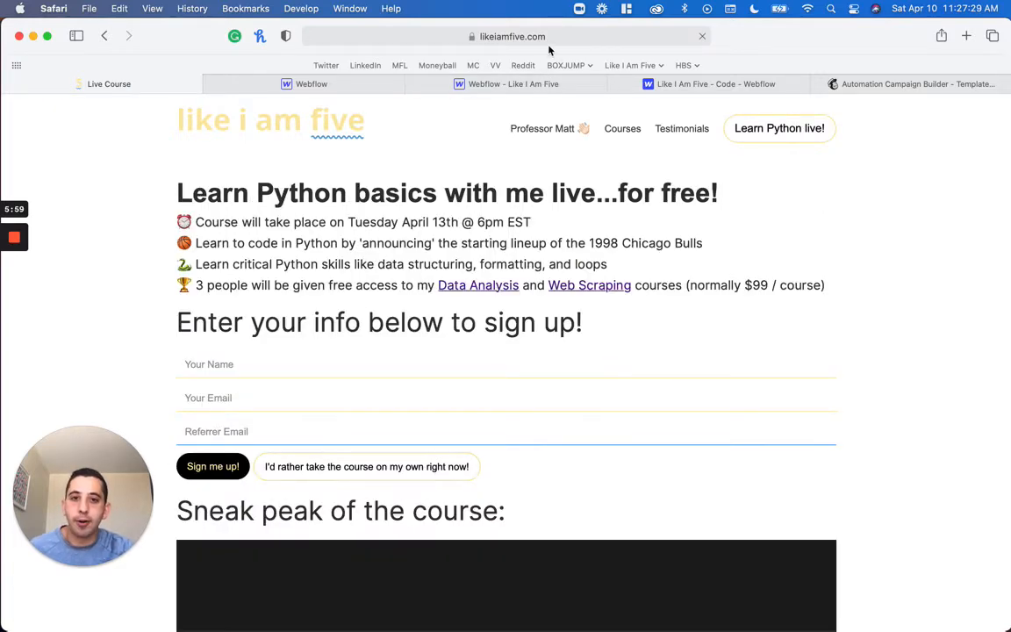
Add ?Referrer-Email=anything to the live course URL and load the page
click(494, 37)
key(Right)
text(/)
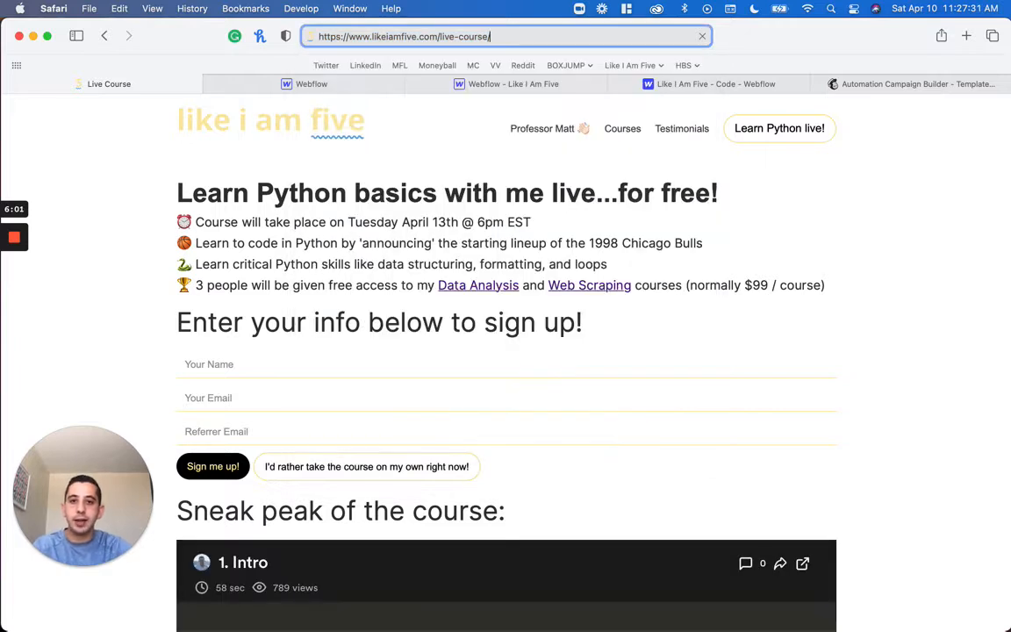
key(BackSpace)
text(?)
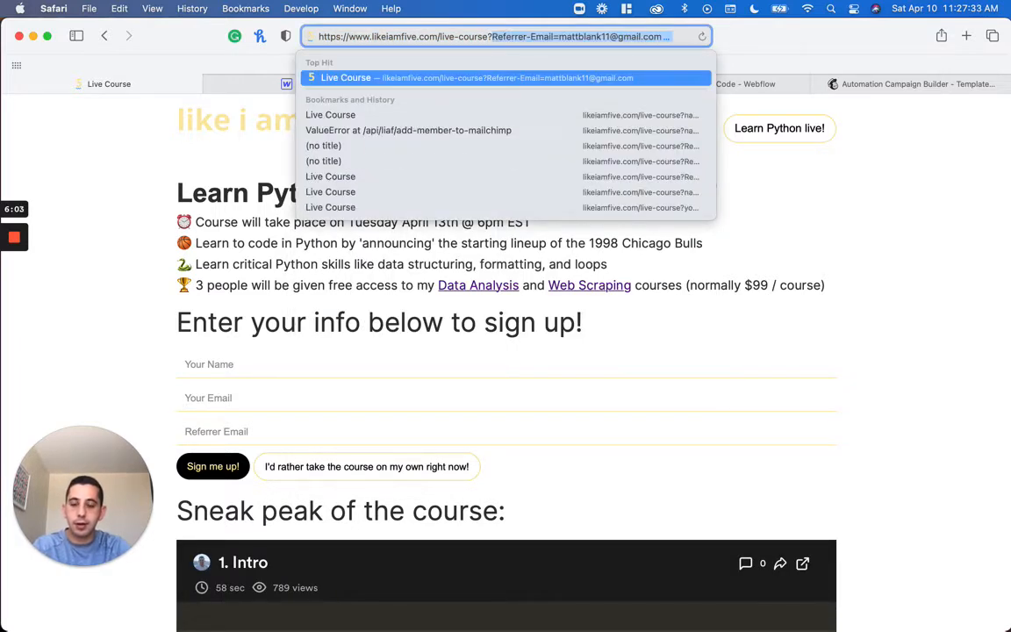
text(Referrer_)
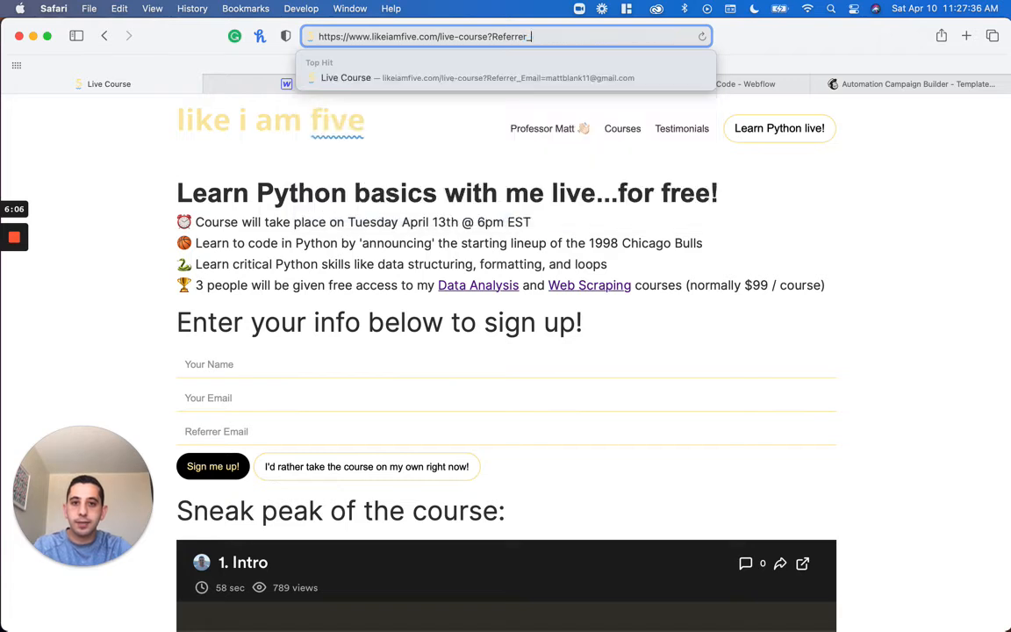
key(BackSpace)
text(-Email=)
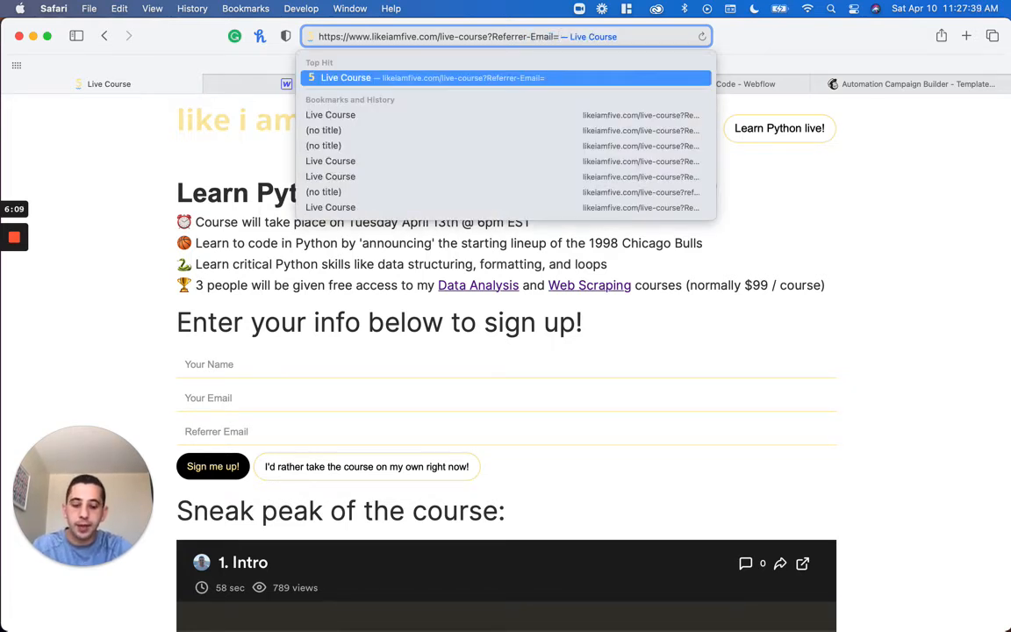
text(anything)
key(Return)
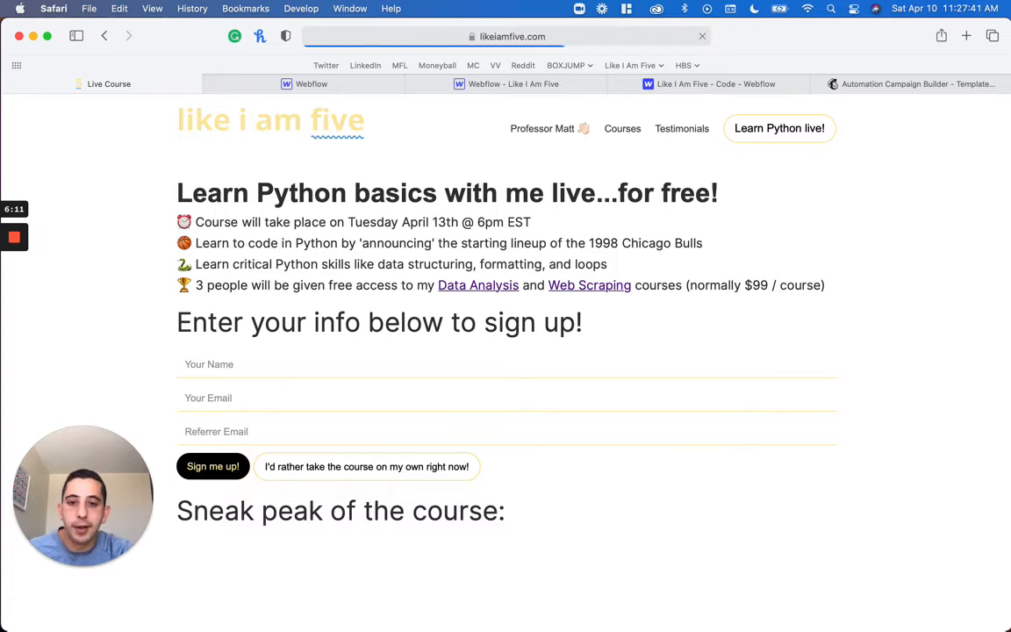
Copy the live course URL up to and including Referrer-Email=, without its value, and switch to the Mailchimp email editor
click(588, 33)
key(Left)
key(shift+super+Right)
key(alt+shift+Left)
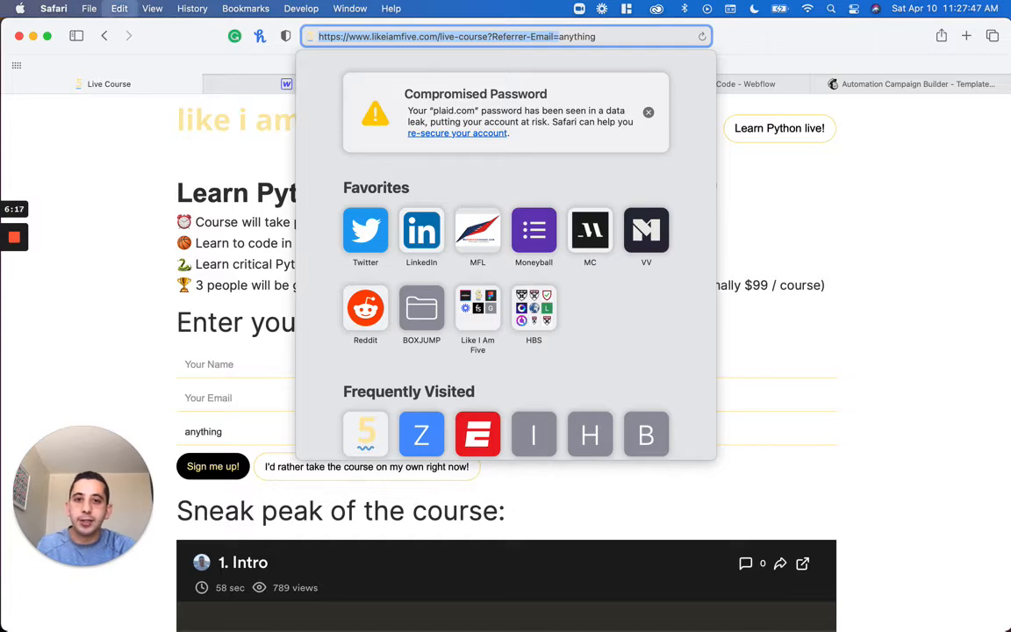
click(866, 77)
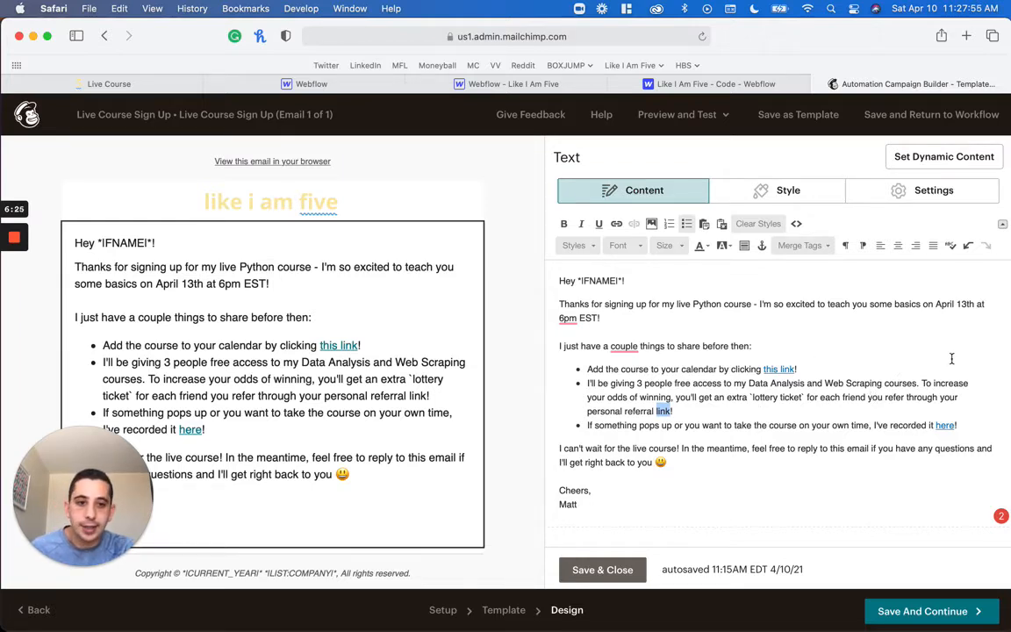
double_click(948, 397)
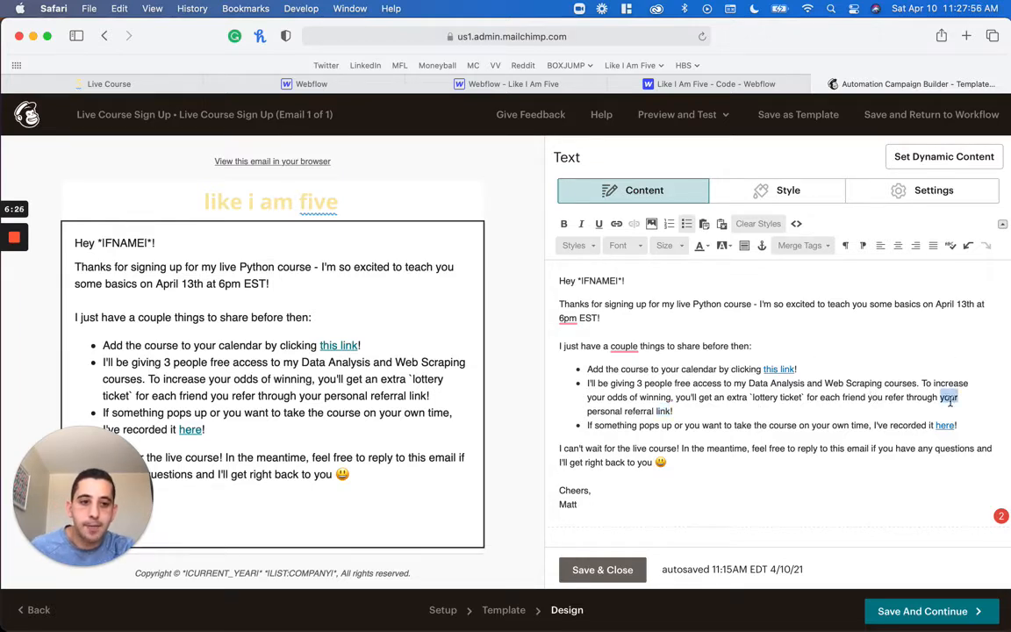
shift+click(671, 411)
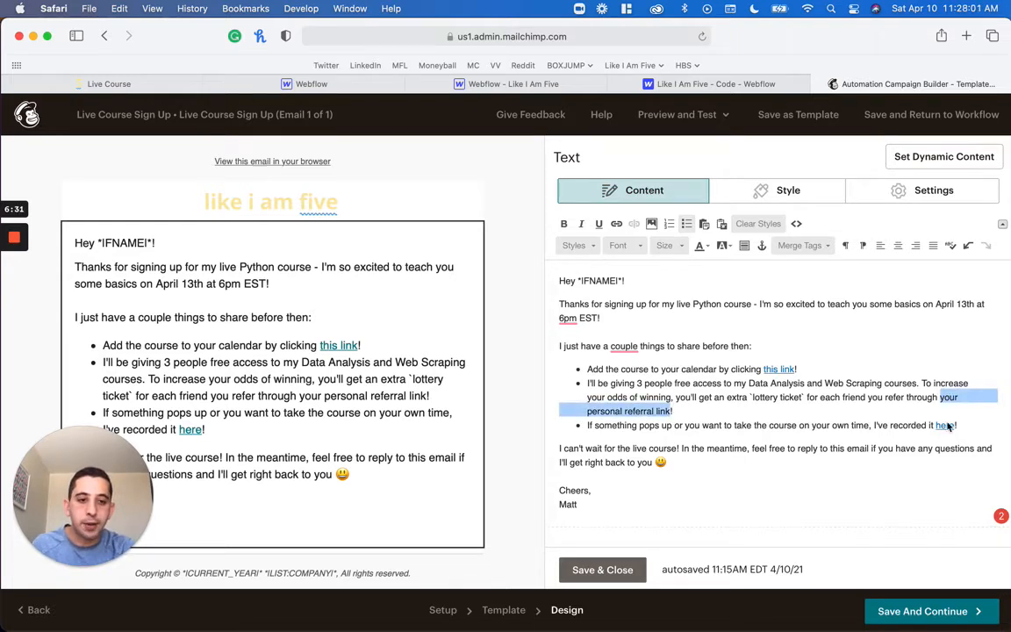
click(618, 225)
key(super+v)
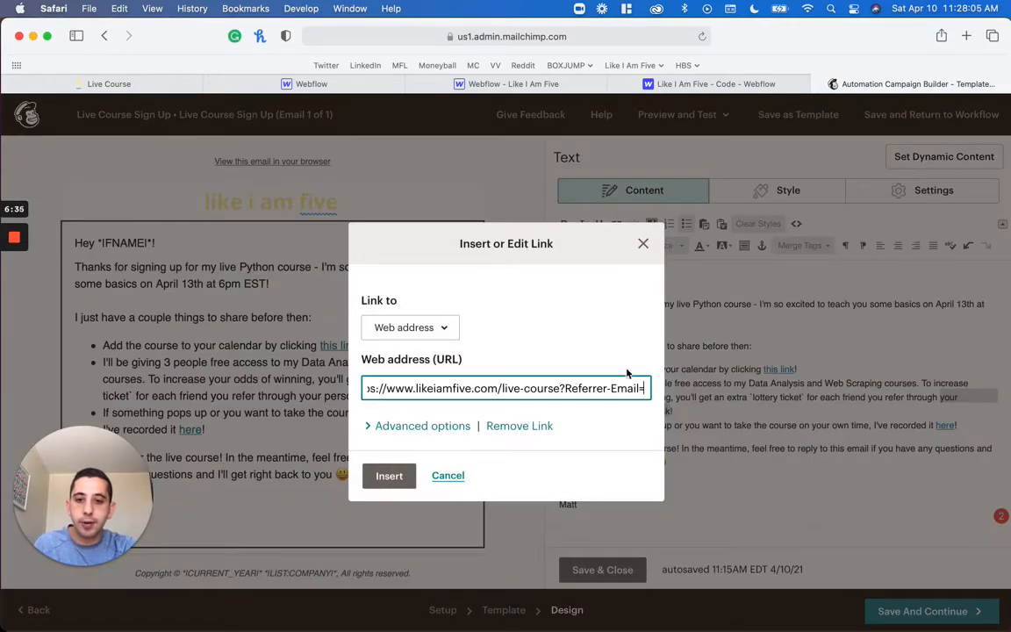
key(super+Left)
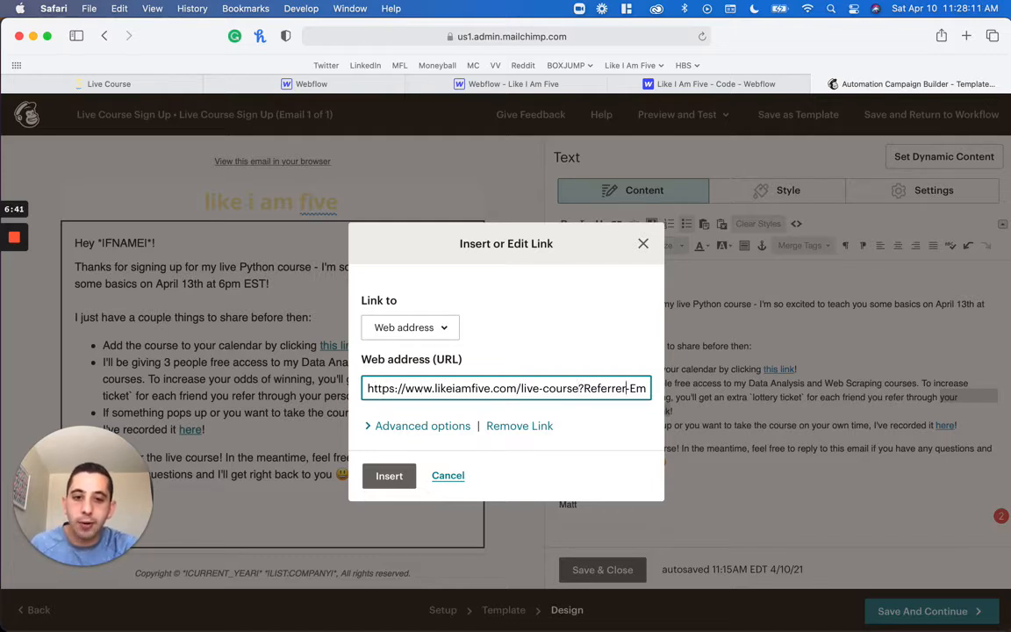
key(alt+Right)
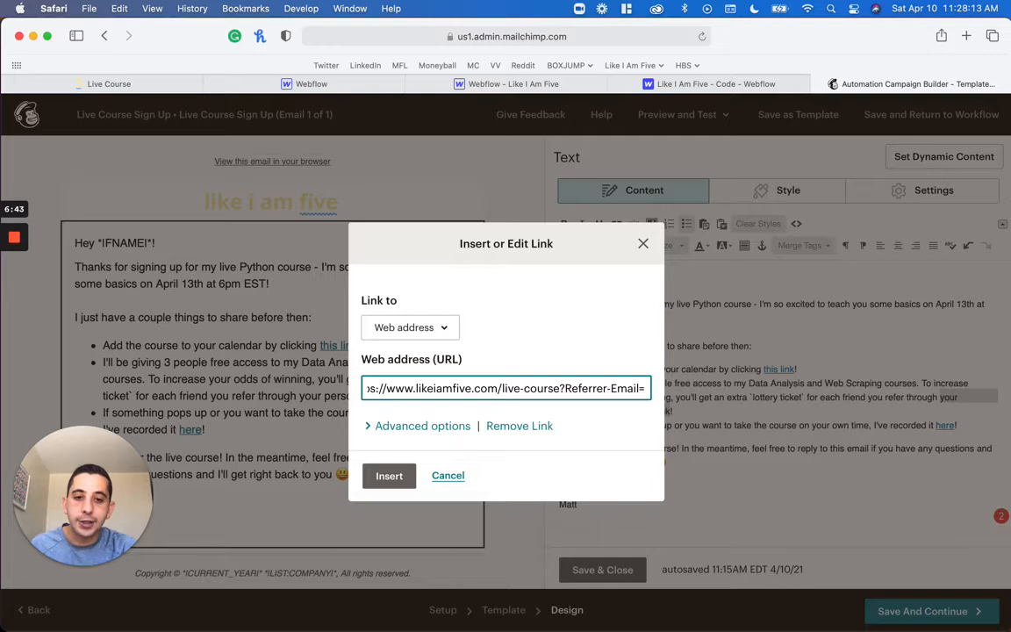
click(389, 475)
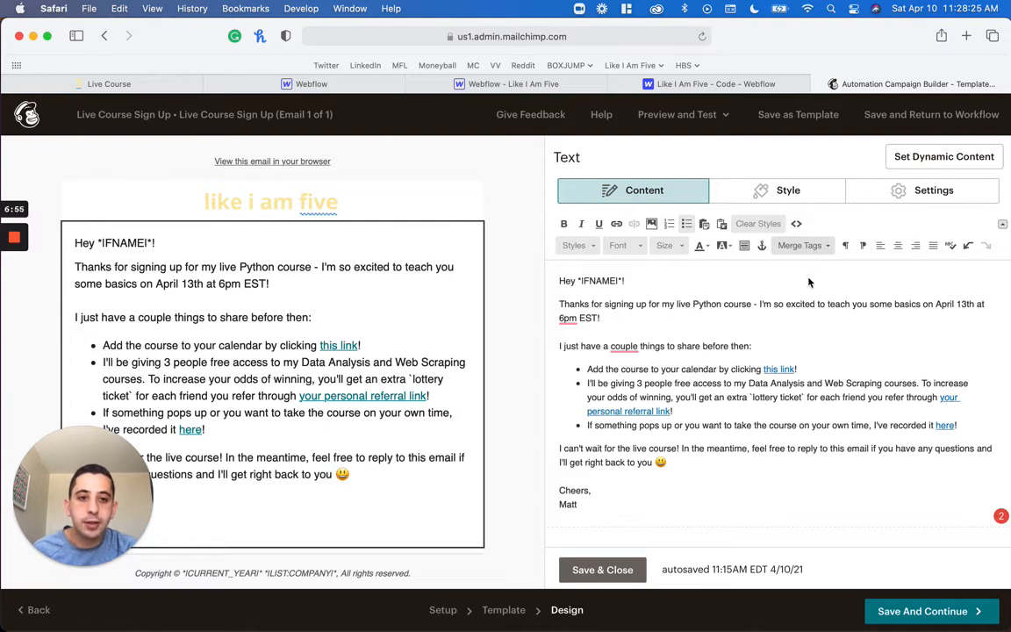
Insert the *|EMAIL|* merge tag after the referral link sentence and cut it from the text for reuse
click(801, 246)
click(810, 303)
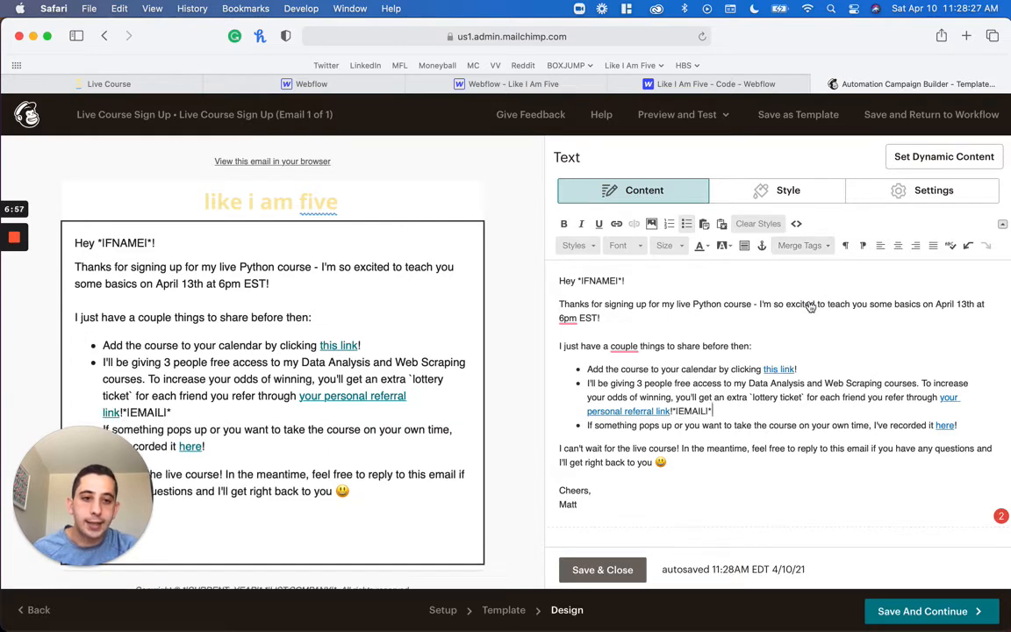
key(shift+Left)
key(shift+Left)
key(shift+Left)
key(shift+Left)
key(shift+Left)
key(shift+Left)
key(shift+Left)
key(shift+Left)
key(shift+Left)
key(super+c)
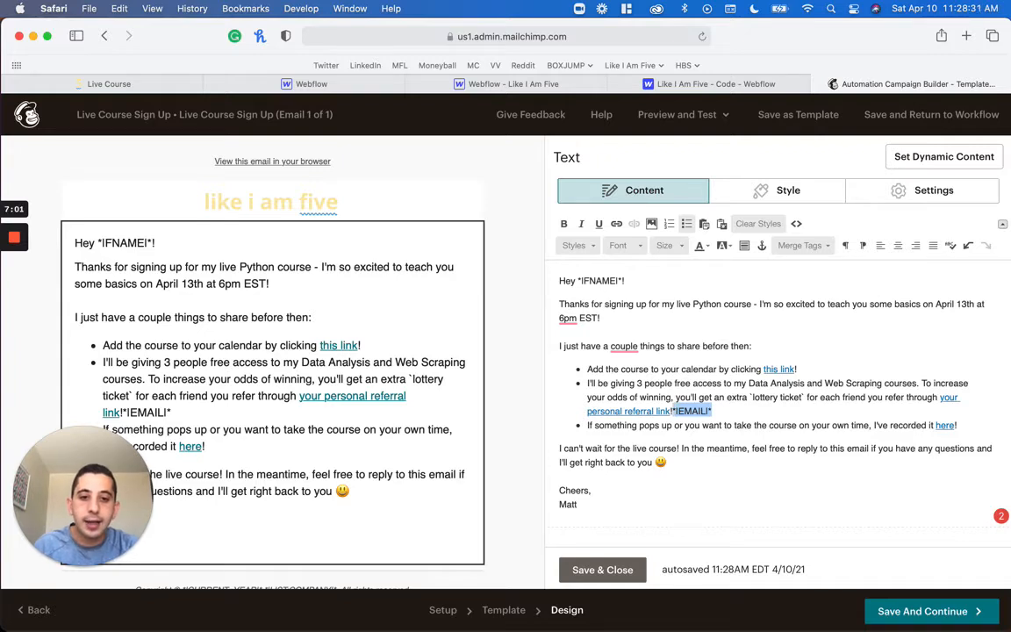
key(BackSpace)
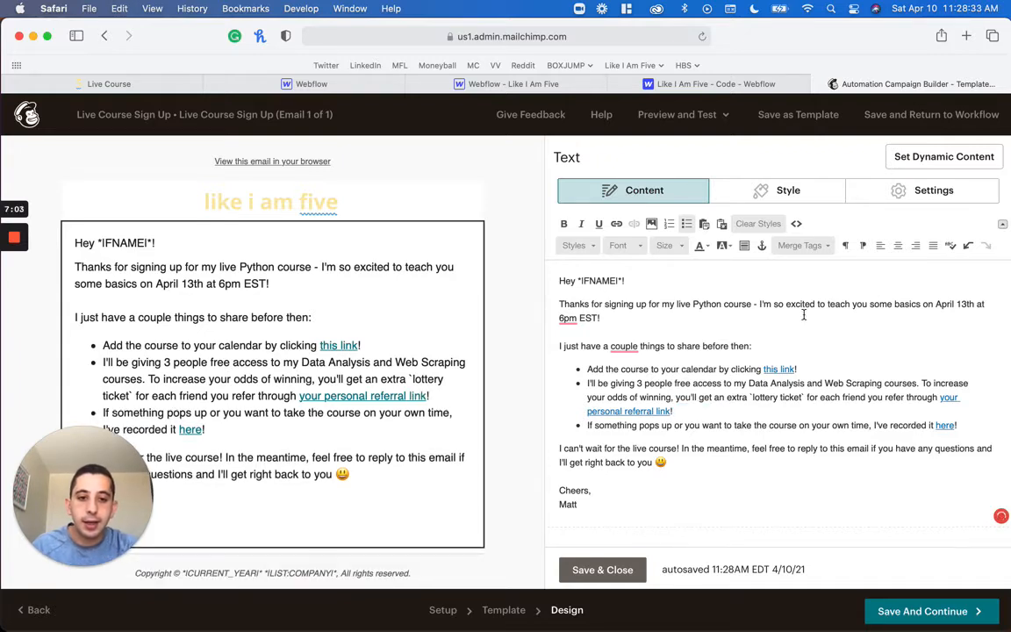
Append the *|EMAIL|* merge tag to the web address of the "your personal referral link" link
key(alt+shift+Left)
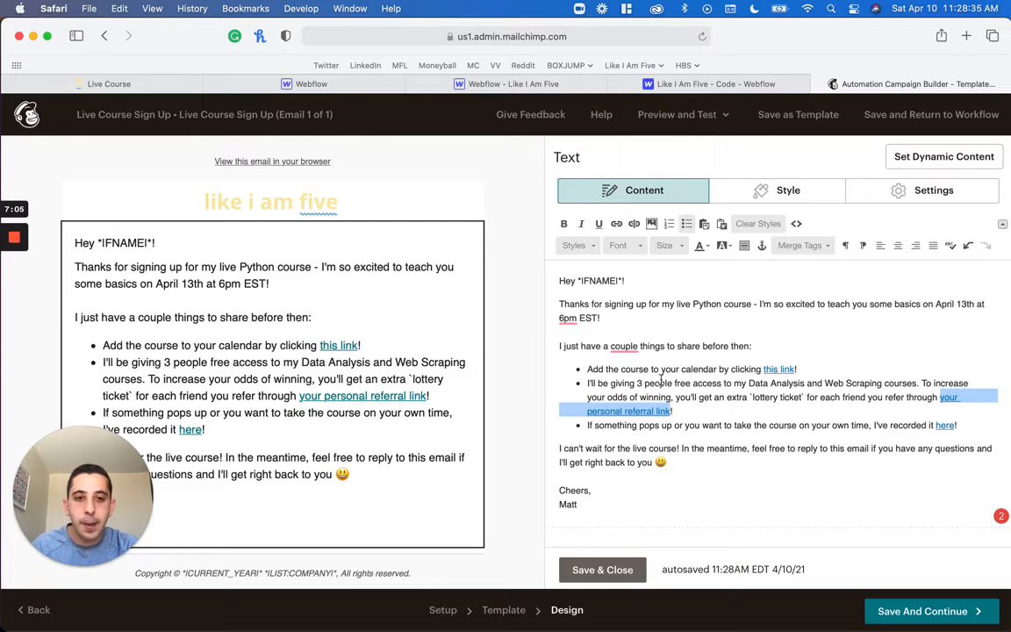
click(616, 223)
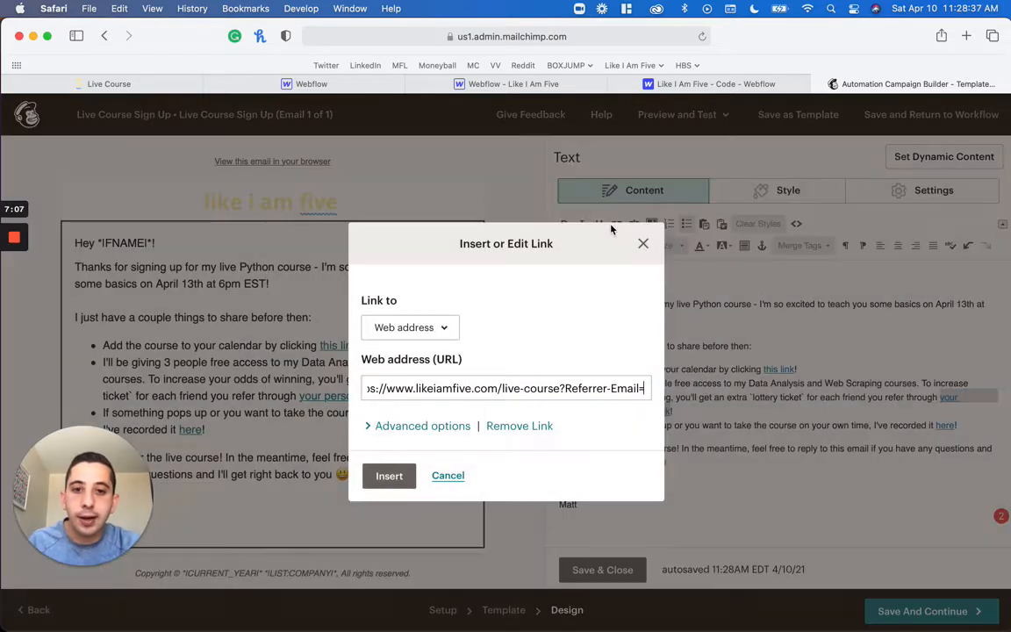
key(super+v)
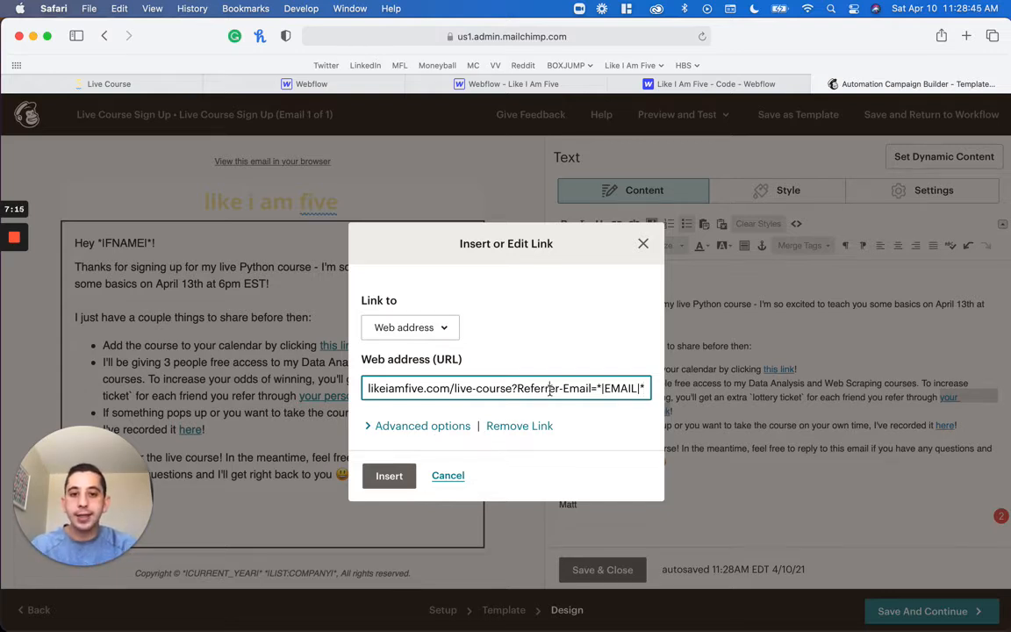
double_click(612, 386)
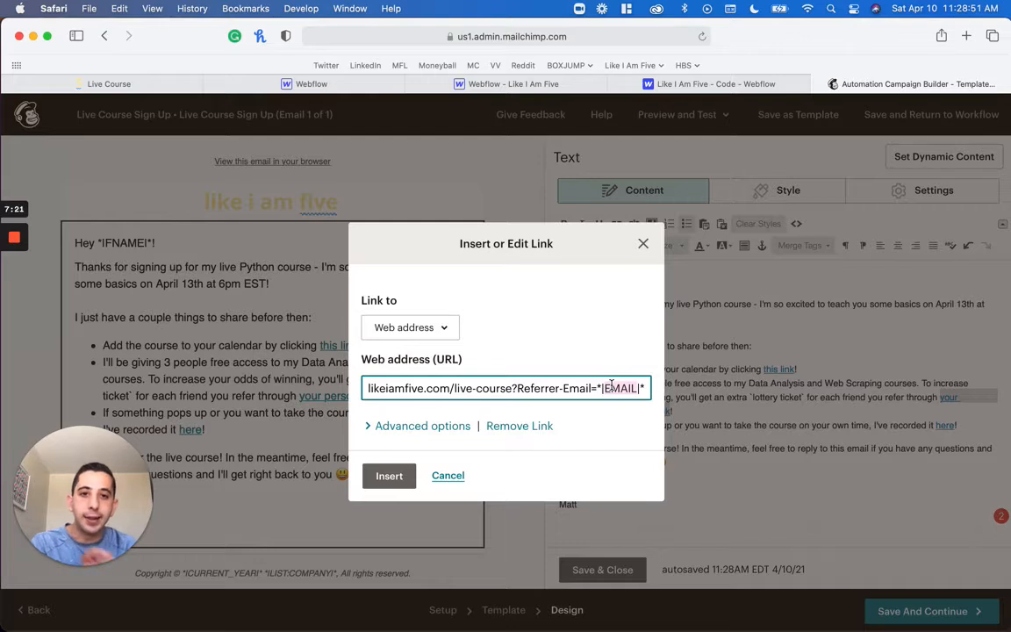
drag(619, 384, 618, 381)
click(605, 386)
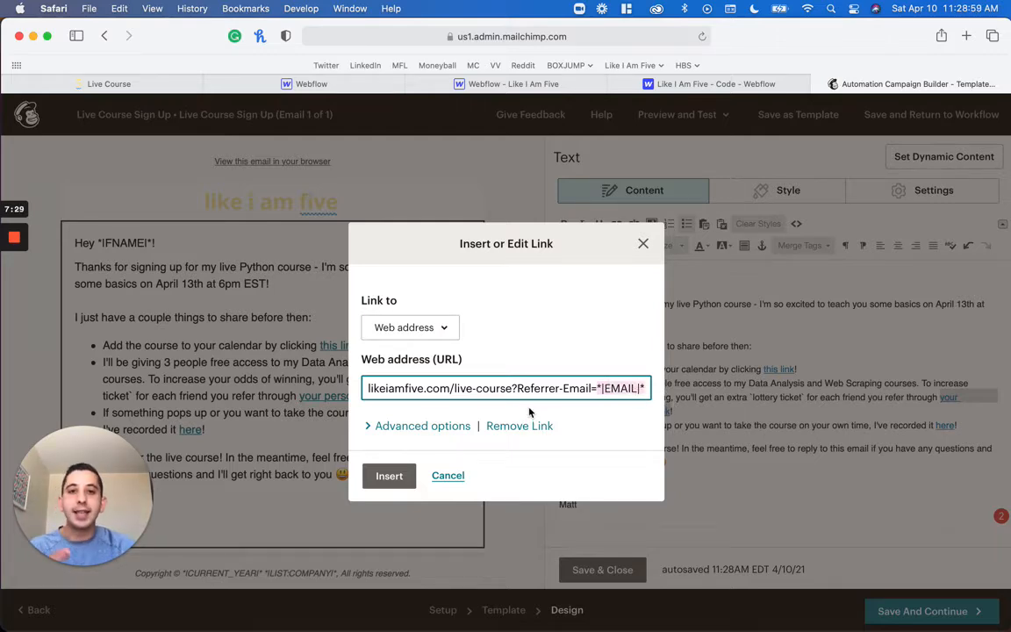
click(404, 477)
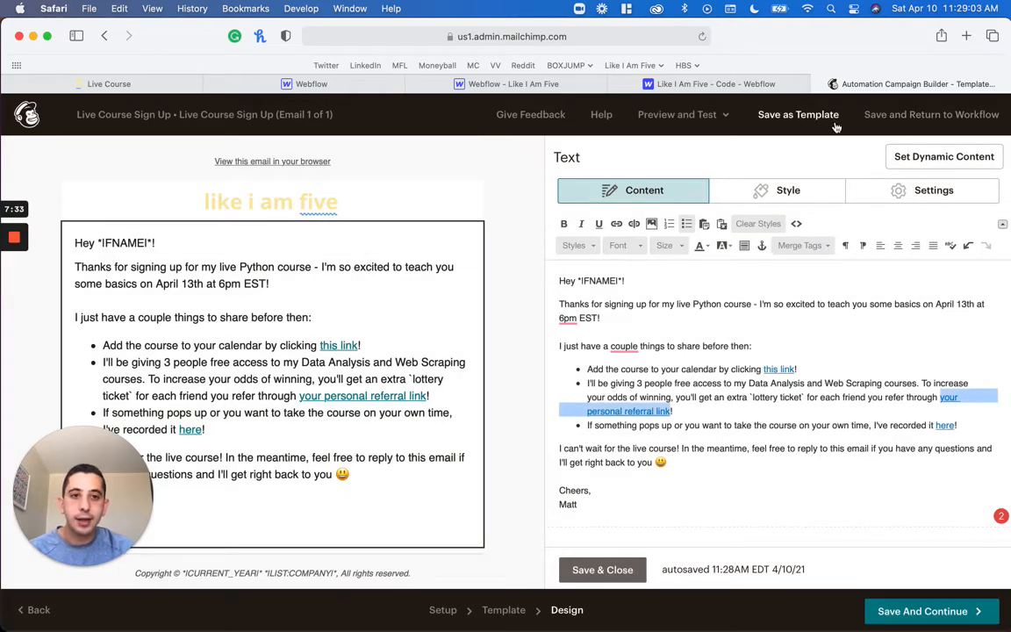
Send a test of the Live Course Sign Up email to the prefilled address and dismiss the dialog
click(716, 117)
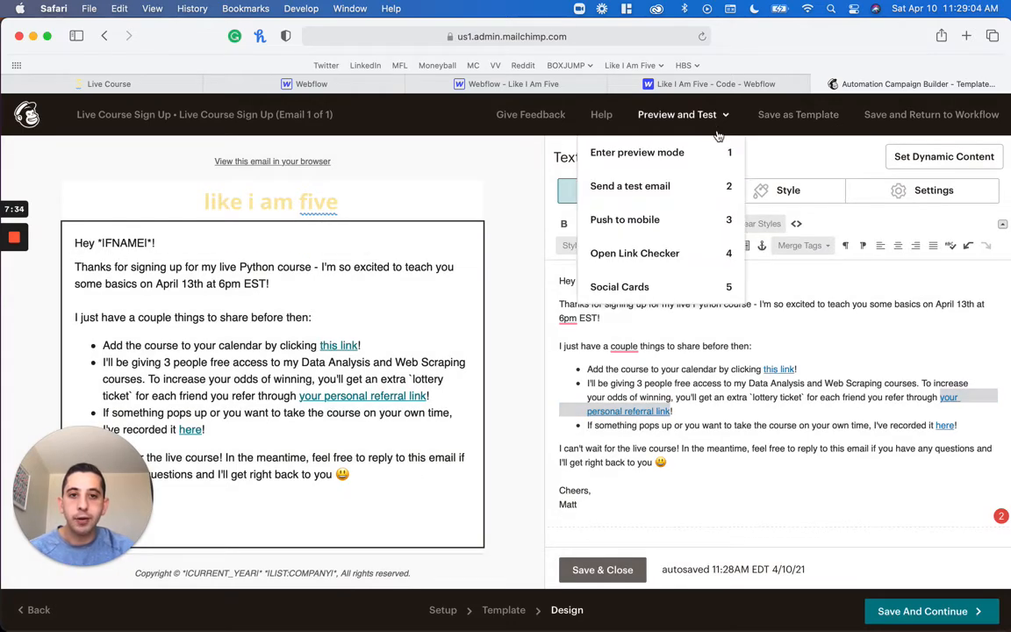
click(701, 183)
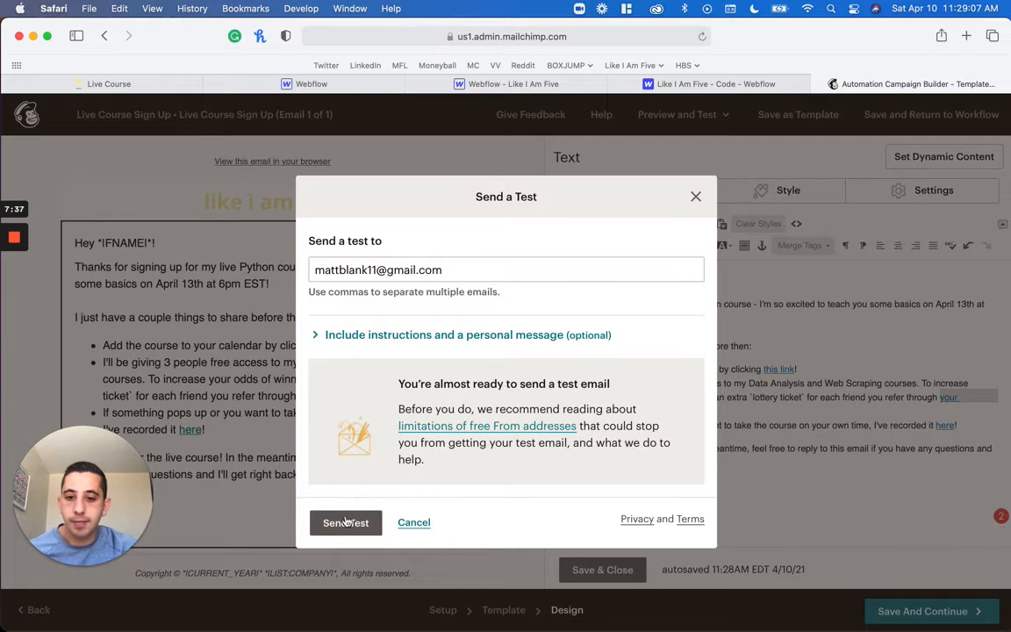
click(346, 521)
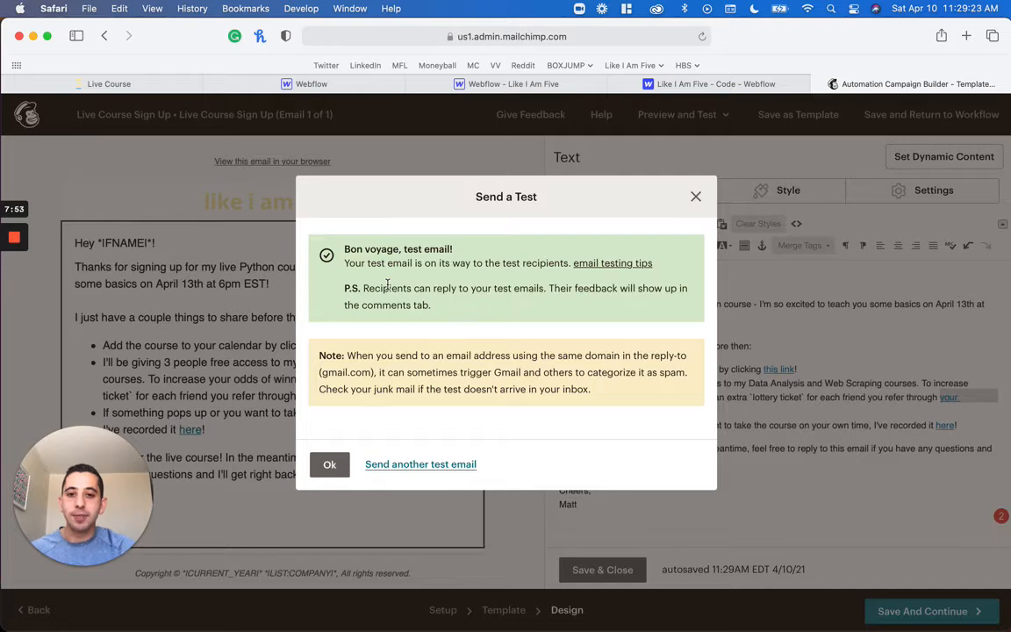
click(329, 464)
Switch to Mail, open the newest "[Test] Excited to see you live!" message in Junk and follow its personal referral link
key(super+Tab)
key(super+Tab)
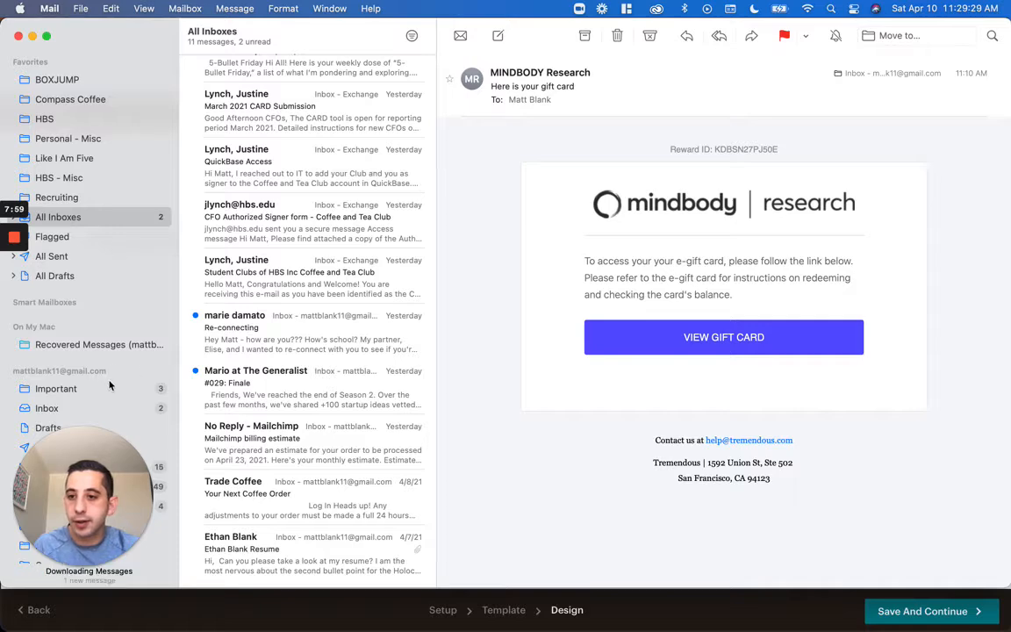
scroll(101, 290, down, 5)
click(101, 378)
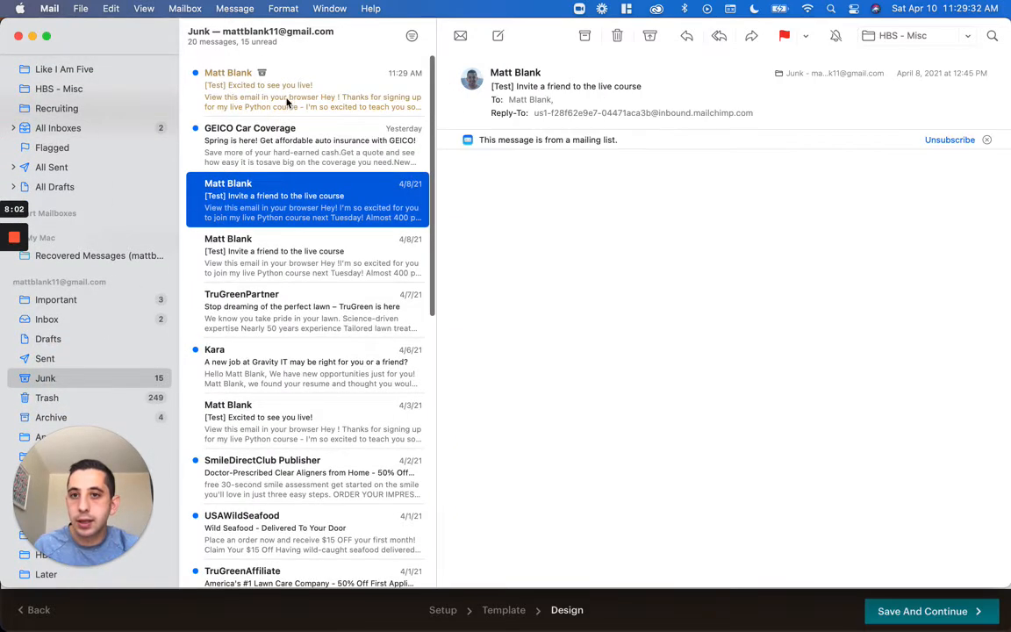
click(288, 103)
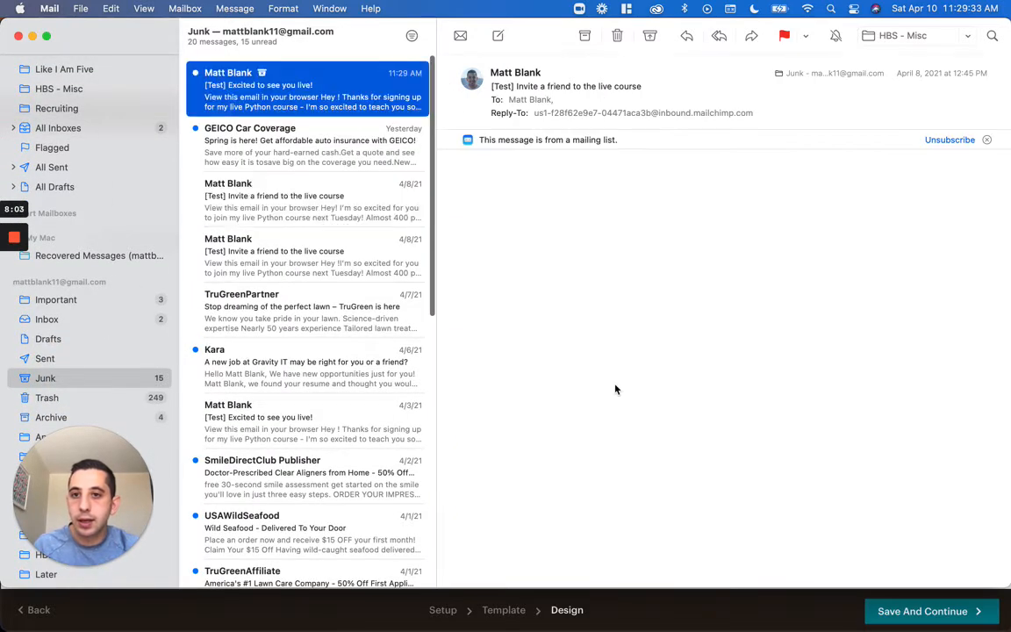
click(828, 402)
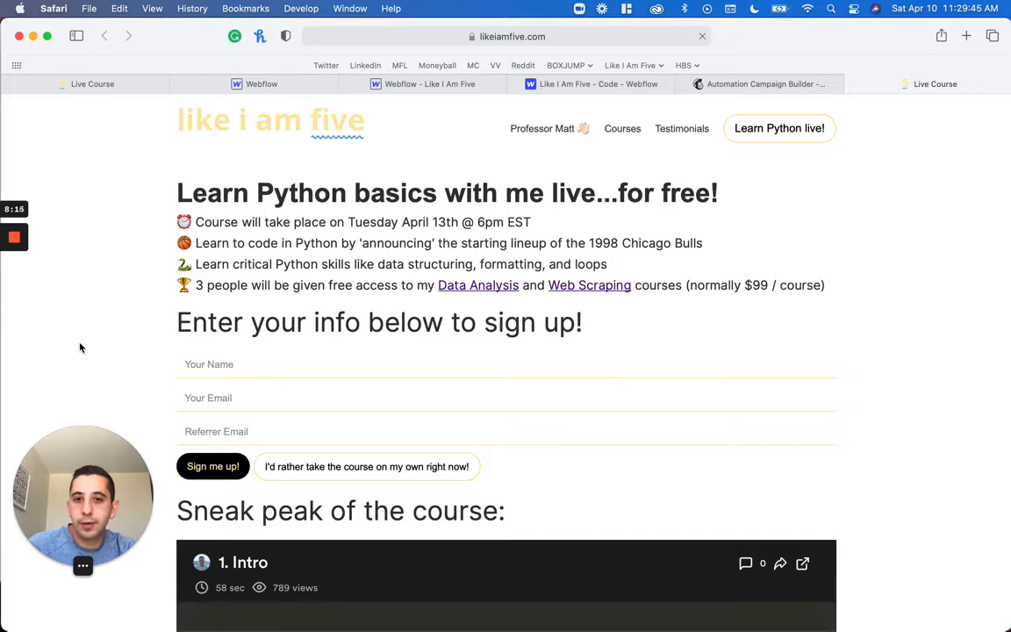
Inspect the Referrer-Email parameter in the full URL of the live course page opened from the test email
click(583, 39)
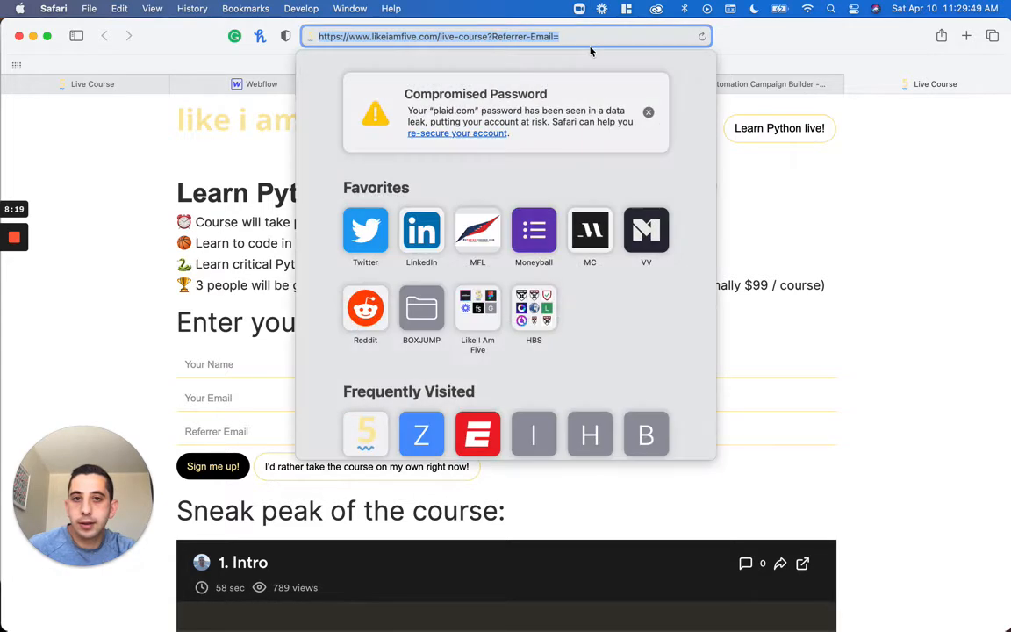
click(586, 36)
click(880, 221)
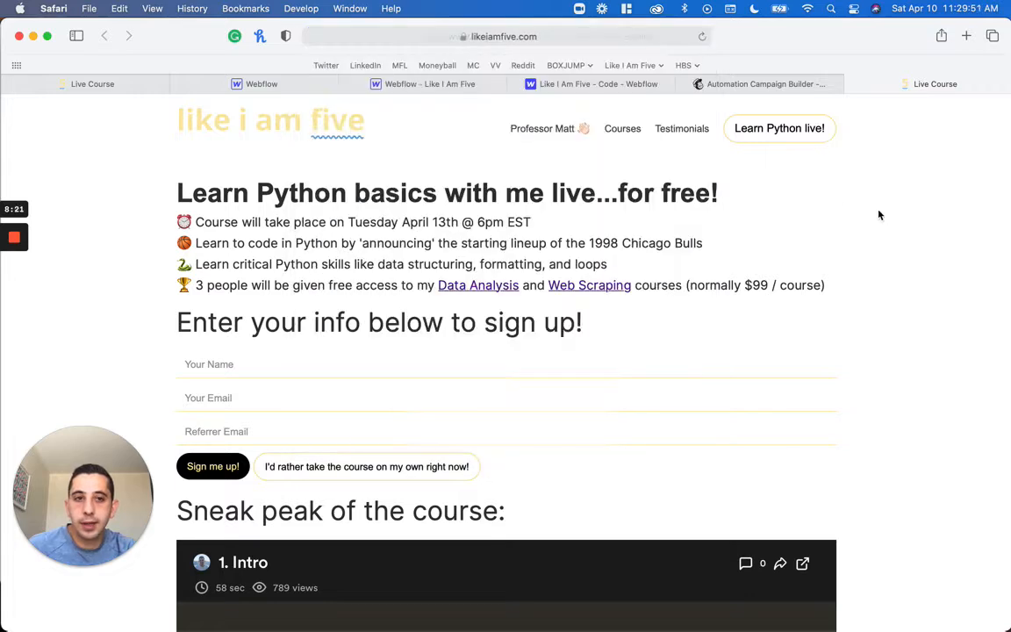
Return to the Mailchimp email editor and save and close the text block
click(742, 85)
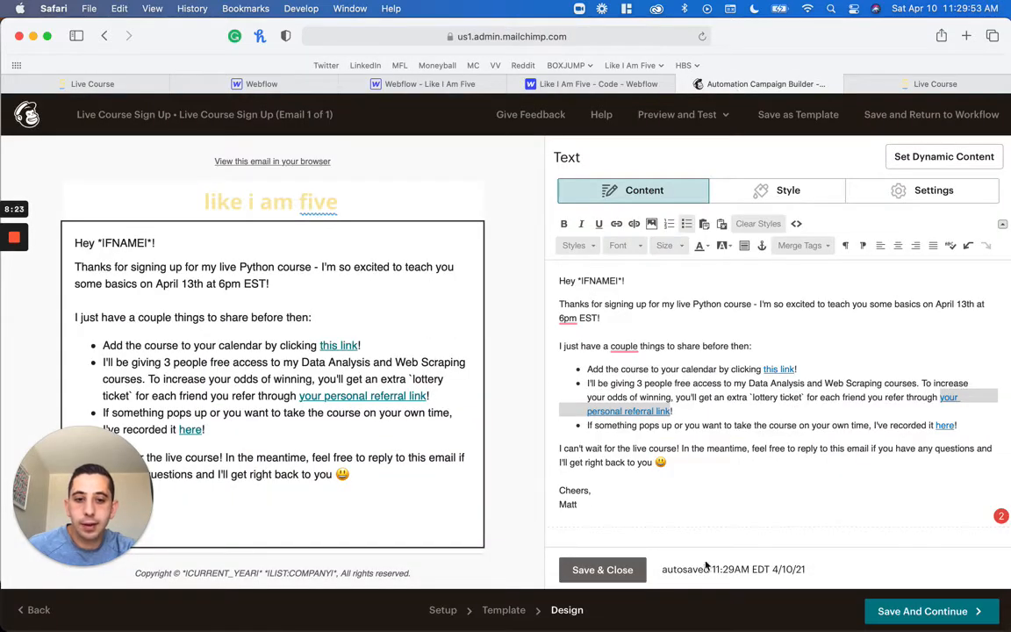
click(608, 570)
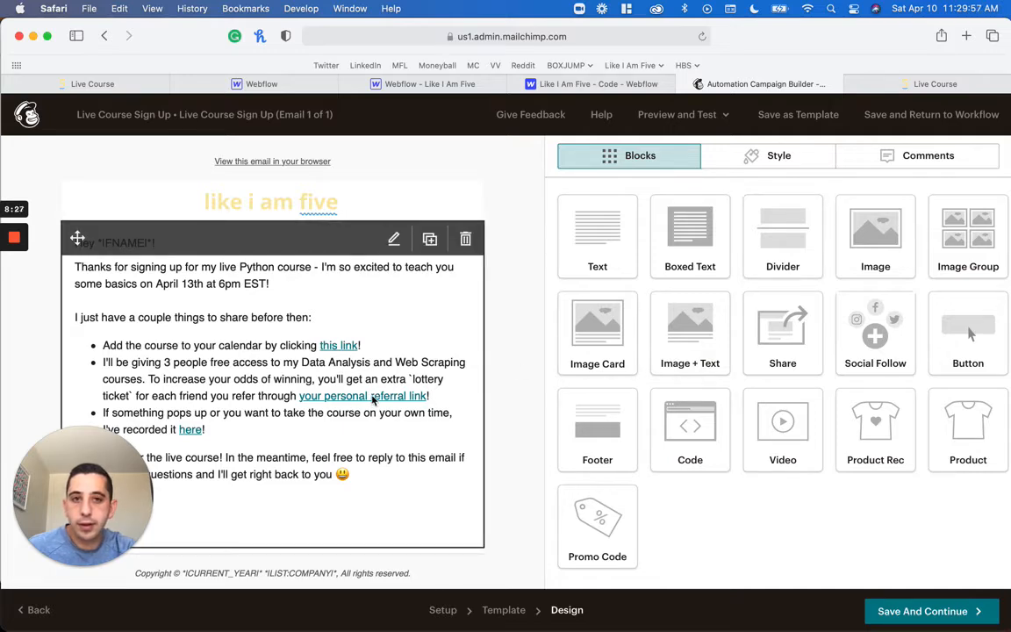
Reopen the email's text block and link "your personal referral link" to the likeiamfive.com/live-course?Referrer-Email=*|EMAIL|* web address
click(442, 394)
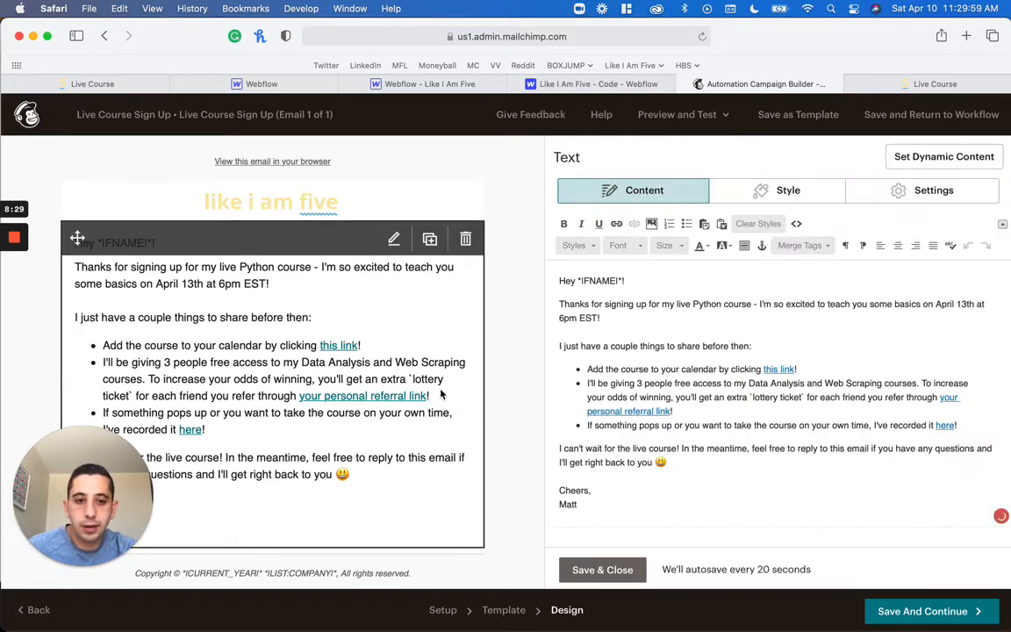
click(674, 413)
key(Left)
key(alt+shift+Left)
key(alt+shift+Left)
key(alt+shift+Left)
key(alt+shift+Left)
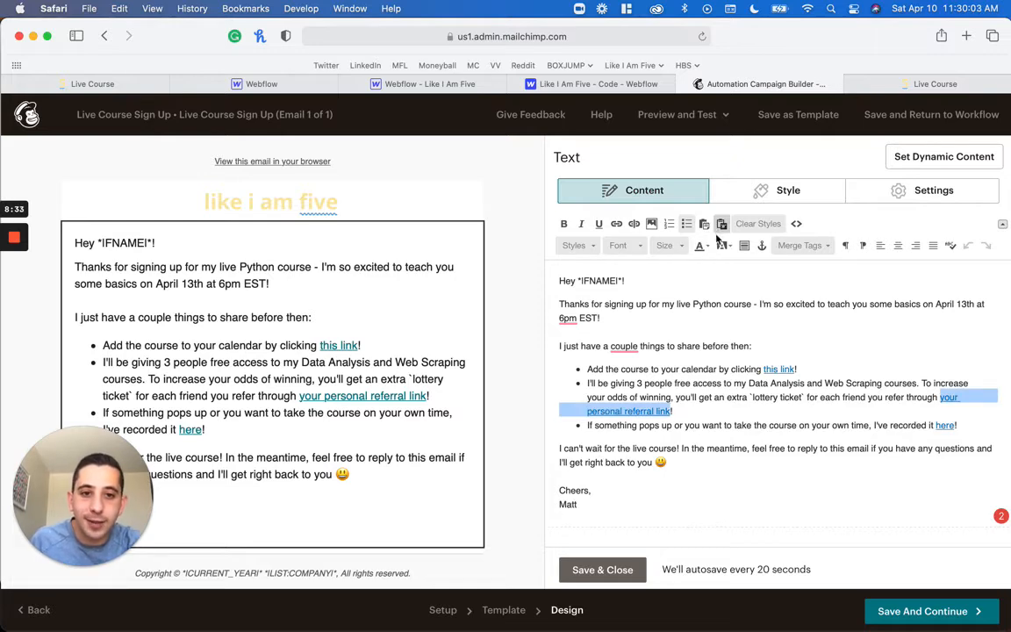
click(616, 223)
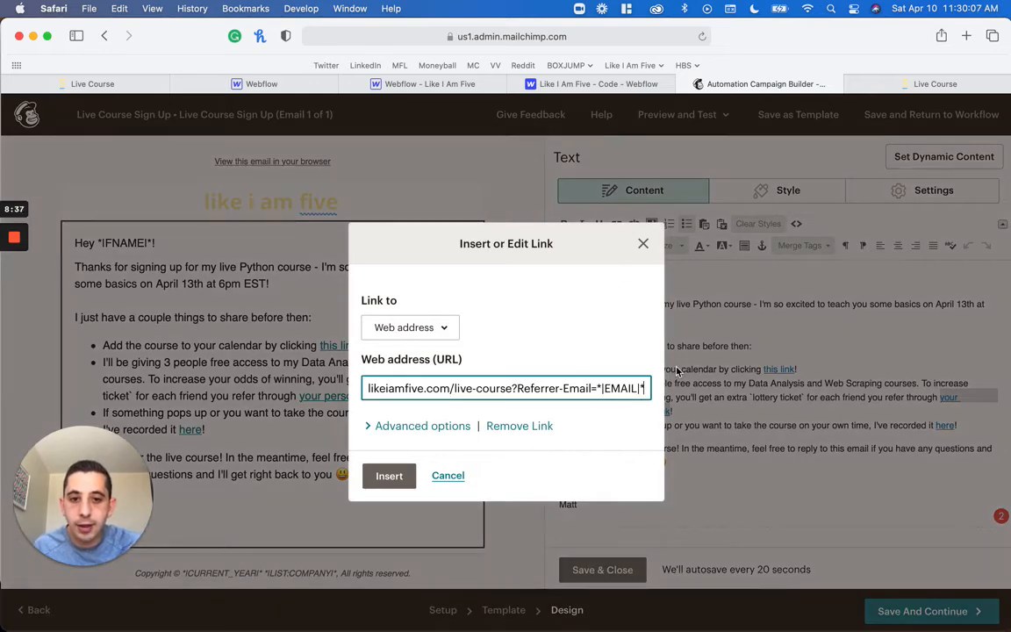
click(386, 484)
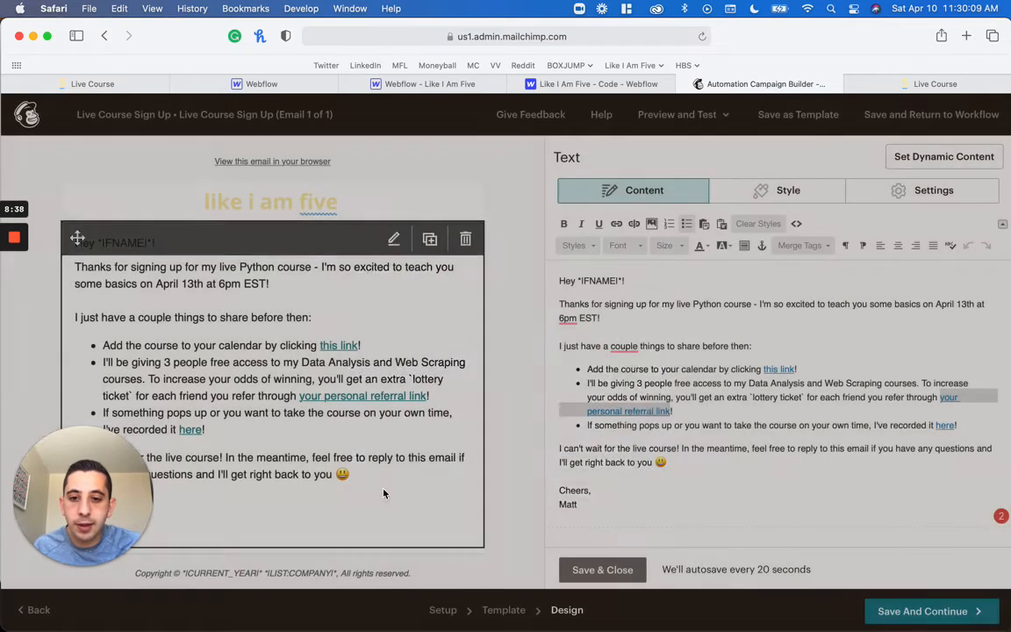
Save and close the text block, send another test of the sign-up email and dismiss the dialog
key(super+Tab)
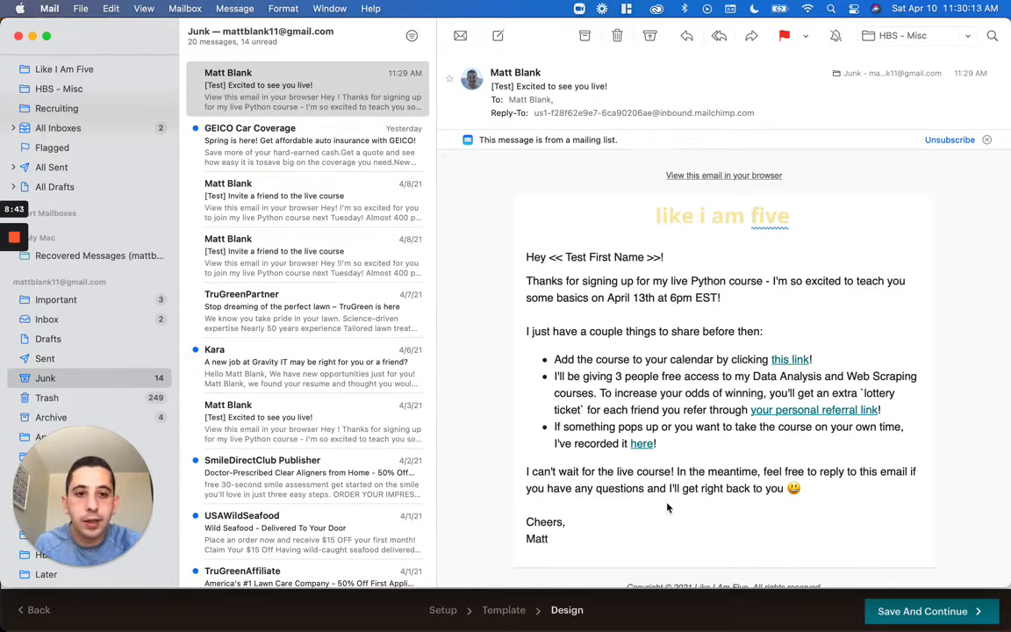
key(super+Tab)
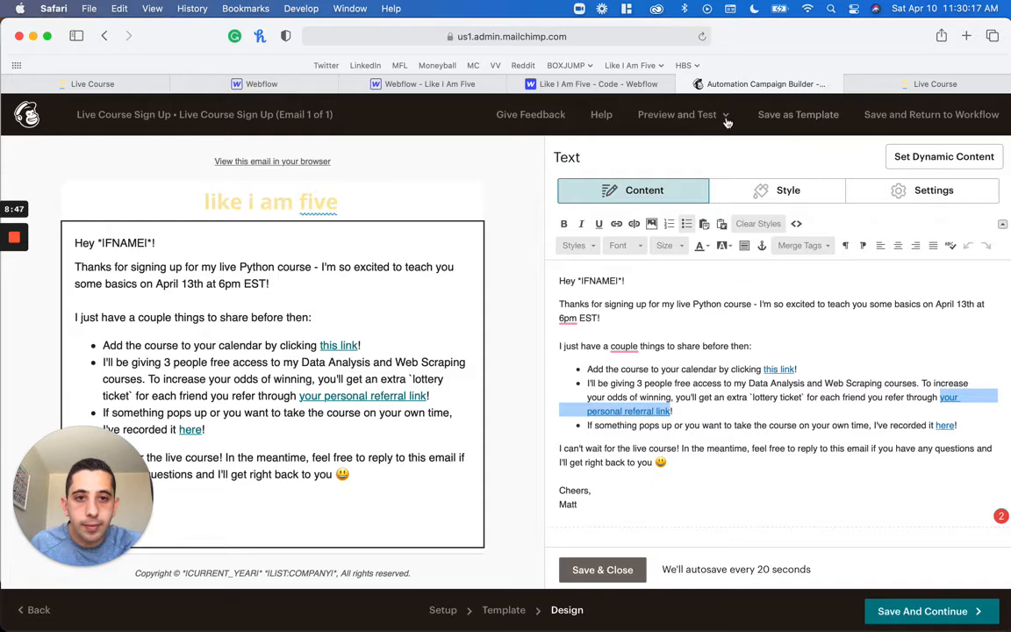
click(653, 112)
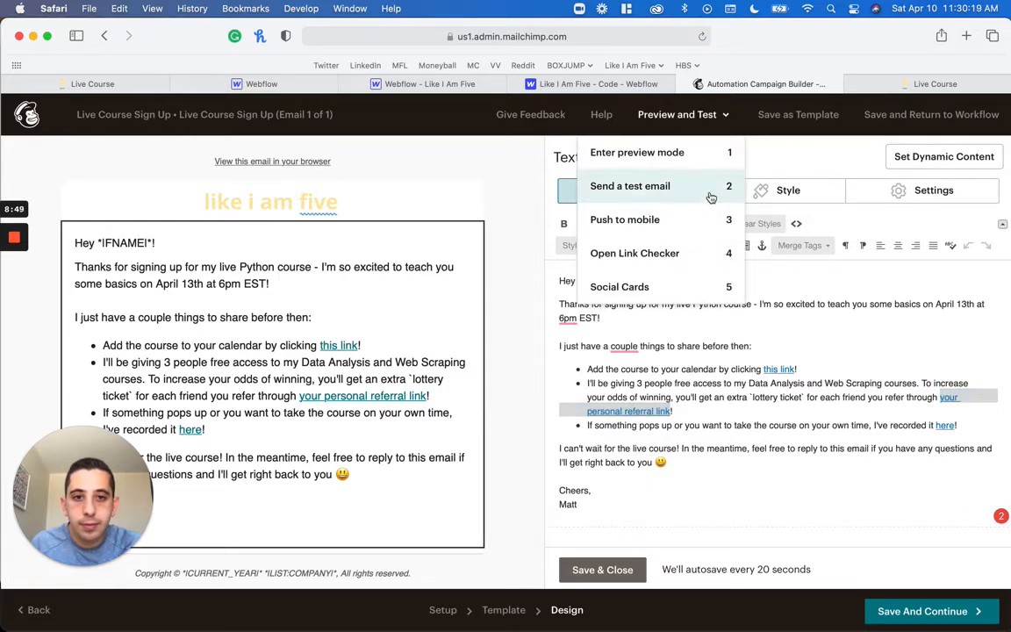
click(602, 570)
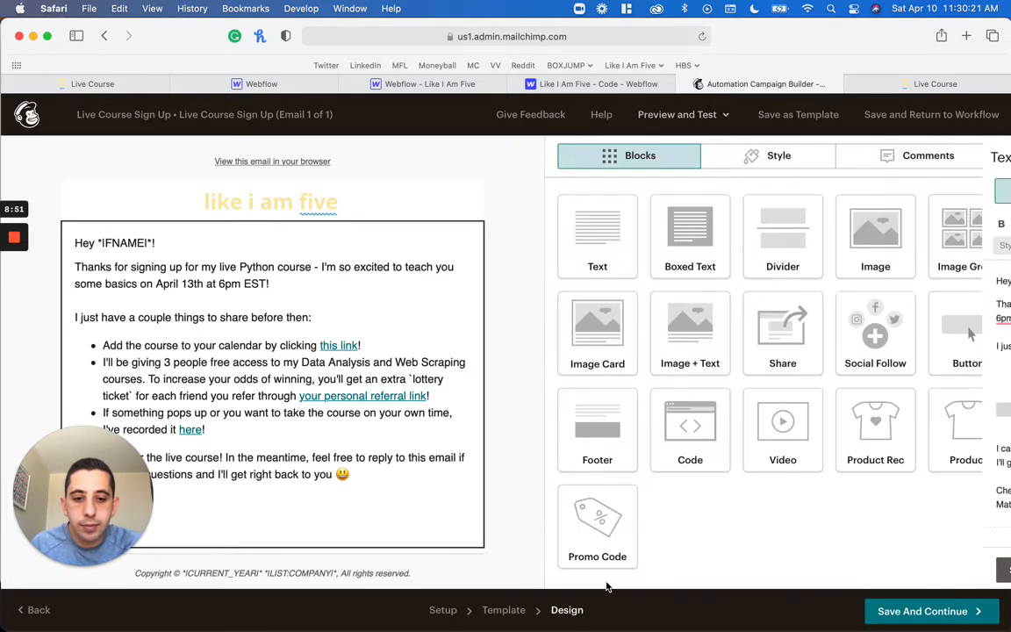
click(727, 116)
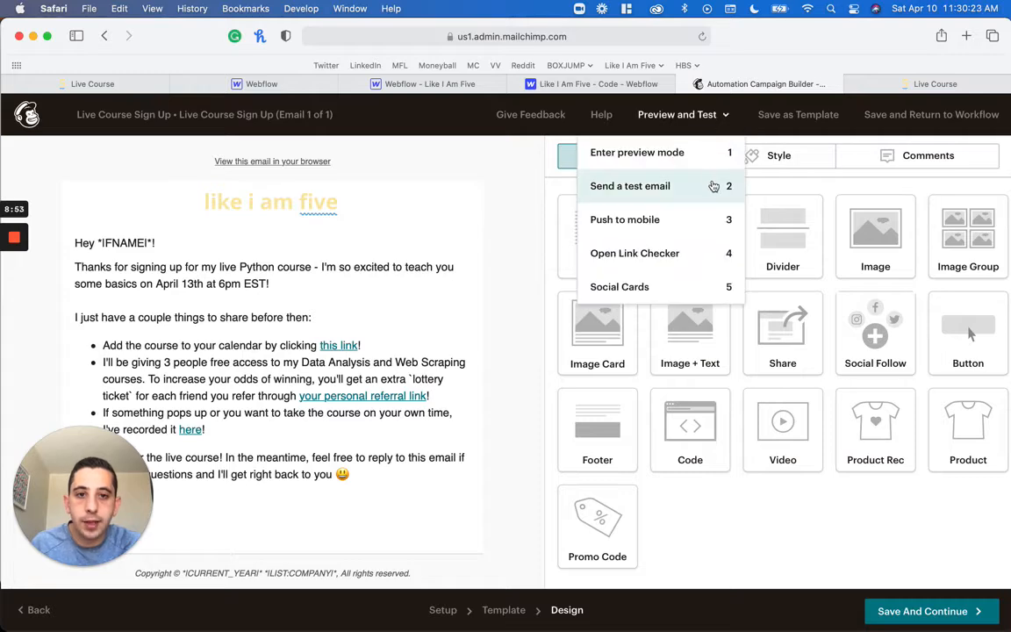
click(713, 187)
click(347, 523)
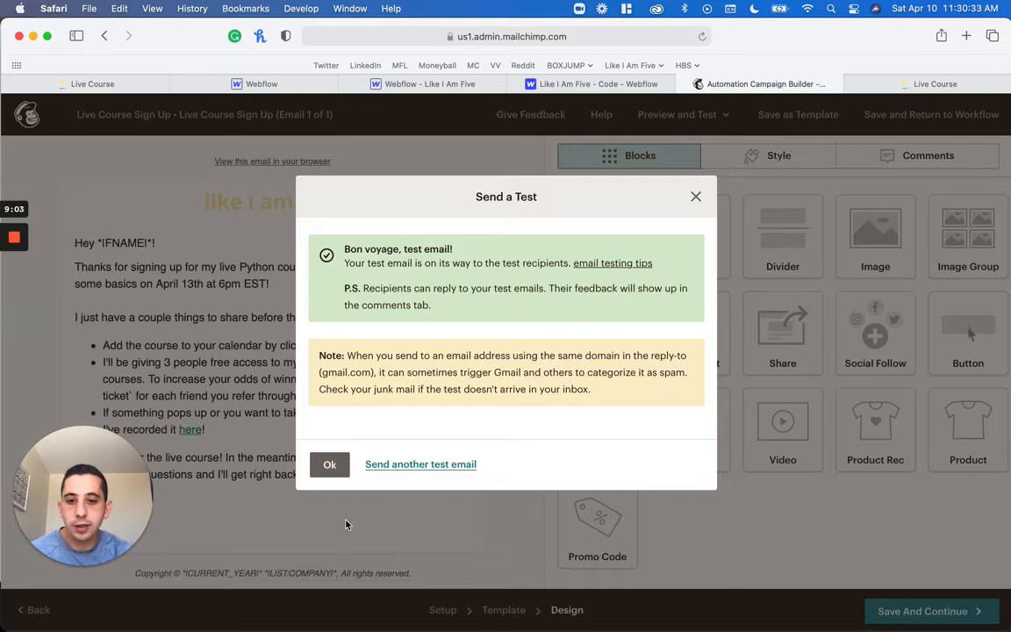
click(328, 466)
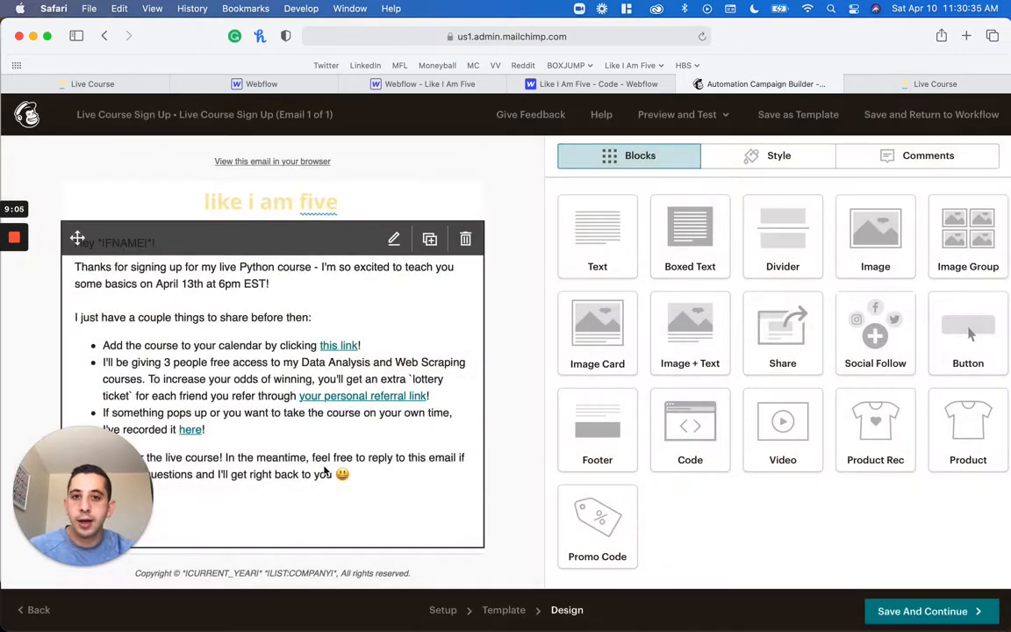
Switch to Mail, open the newest "[Test] Excited to see you live!" message in Junk and follow its personal referral link
key(ctrl+Up)
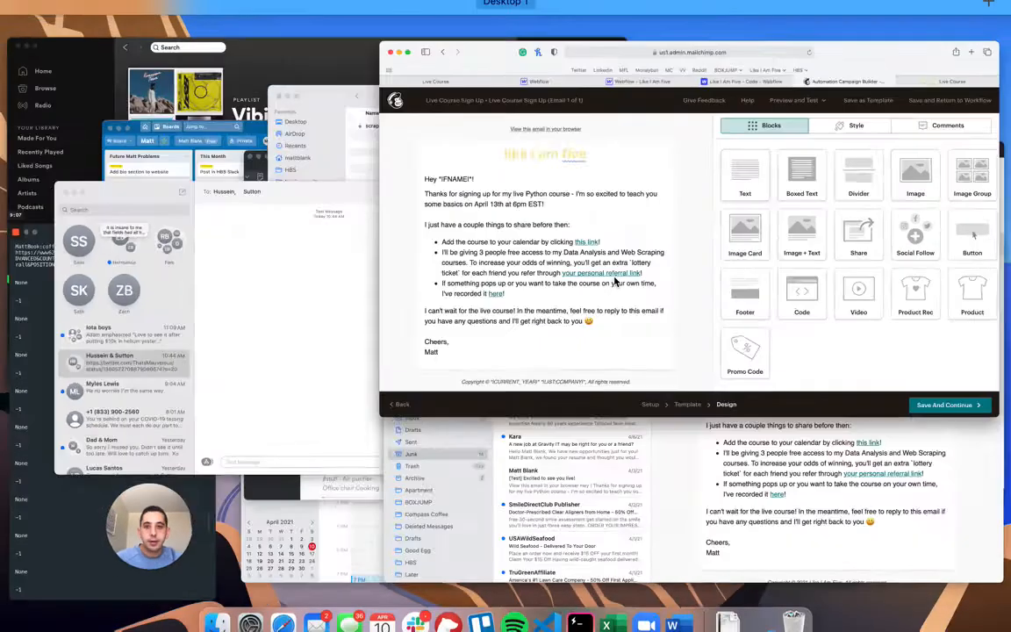
click(824, 465)
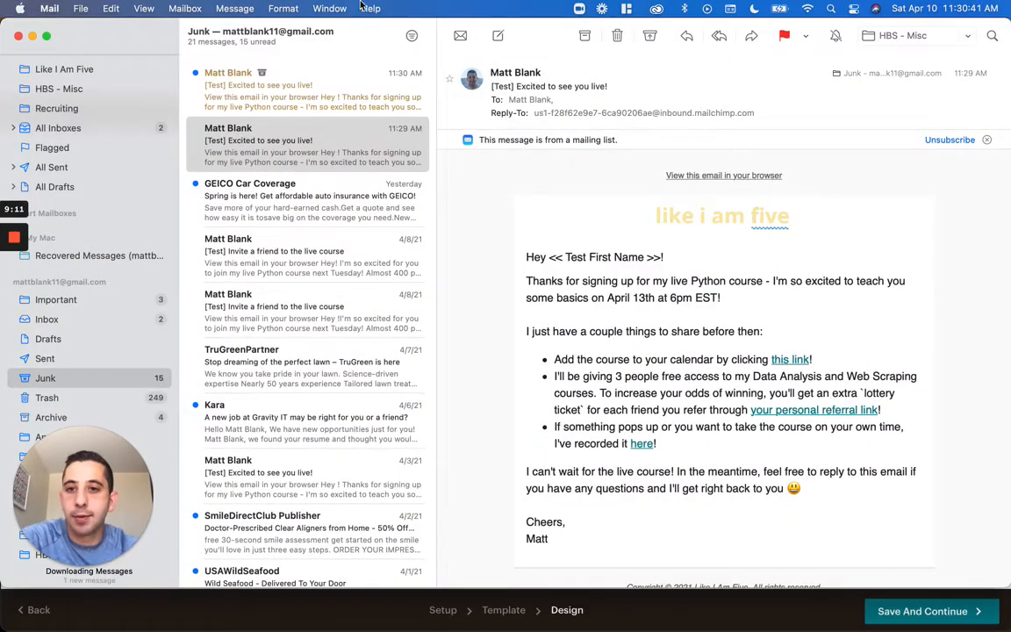
click(352, 99)
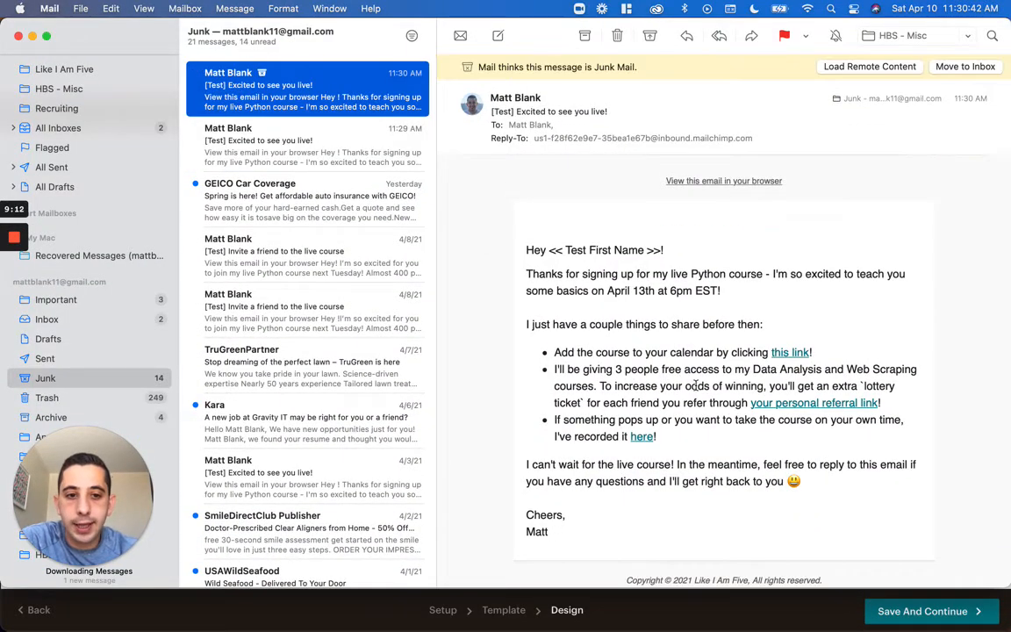
click(813, 407)
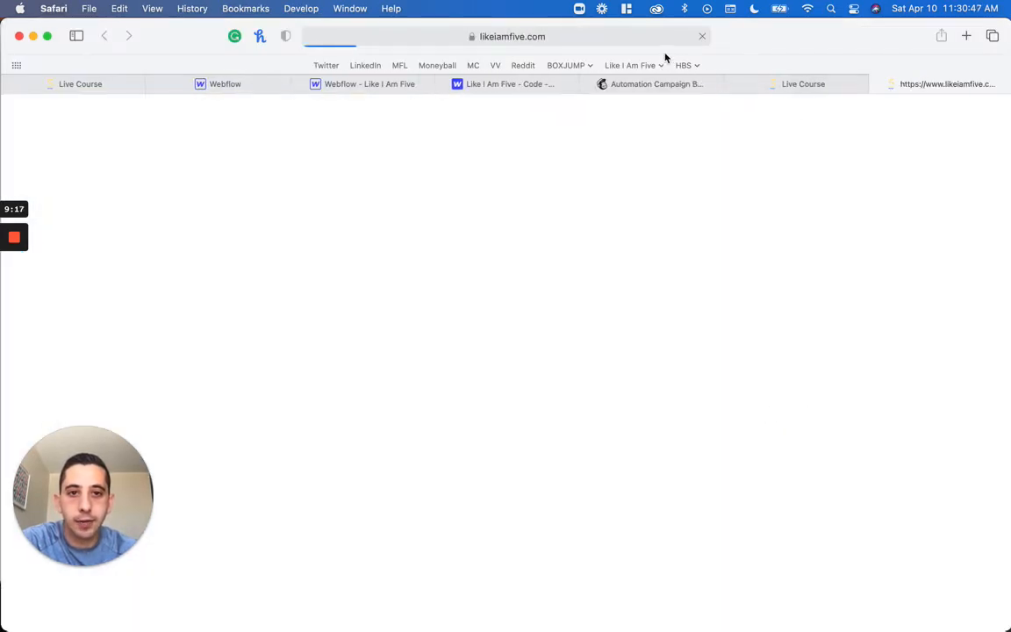
Compare the Referrer-Email parameter in the live course page's full URL with the prefilled referrer email field
click(593, 41)
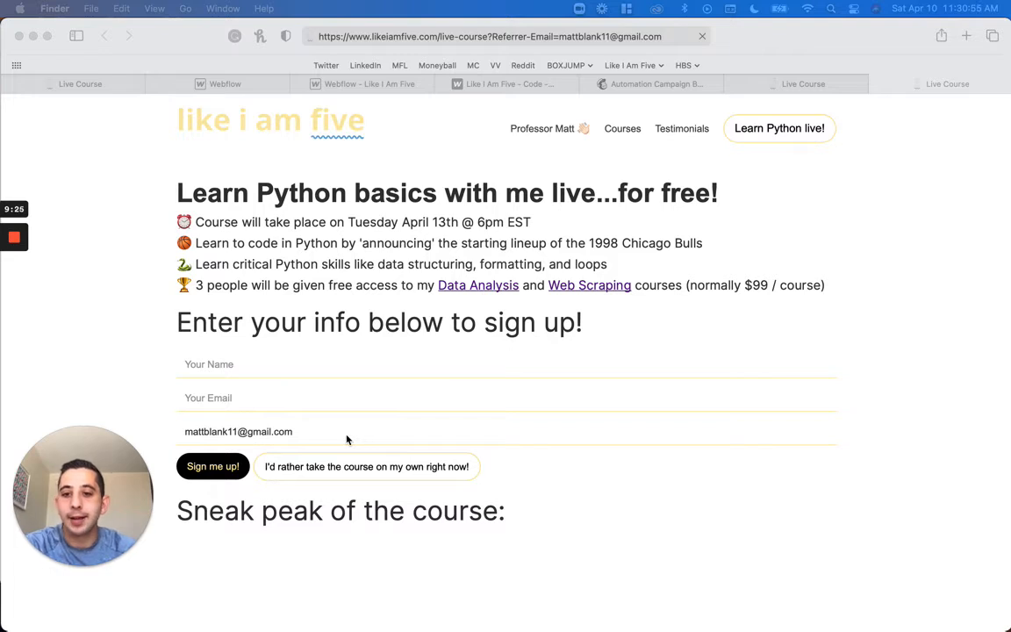
click(347, 436)
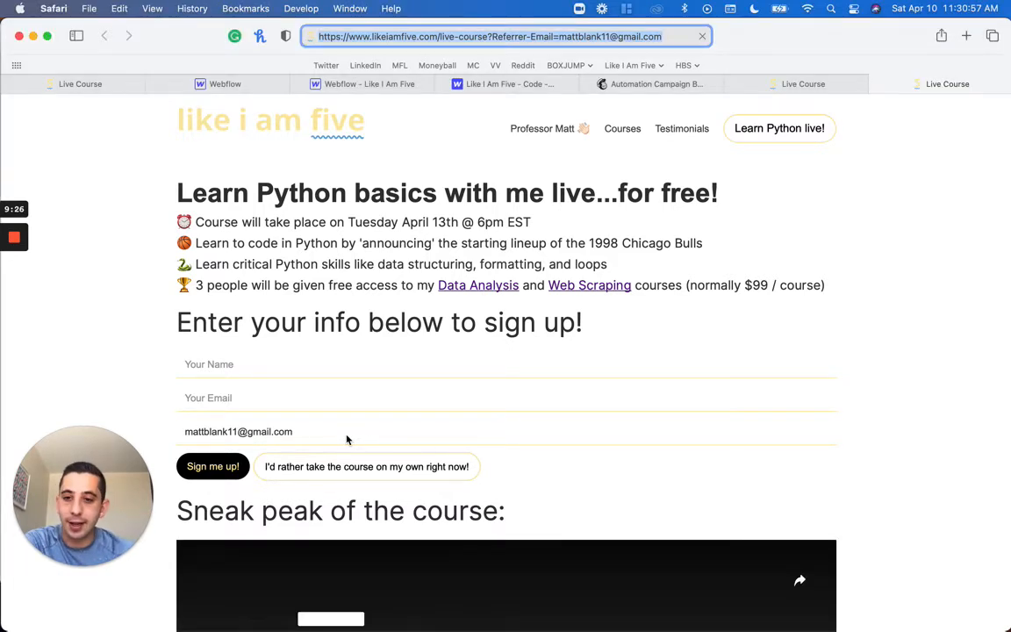
click(346, 431)
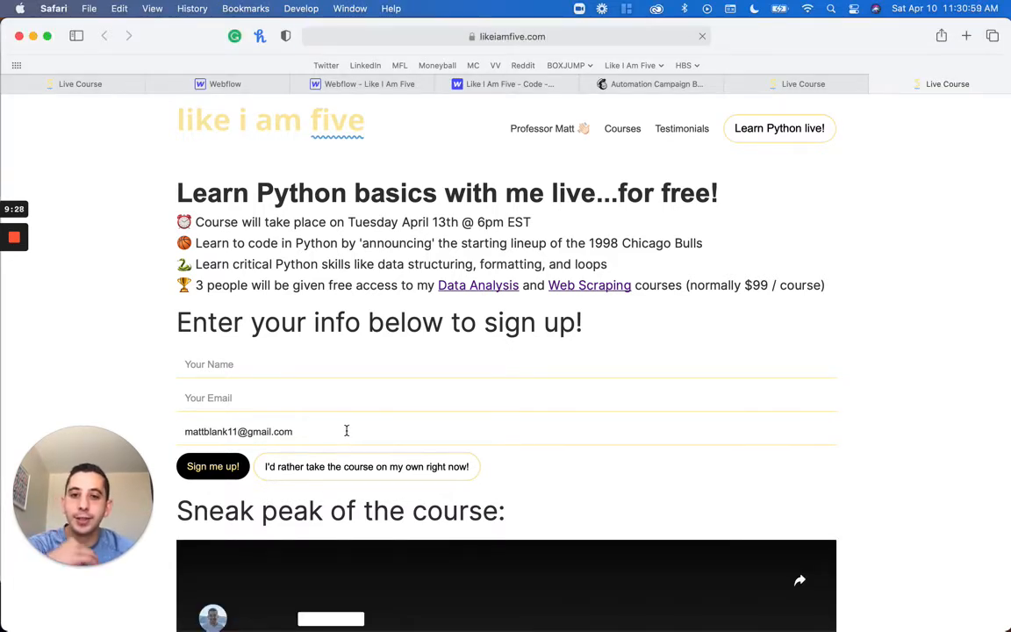
double_click(346, 431)
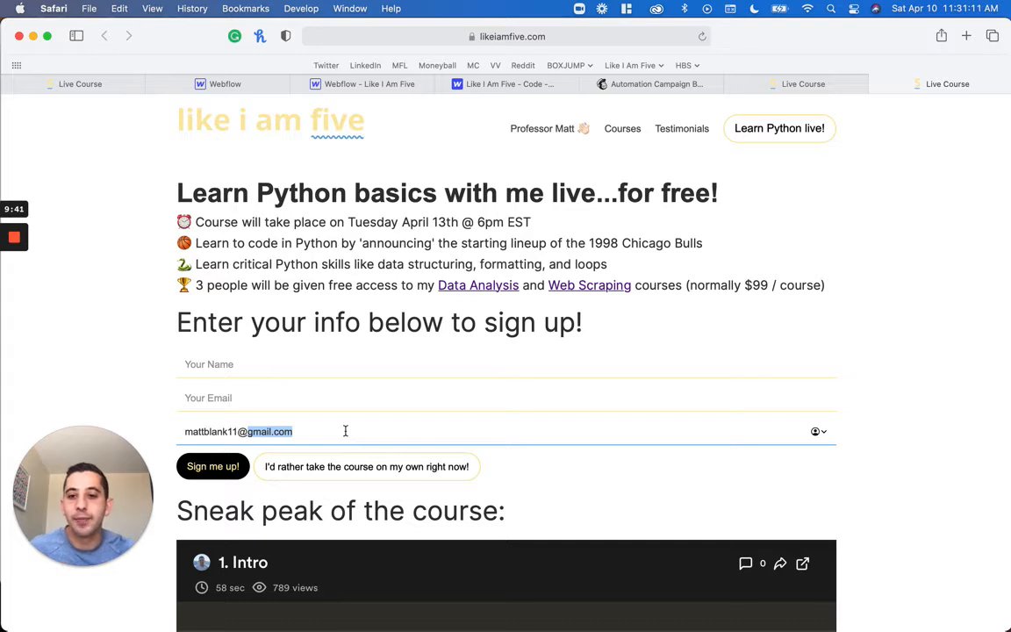
triple_click(345, 431)
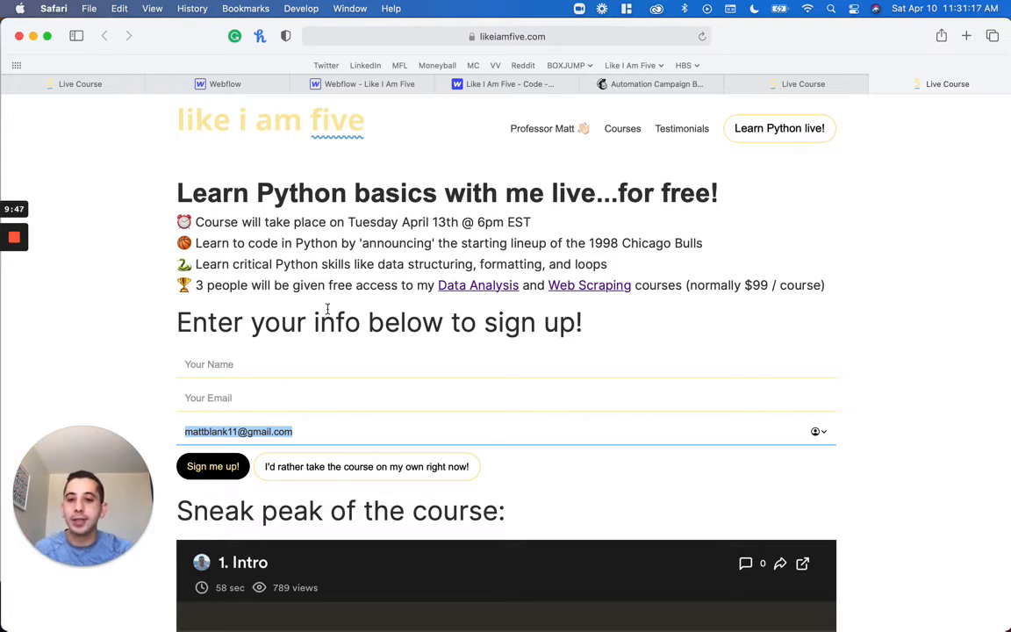
click(233, 368)
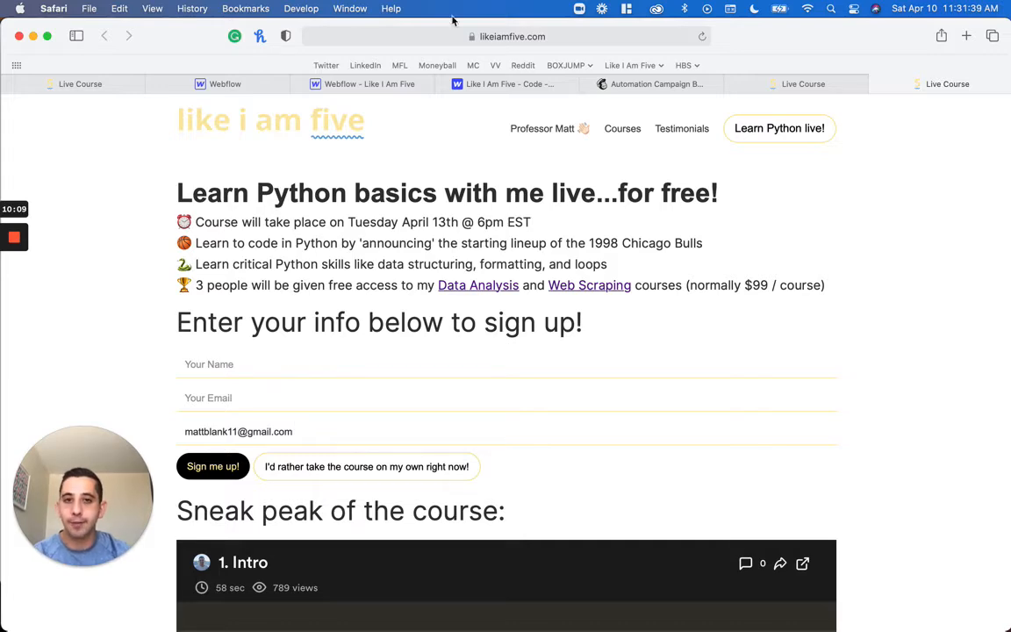
click(597, 36)
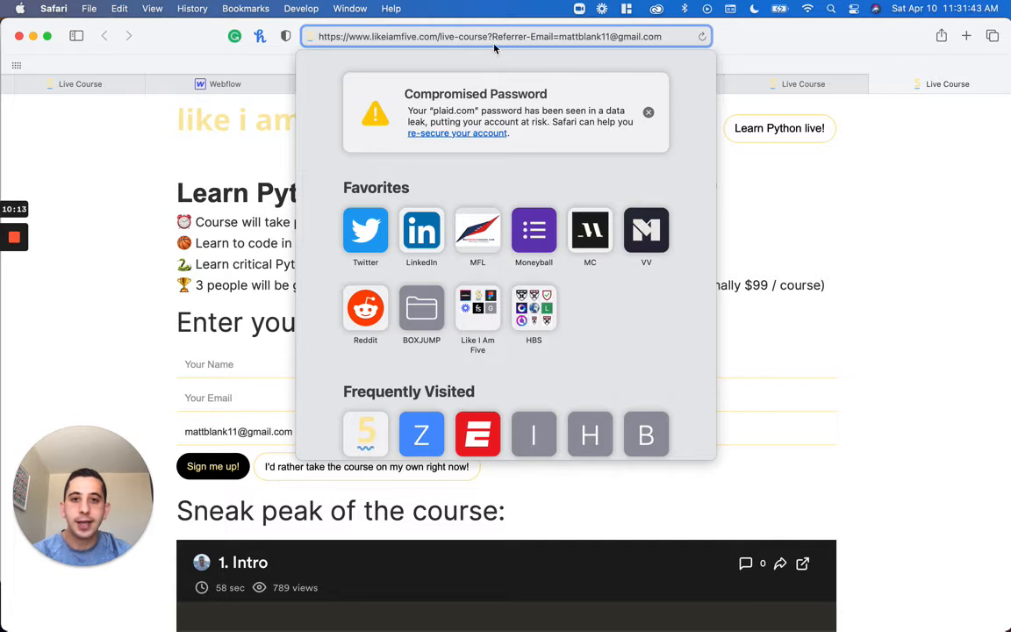
click(905, 208)
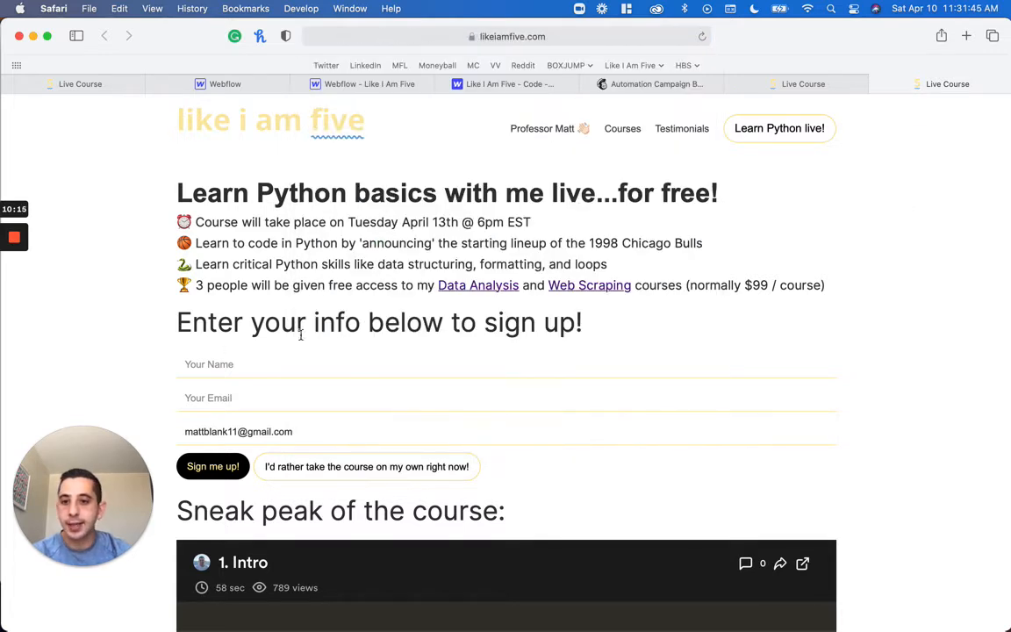
Enter the registrant's full name and email in the live course form, keep the prefilled referrer email and submit the sign-up
click(280, 361)
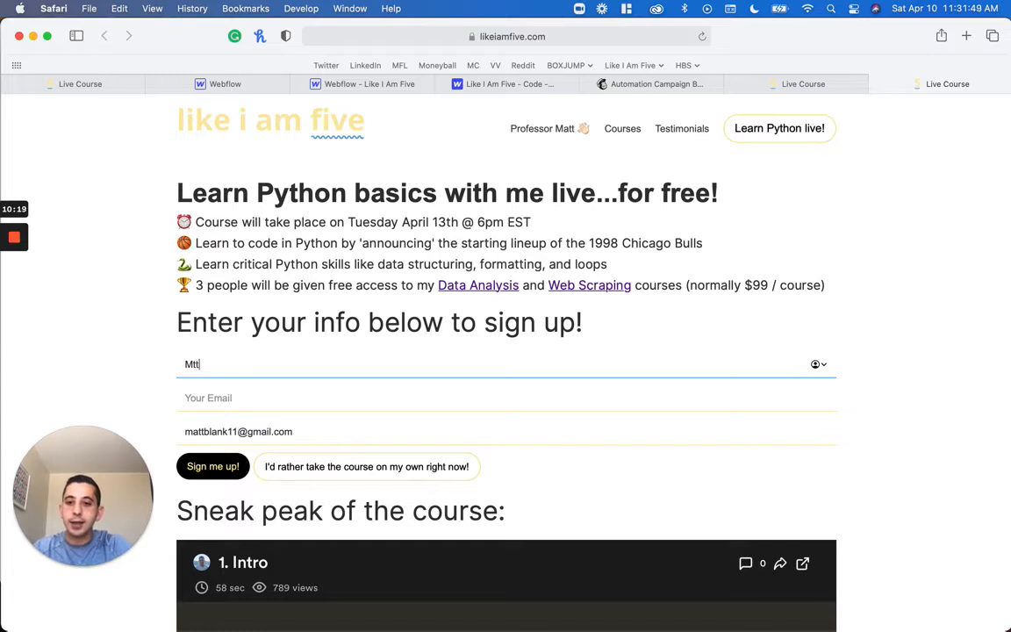
key(Tab)
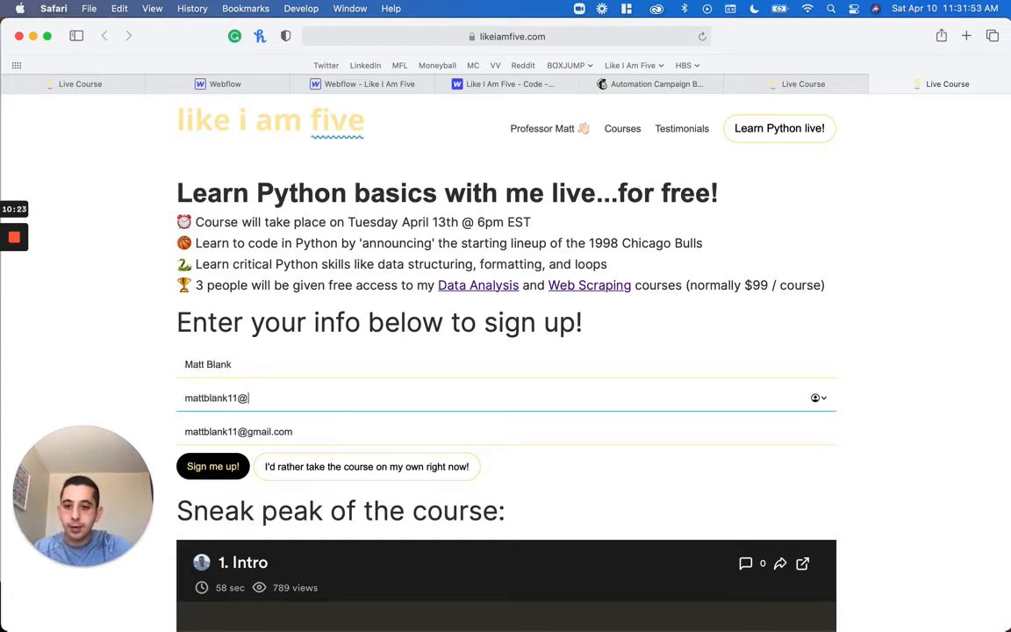
click(341, 431)
click(227, 466)
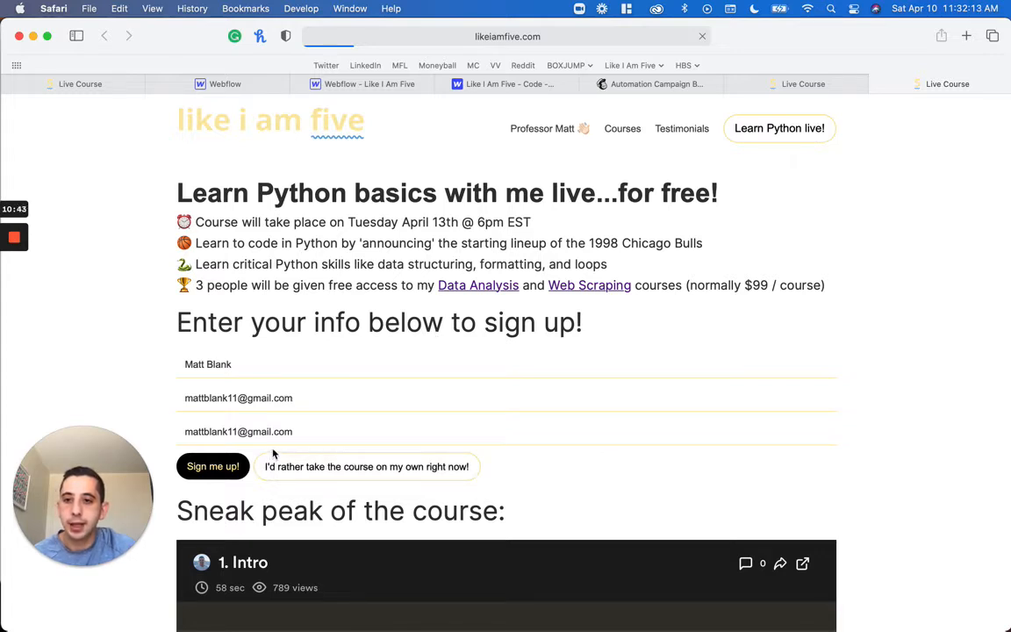
click(233, 466)
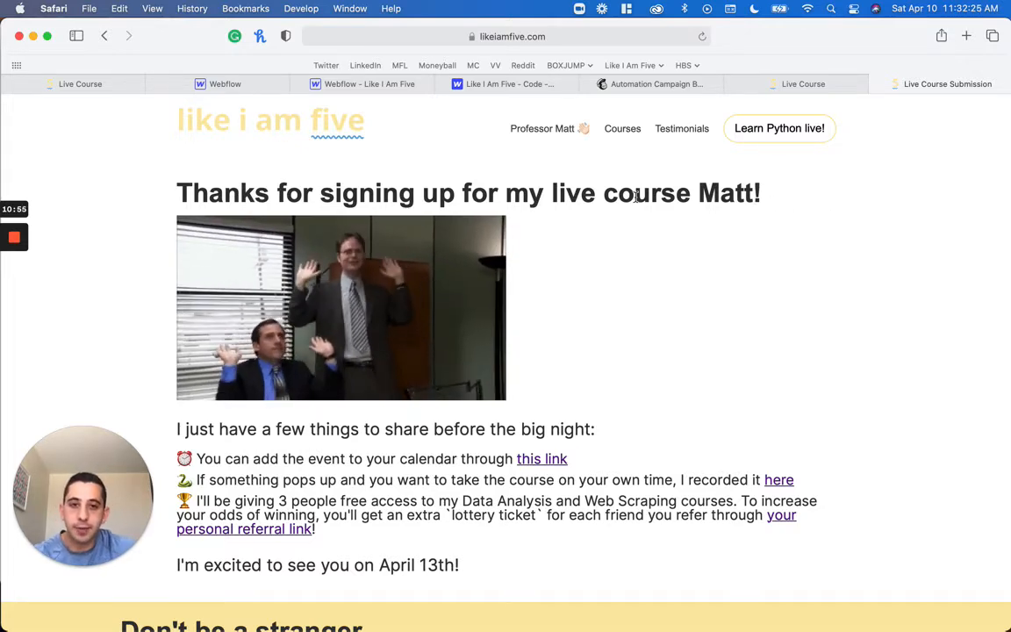
Examine the personalized name in the thank-you heading and the personal referral link on the submission page
double_click(740, 195)
click(740, 195)
double_click(739, 195)
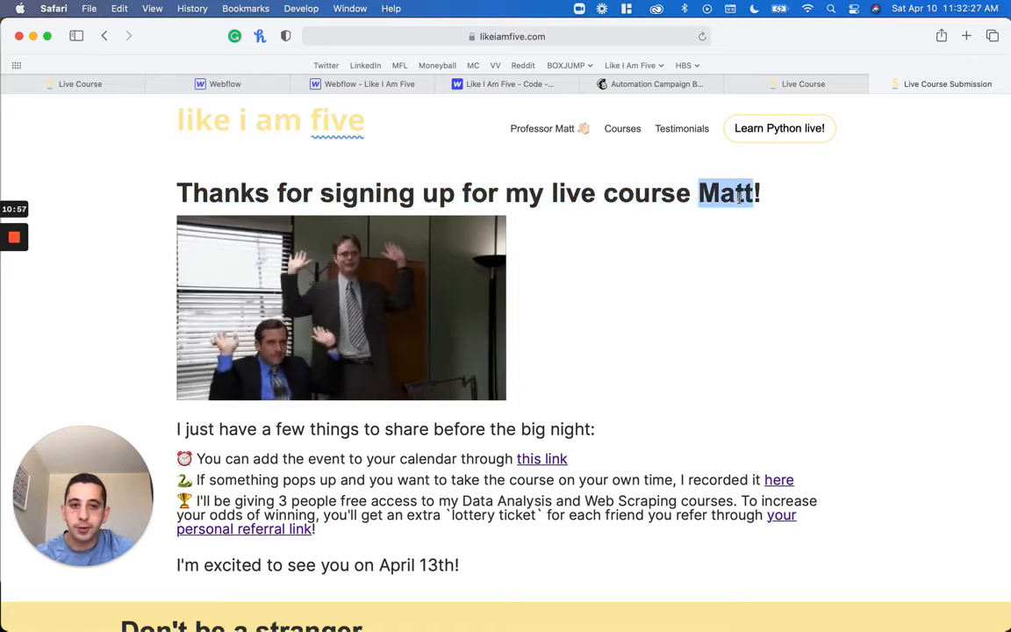
scroll(548, 487, down, 2)
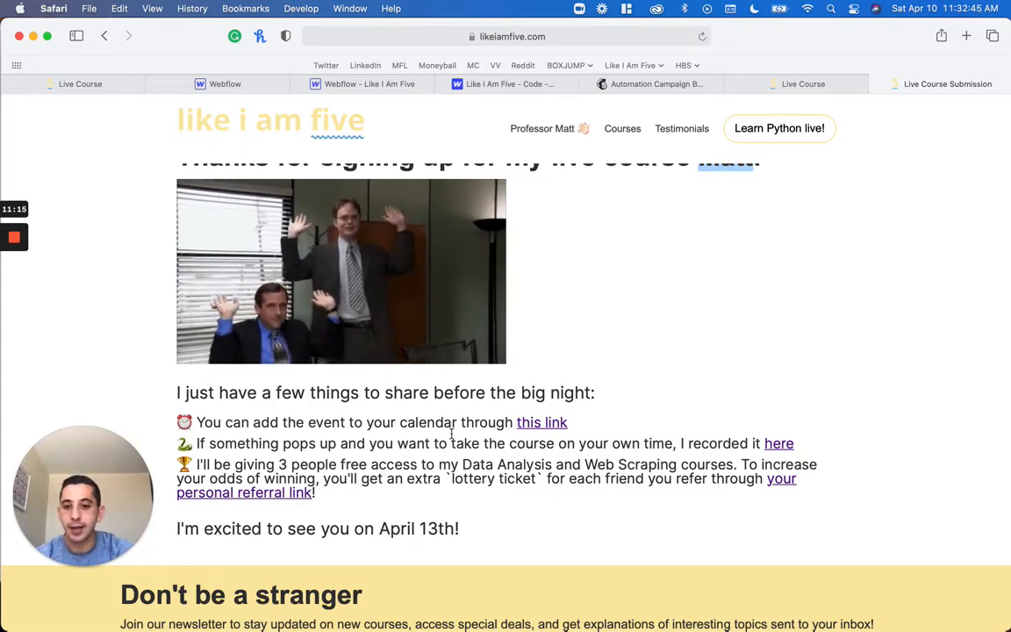
drag(274, 488, 768, 478)
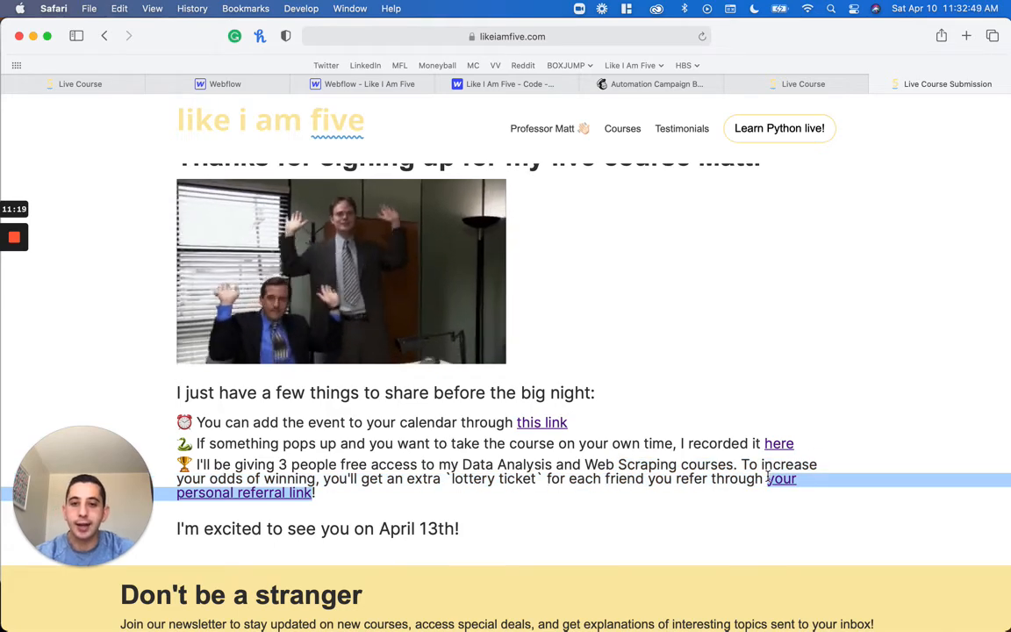
scroll(768, 478, up, 1)
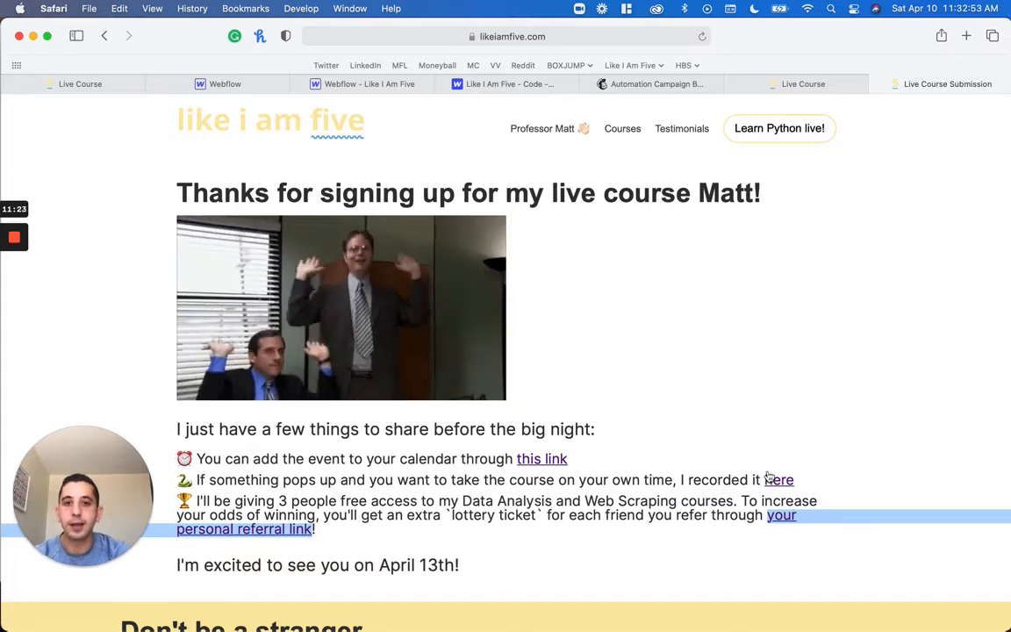
click(687, 195)
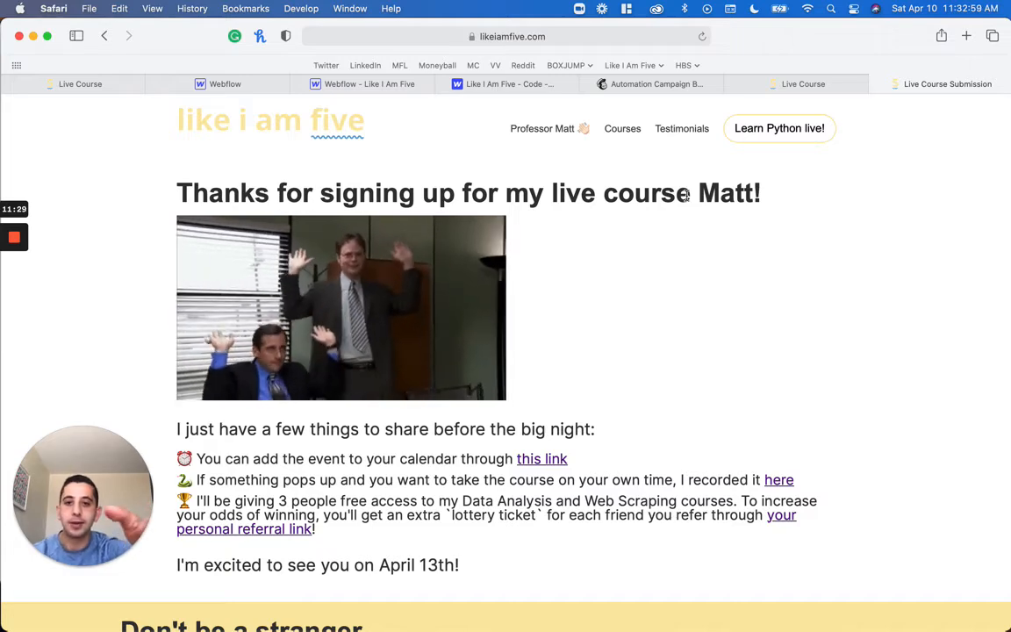
Check the ID of the thank-you heading in the Webflow designer and return to the published Live Course Submission page
click(358, 90)
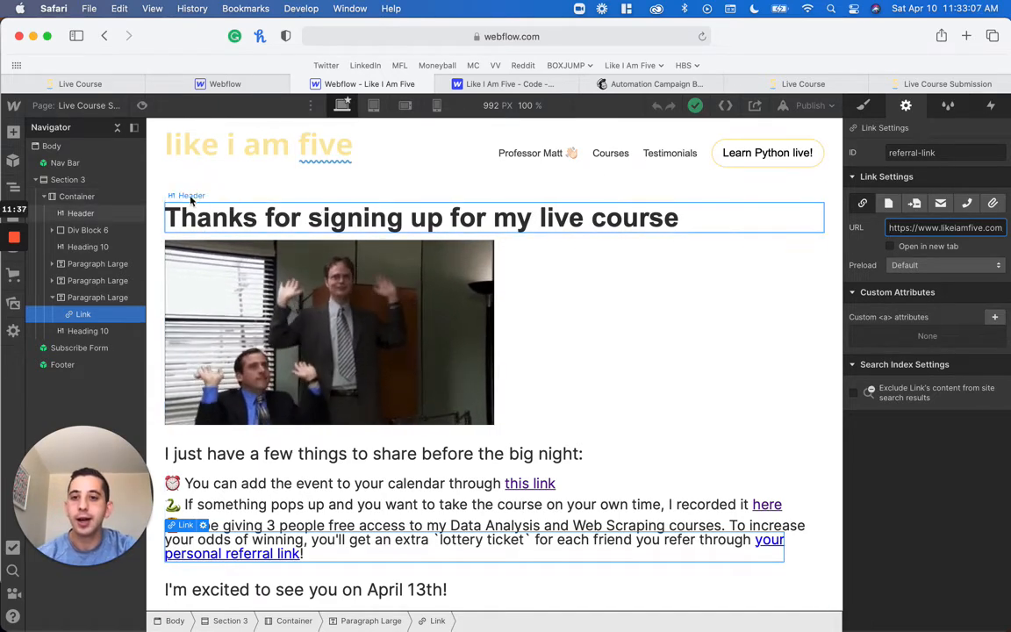
click(202, 227)
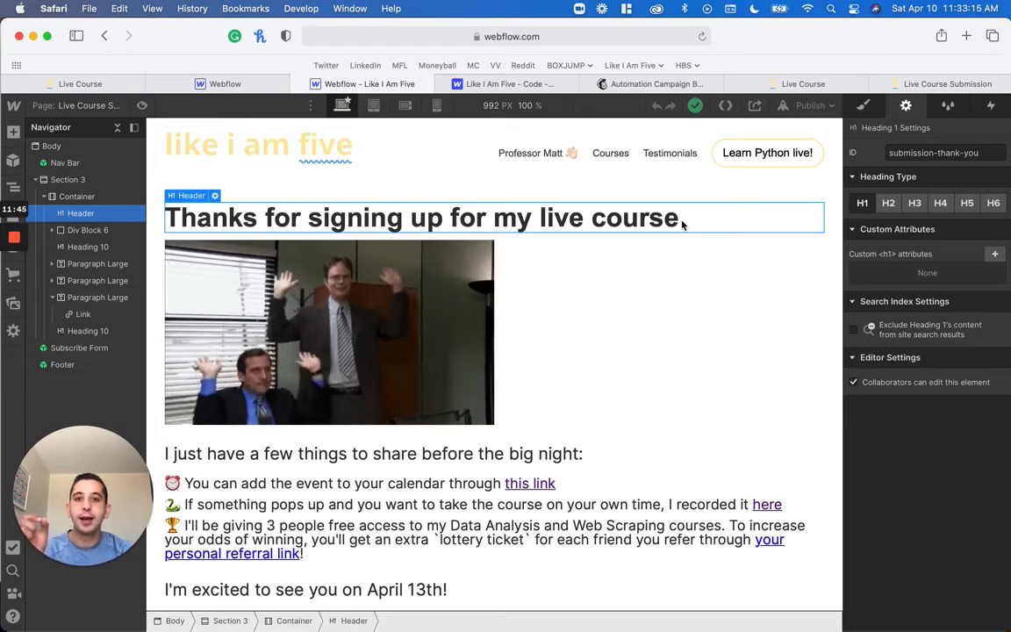
click(928, 84)
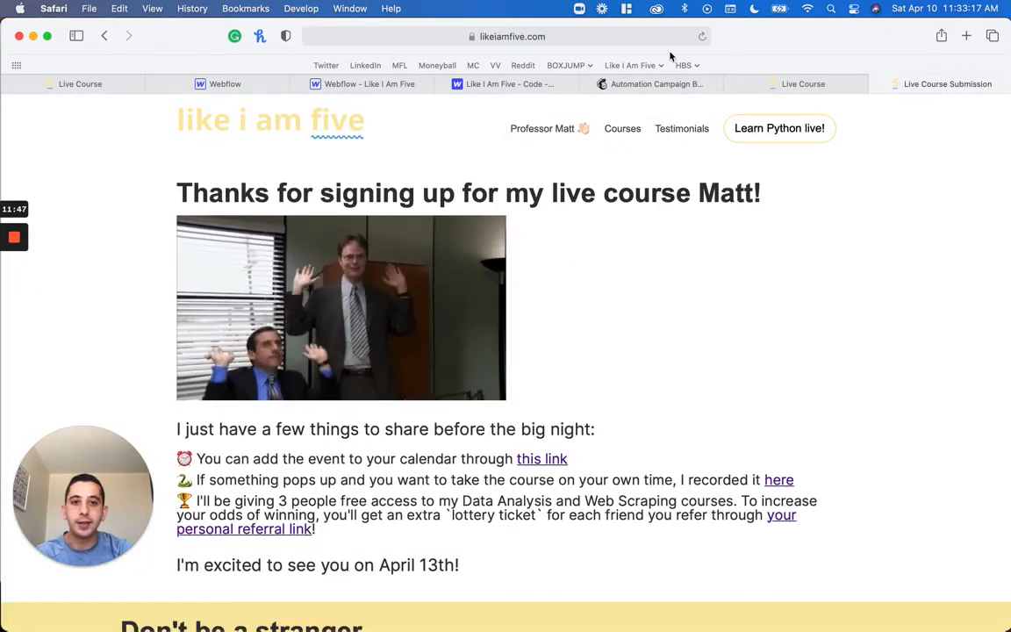
Examine the name and email parameters in the full URL of the Live Course Submission page
click(632, 36)
click(632, 38)
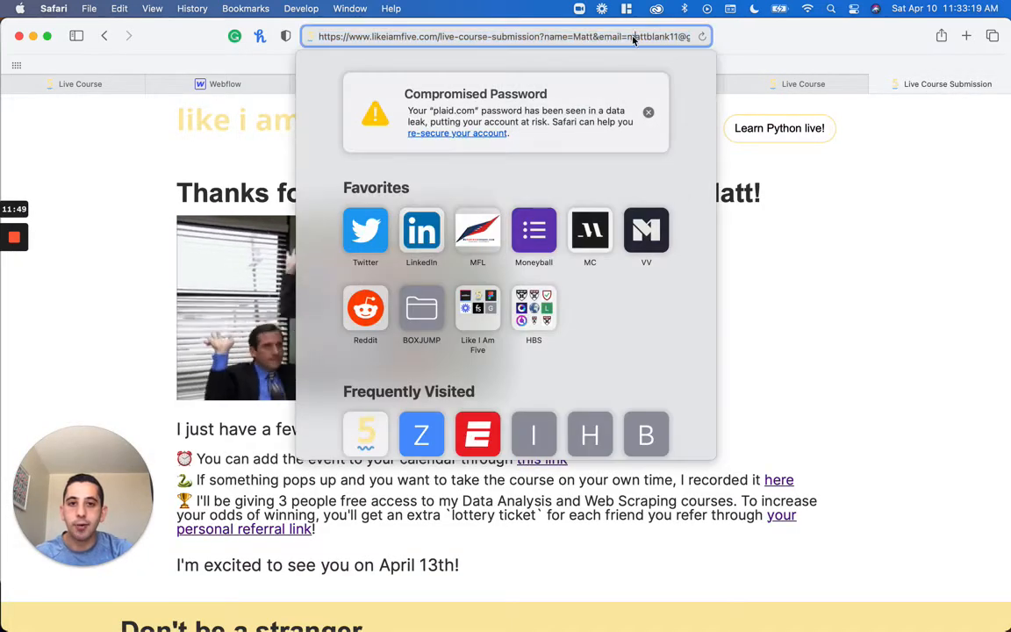
click(573, 37)
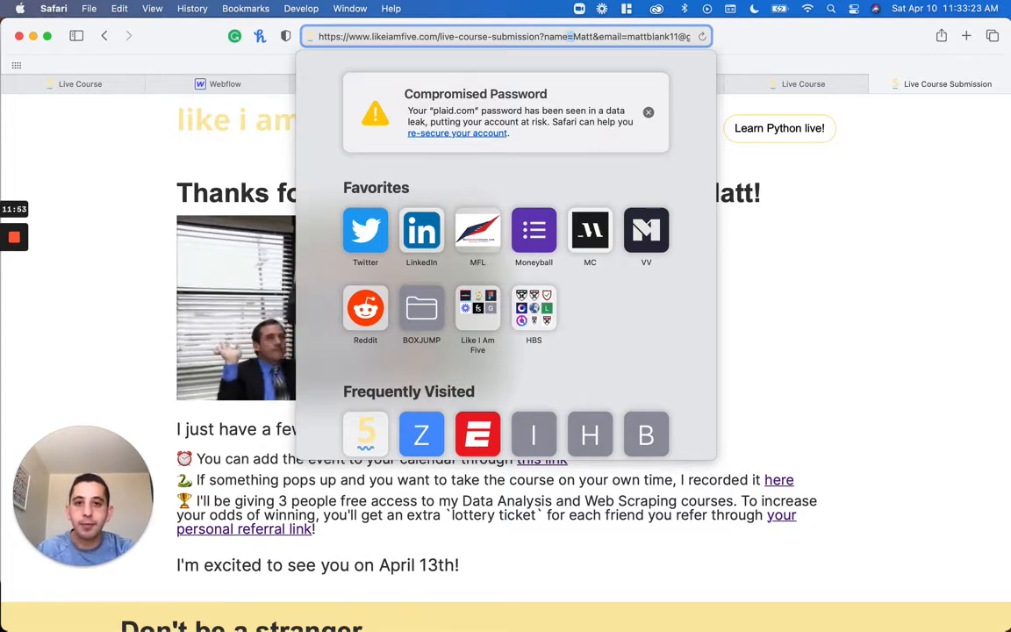
drag(622, 37, 693, 37)
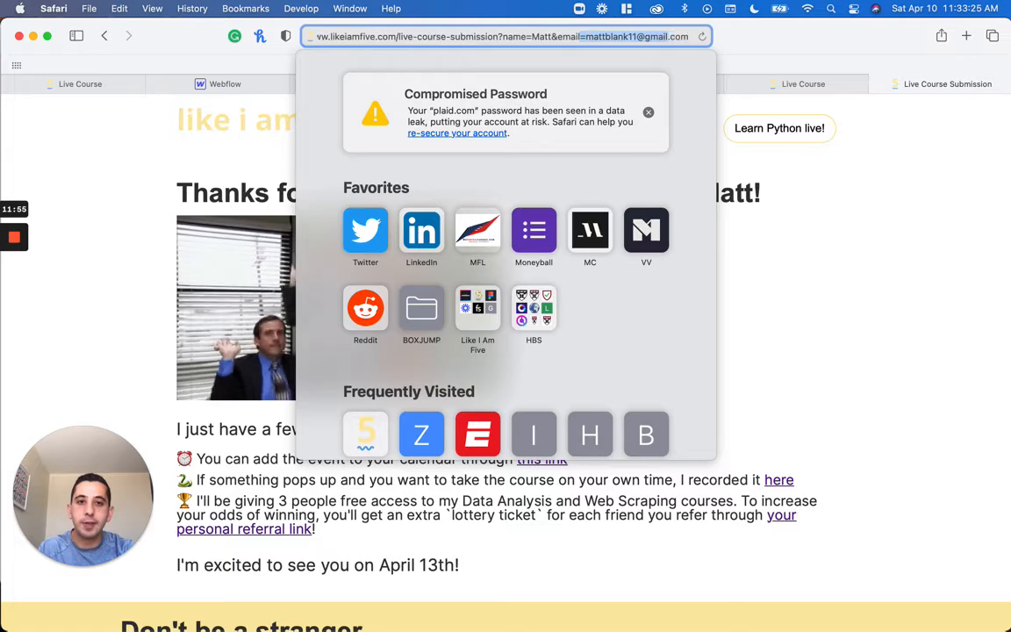
click(810, 299)
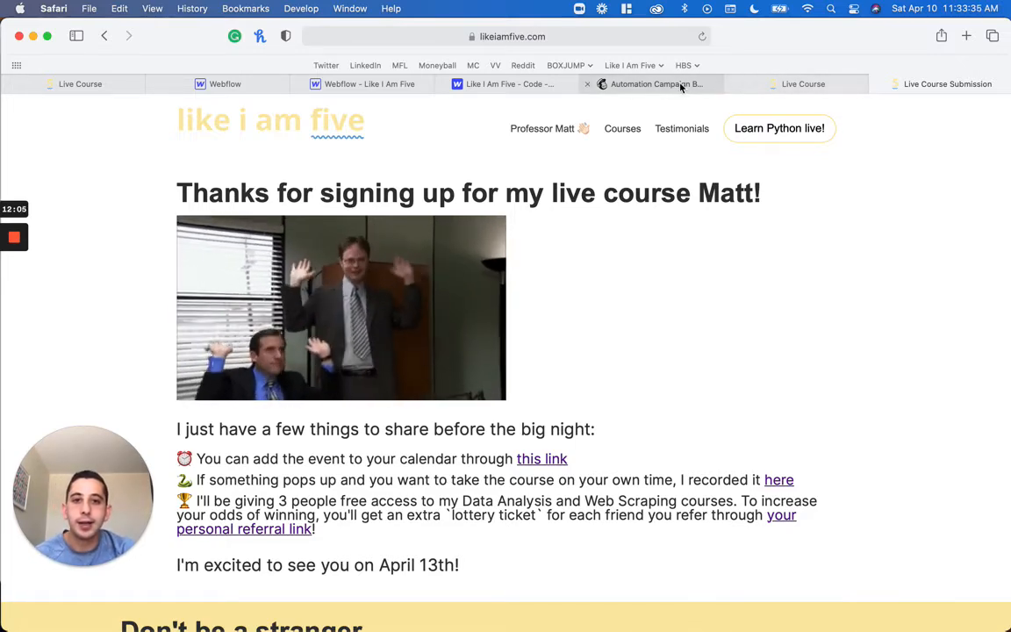
Compare the thank-you heading in the Webflow designer with the published page's name parameter and personalized heading
mouse_move(681, 87)
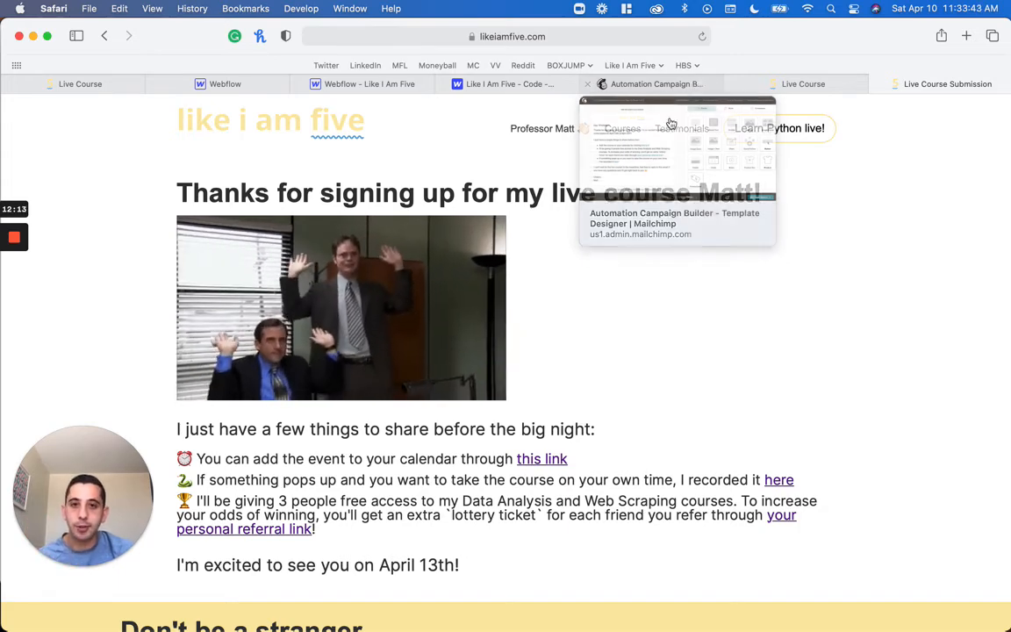
click(351, 83)
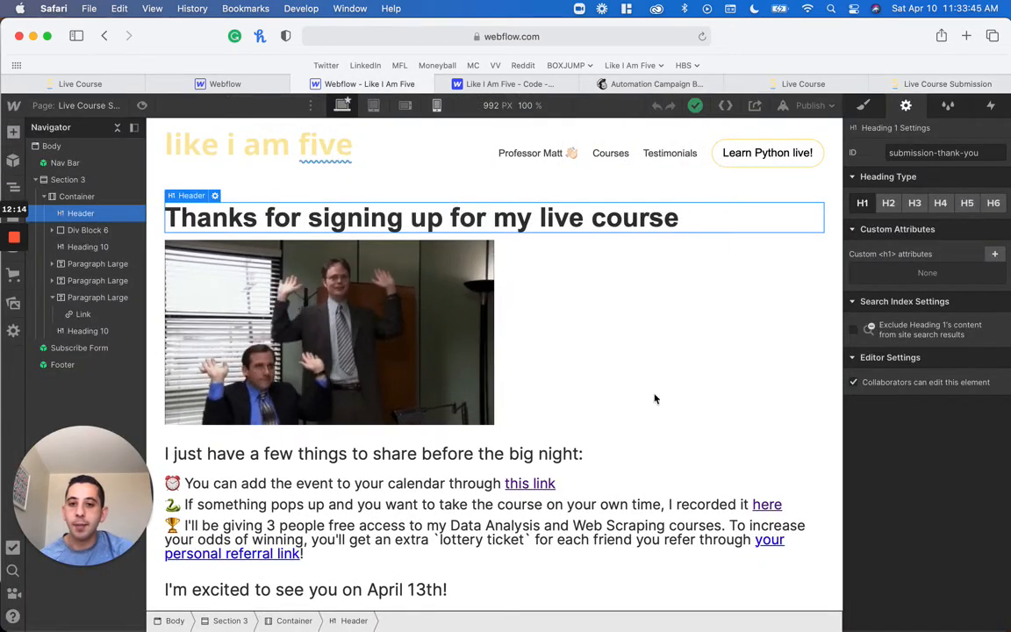
click(912, 82)
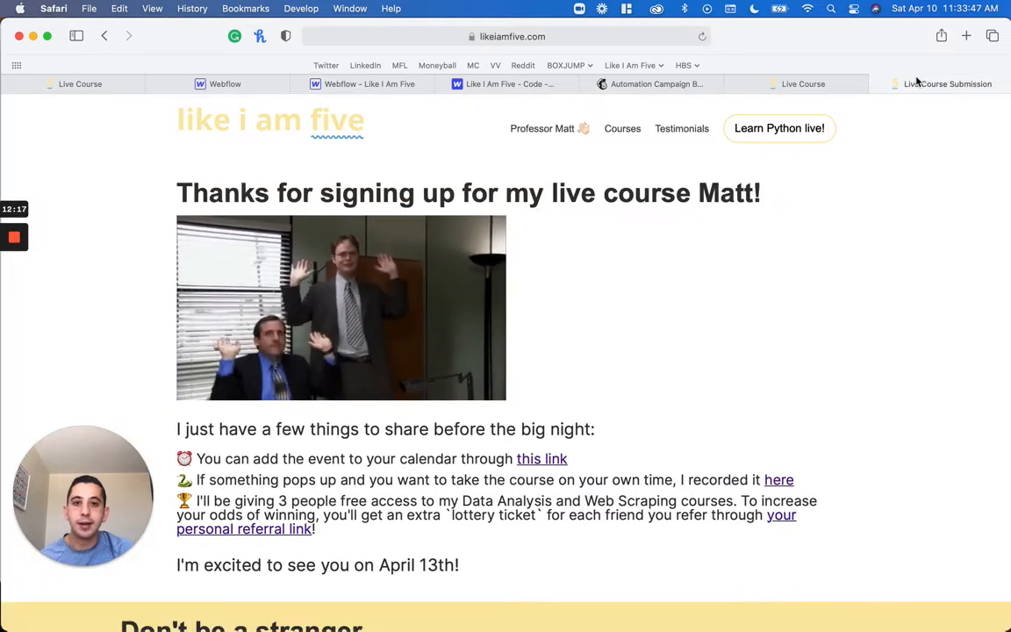
click(534, 38)
double_click(553, 37)
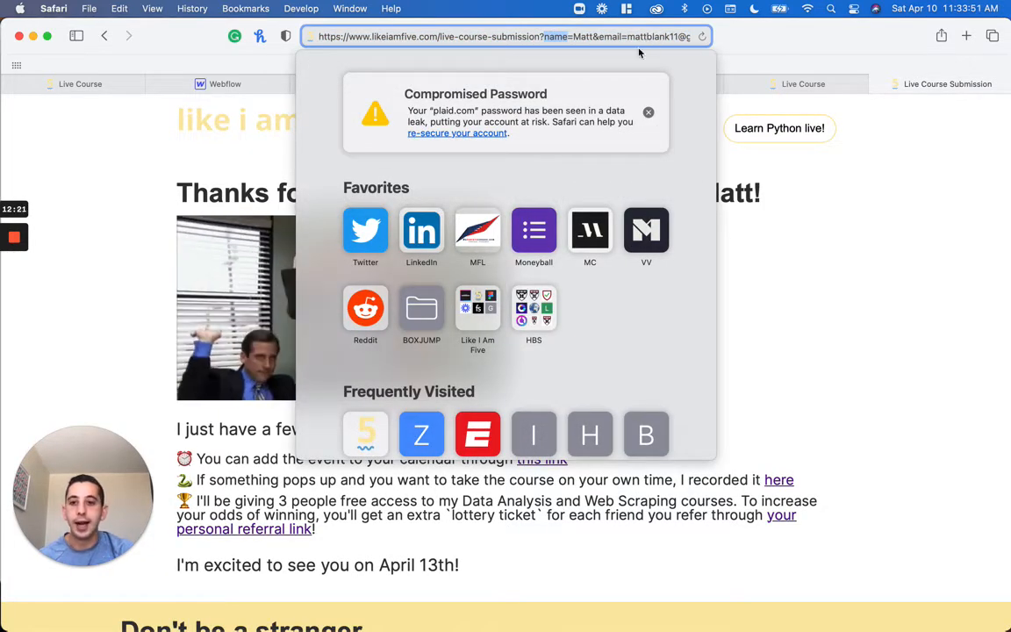
click(77, 303)
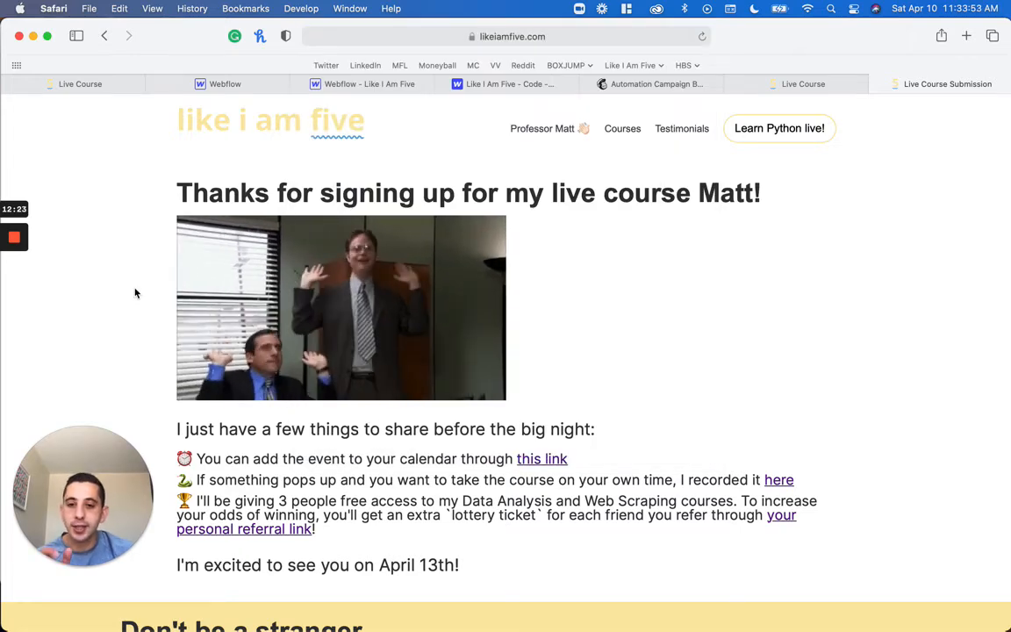
double_click(713, 192)
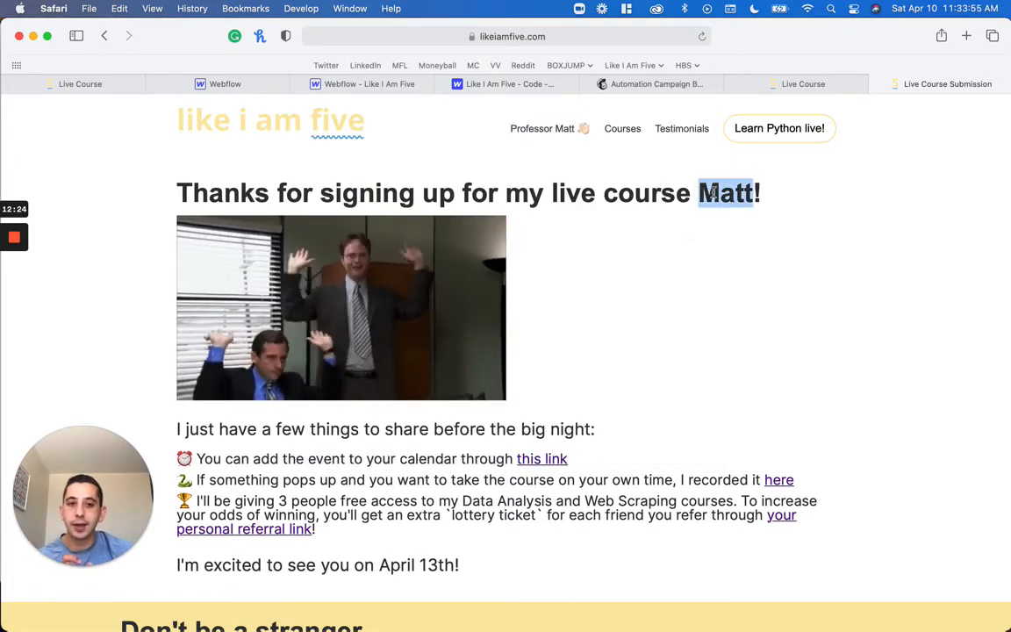
click(695, 193)
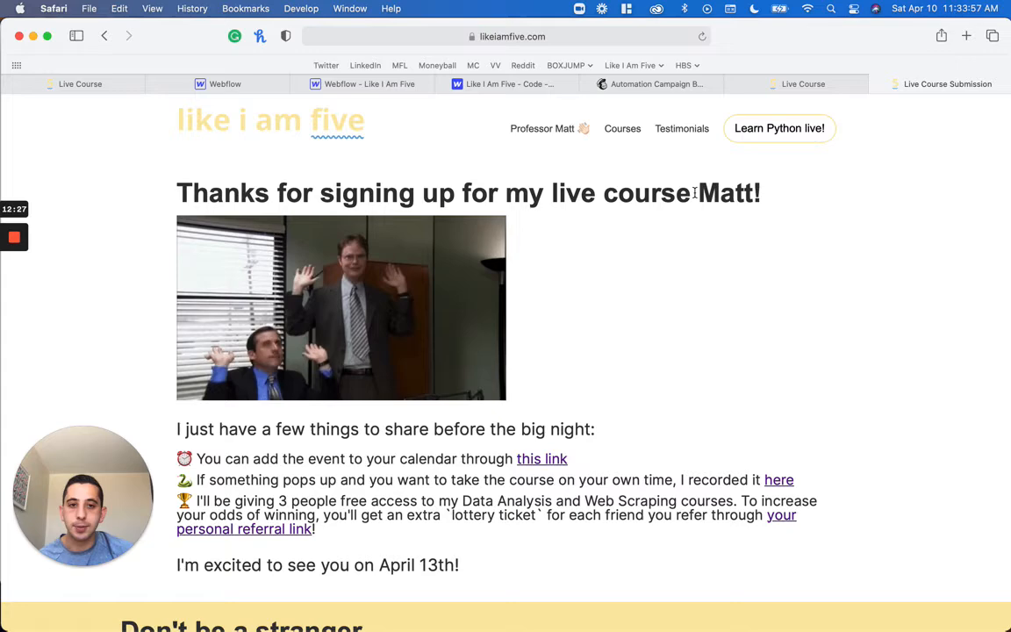
Review the thank-you heading in the designer and the live course form's name and email fields, and close the second Live Course page
click(384, 83)
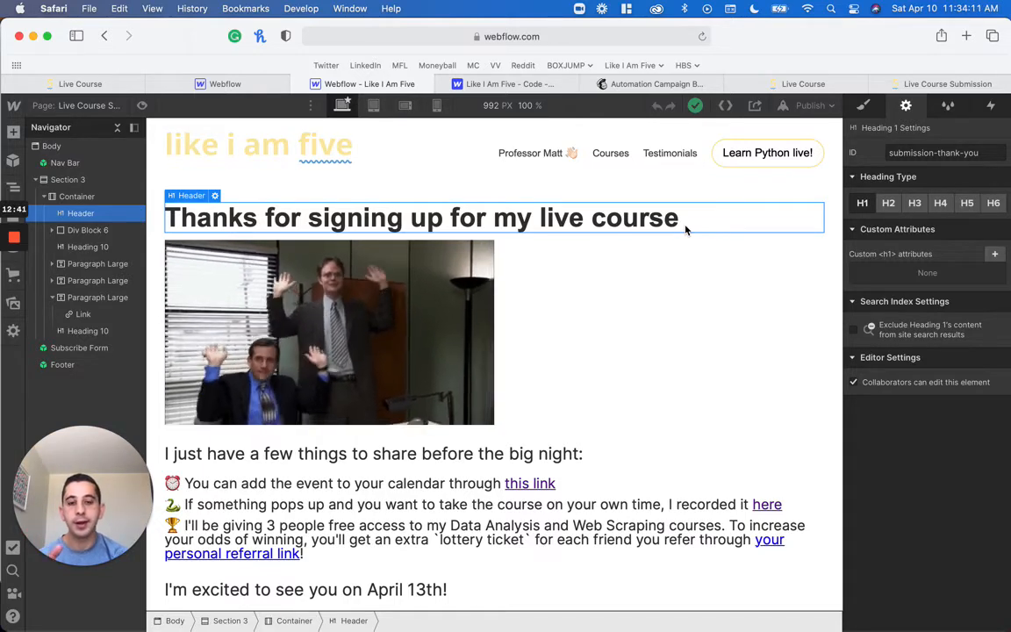
click(806, 83)
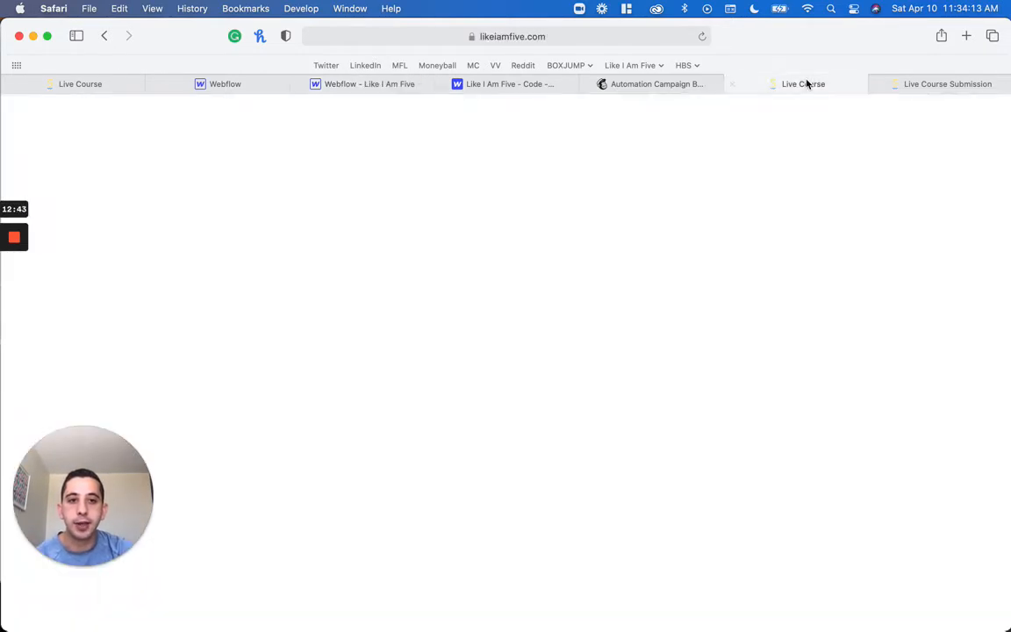
click(234, 368)
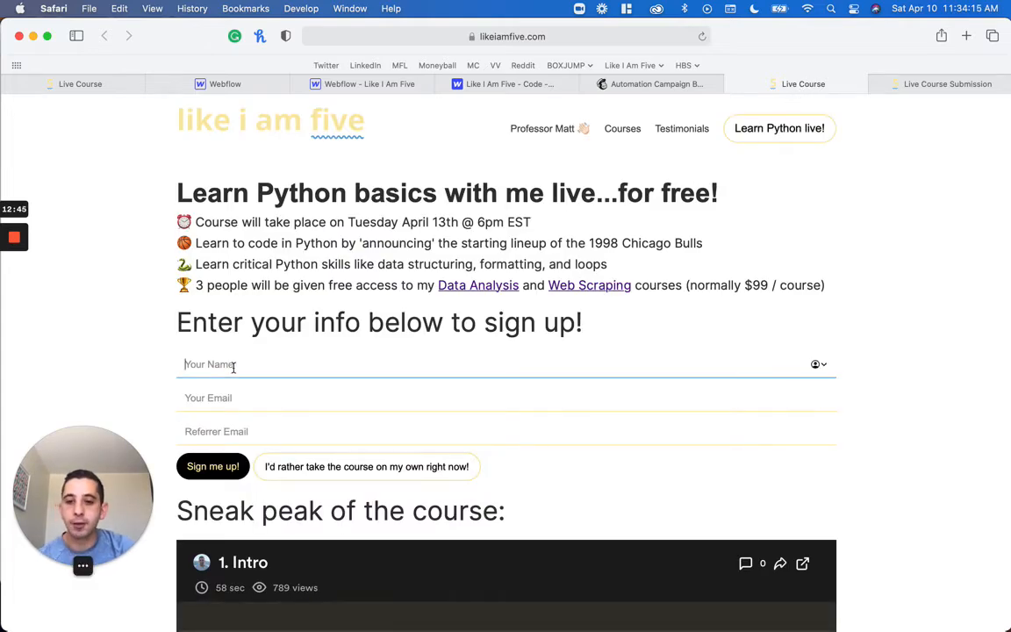
click(230, 401)
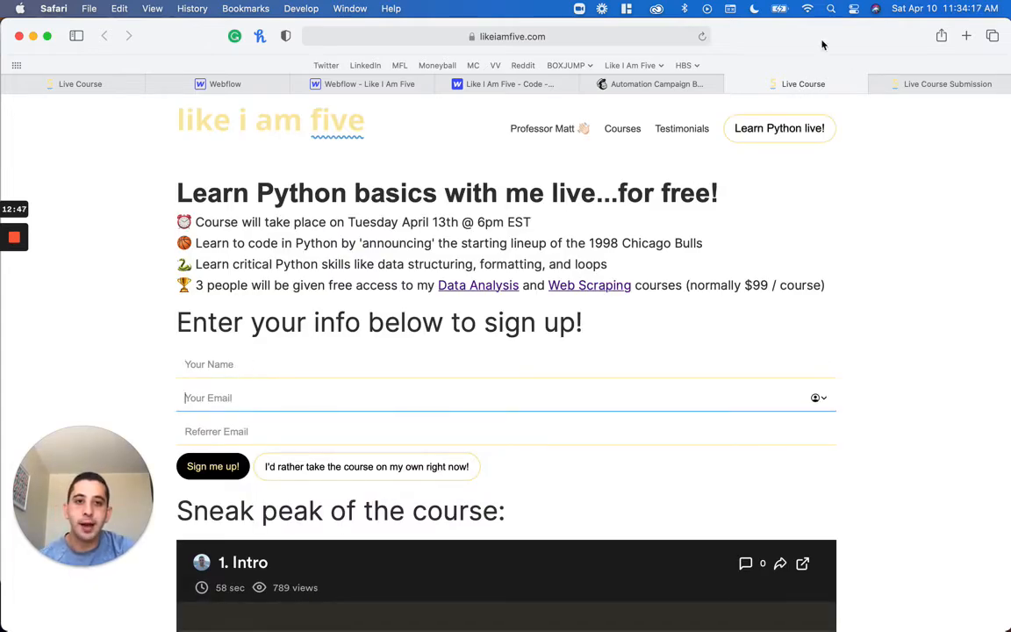
click(732, 84)
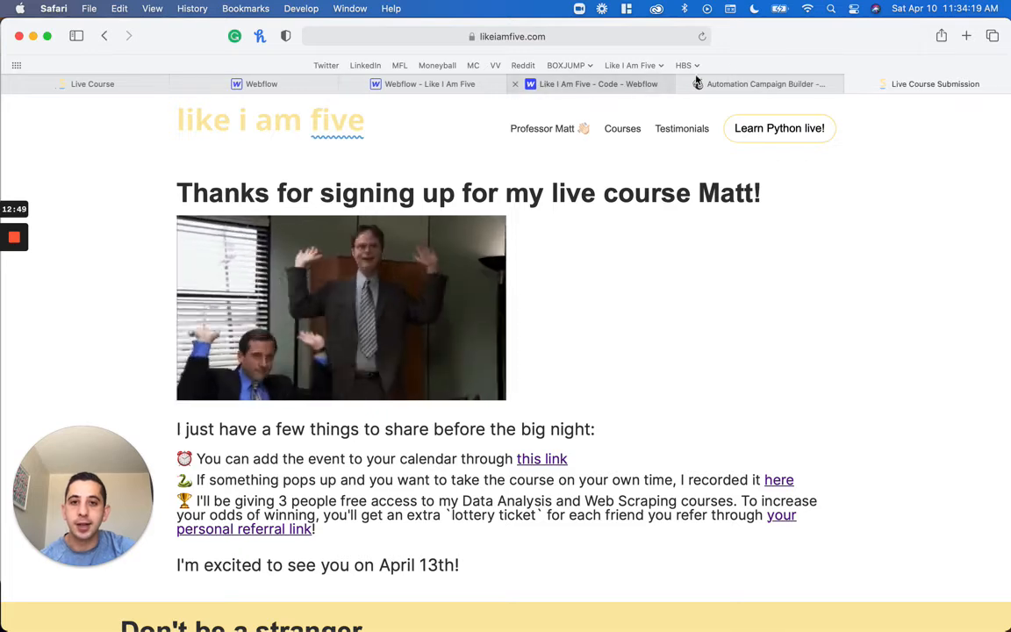
Recheck the personalized name in the published thank-you heading against the submission page's full URL
click(741, 84)
click(957, 83)
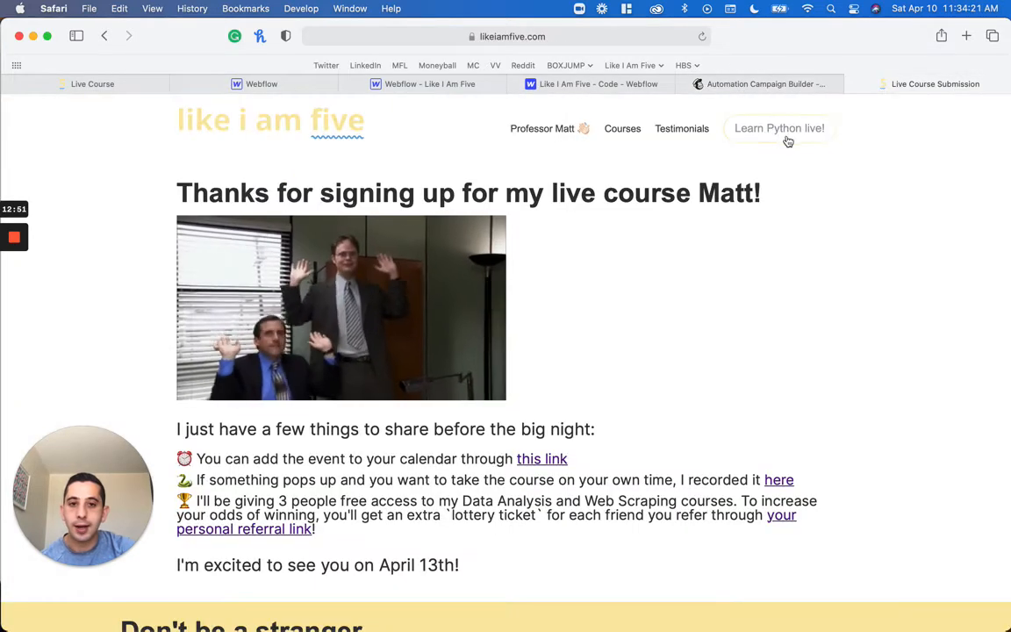
double_click(697, 198)
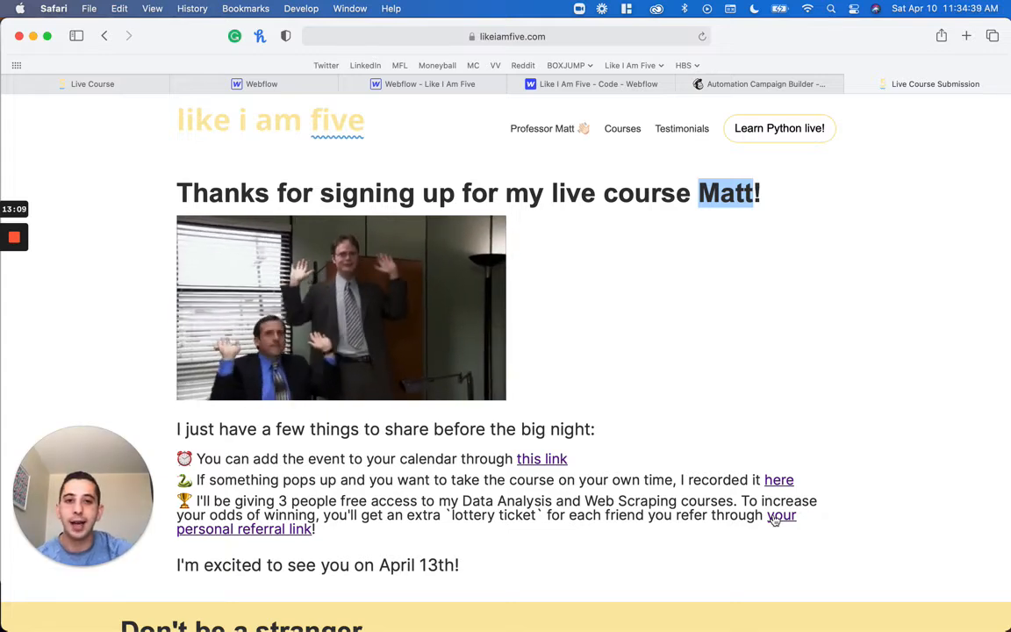
click(667, 36)
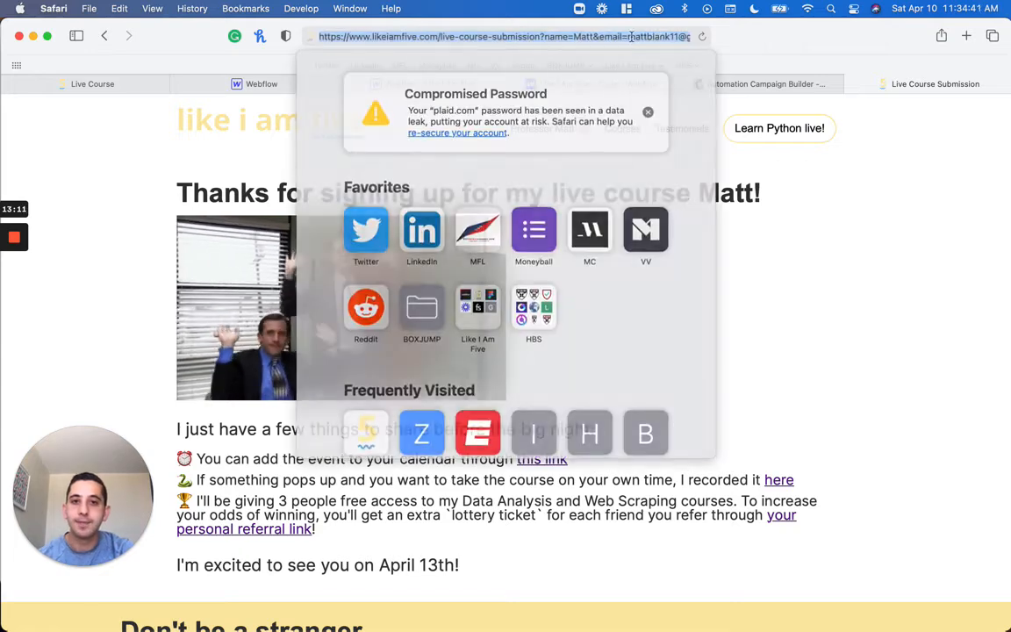
click(871, 346)
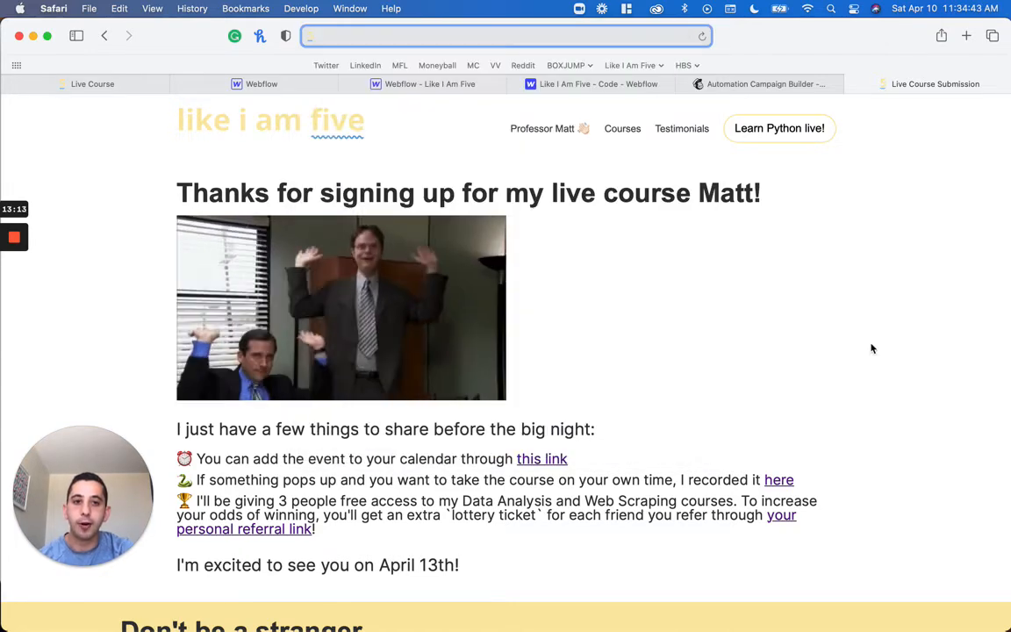
Open the Like I Am Five custom code settings and place the cursor on a new line at the end of the Footer Code
click(413, 83)
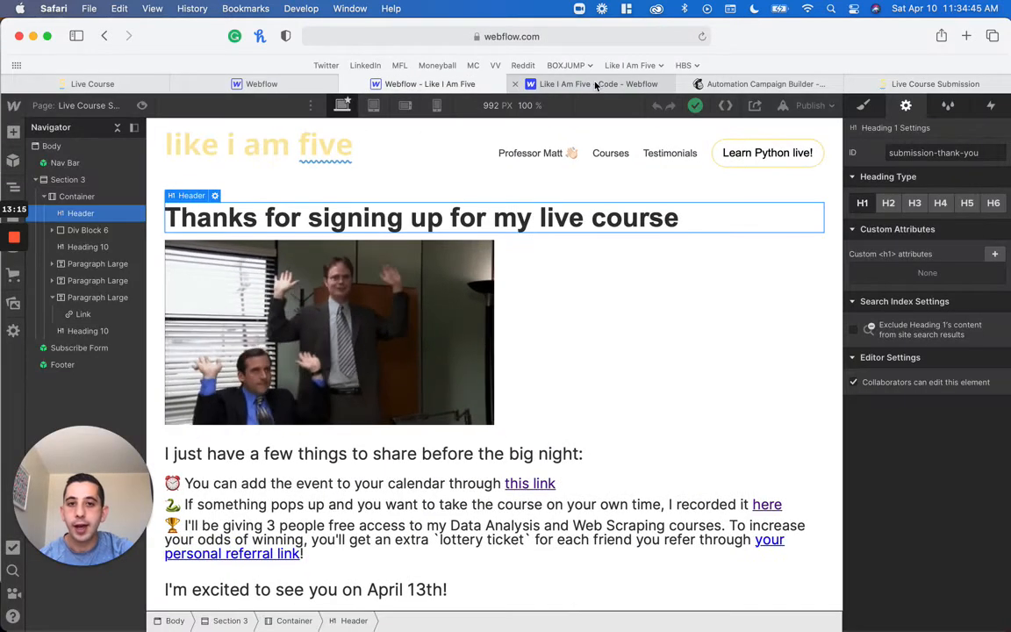
click(596, 83)
click(426, 83)
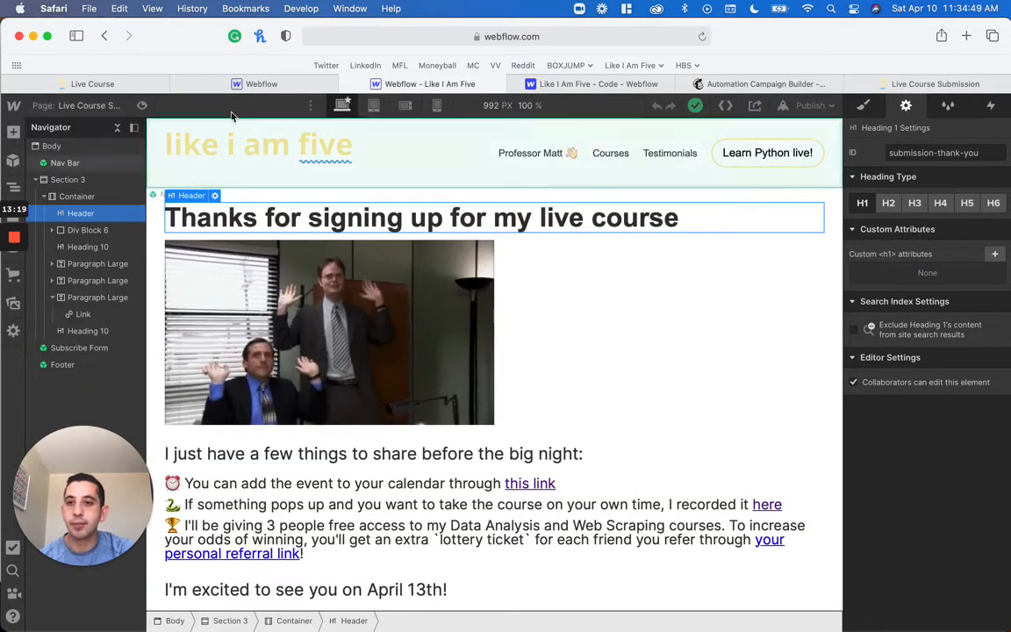
click(568, 65)
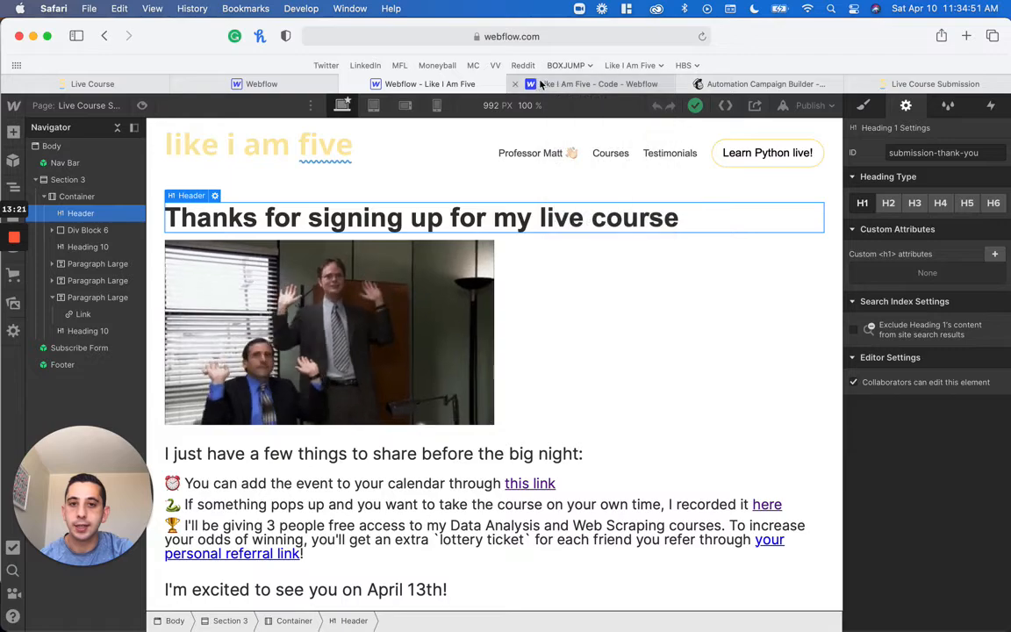
click(592, 83)
scroll(540, 131, up, 15)
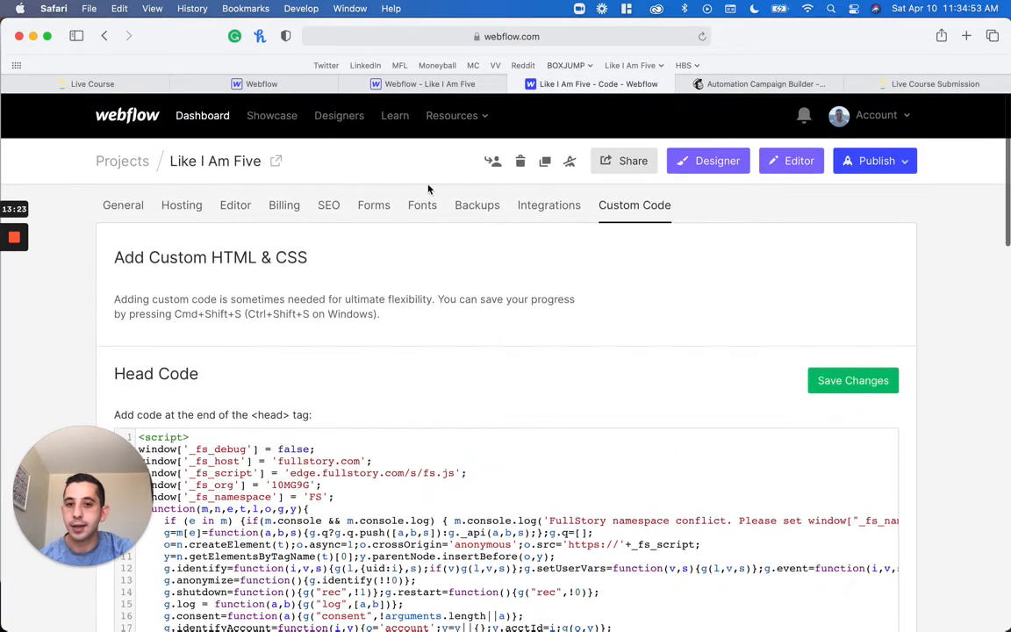
scroll(643, 239, down, 10)
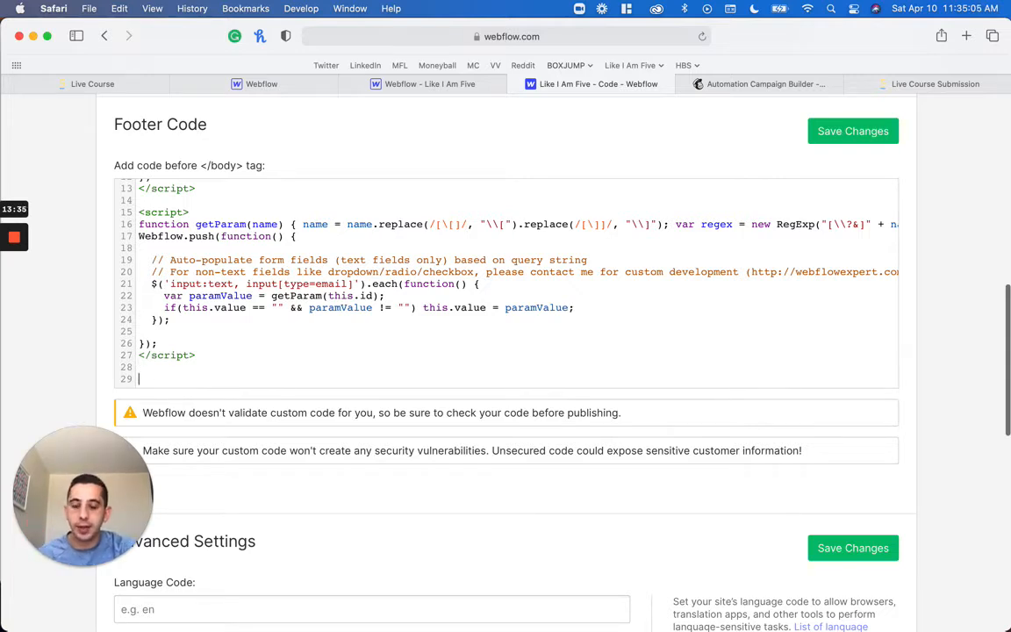
Add a new script block with opening and closing script tags and an empty line between them at the end of the Footer Code
text(<scriu)
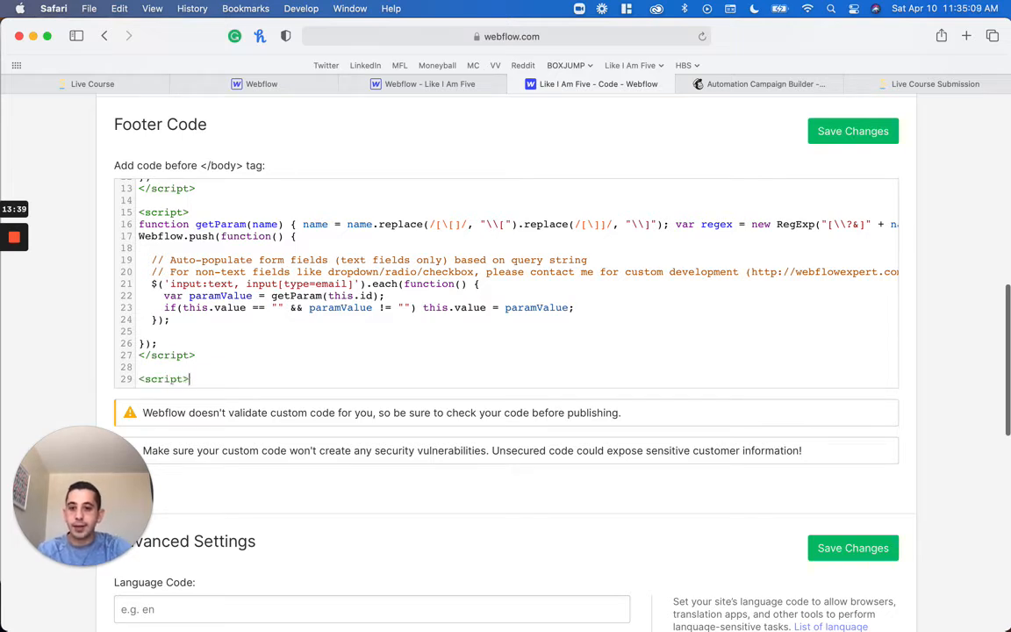
text(>)
key(Return)
text(>)
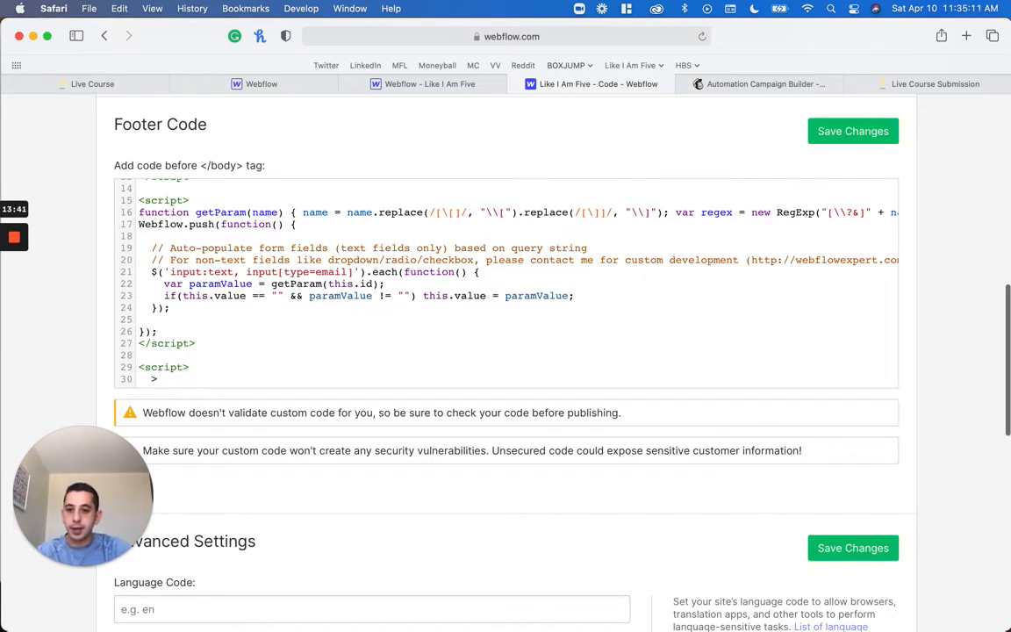
text(/sc)
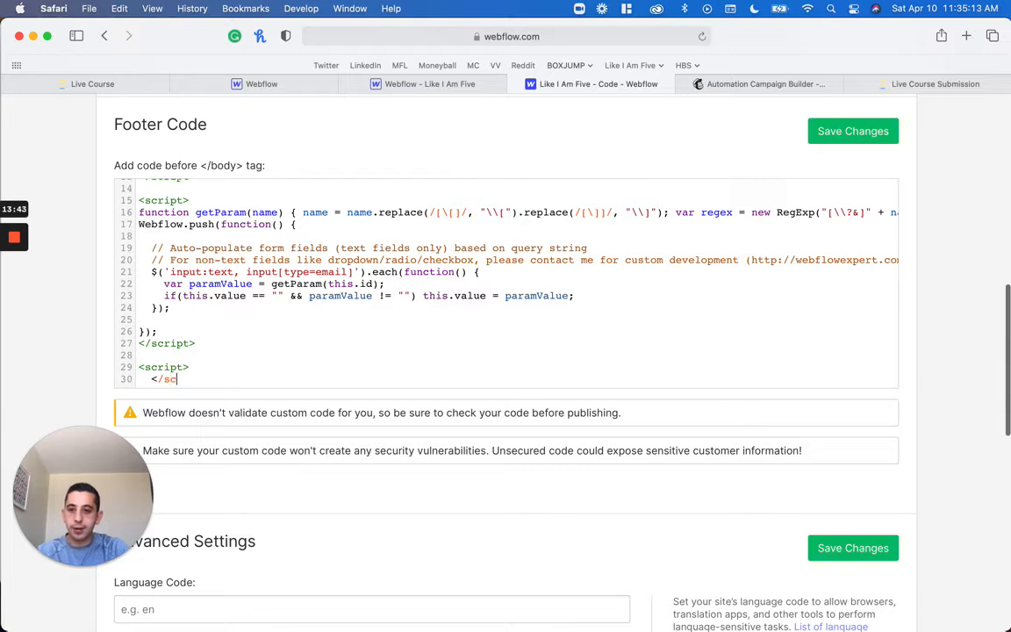
text(rip)
key(BackSpace)
key(BackSpace)
text([t)
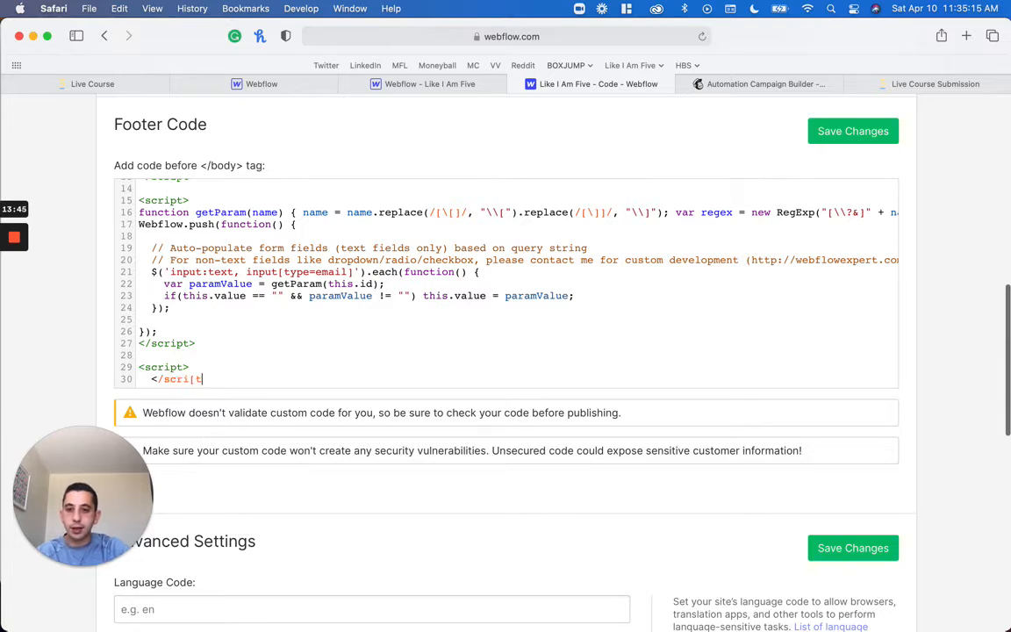
text(>)
key(Up)
key(Return)
scroll(221, 278, down, 3)
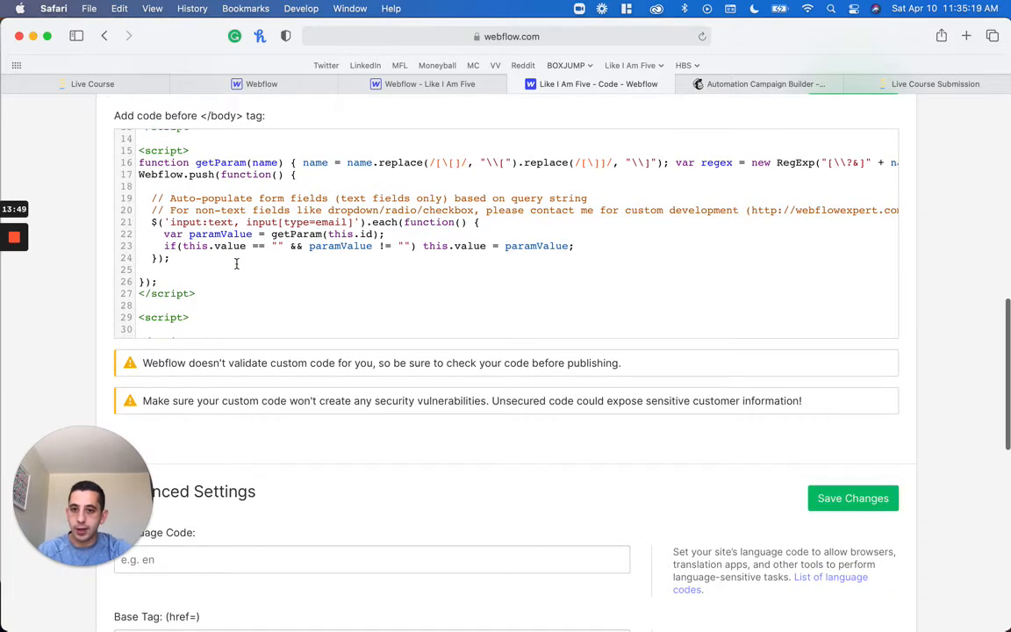
scroll(244, 261, down, 1)
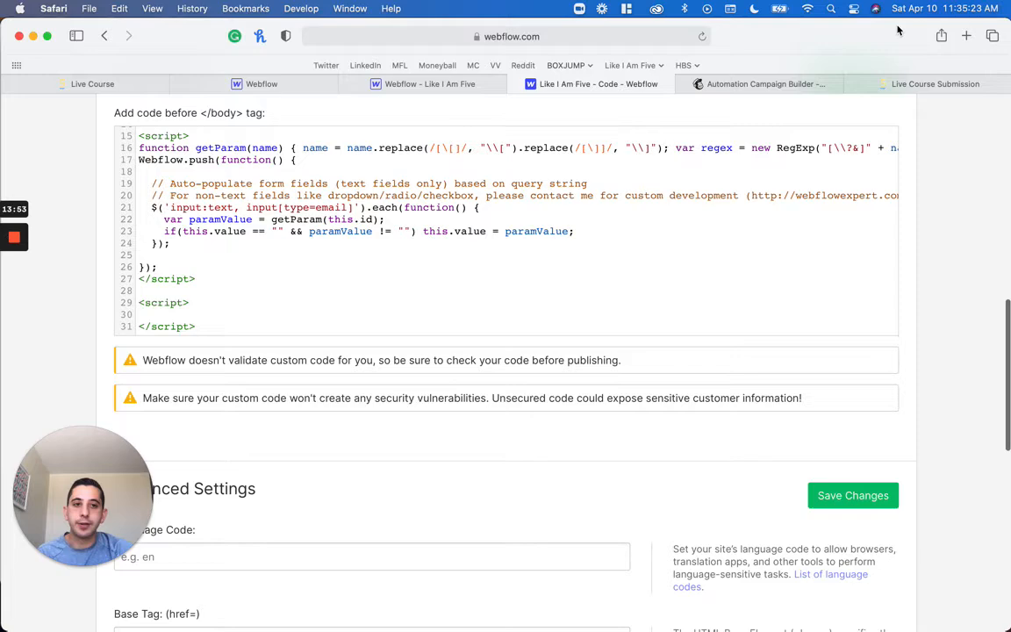
Check the email parameter in the published submission page's URL and return to the site's custom code
click(847, 84)
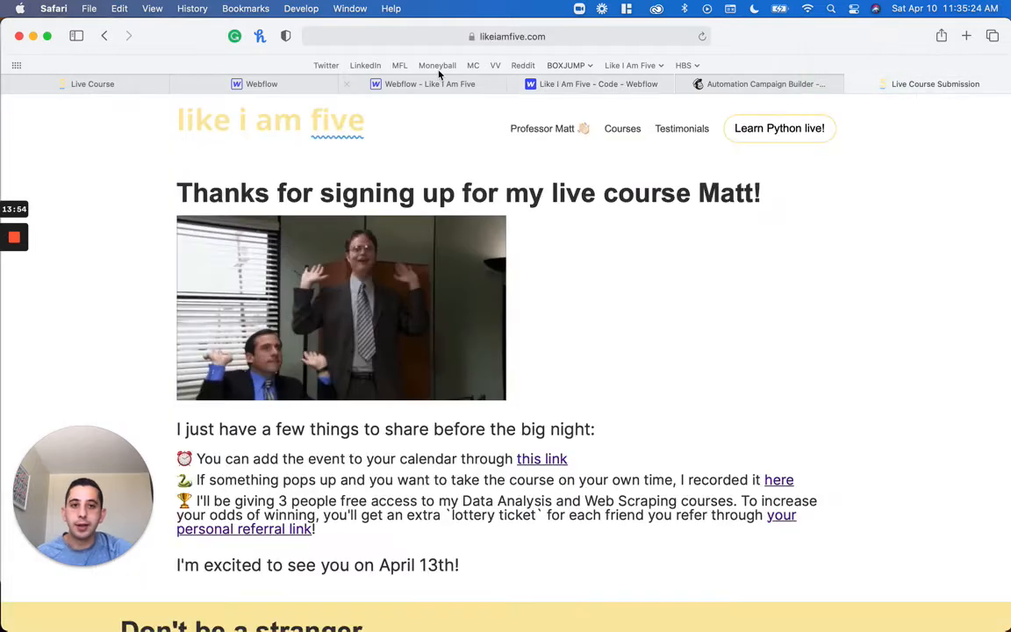
click(579, 36)
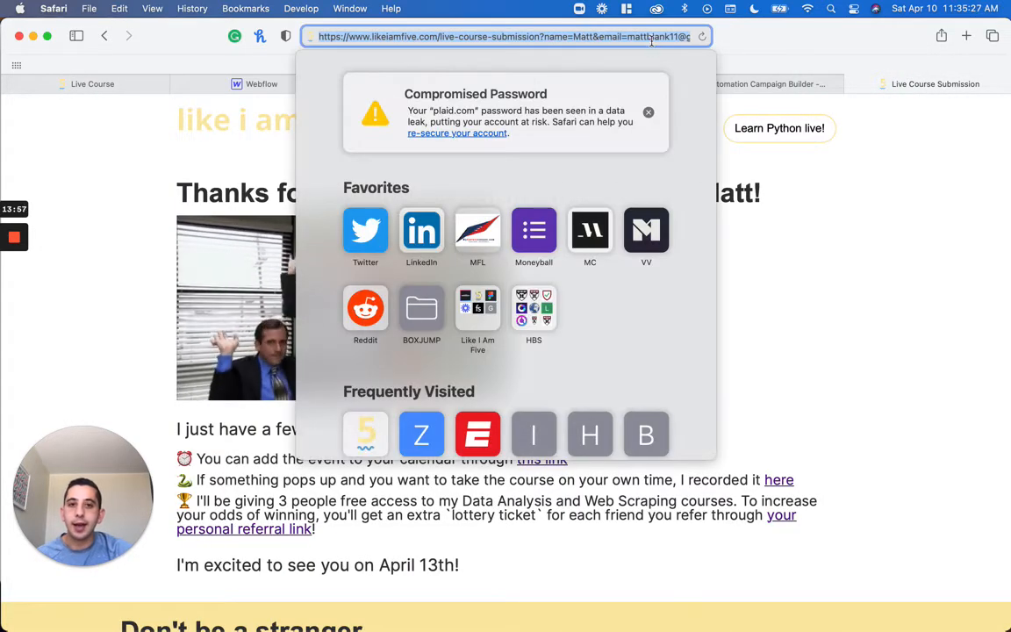
click(622, 36)
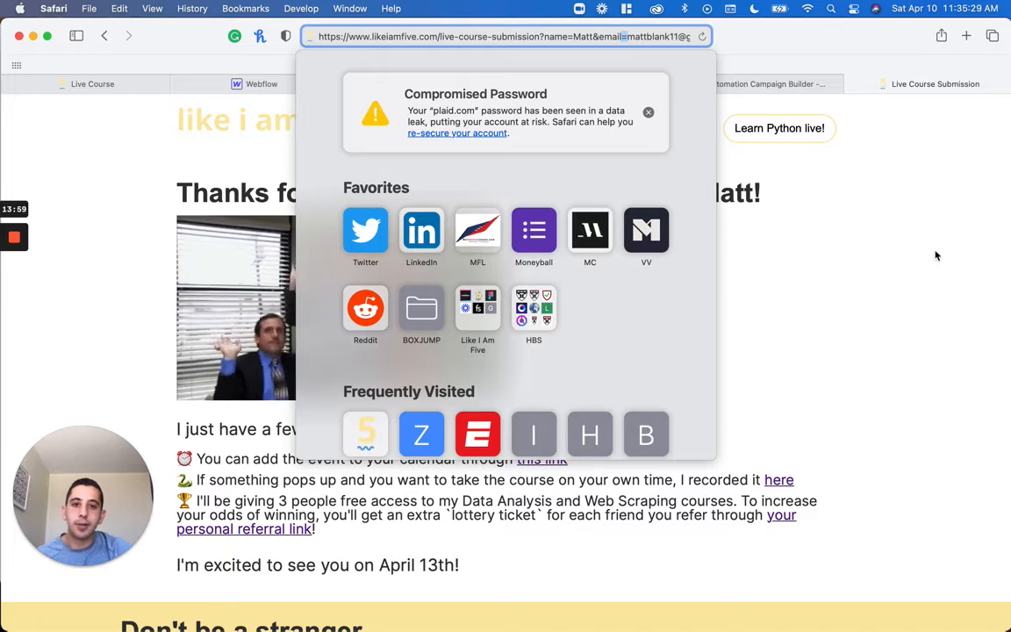
click(936, 253)
click(765, 83)
click(597, 84)
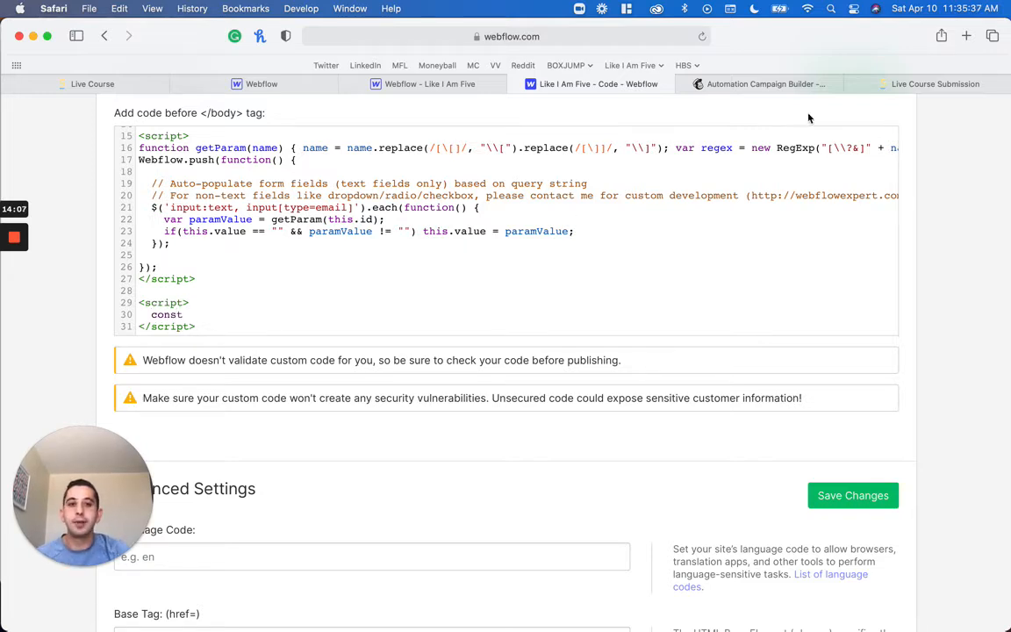
Examine the query parameters in the published submission page's full URL and return to the site's custom code
click(931, 84)
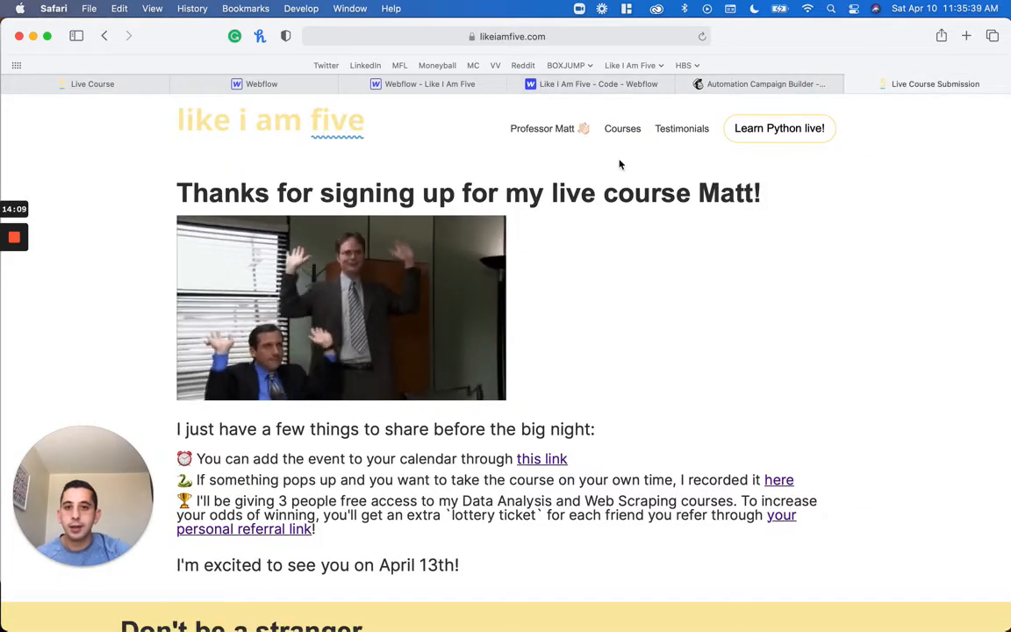
key(super+l)
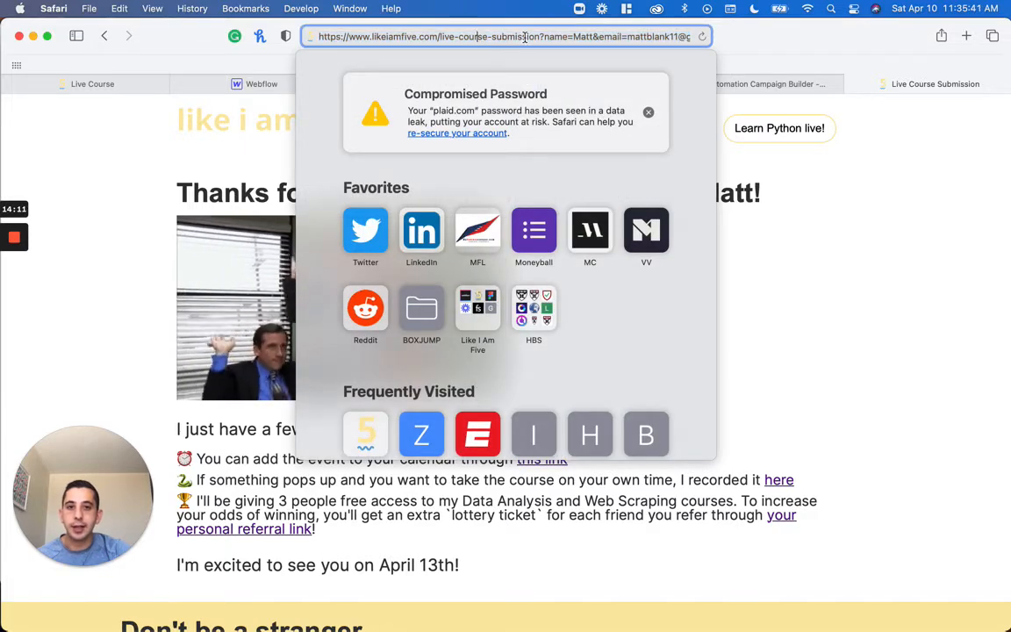
double_click(513, 36)
key(Right)
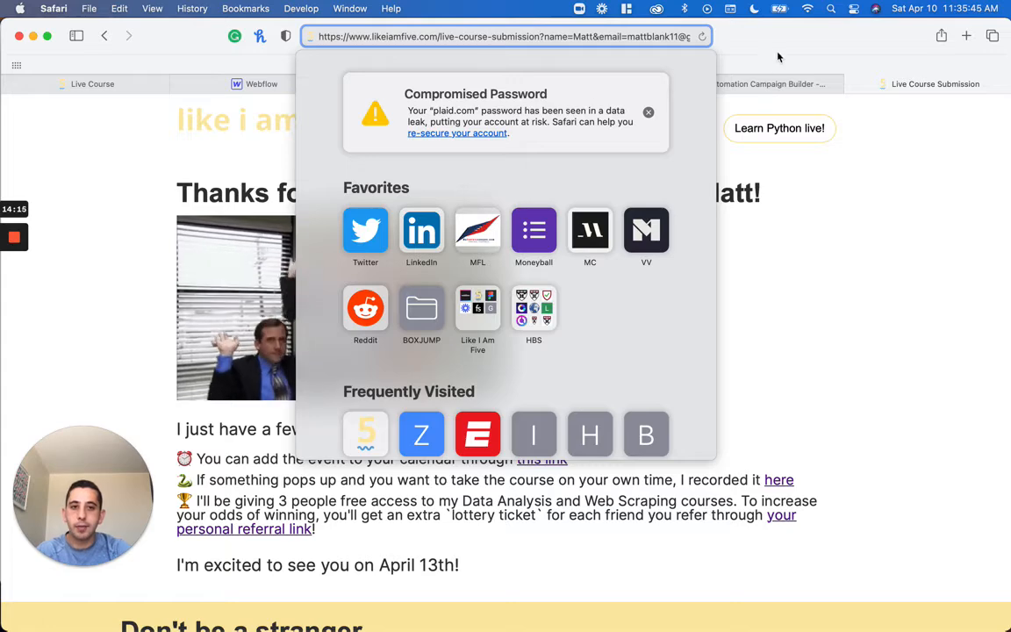
key(Escape)
click(610, 84)
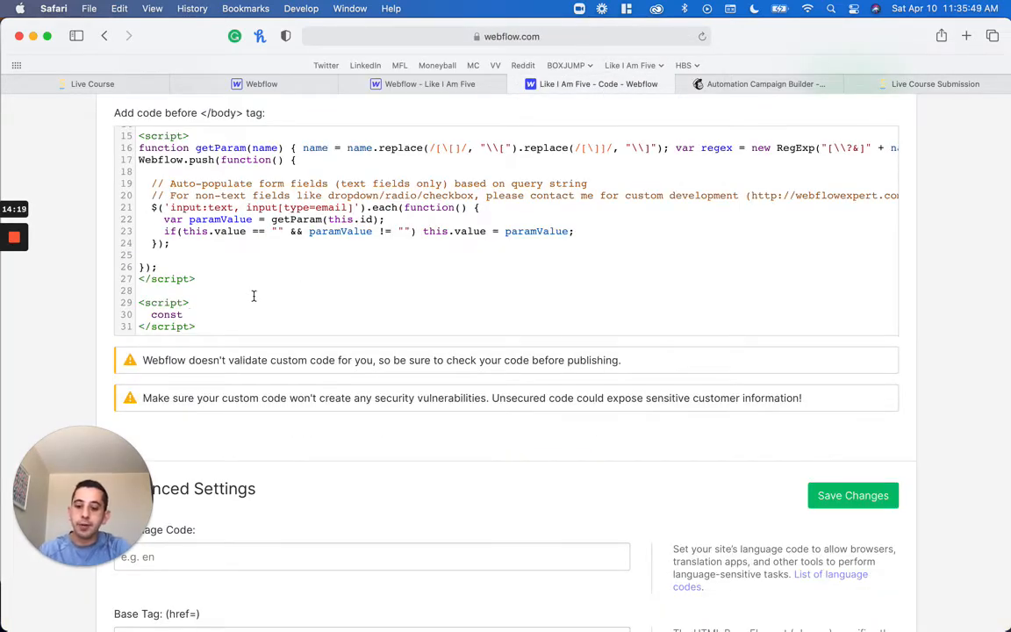
Complete the constant declaration in the new script block as const queryString = window.location.search;
text(ueryString )
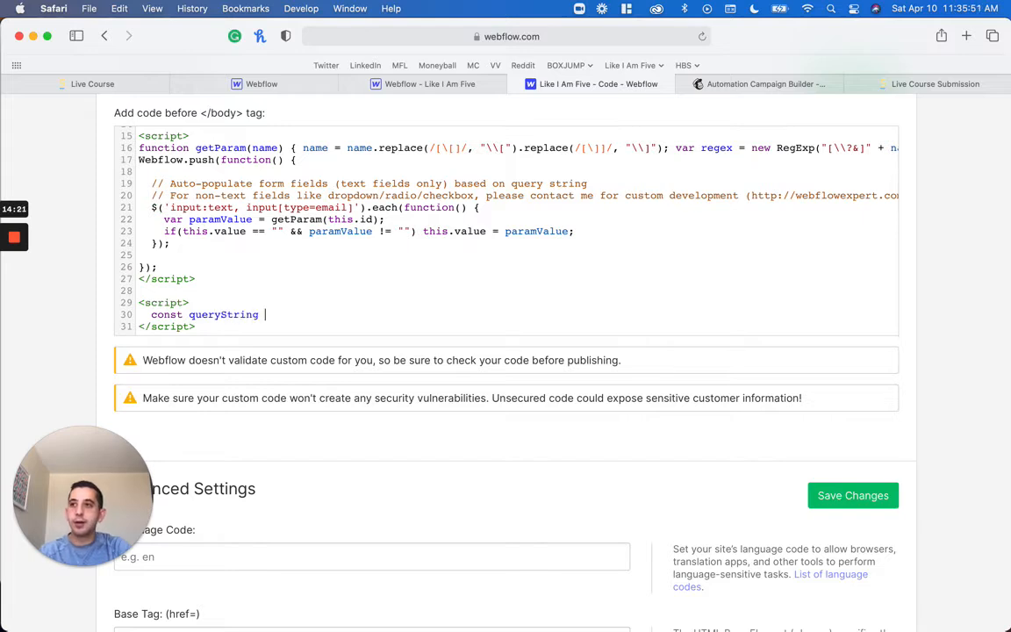
text(= windows)
key(BackSpace)
key(BackSpace)
key(BackSpace)
key(BackSpace)
text(dow.)
text(s)
key(BackSpace)
text(location.search;)
key(Return)
Add the line const urlParams = new URLSearchParams(querySring); below the queryString declaration
text(const)
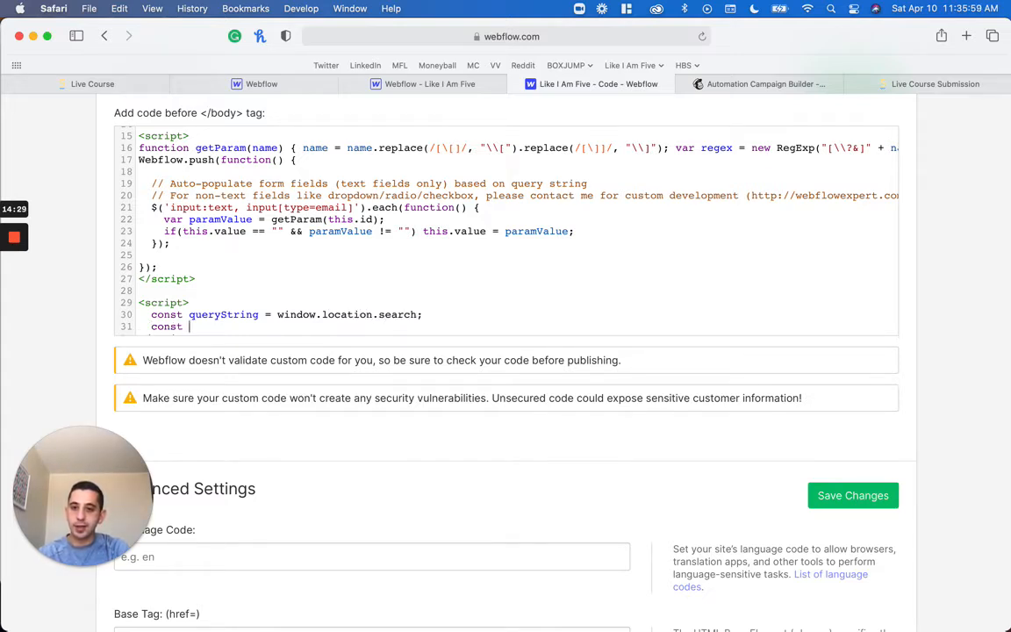
scroll(506, 231, down, 1)
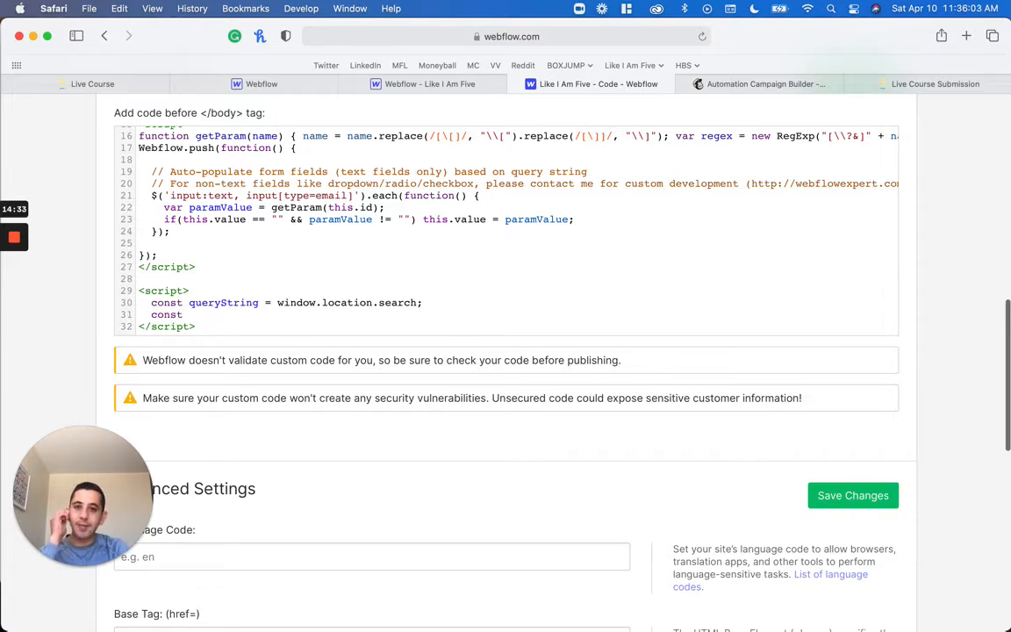
text(t)
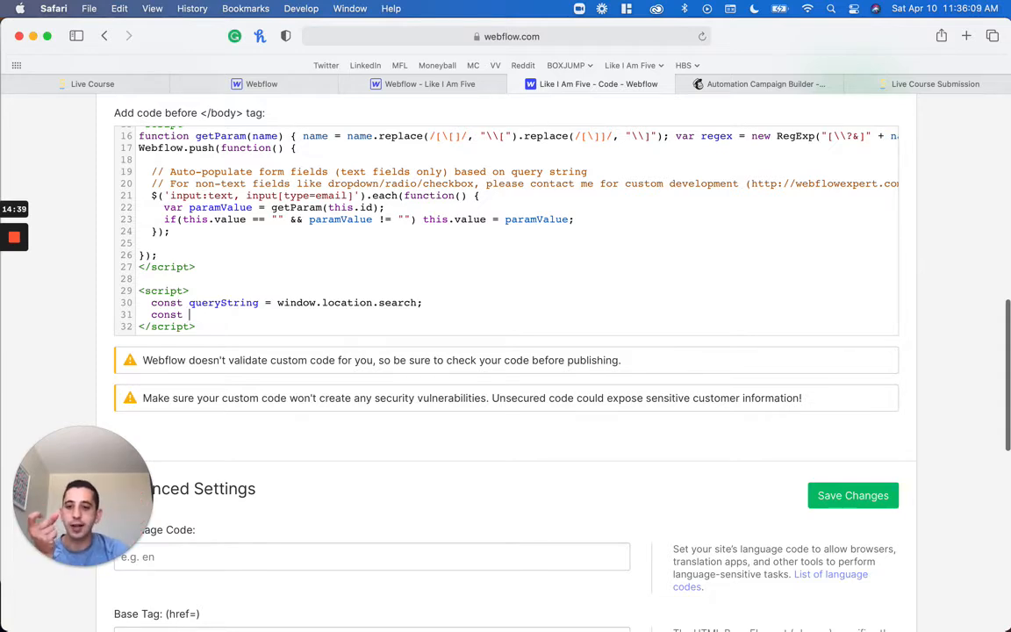
text(urlParams)
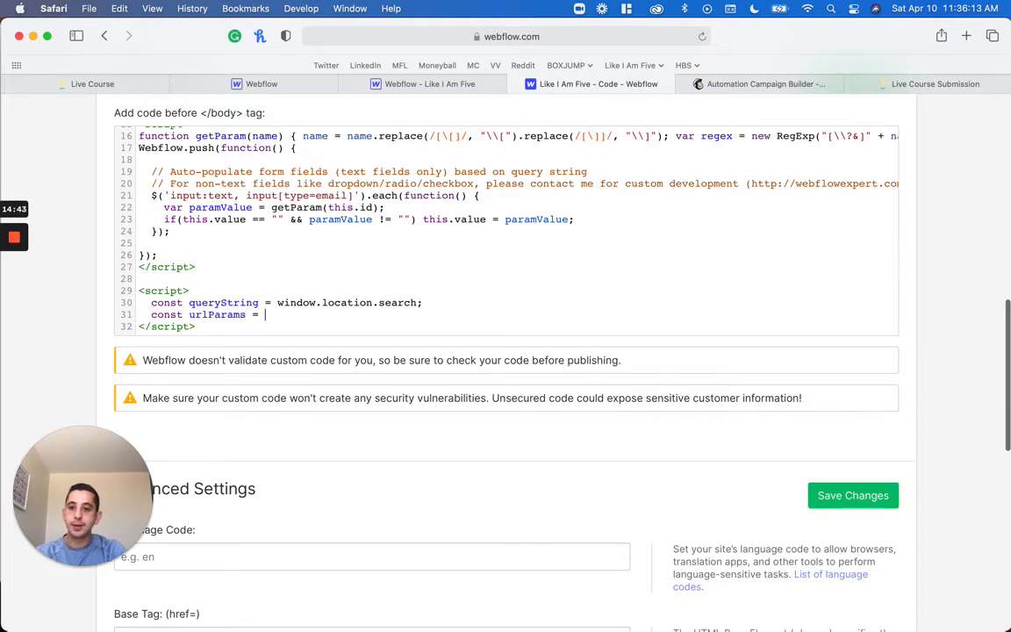
text( = new UrlS)
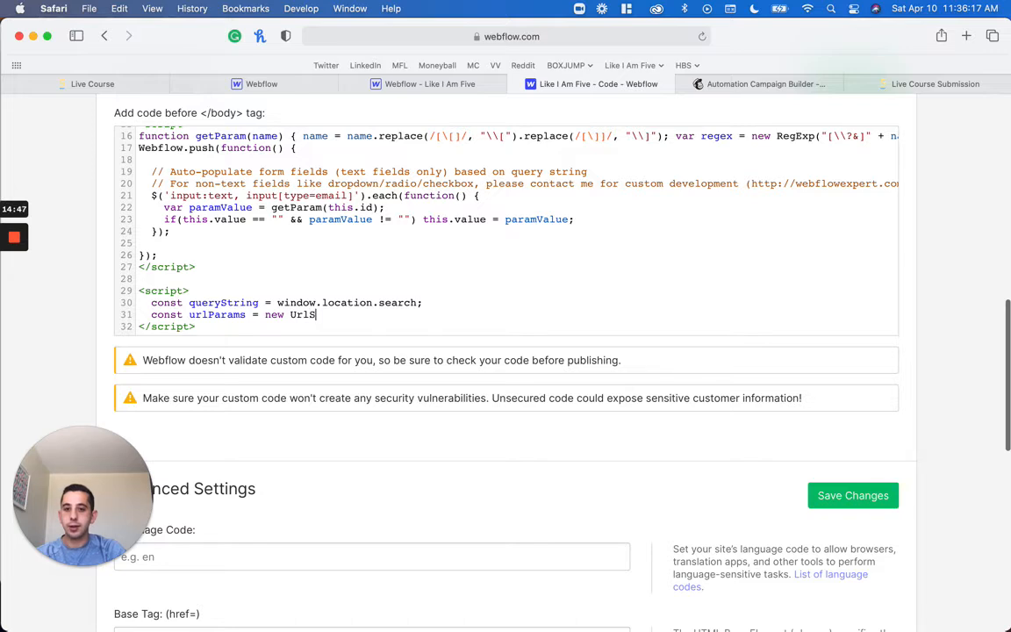
key(BackSpace)
key(BackSpace)
text(RL)
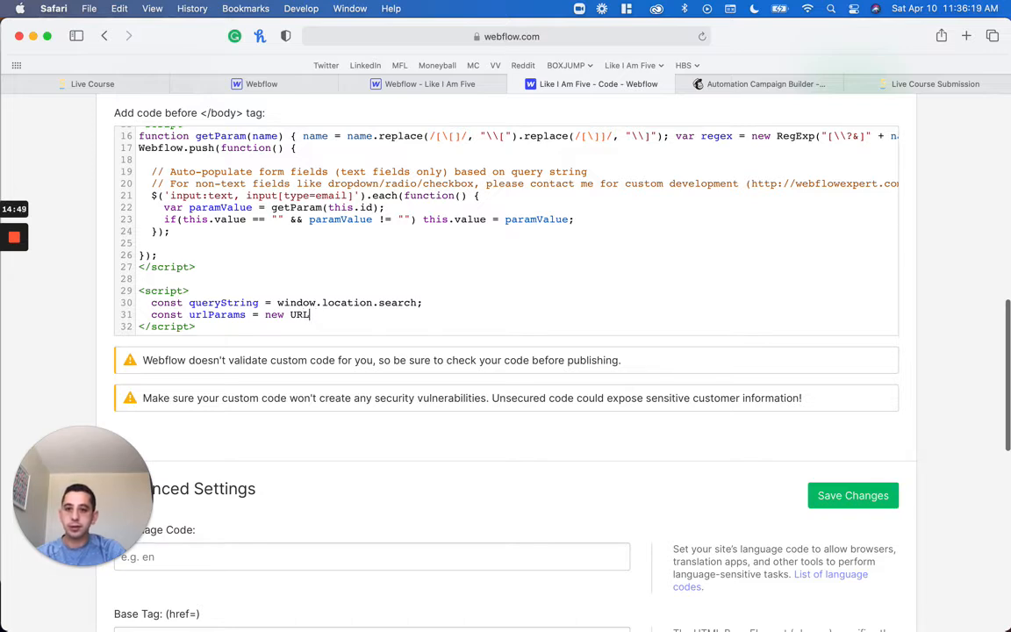
text(Search)
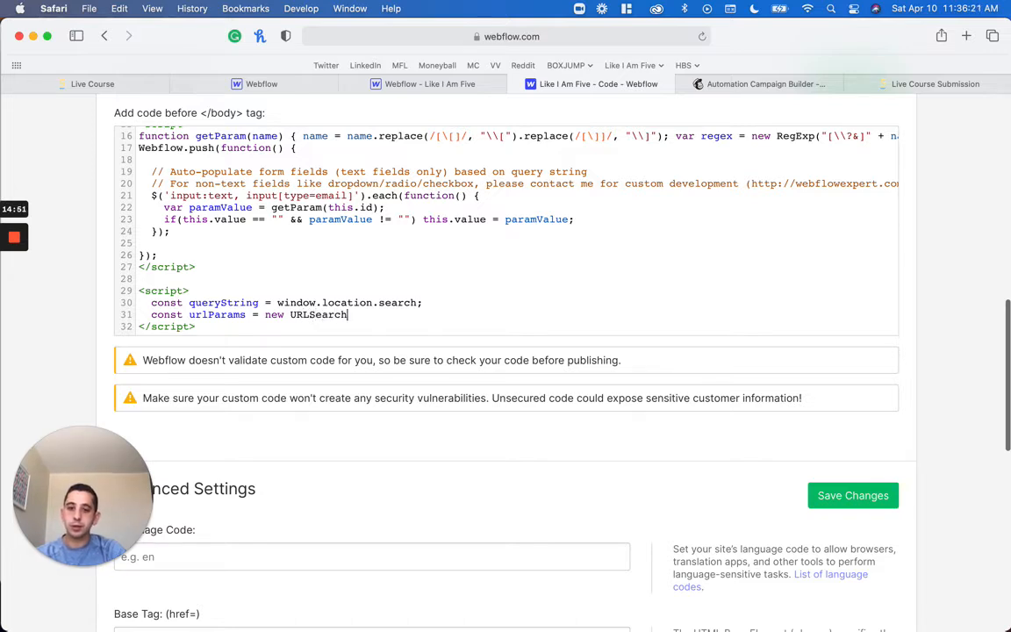
text(Params(que)
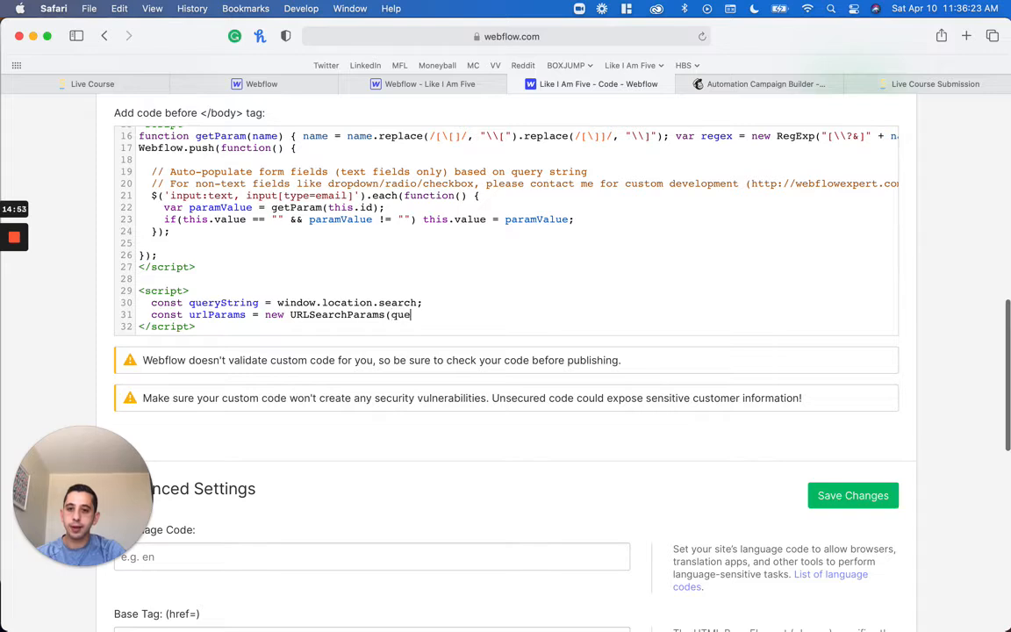
text(ryString);)
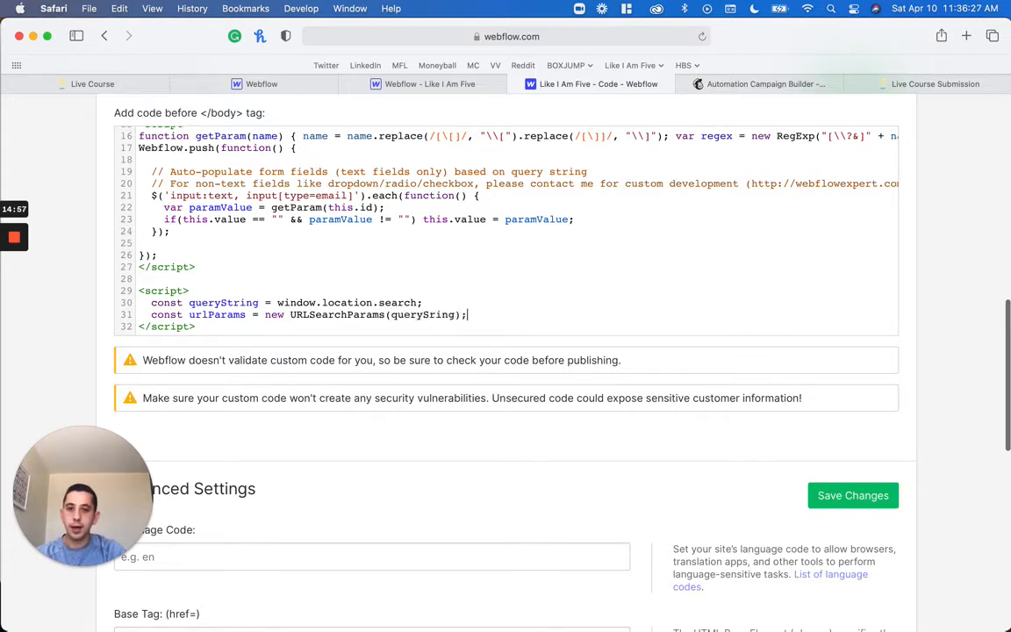
Add the line console.log(urlParams); below the urlParams declaration in the script block
key(Return)
text(console.log()
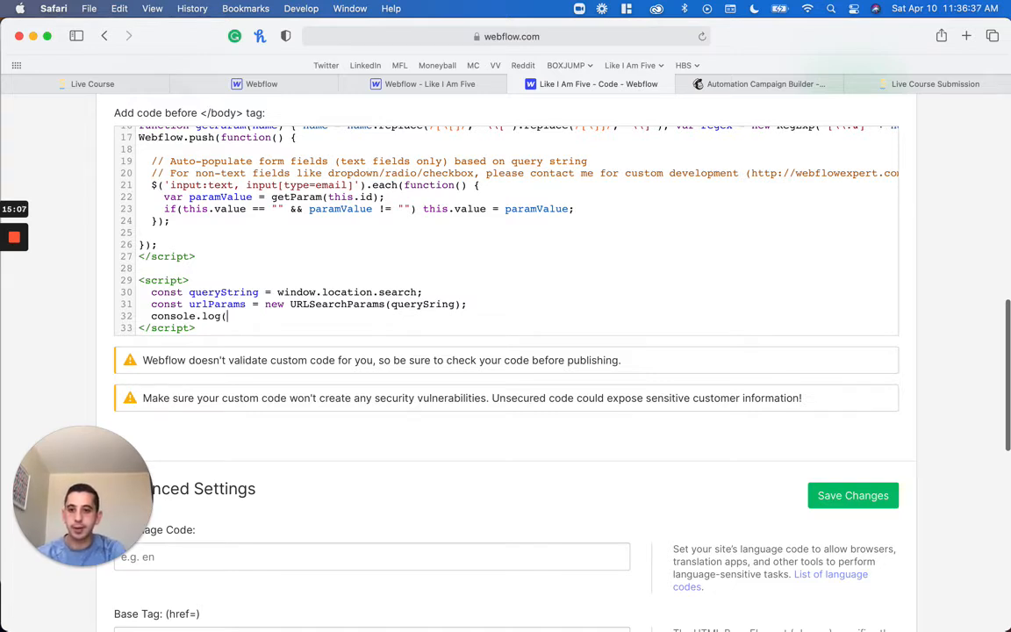
text(urlParams))
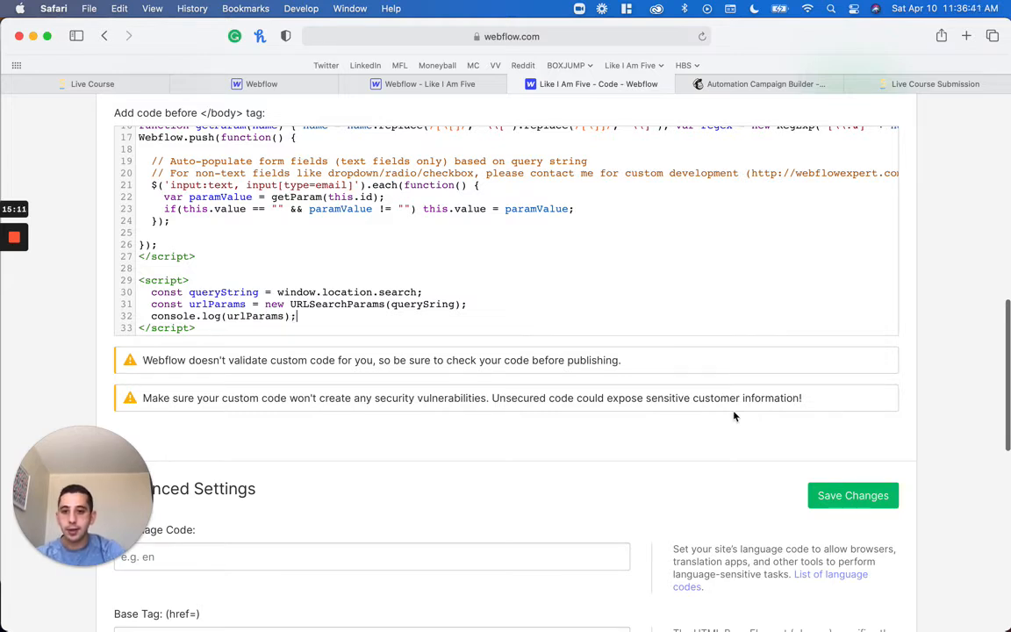
text(;)
click(845, 502)
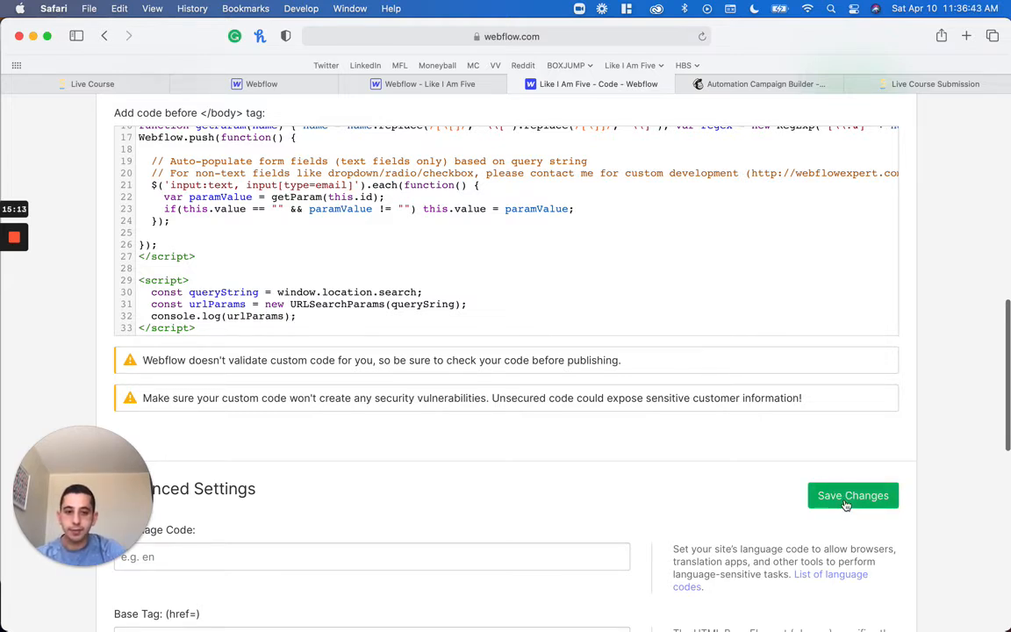
scroll(845, 501, up, 15)
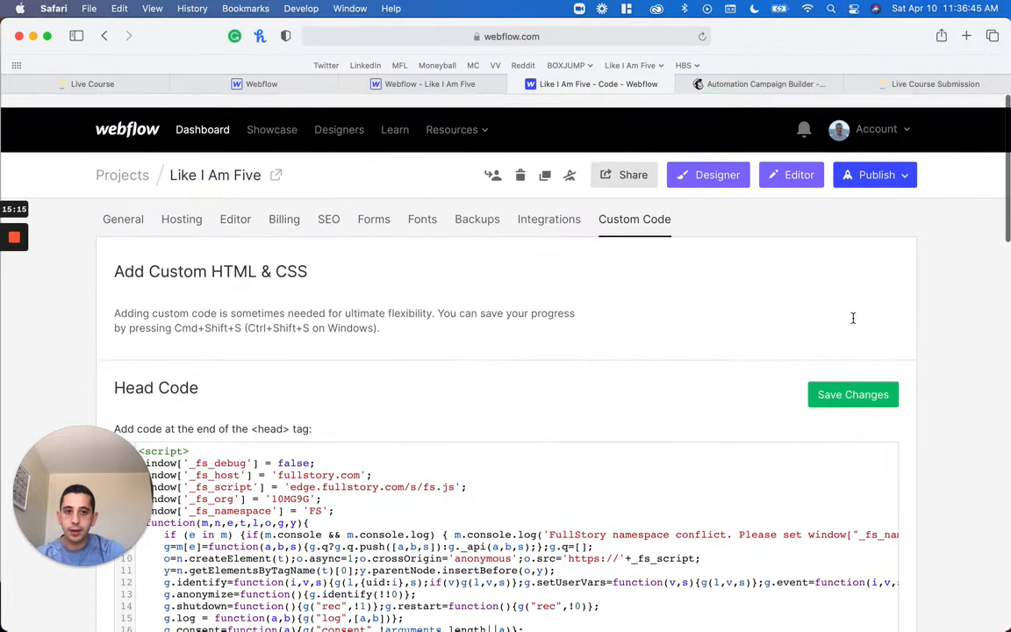
click(877, 161)
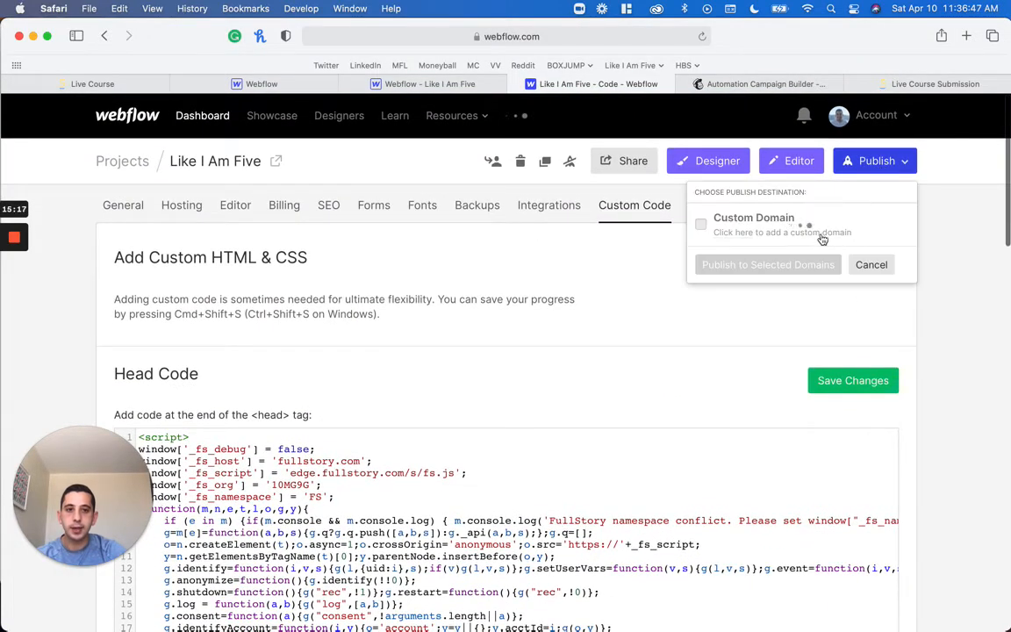
click(812, 305)
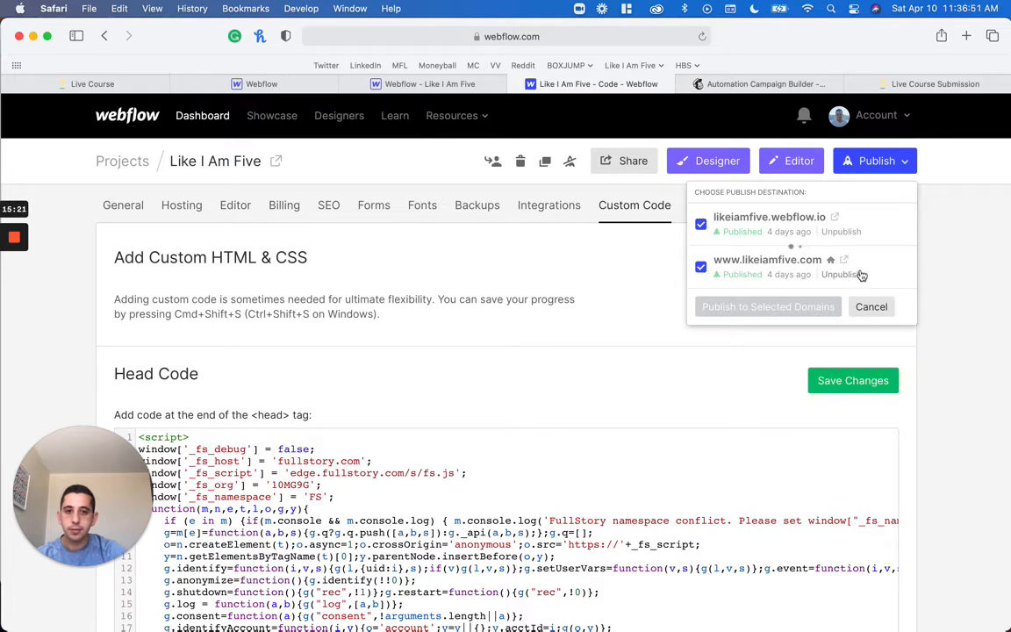
Open the web inspector's console on the published submission page, reload the page and expand the logged entry
click(968, 84)
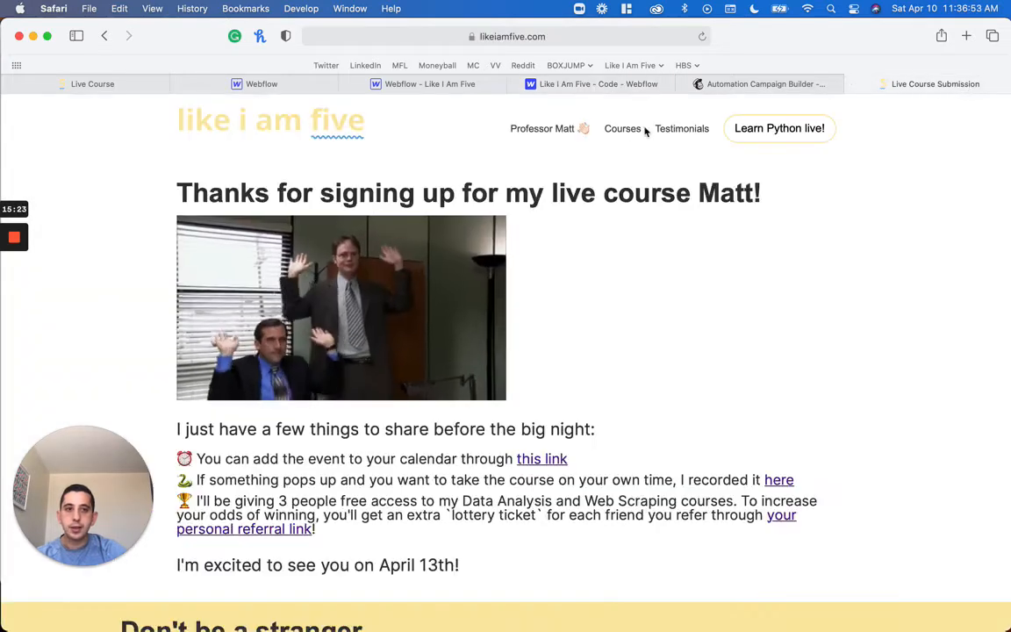
right_click(686, 304)
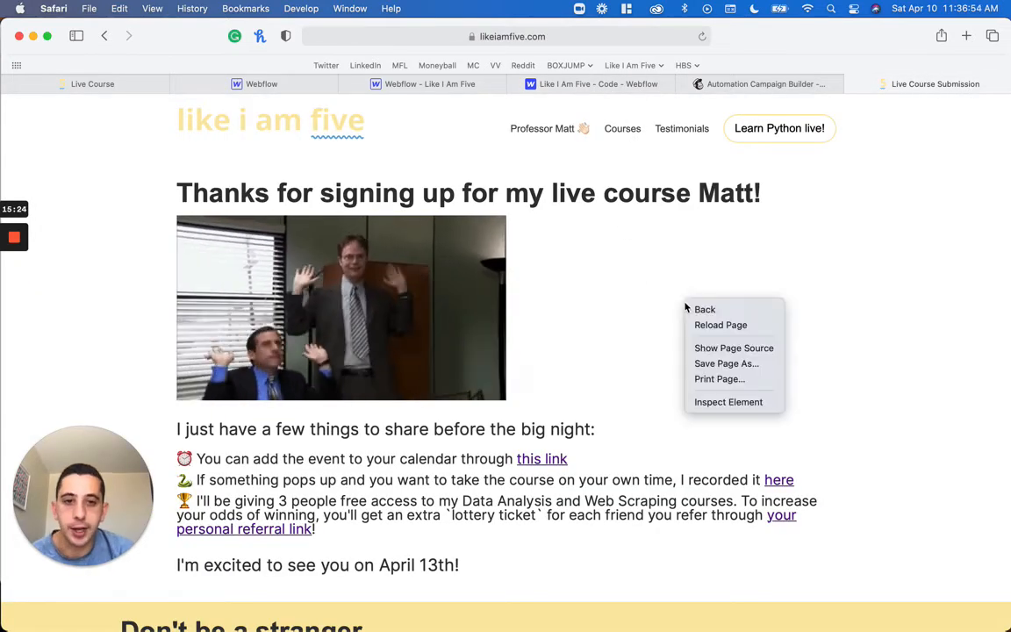
click(740, 402)
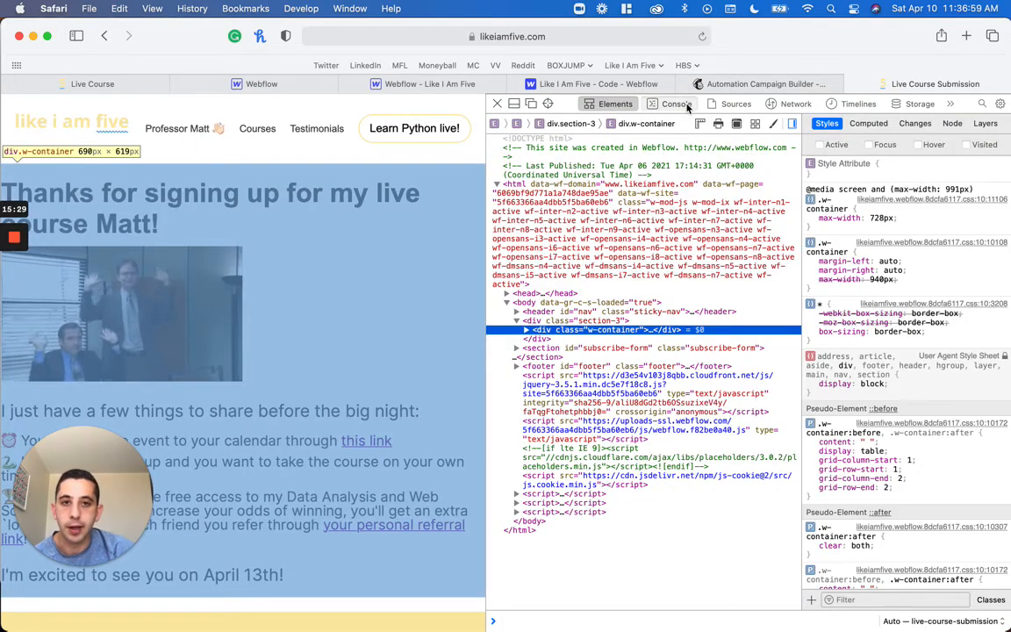
click(675, 104)
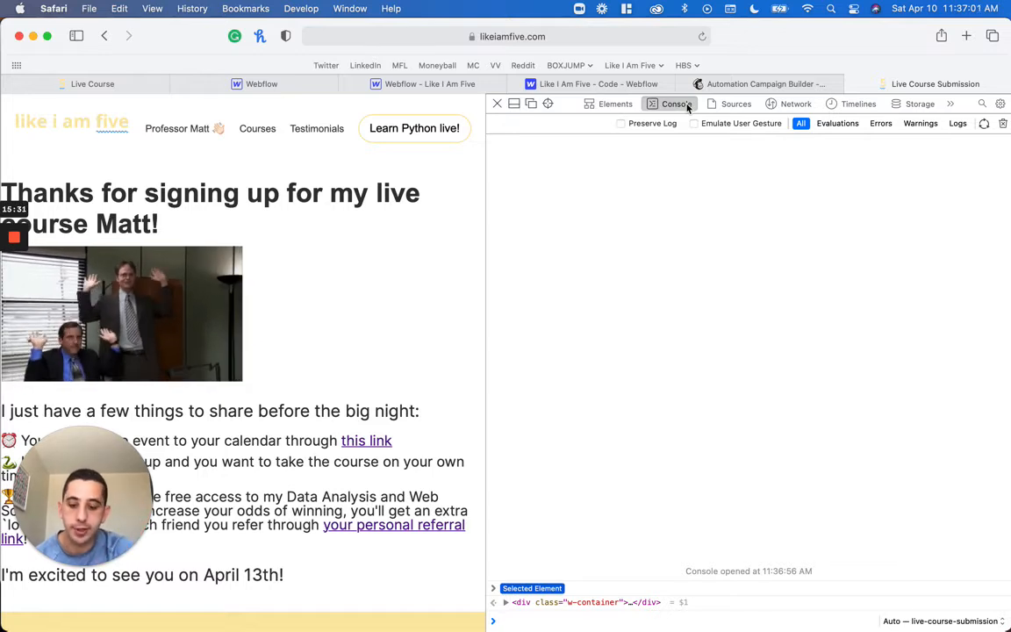
key(super+r)
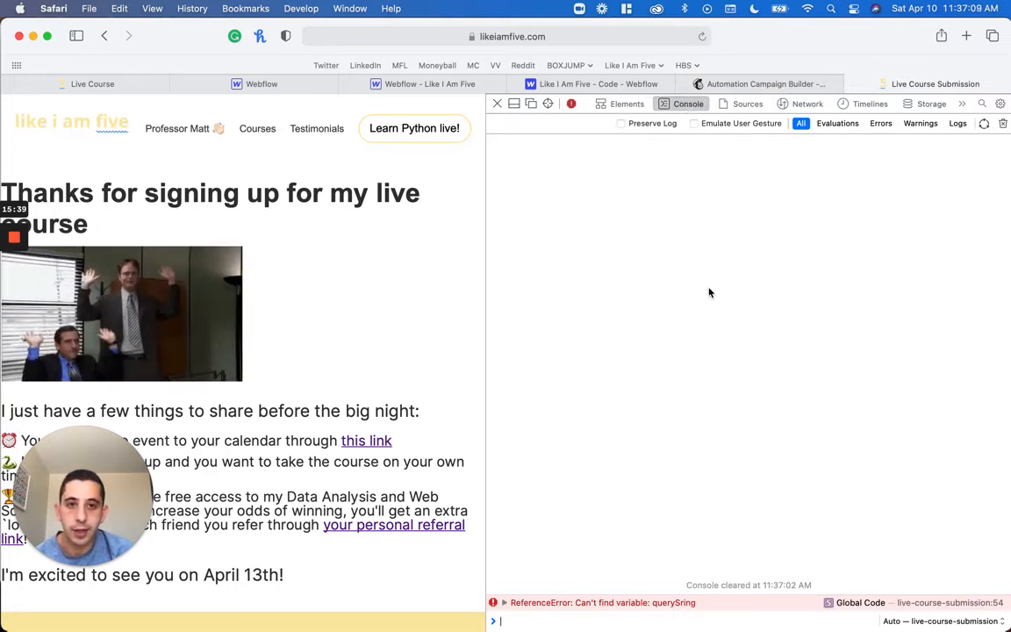
click(505, 604)
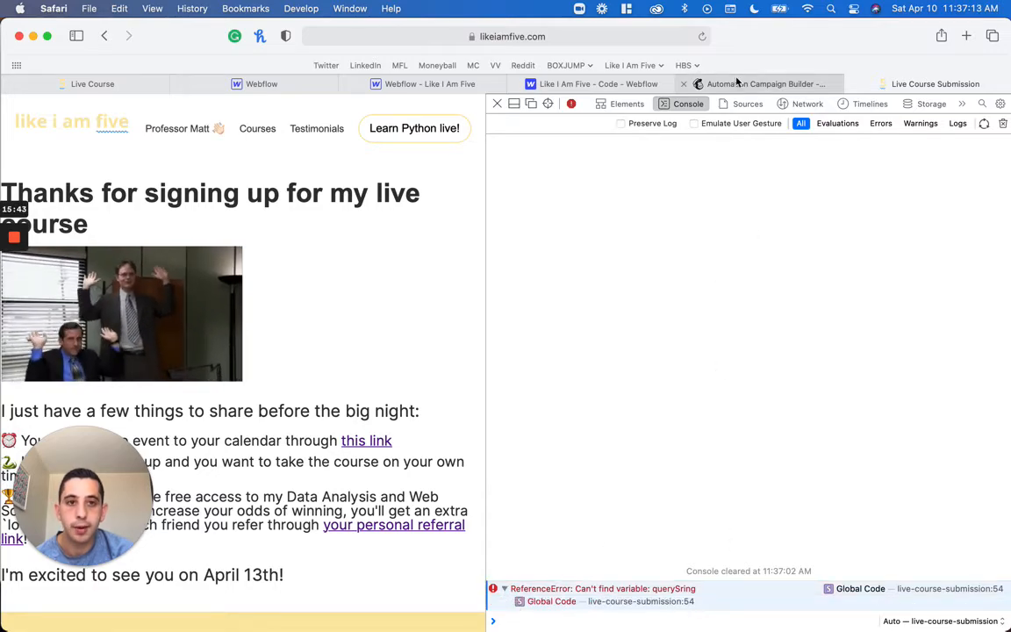
Correct the misspelled URLSearchParams argument in the Footer Code to queryString
click(562, 82)
scroll(424, 418, down, 4)
scroll(425, 418, down, 10)
scroll(425, 417, up, 6)
scroll(422, 299, down, 15)
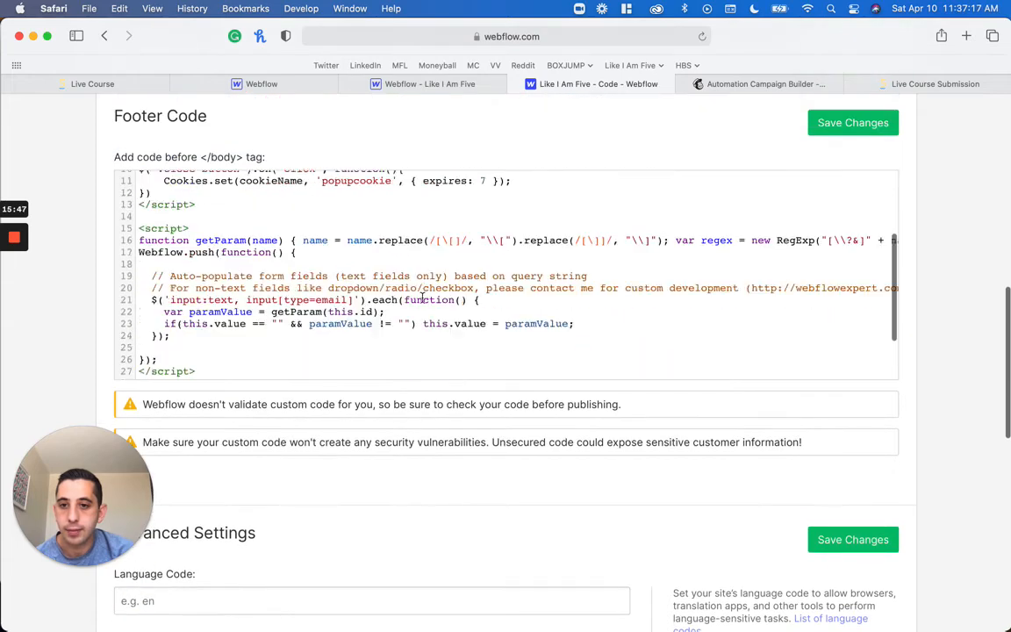
scroll(422, 299, up, 10)
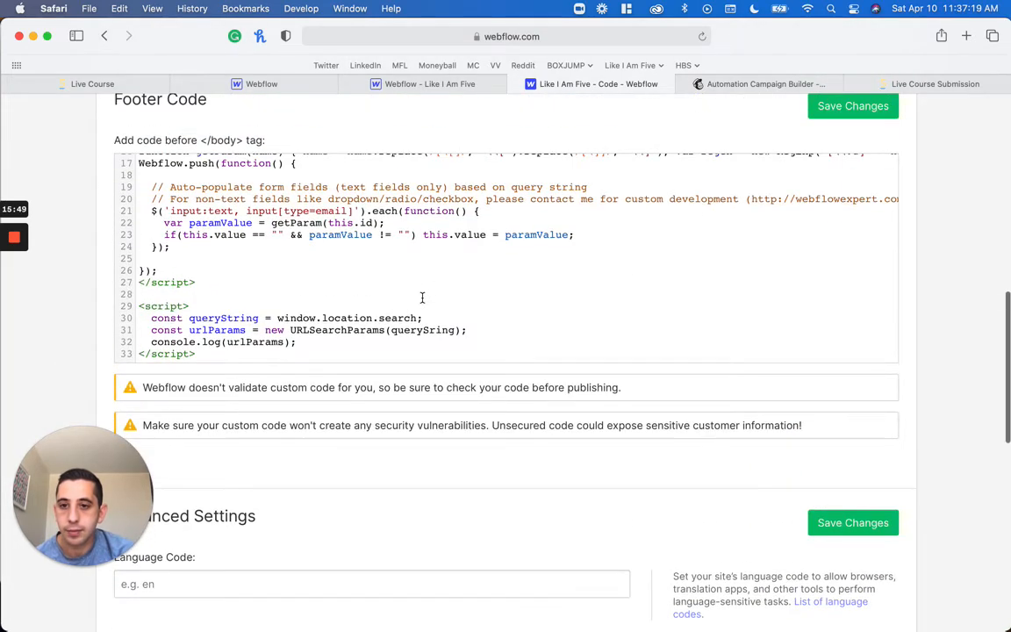
double_click(217, 330)
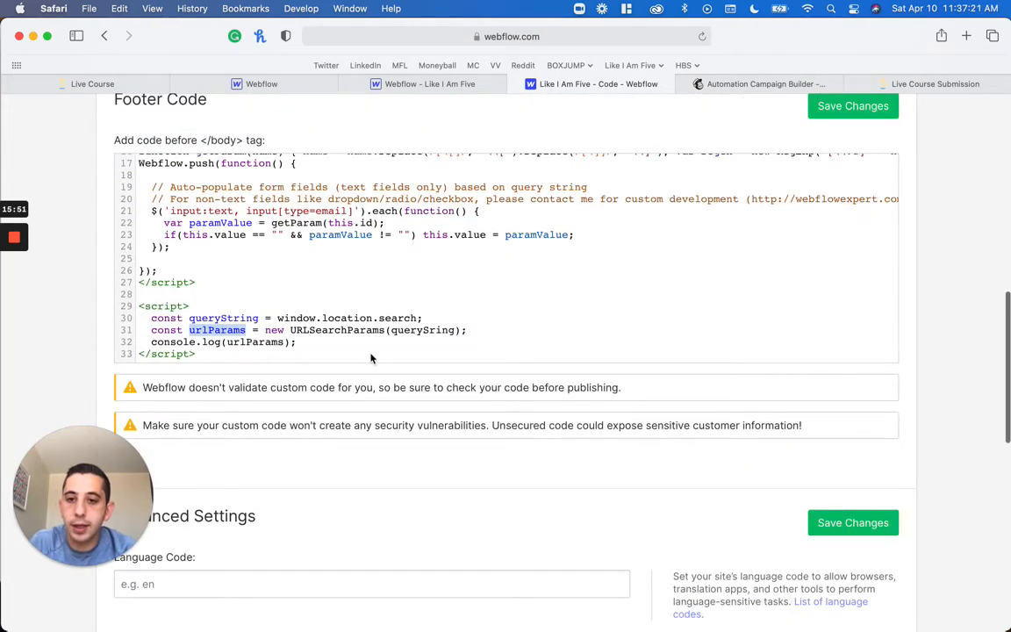
double_click(422, 330)
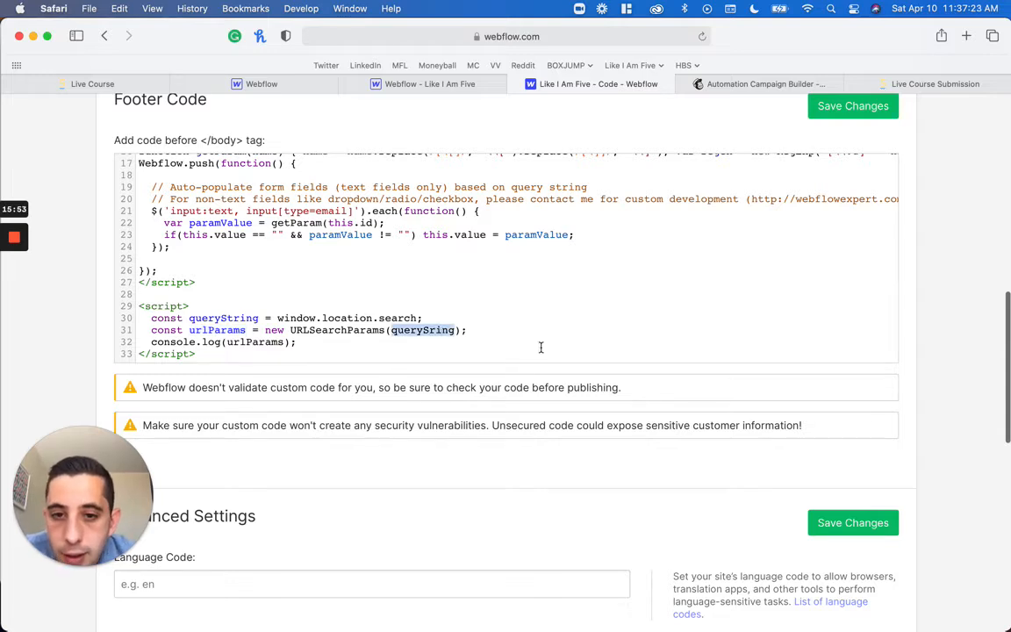
key(Right)
text(t)
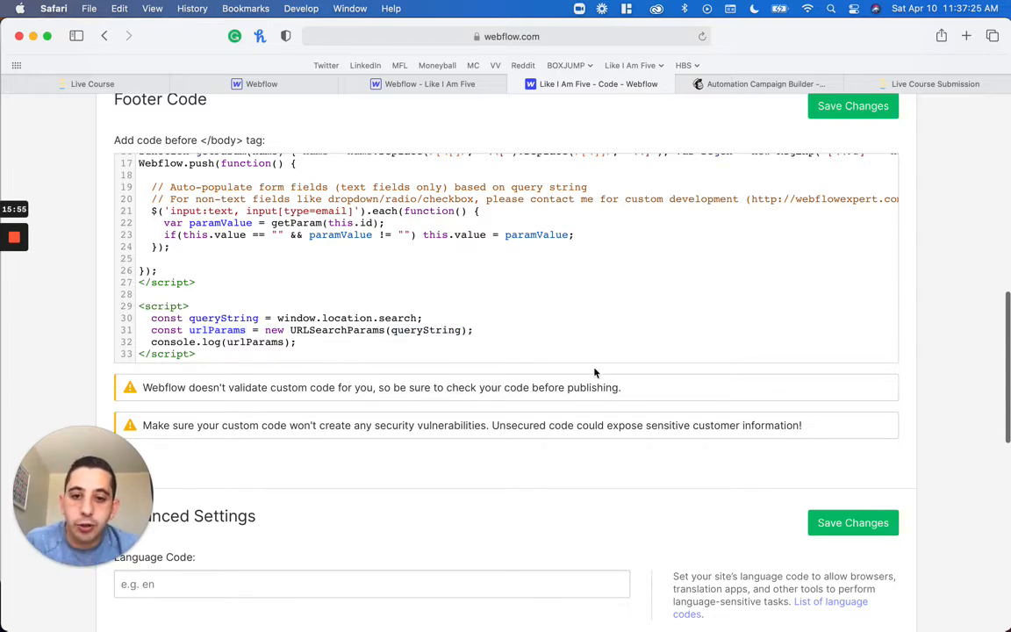
Save the corrected Footer Code and republish the site to both selected domains
click(880, 522)
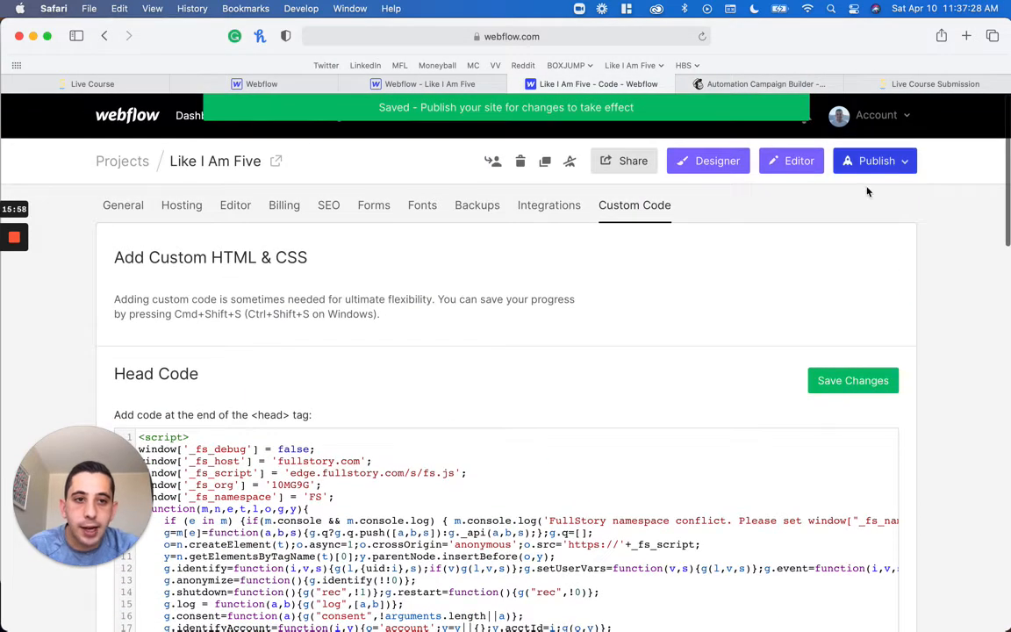
click(891, 165)
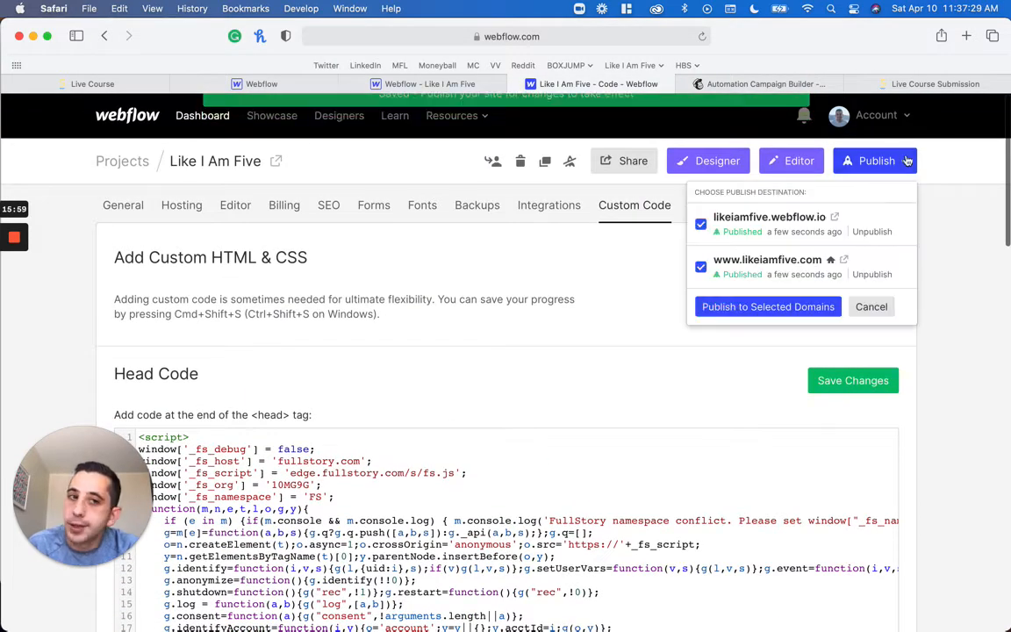
click(765, 304)
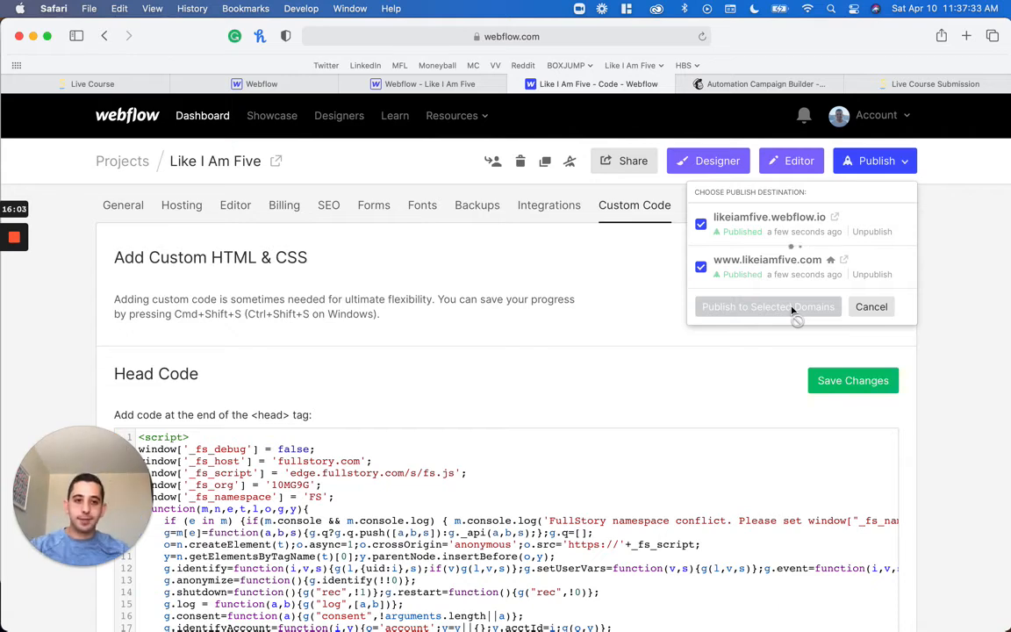
Reload the published submission page and examine the logged URLSearchParams object with its URLSearchParams and Object prototypes in the console
click(909, 84)
key(super+r)
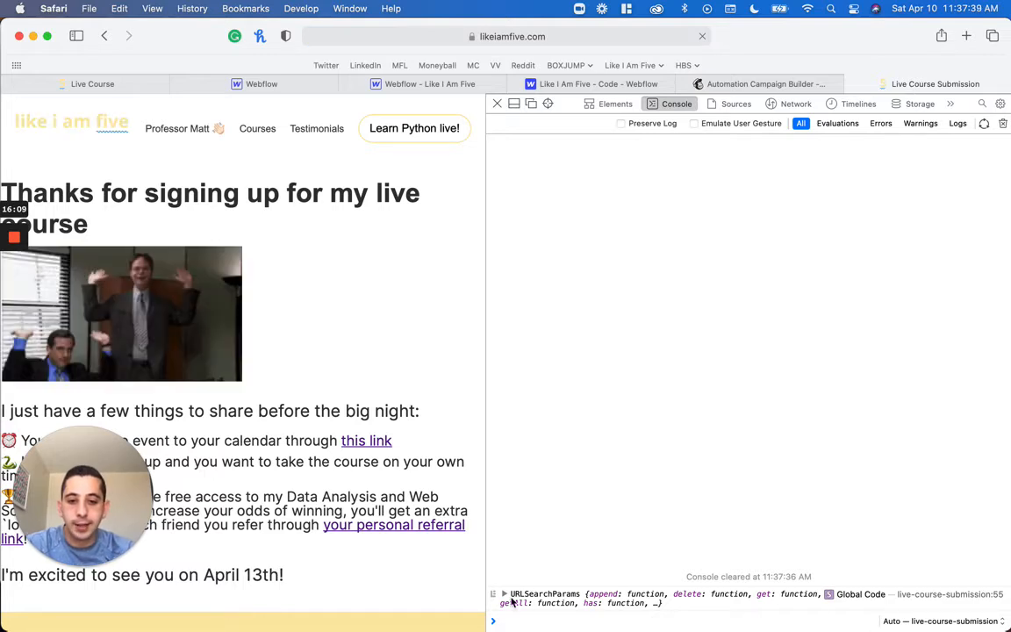
click(505, 595)
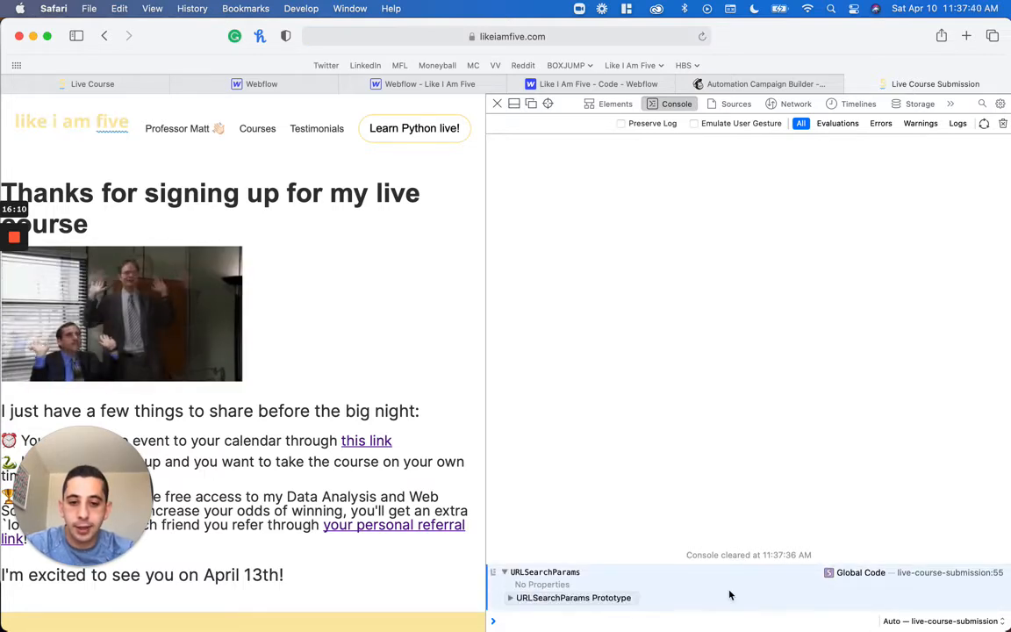
click(515, 598)
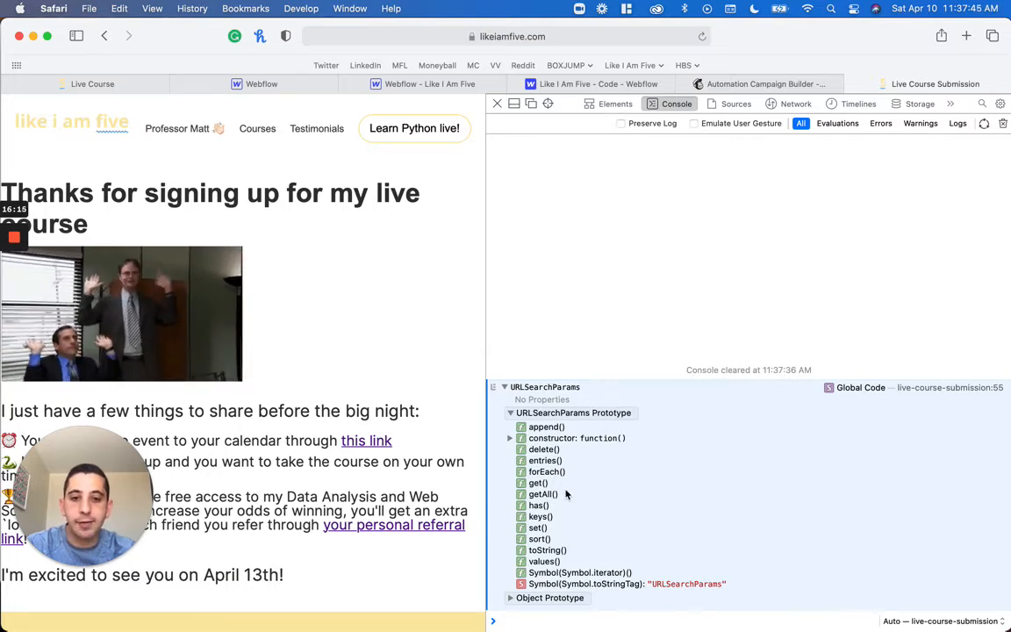
click(513, 599)
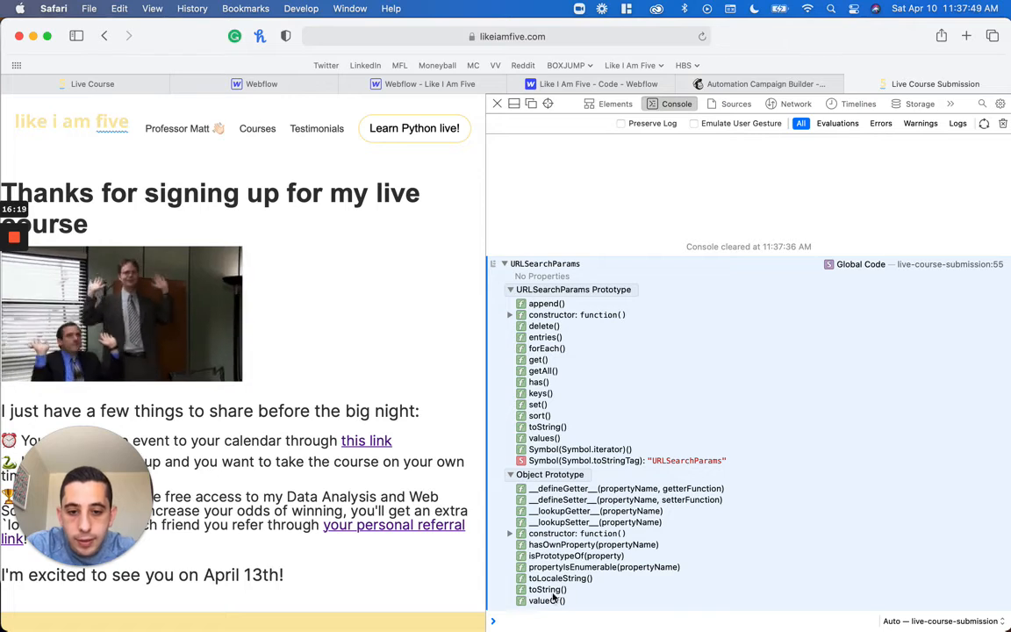
click(547, 590)
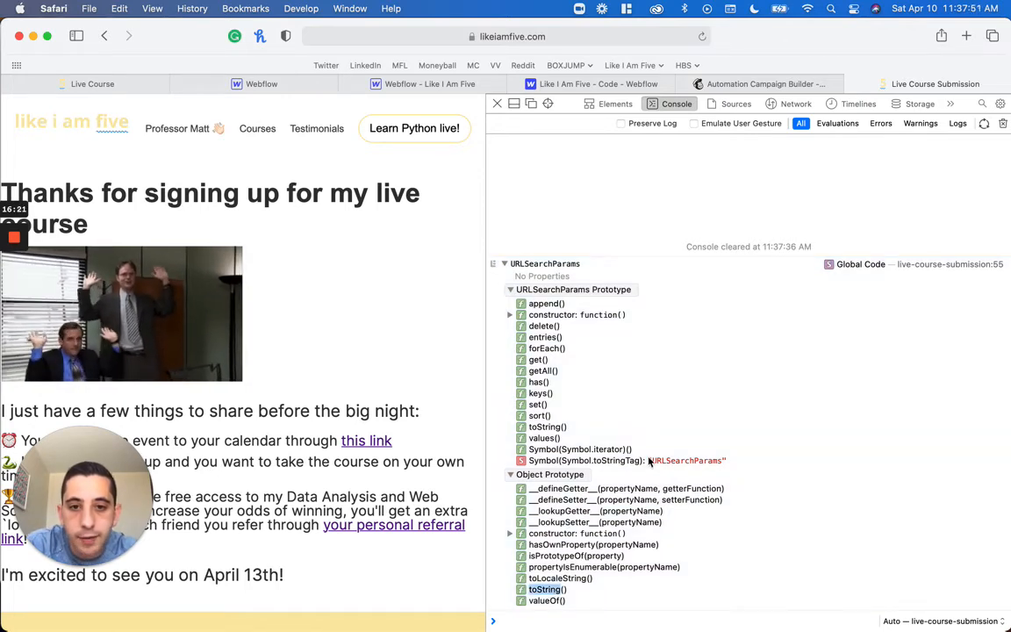
click(674, 389)
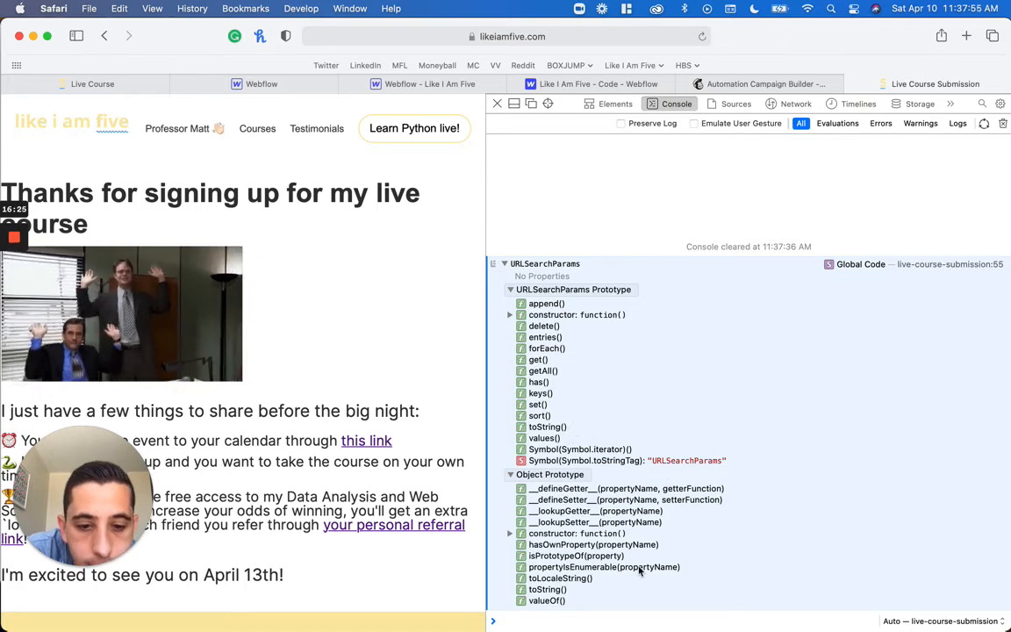
click(510, 289)
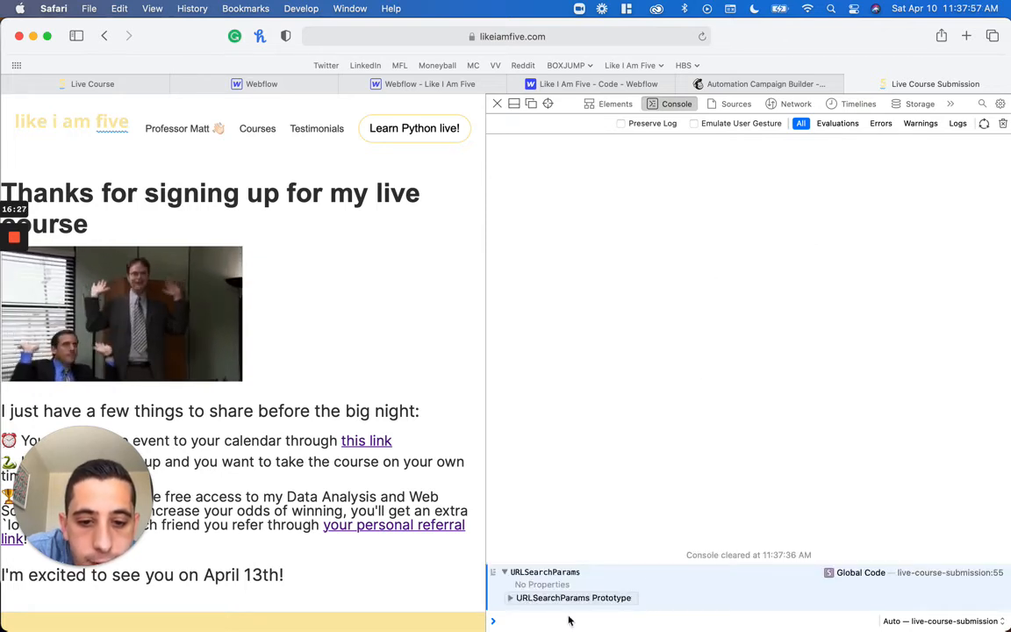
Review the Footer Code and check the name and email parameters in the submission page's URL
click(593, 83)
scroll(516, 420, down, 15)
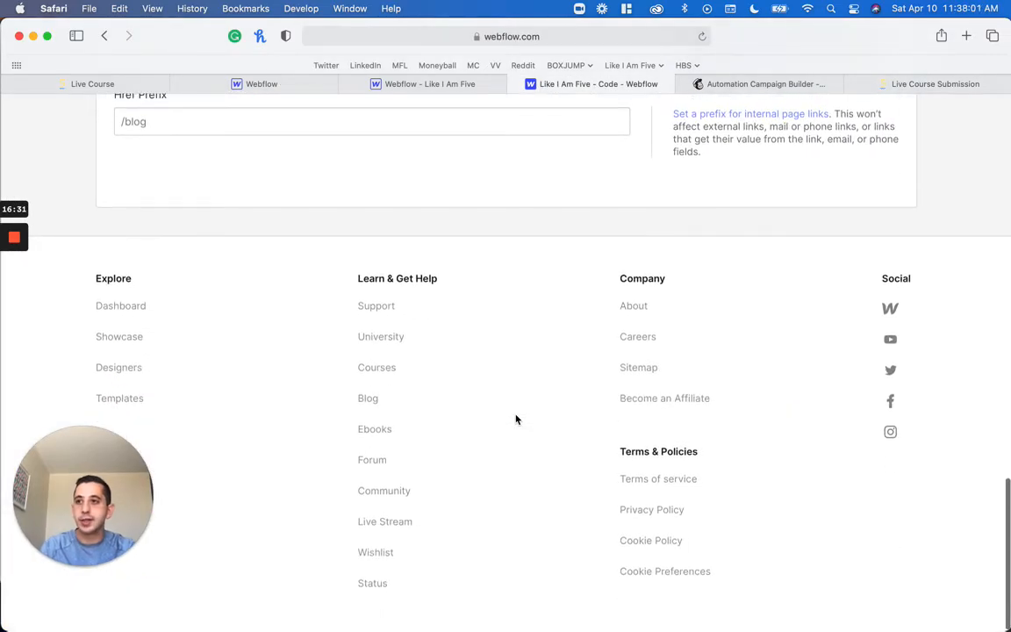
scroll(516, 420, up, 15)
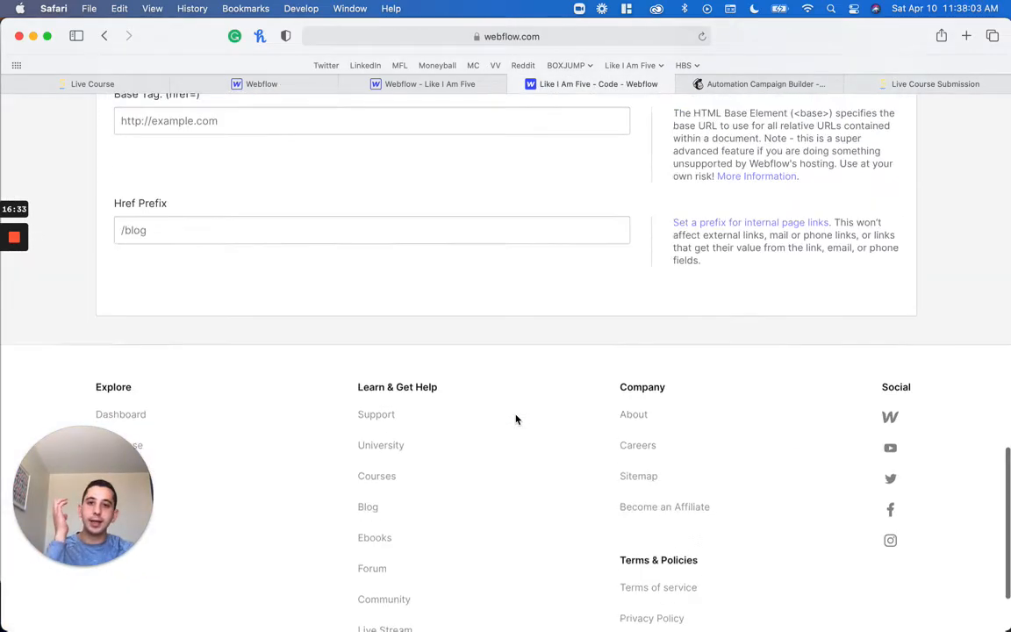
scroll(516, 420, down, 3)
scroll(516, 420, up, 5)
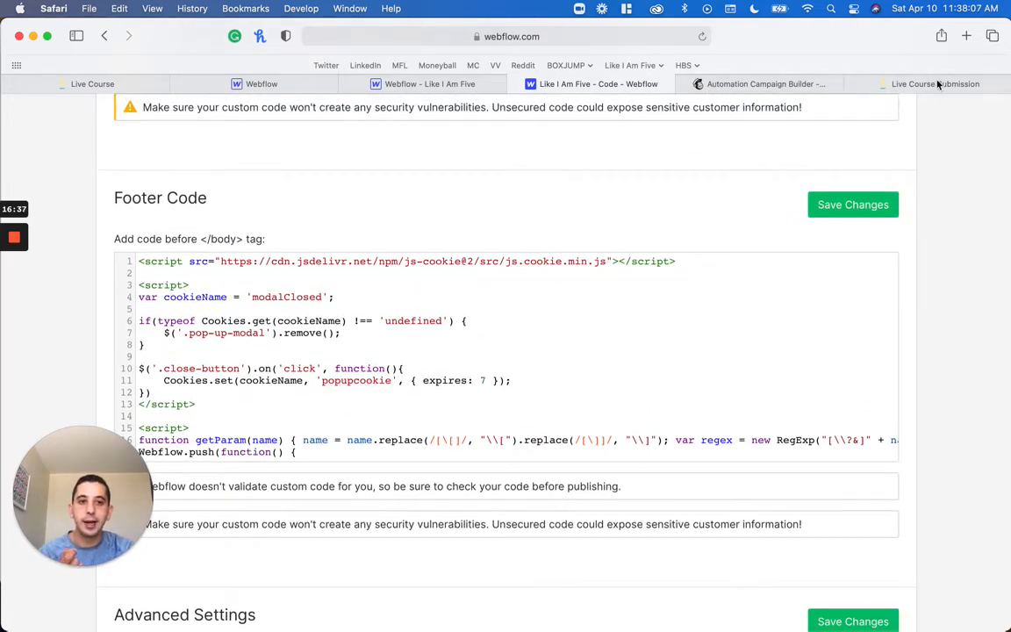
click(879, 82)
click(569, 34)
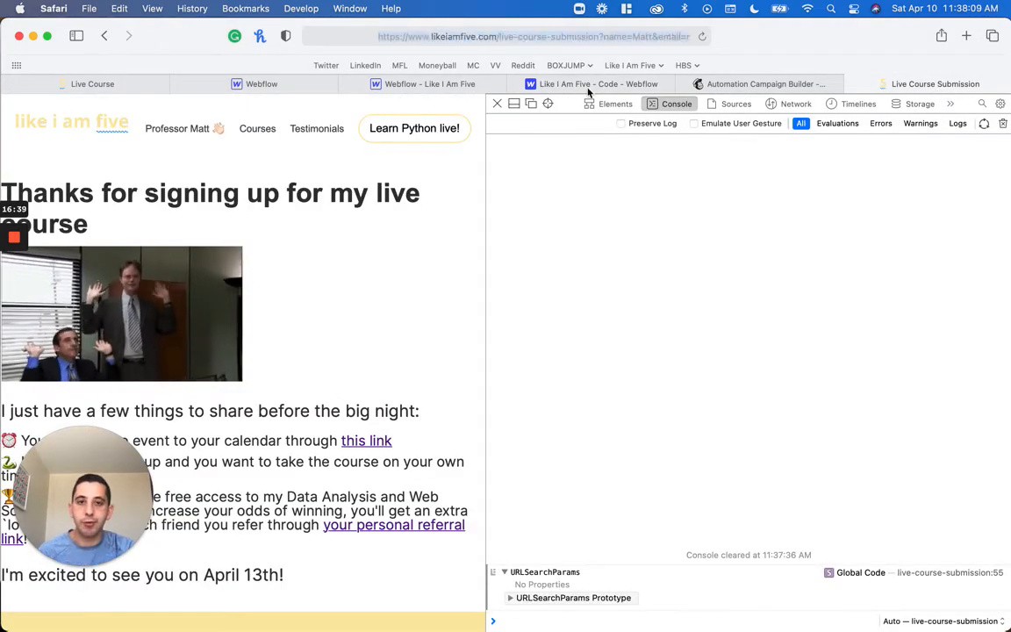
double_click(582, 36)
double_click(553, 36)
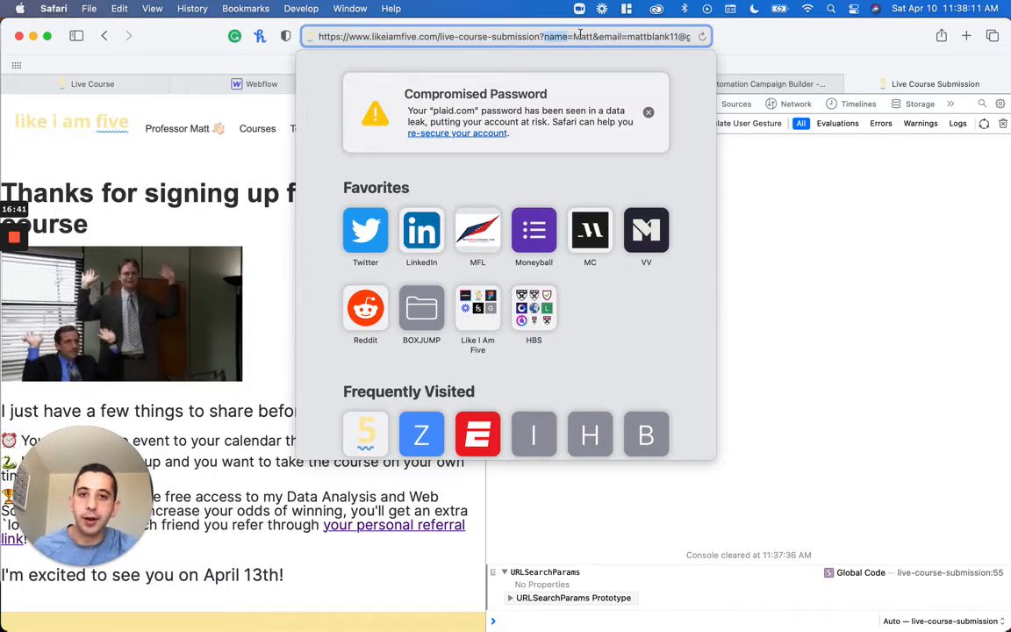
double_click(611, 37)
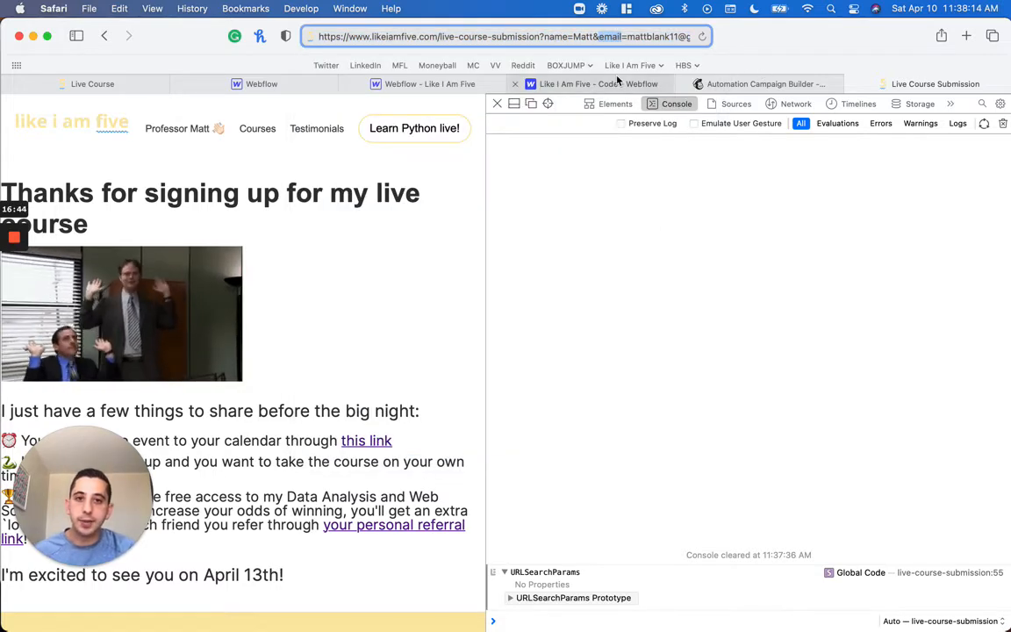
In the Footer Code, add the constants name and email, reading the 'name' and 'email' parameters with urlParams.get
click(615, 84)
scroll(524, 258, down, 4)
scroll(524, 258, down, 10)
scroll(523, 258, up, 10)
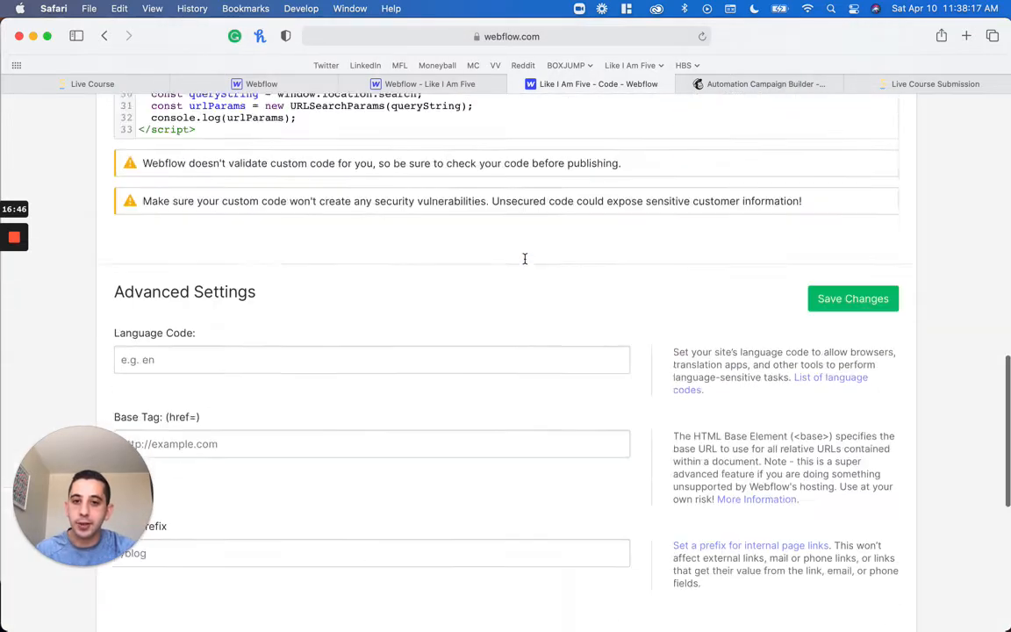
key(Return)
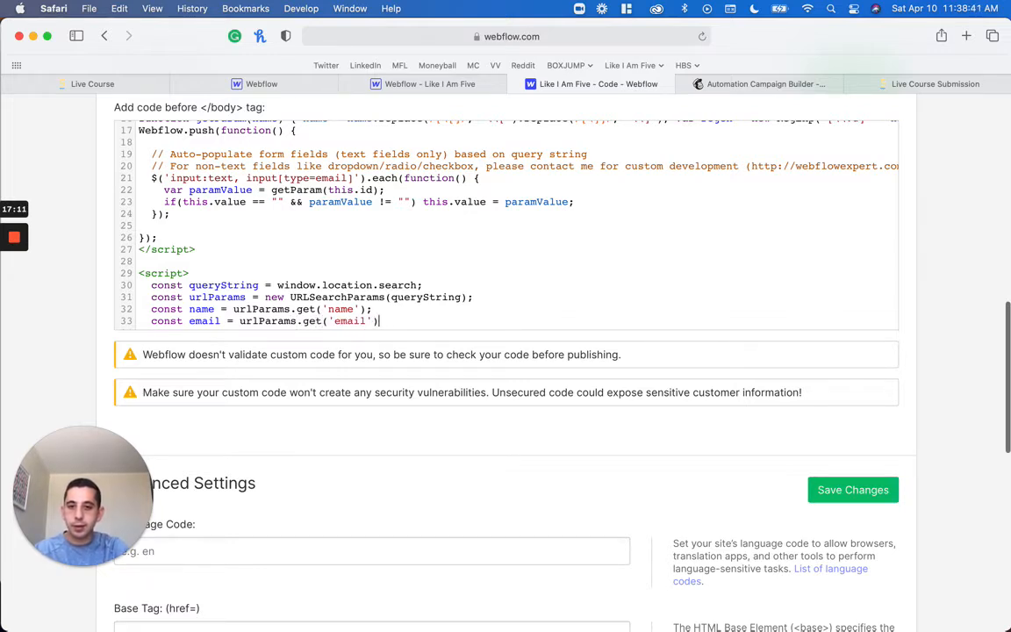
key(Return)
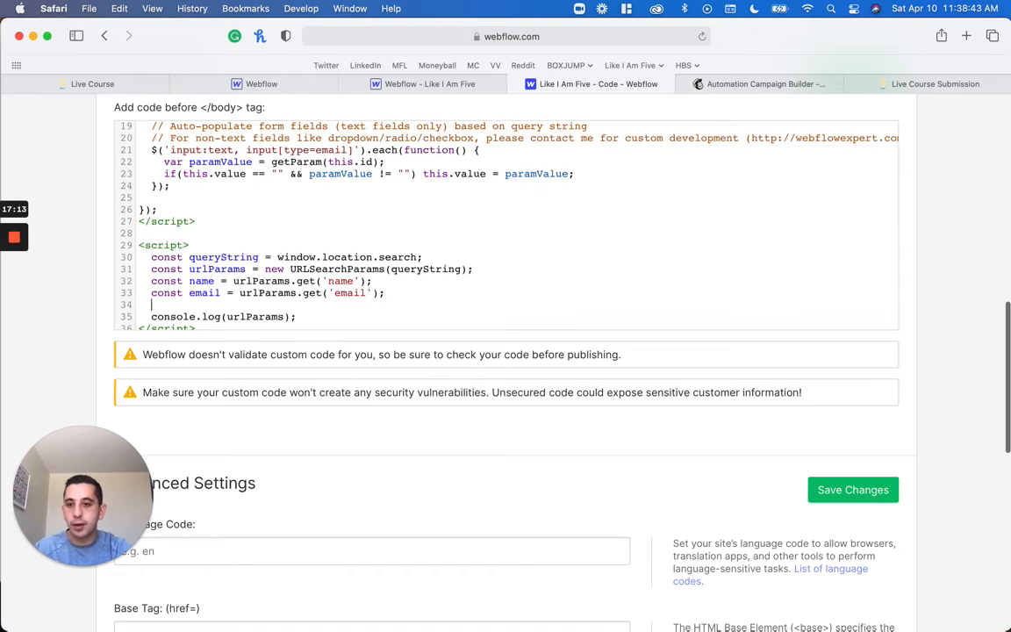
Replace the urlParams console log with console.log(name); and add console.log(email); on the line below
key(Left)
key(alt+shift+Left)
text(nam)
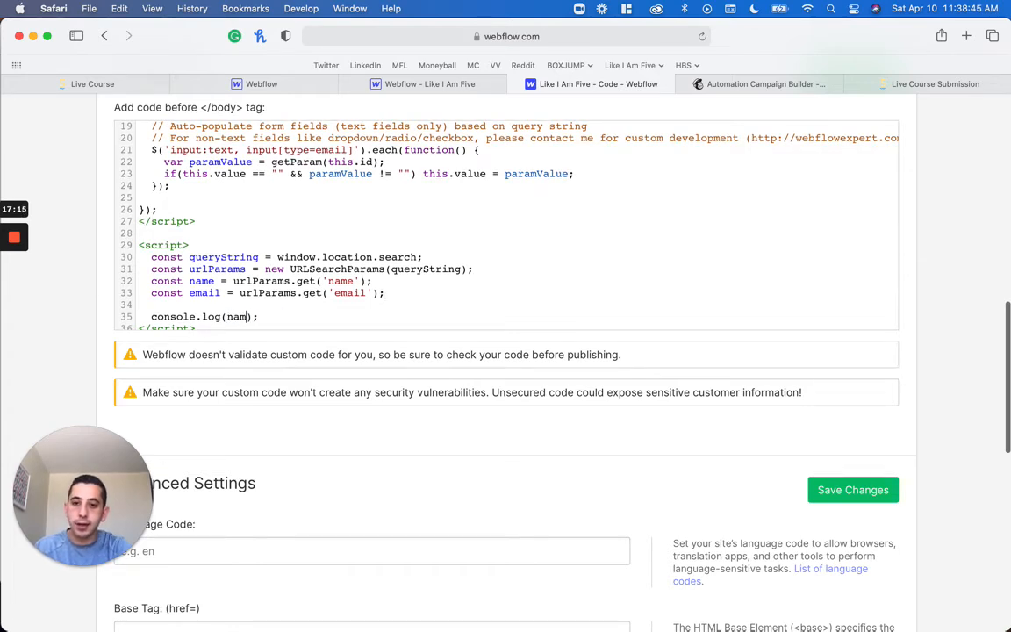
key(super+shift+Left)
key(super+c)
key(Right)
key(Return)
key(super+shift+Left)
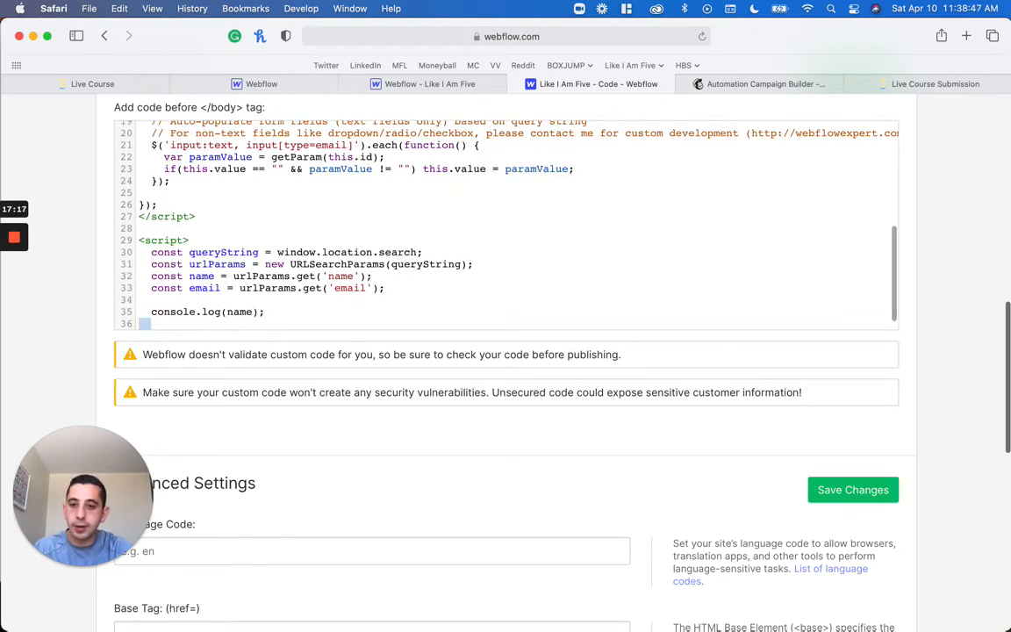
key(super+v)
key(Left)
key(Left)
key(alt+shift+Left)
text(ema)
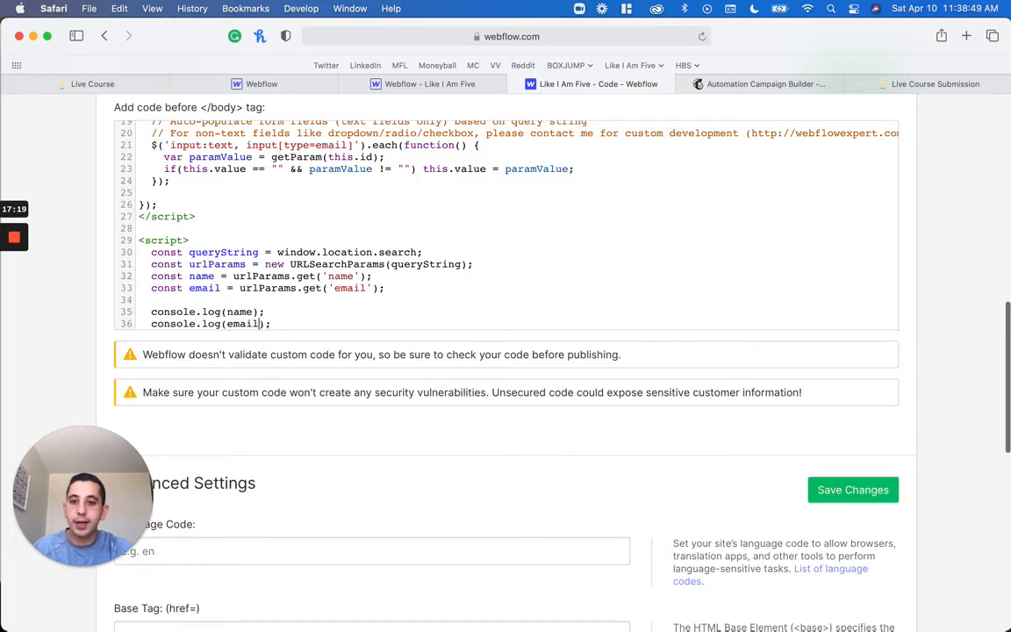
scroll(506, 226, down, 1)
click(882, 487)
scroll(880, 485, up, 5)
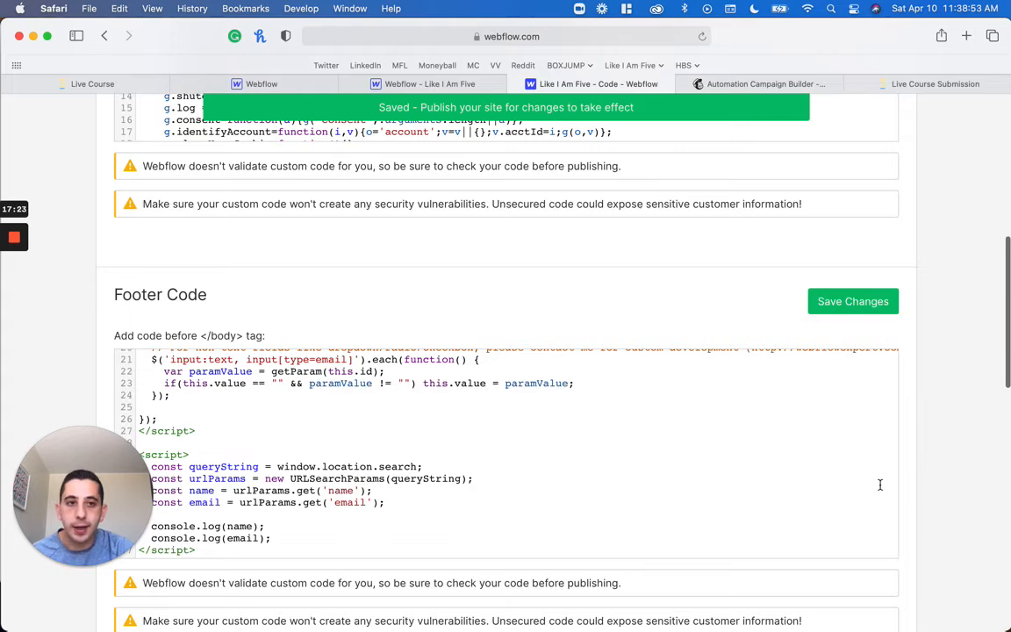
scroll(983, 364, up, 10)
click(868, 160)
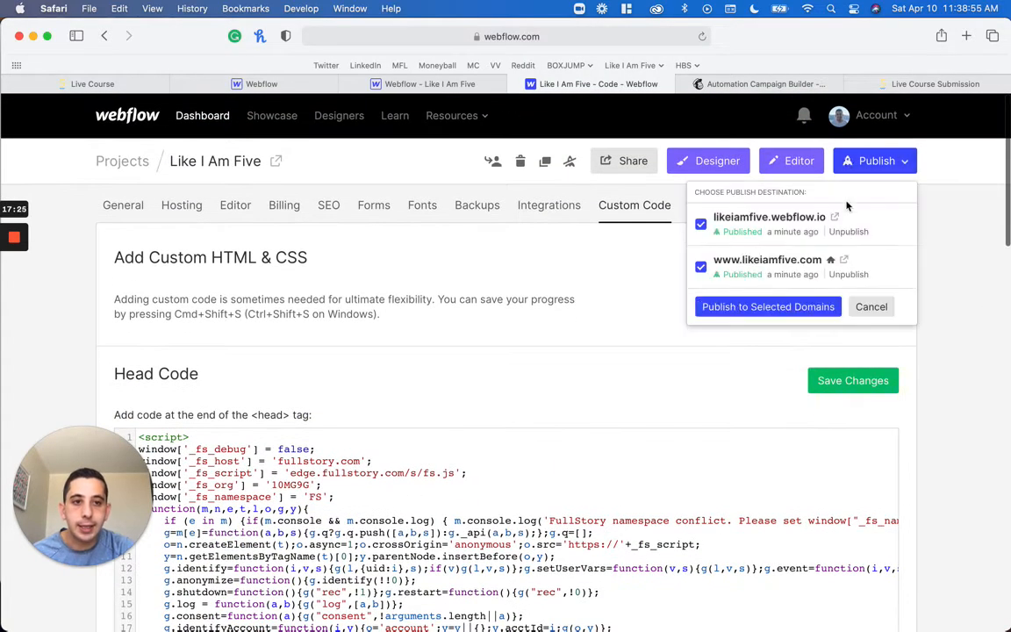
click(792, 309)
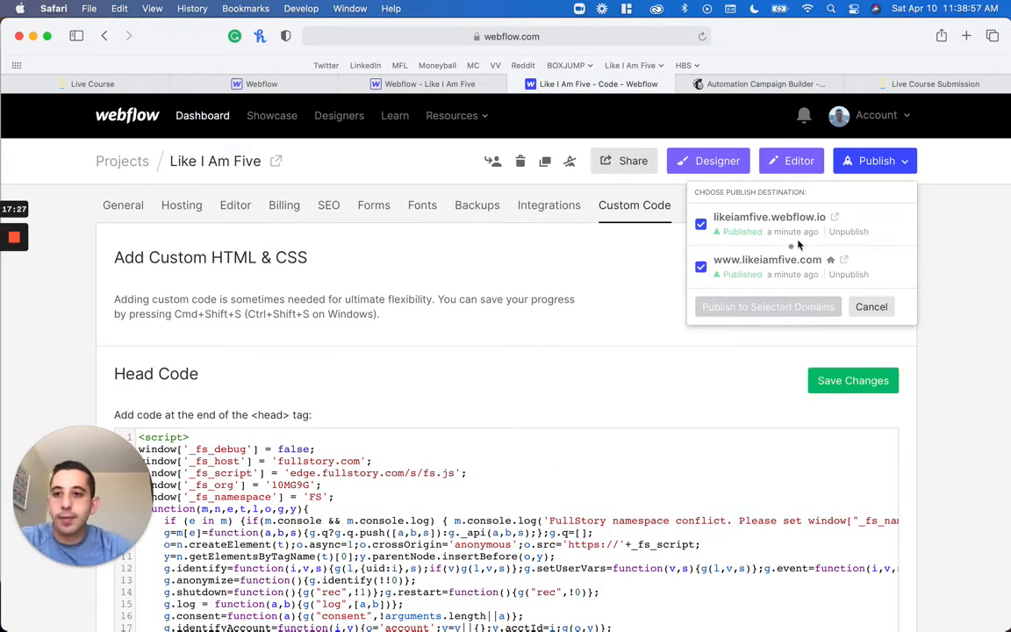
Reload the published submission page and check the logged name and email in the console
click(904, 83)
key(super+r)
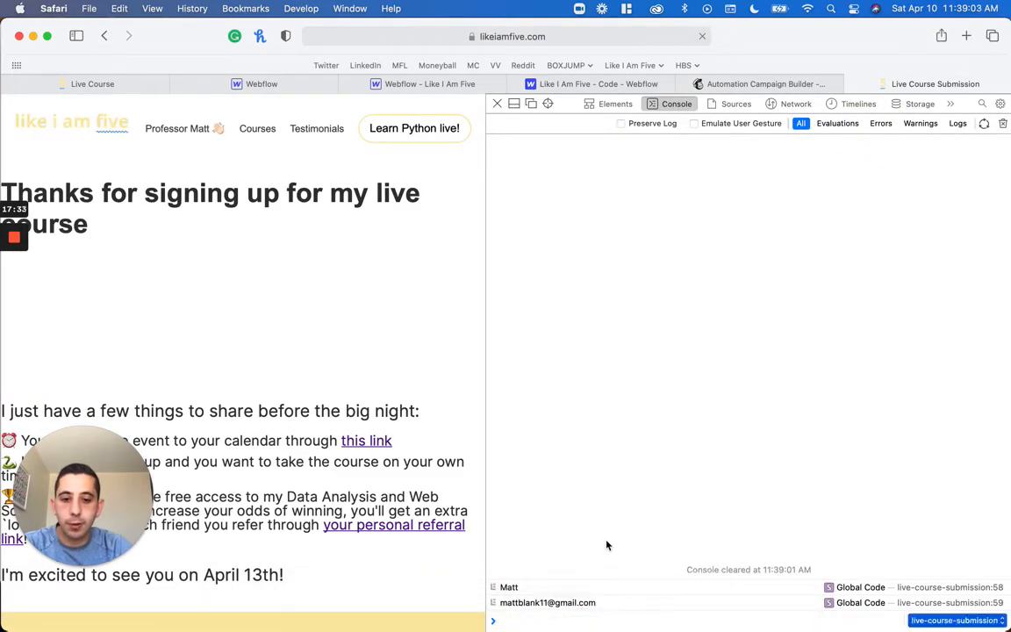
click(520, 604)
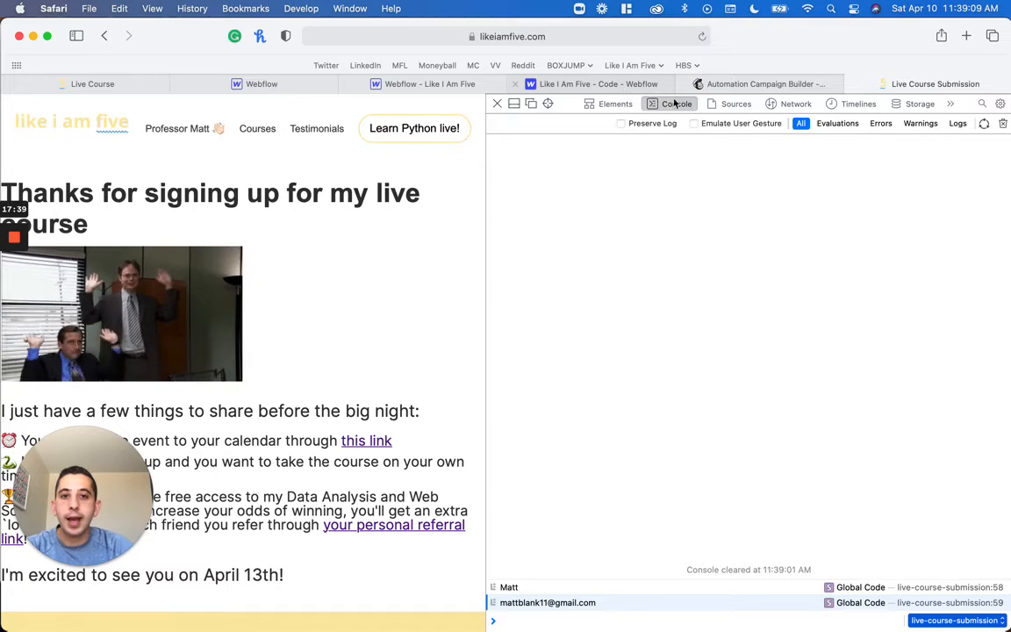
Test the submission page with an empty name parameter in its URL and check the thank-you heading
click(600, 36)
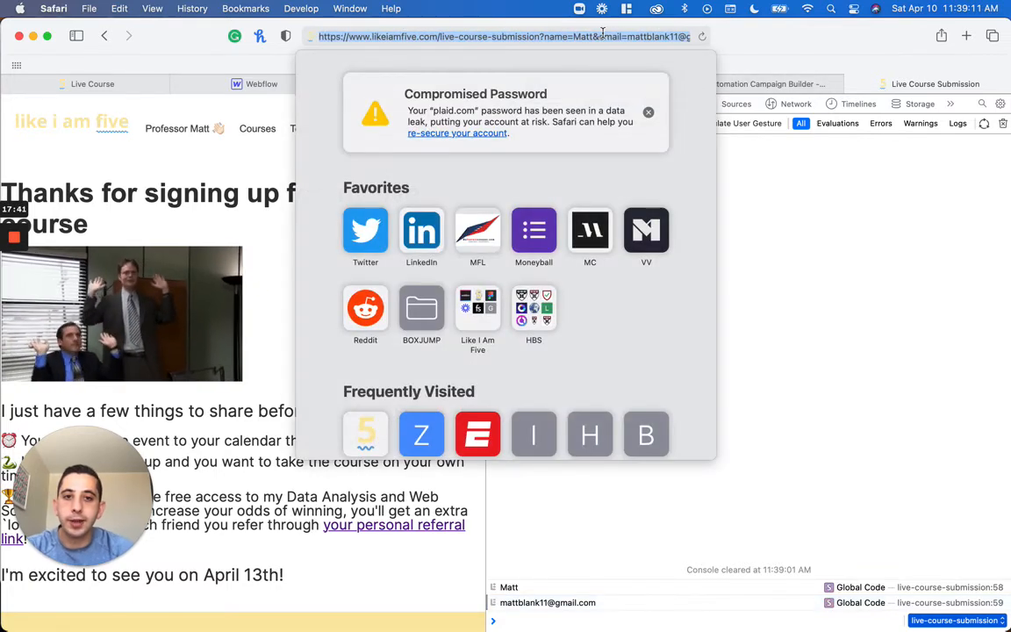
click(594, 36)
key(Return)
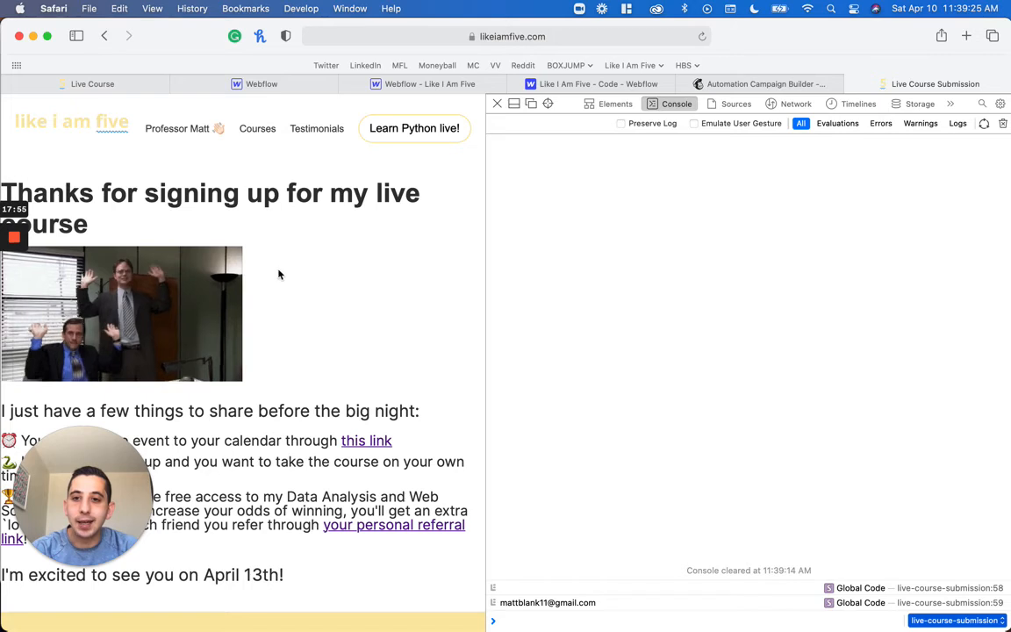
double_click(114, 230)
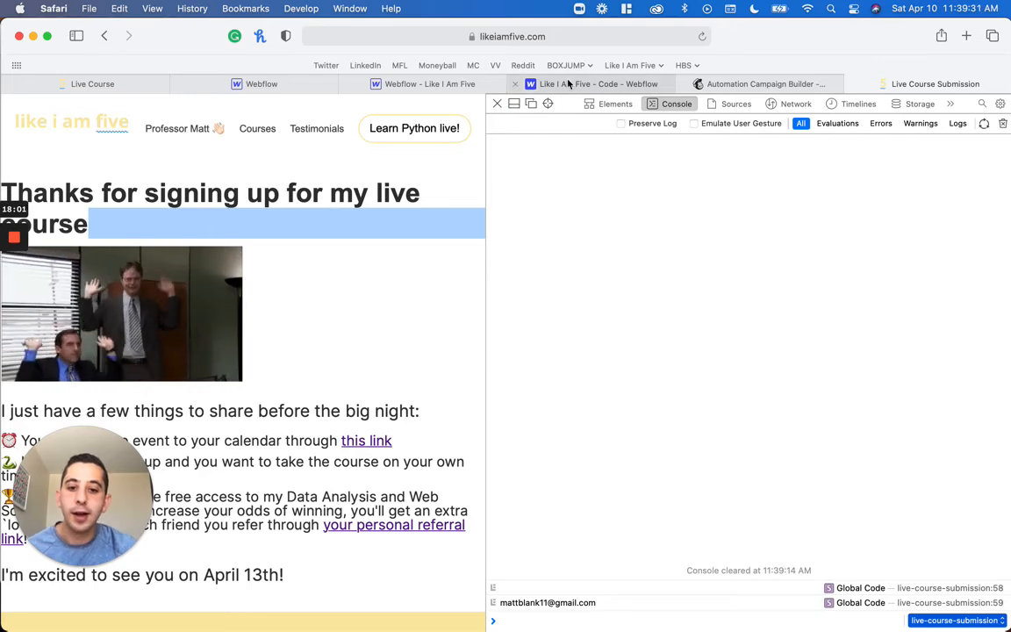
Restore the first name in the URL's name parameter and load the submission page again
click(549, 37)
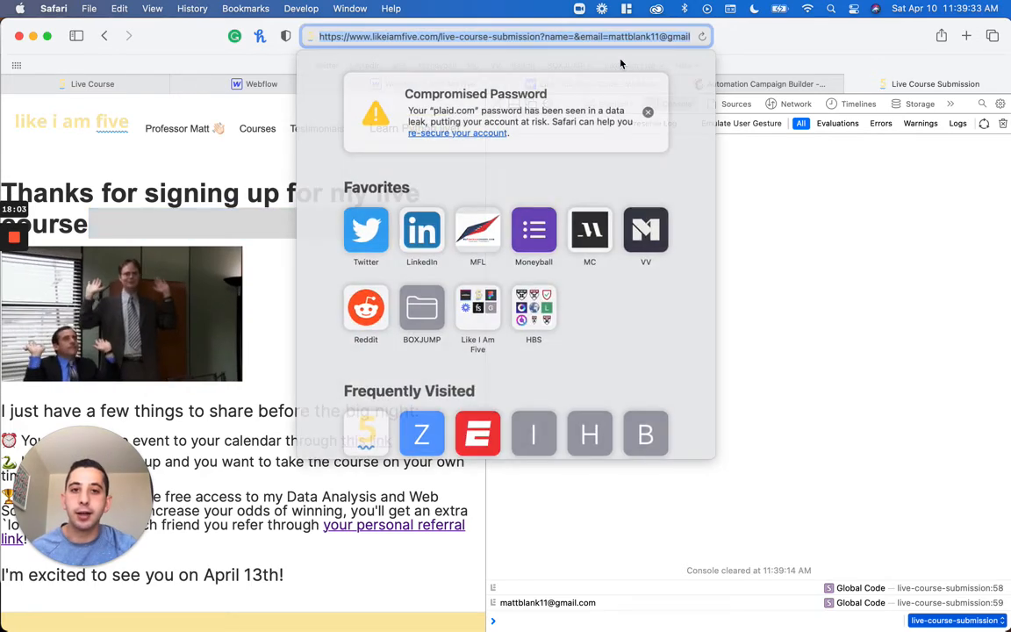
click(580, 37)
text(Matt)
key(Return)
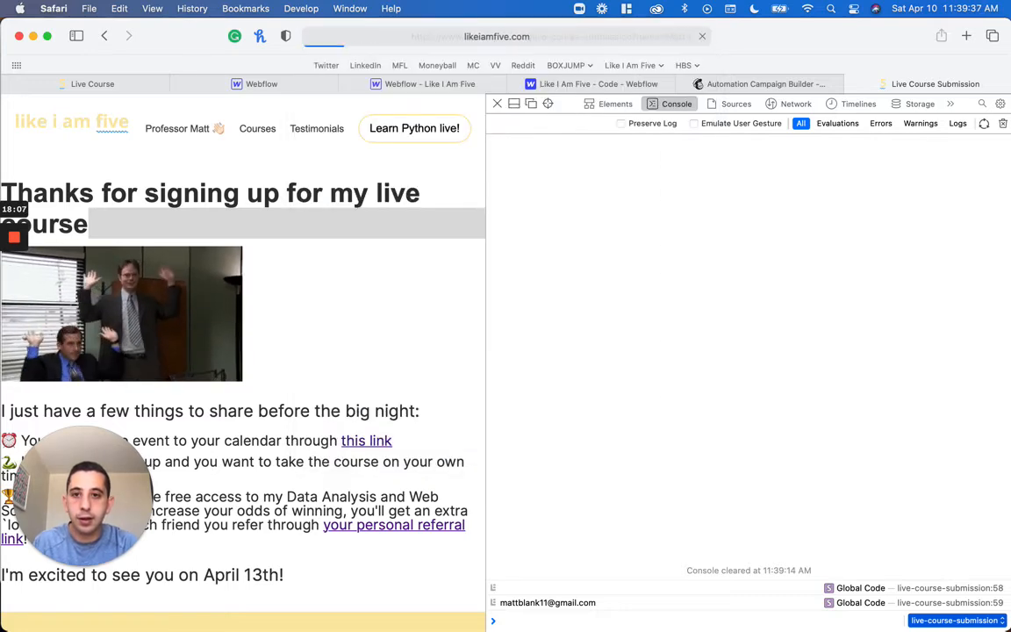
key(super+Tab)
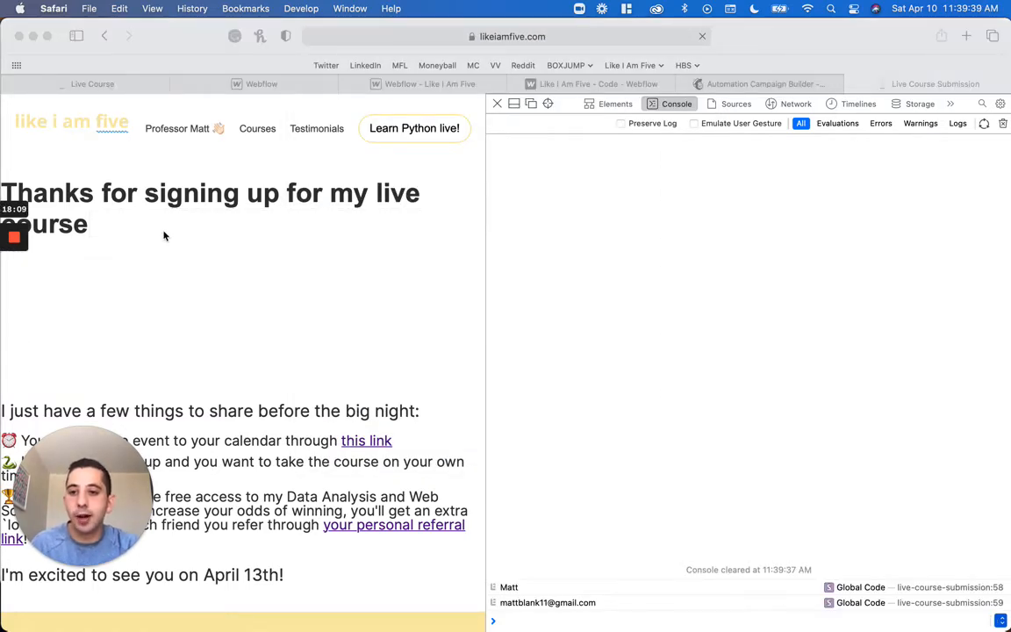
Inspect the "your personal referral link" element on the submission page
click(595, 85)
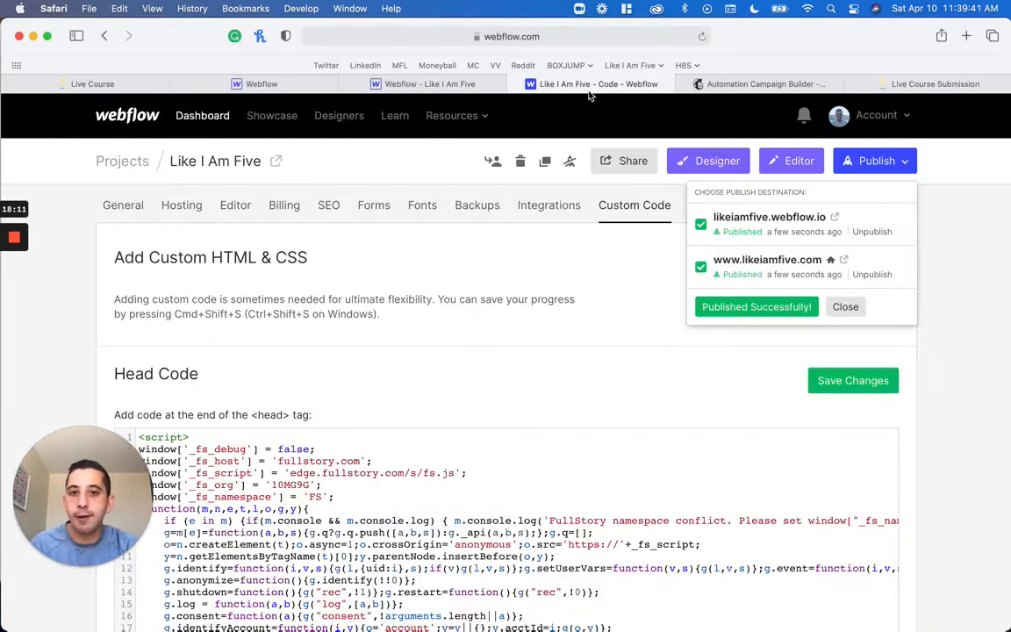
scroll(550, 357, down, 2)
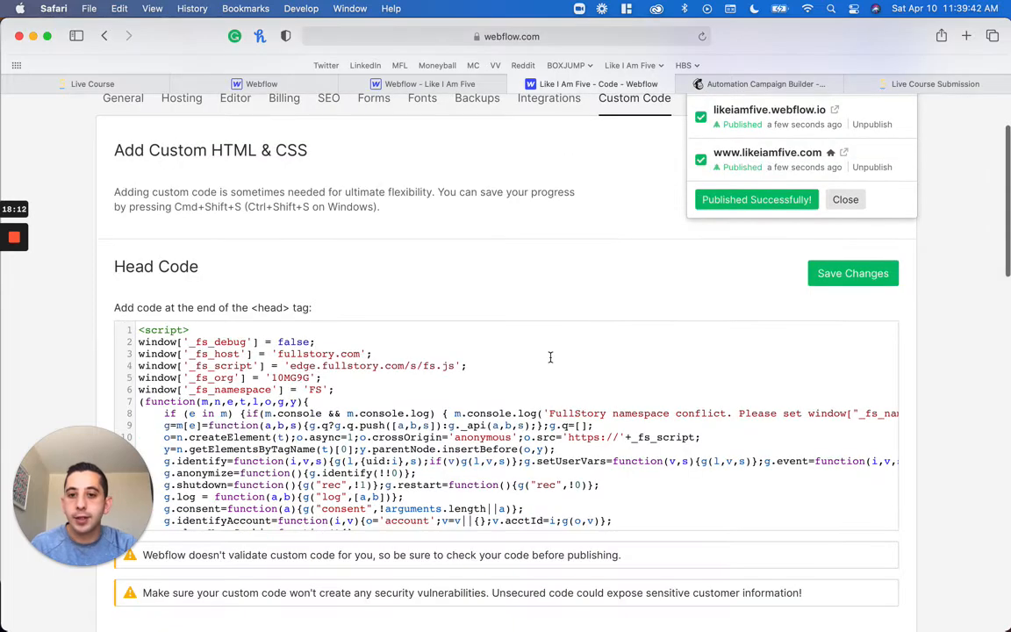
click(948, 83)
scroll(365, 458, down, 5)
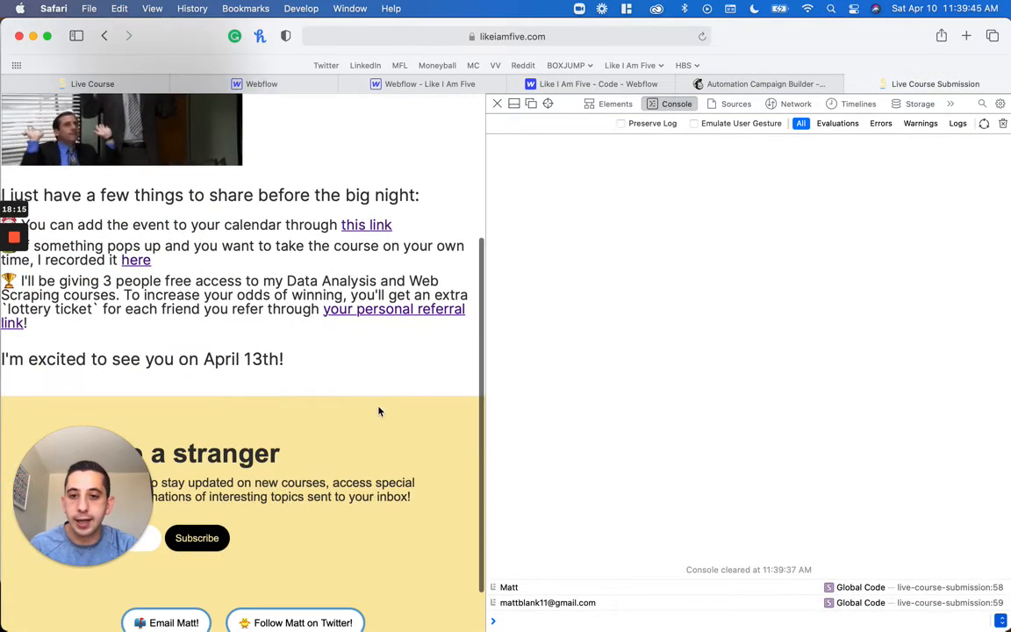
right_click(366, 316)
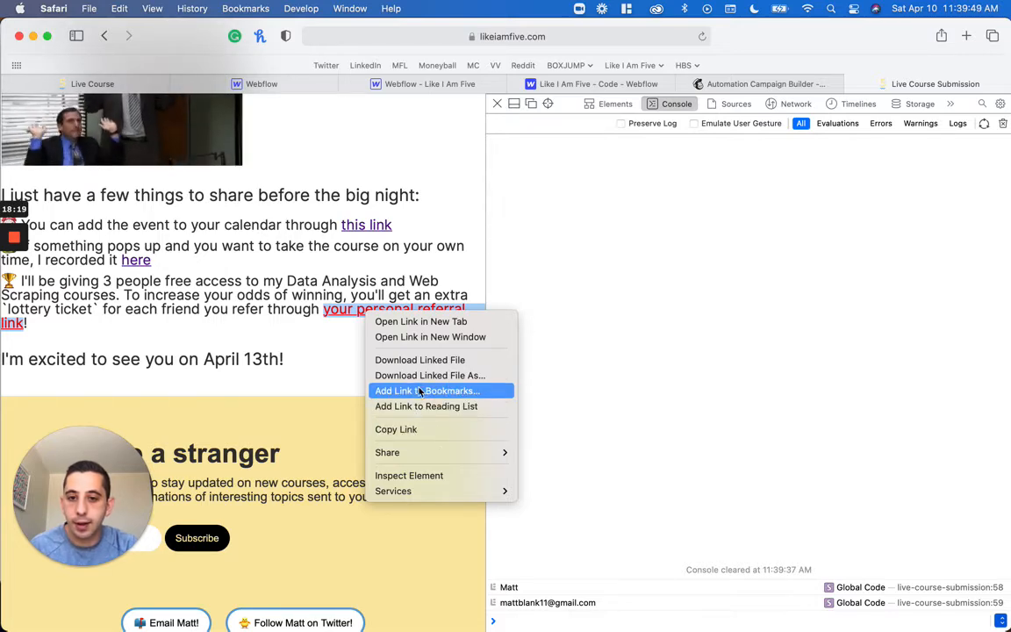
click(412, 475)
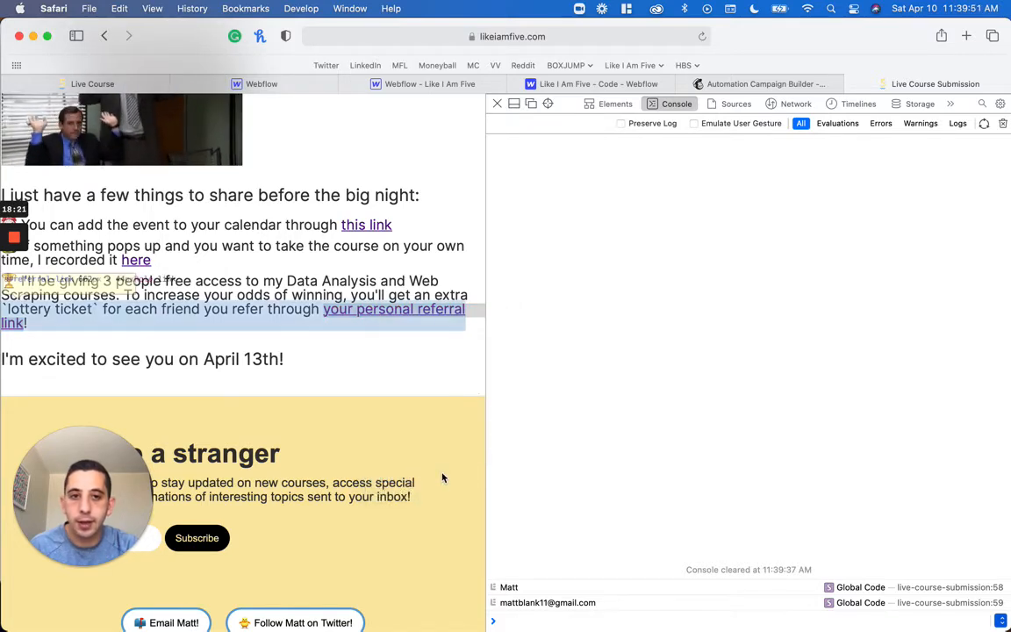
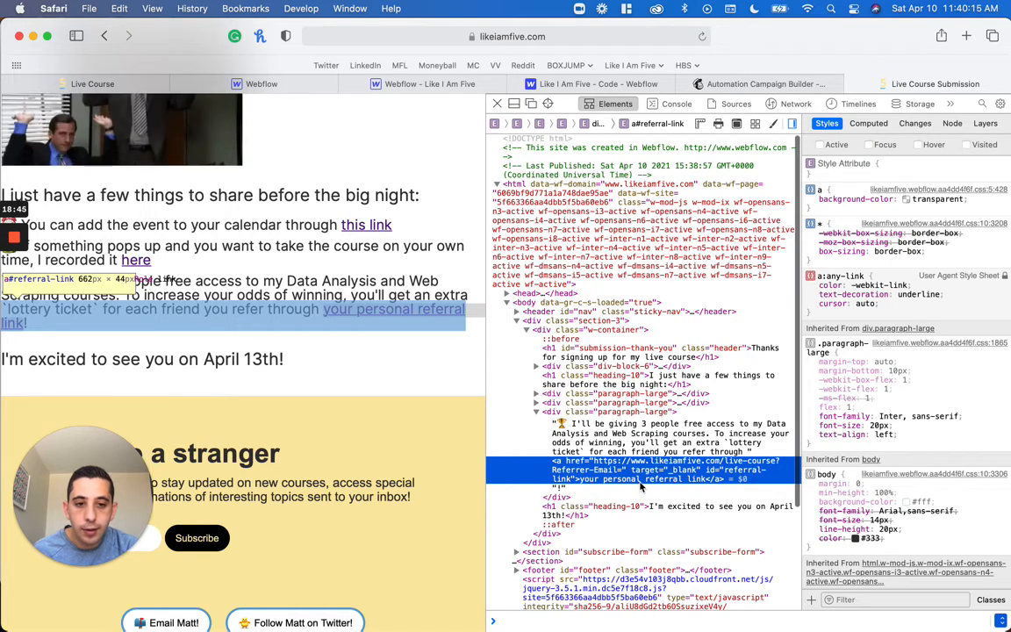
Check the referral link element's id attribute and inspect the thank-you heading on the submission page
double_click(738, 474)
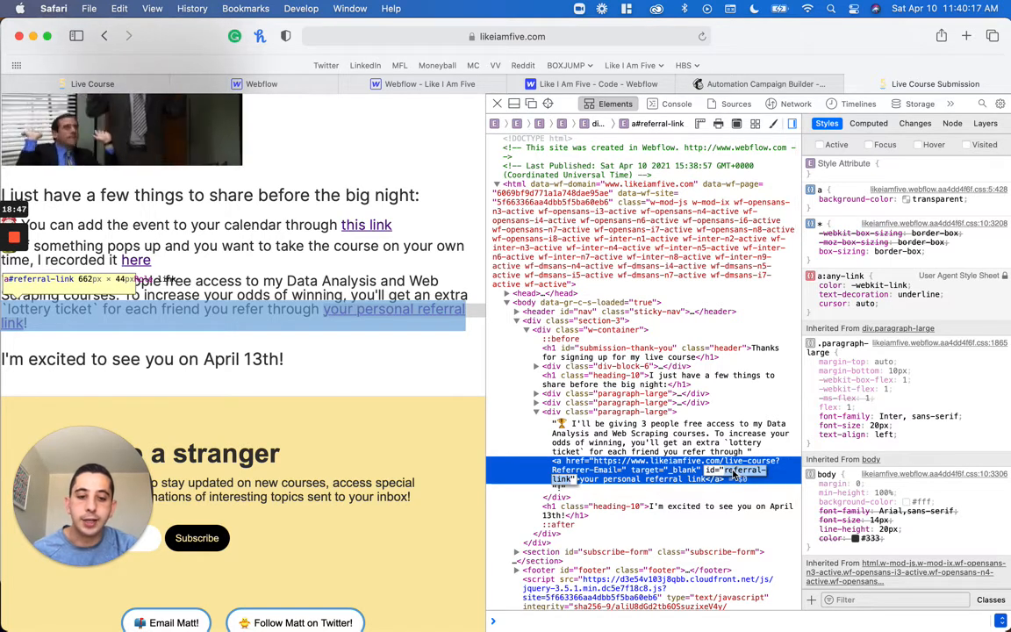
scroll(369, 437, up, 5)
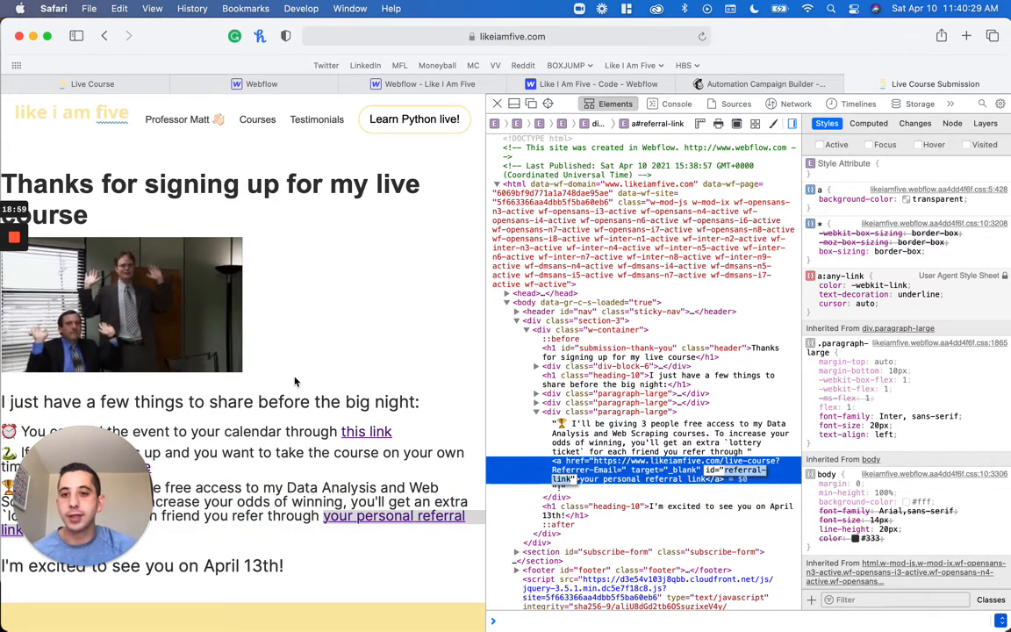
right_click(114, 211)
click(94, 194)
right_click(94, 194)
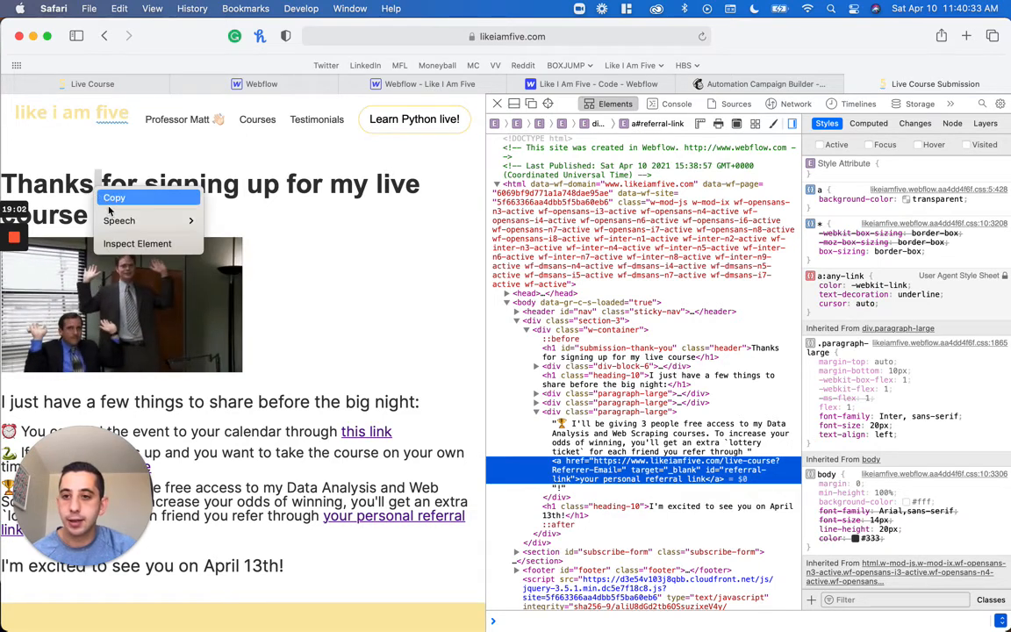
click(139, 241)
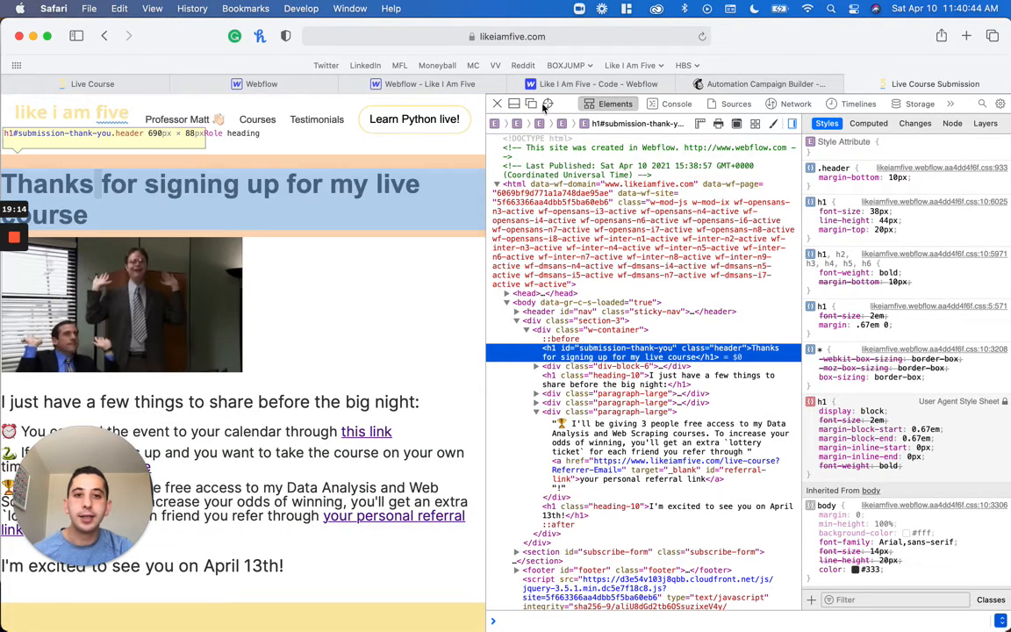
Return to the project's footer code and add blank lines below console.log(email) inside the last script
click(583, 83)
scroll(458, 353, down, 5)
scroll(912, 474, down, 15)
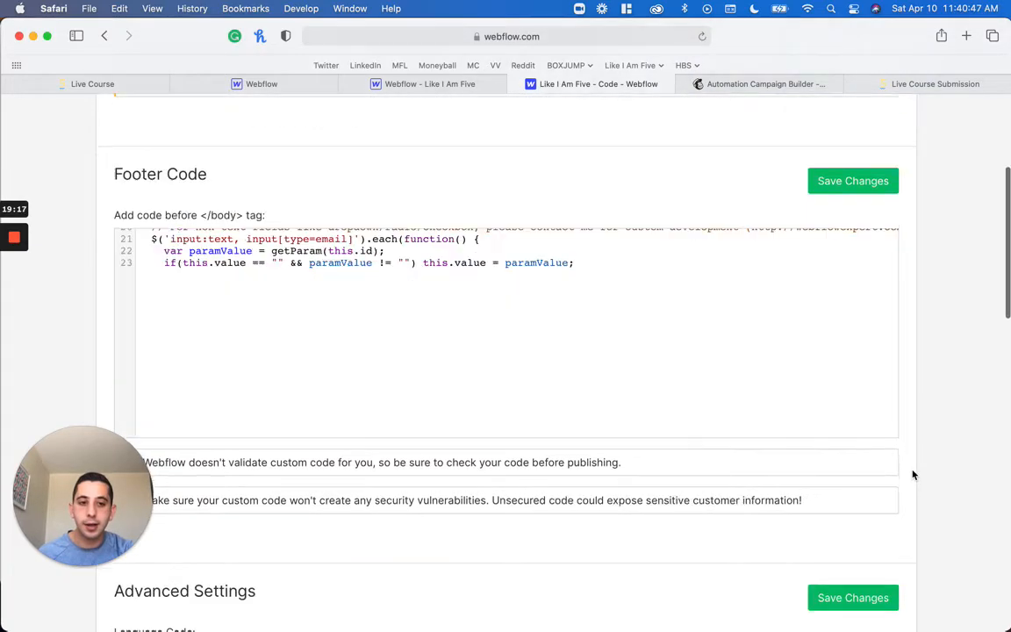
scroll(913, 475, up, 6)
scroll(913, 474, up, 5)
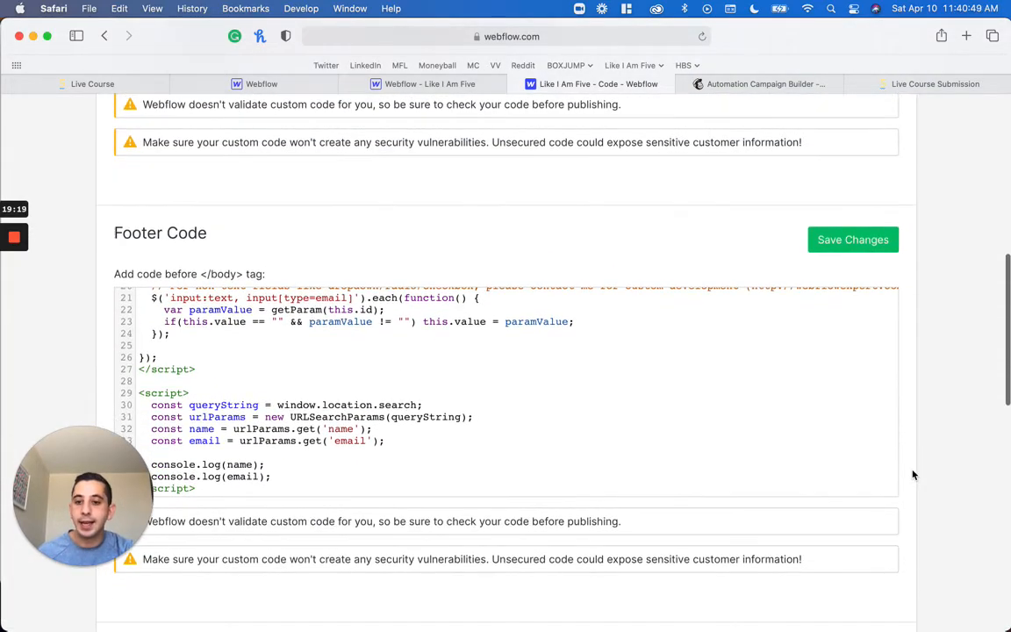
click(495, 447)
key(Down)
key(Down)
key(super+Right)
key(Return)
key(Return)
key(Return)
key(Return)
key(Return)
key(Return)
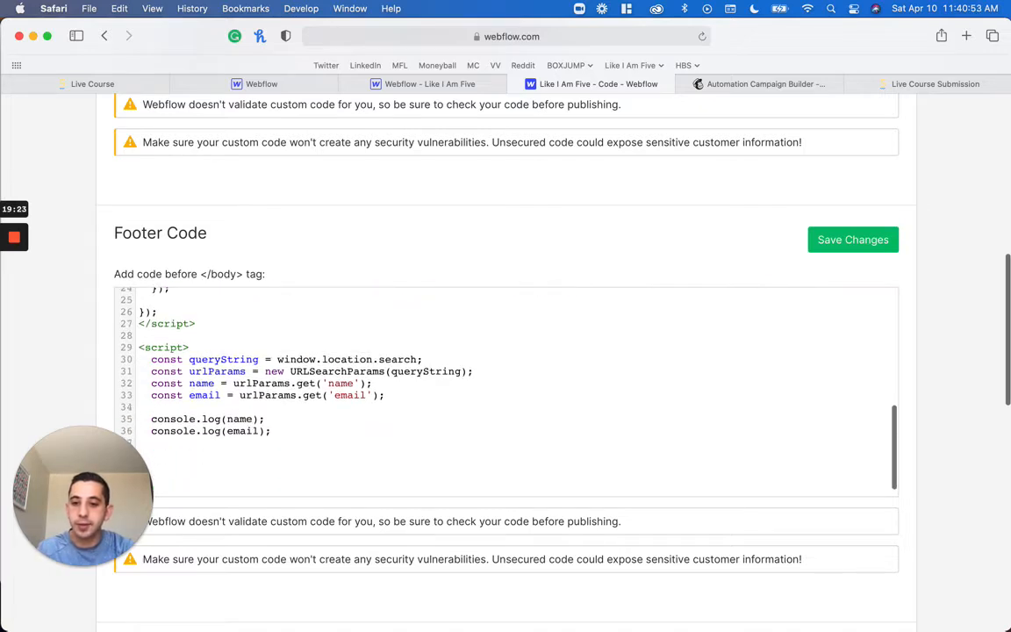
Trim the surplus blank lines in the last footer script and write const thankYouText = document.getElementById('') below the logs
scroll(505, 351, down, 2)
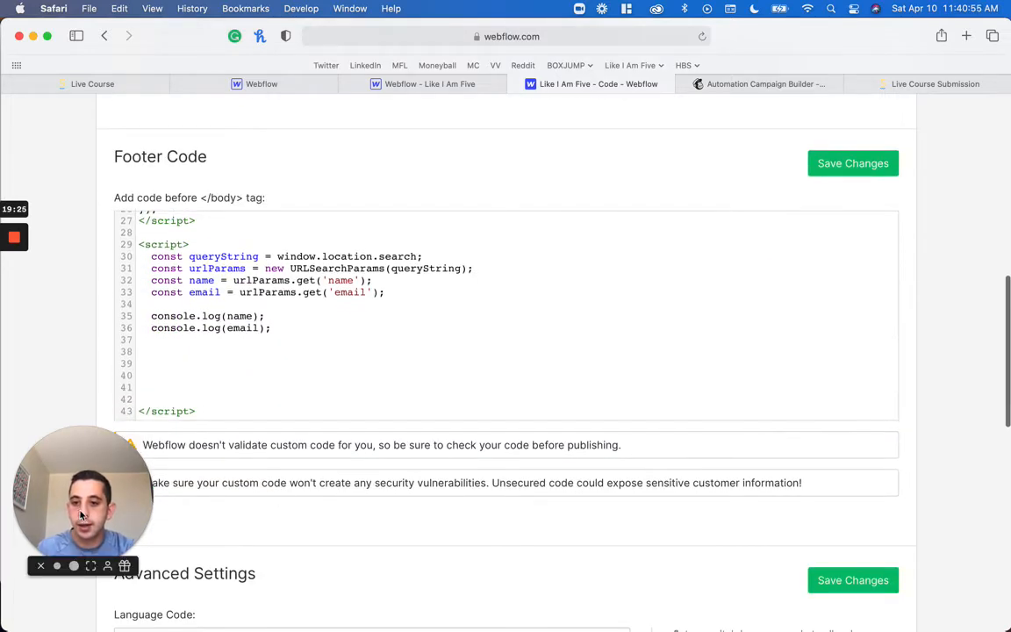
click(58, 474)
drag(58, 474, 928, 496)
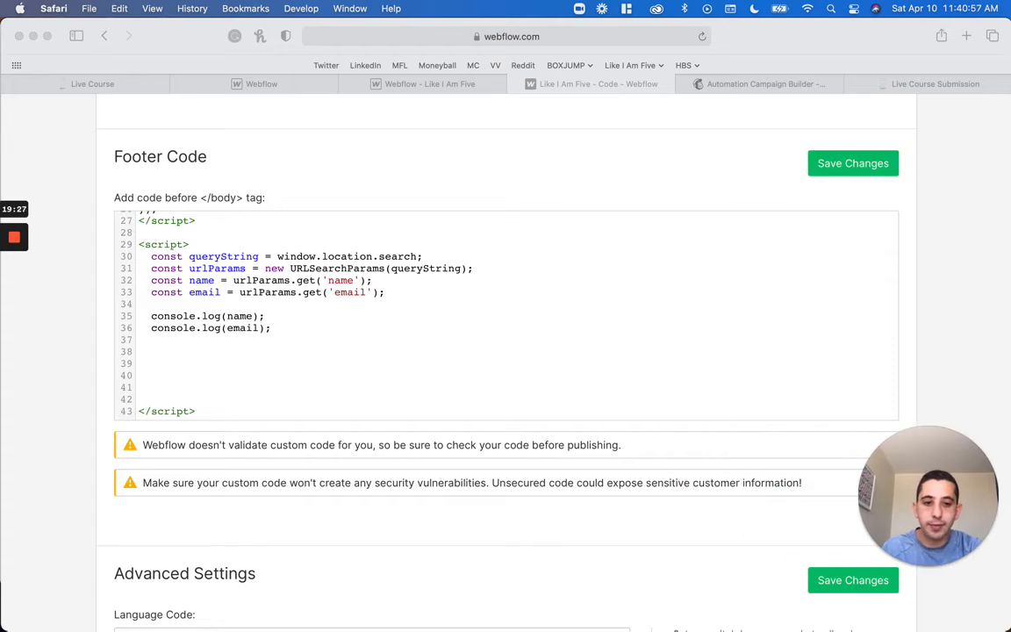
click(296, 349)
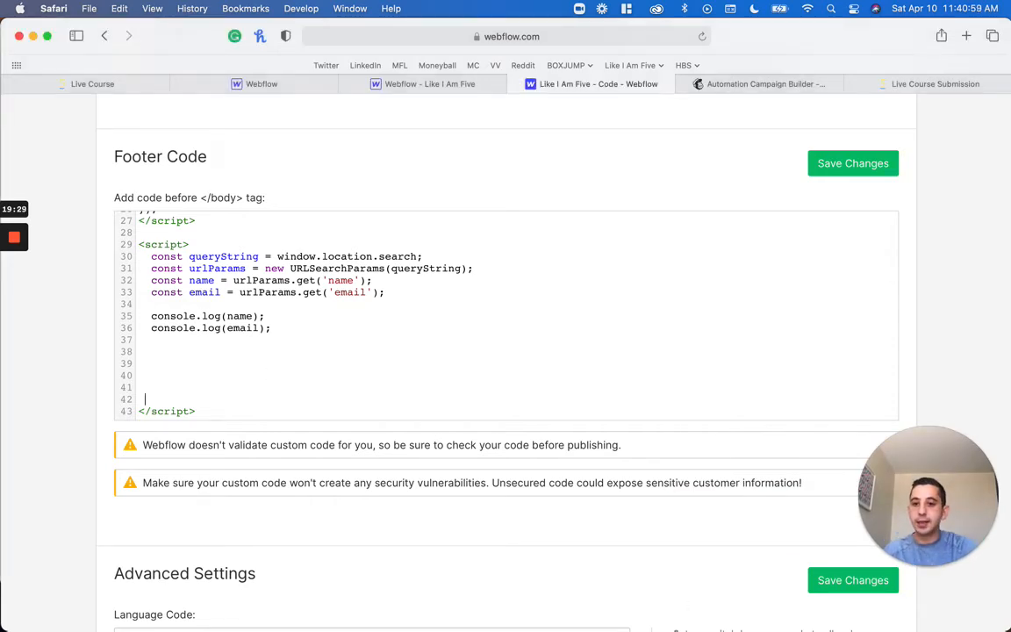
key(BackSpace)
key(BackSpace)
key(BackSpace)
key(BackSpace)
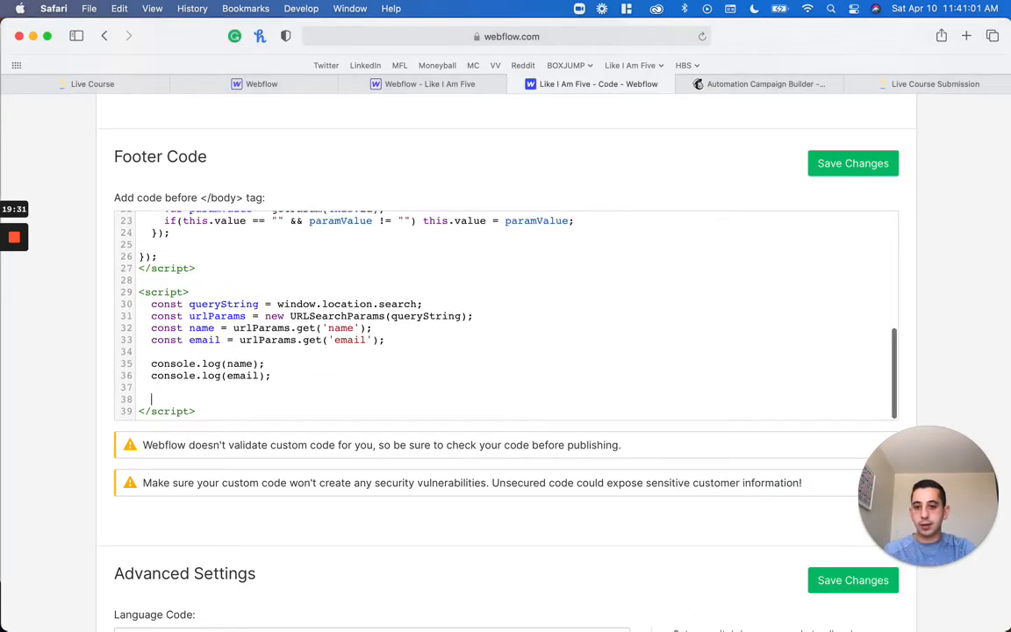
key(BackSpace)
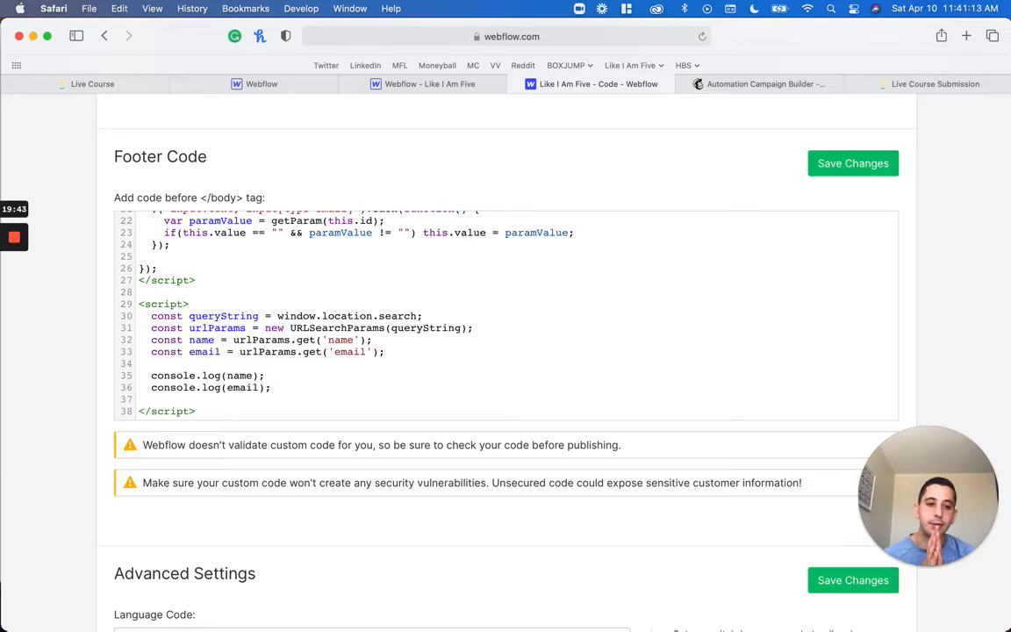
key(Return)
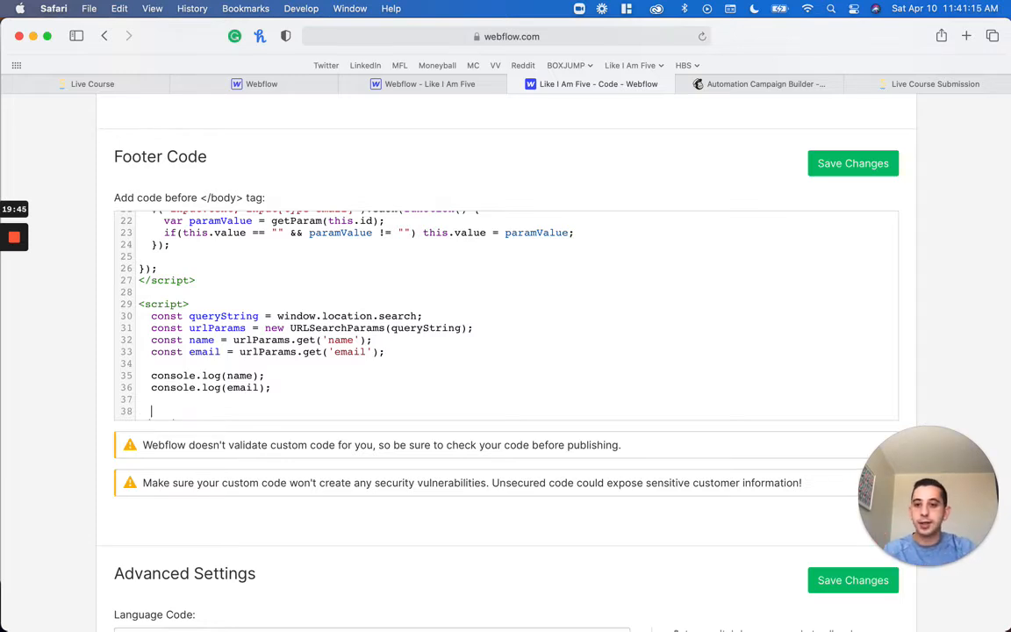
scroll(507, 316, down, 1)
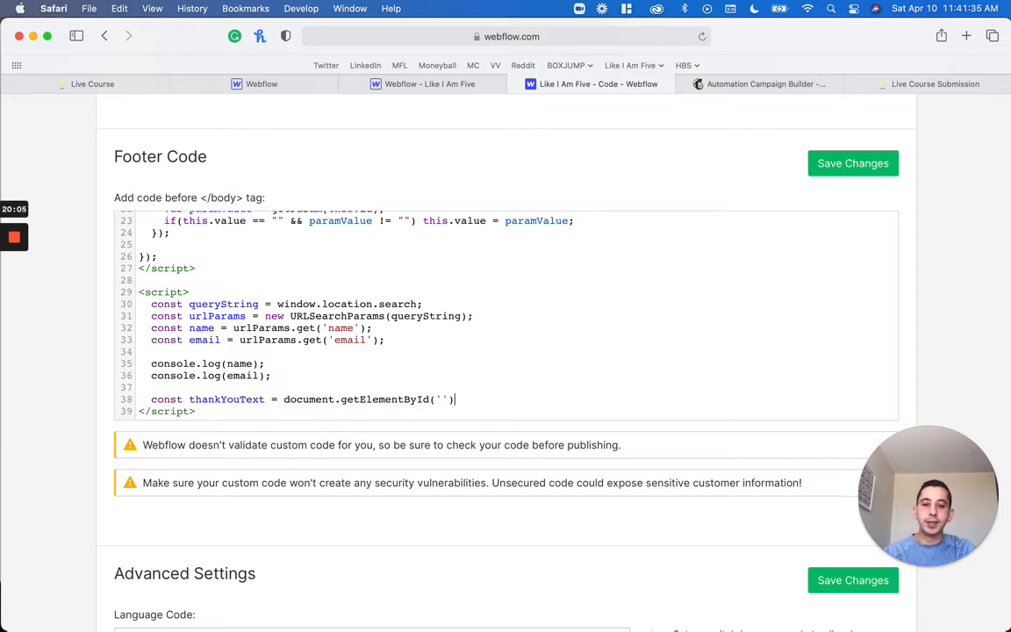
Copy the thank-you heading's id from the submission page and complete the thankYouText line with 'submission-thank-you' and .innerHTML;
click(956, 83)
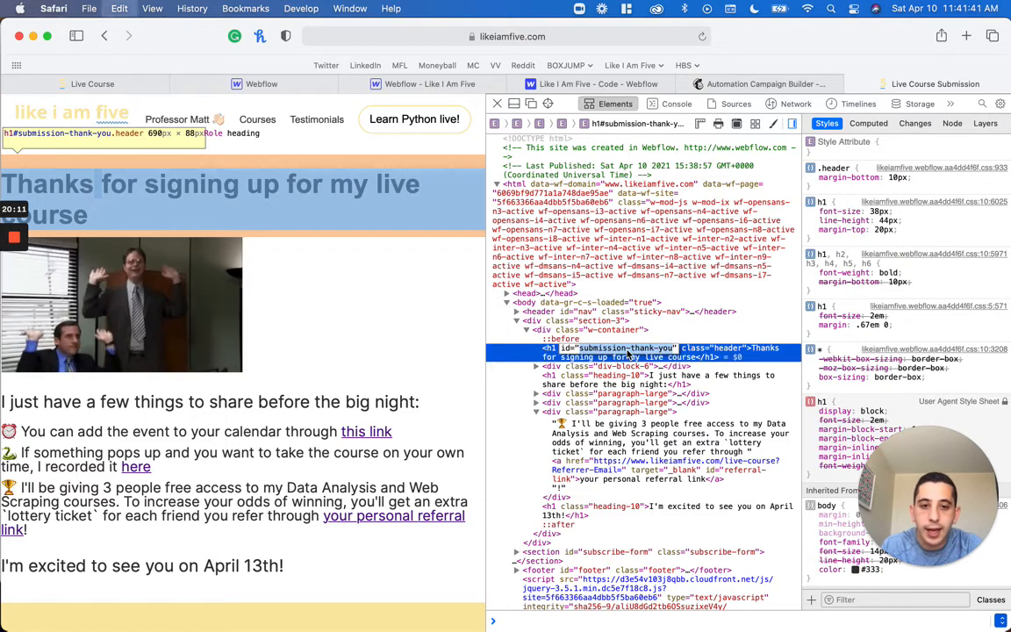
click(597, 84)
click(442, 400)
text(submission-thank-you)
key(Right)
key(Right)
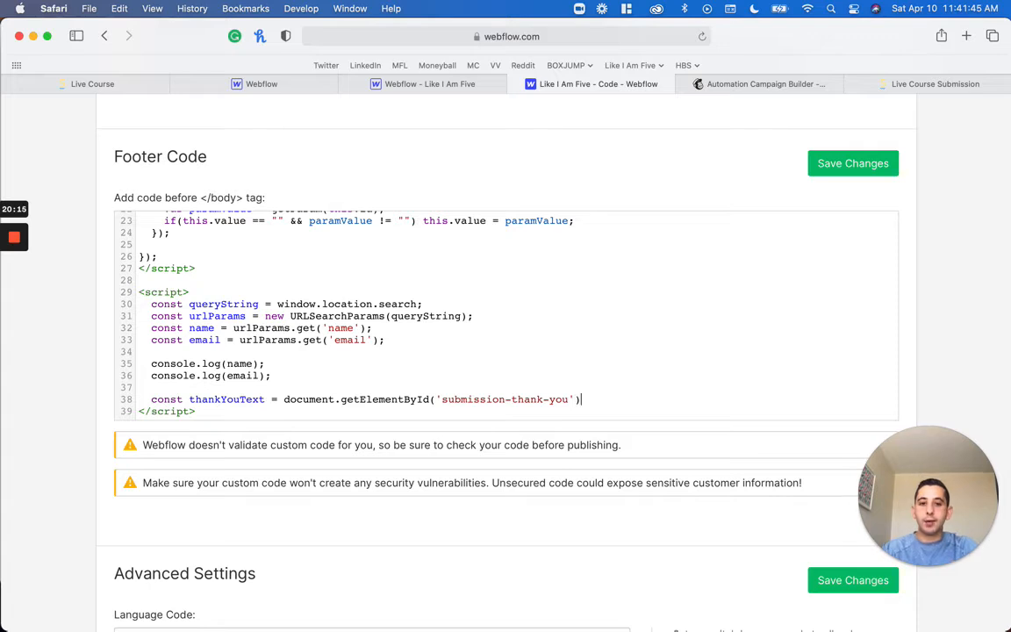
text(.inner)
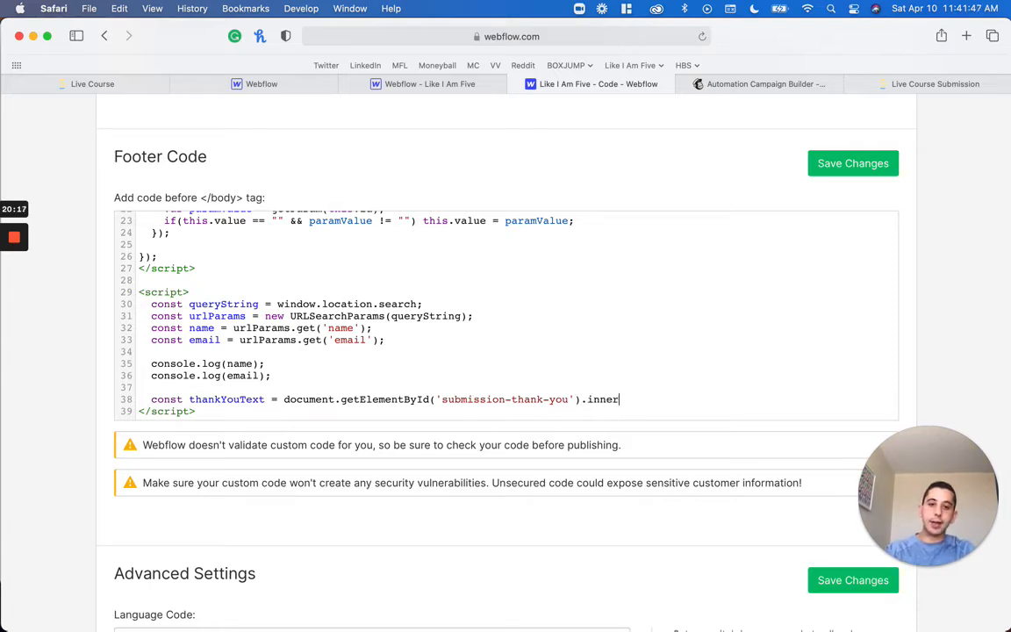
text(HTML;)
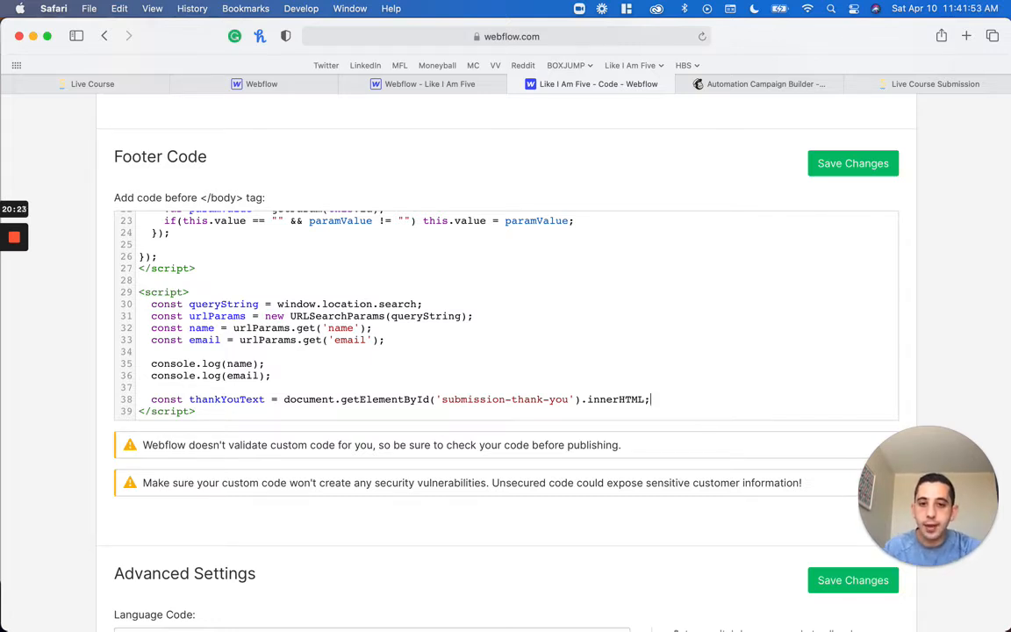
Add console.log(thankYouText); on the line below the thankYouText declaration
key(Return)
key(Up)
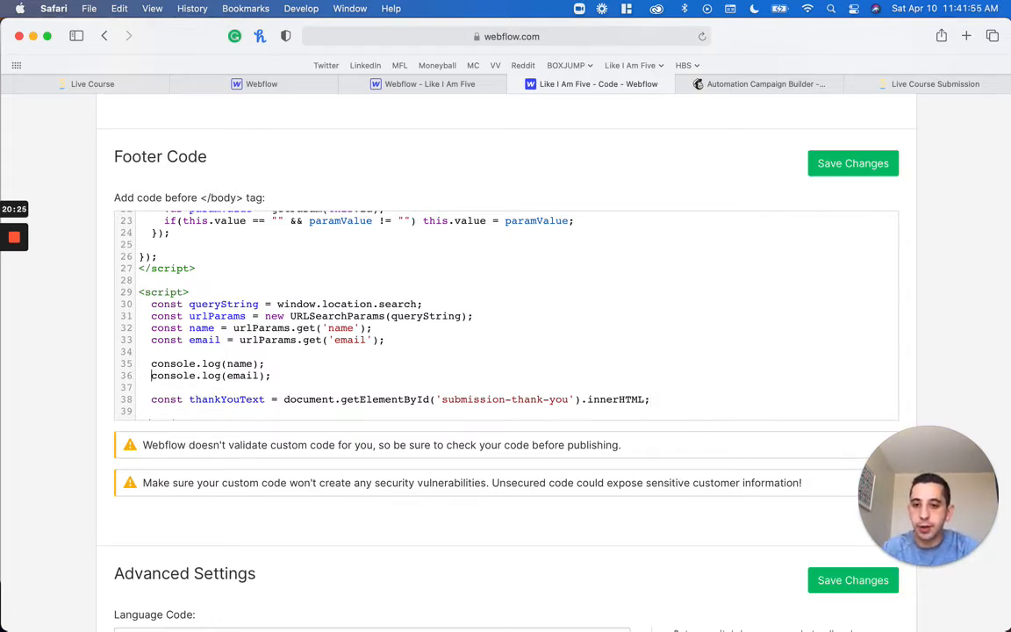
text(console.log)
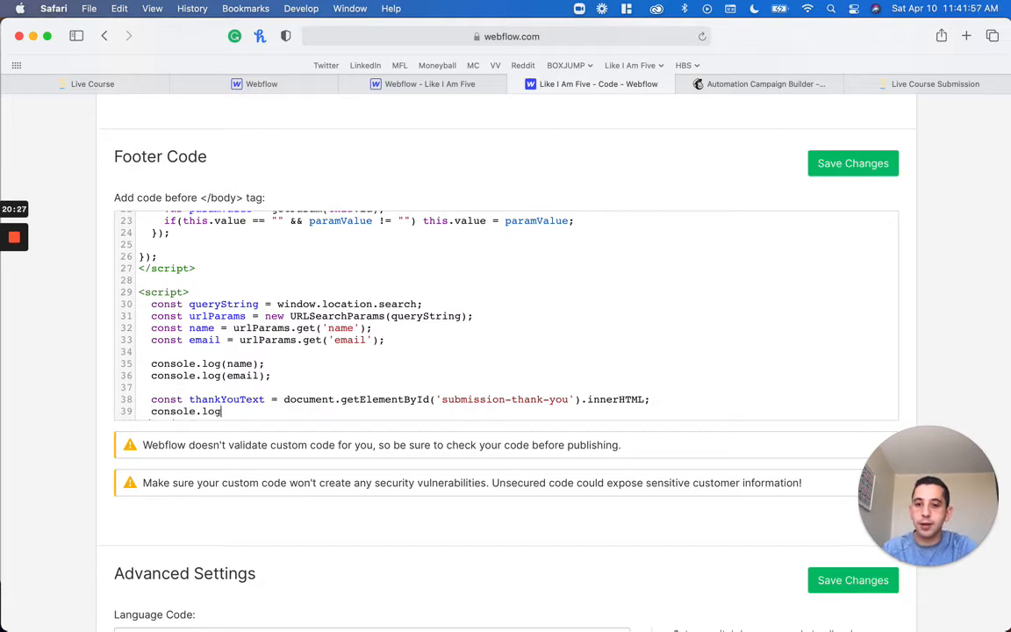
text((thankYouText);)
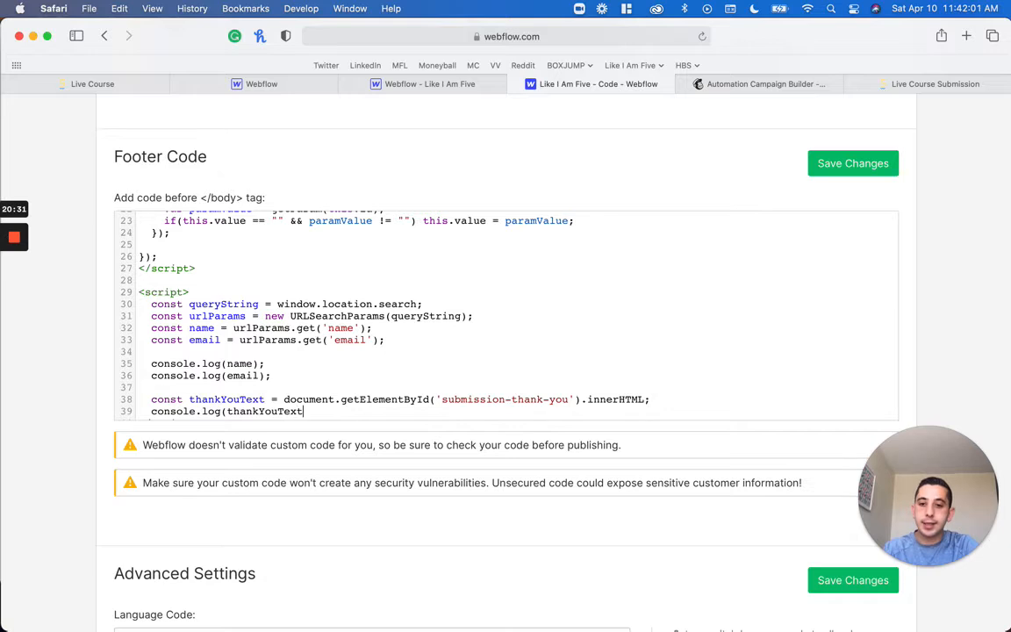
scroll(505, 312, down, 2)
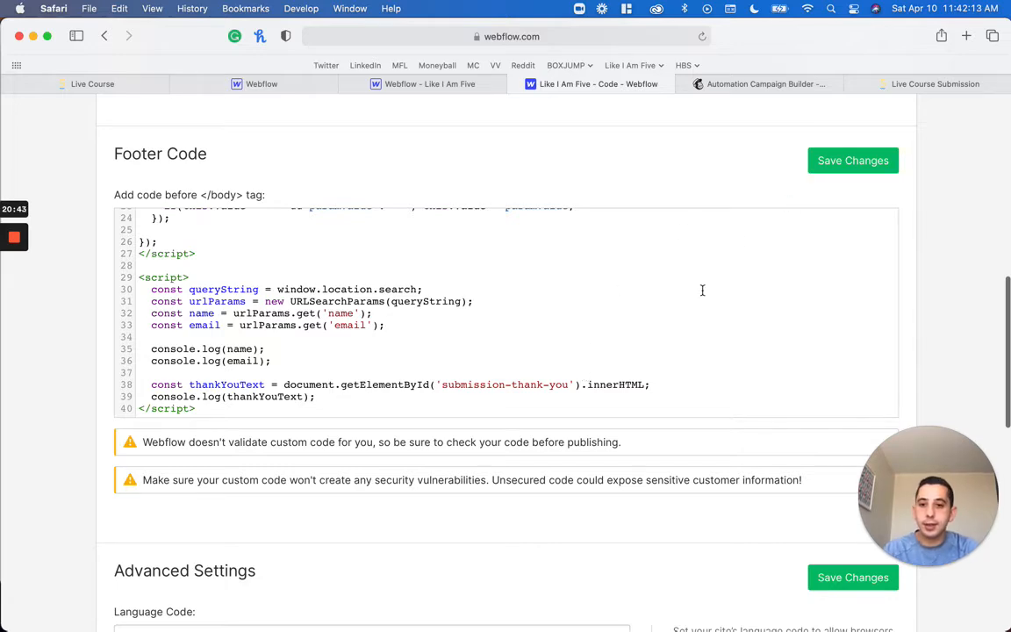
Leave a blank line and begin the declaration const referralLink = document.getElementById(' in the footer script
key(Return)
key(Return)
scroll(507, 312, down, 5)
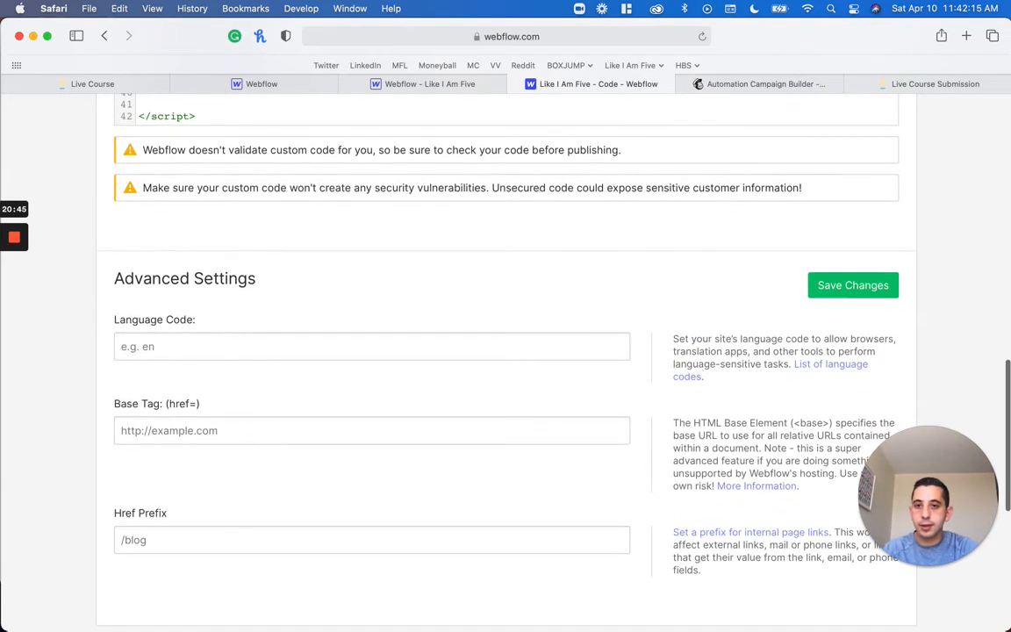
scroll(506, 312, up, 3)
text(co)
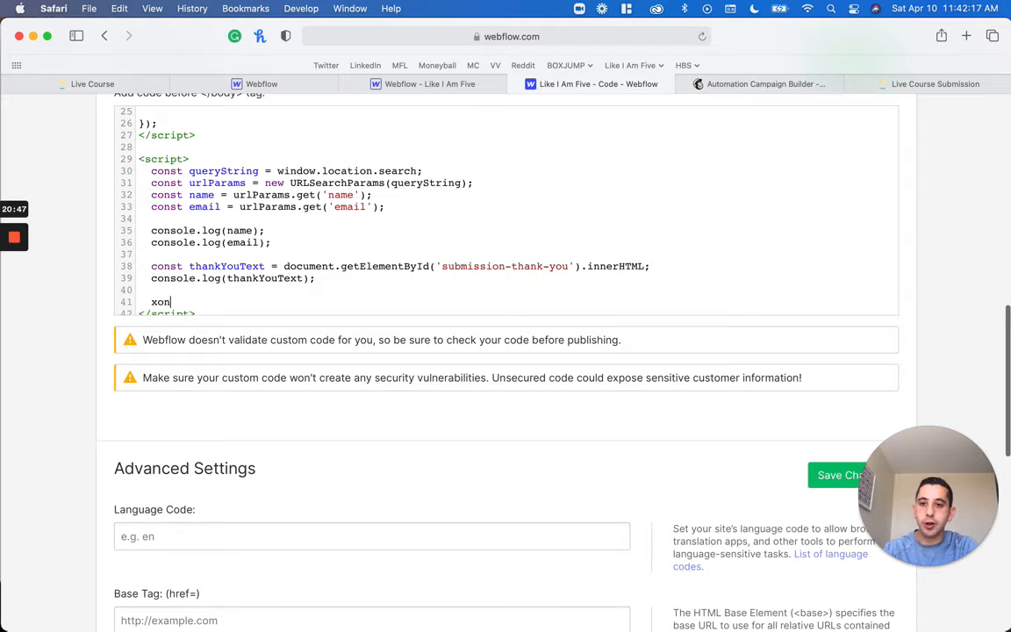
text(nst referralLink = document.getElementById(')
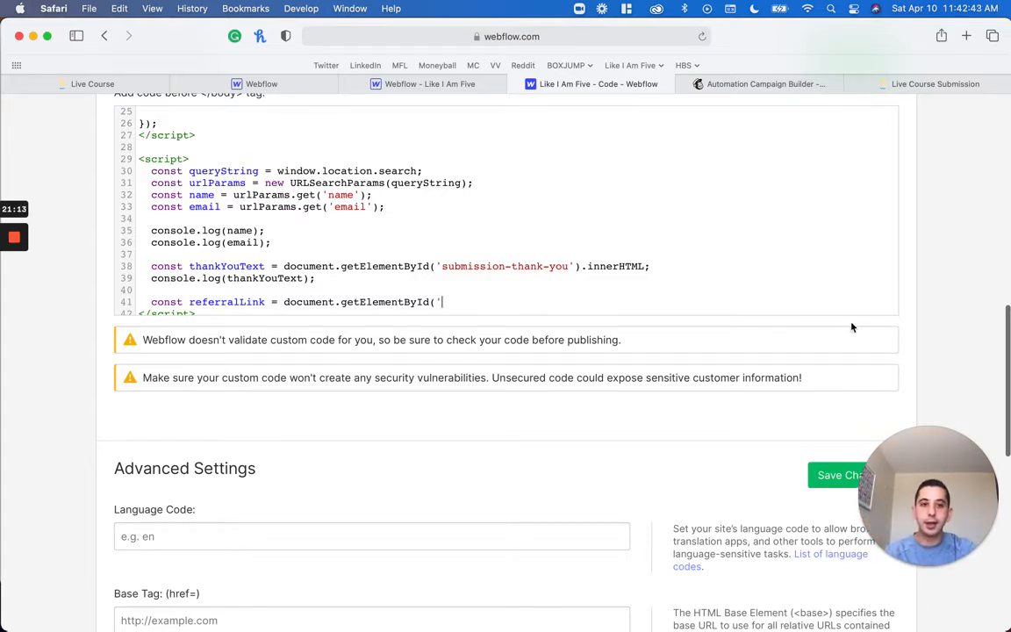
Copy the referral link's id from the submission page and complete the referralLink declaration with 'referral-link');
click(899, 84)
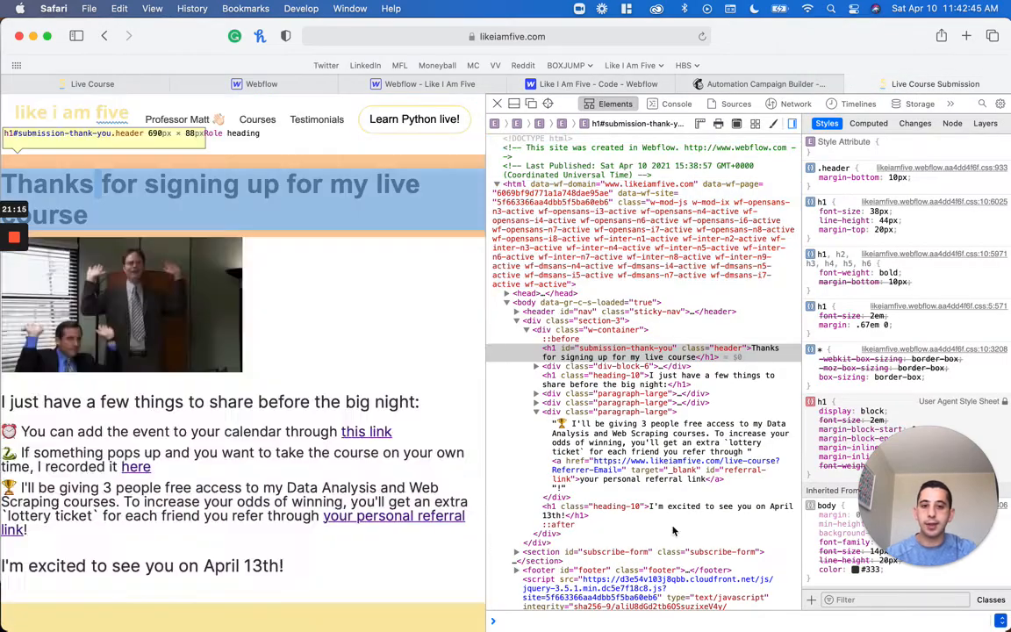
scroll(647, 459, down, 1)
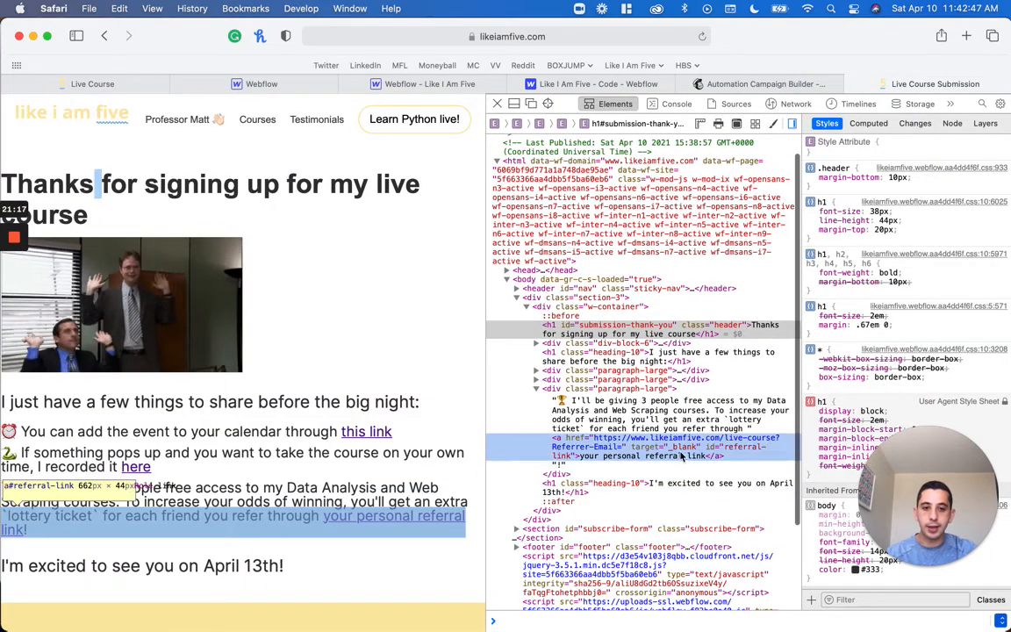
click(734, 447)
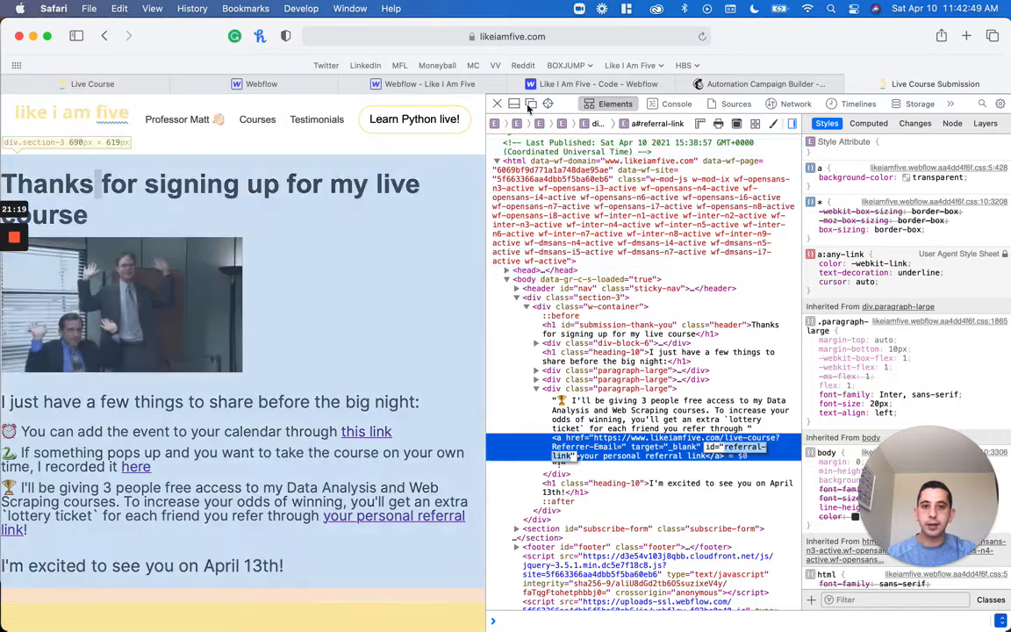
click(558, 83)
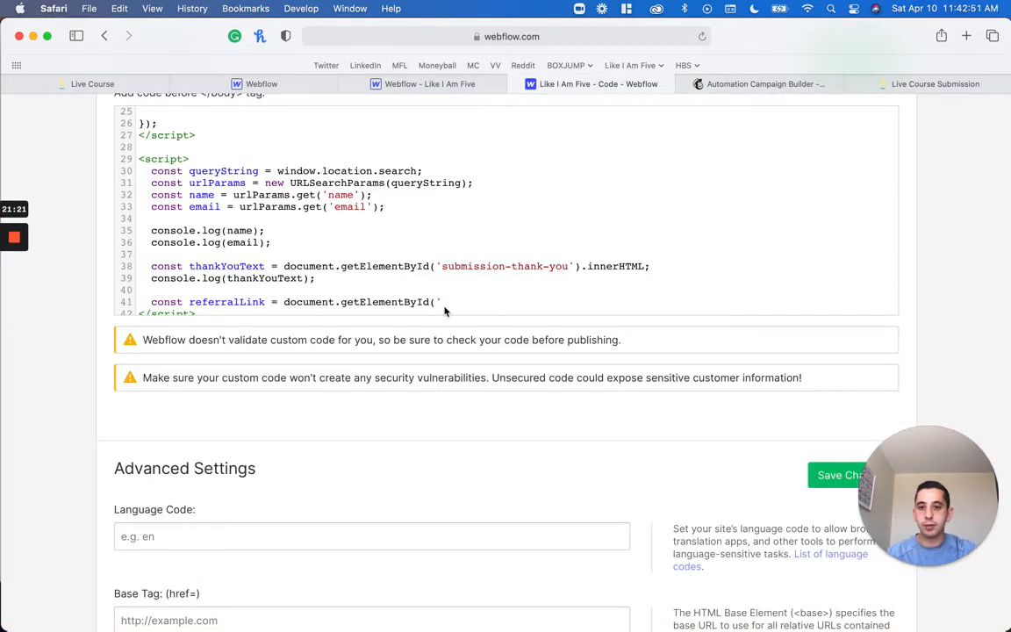
scroll(444, 311, down, 1)
click(482, 286)
text(referral-link;)
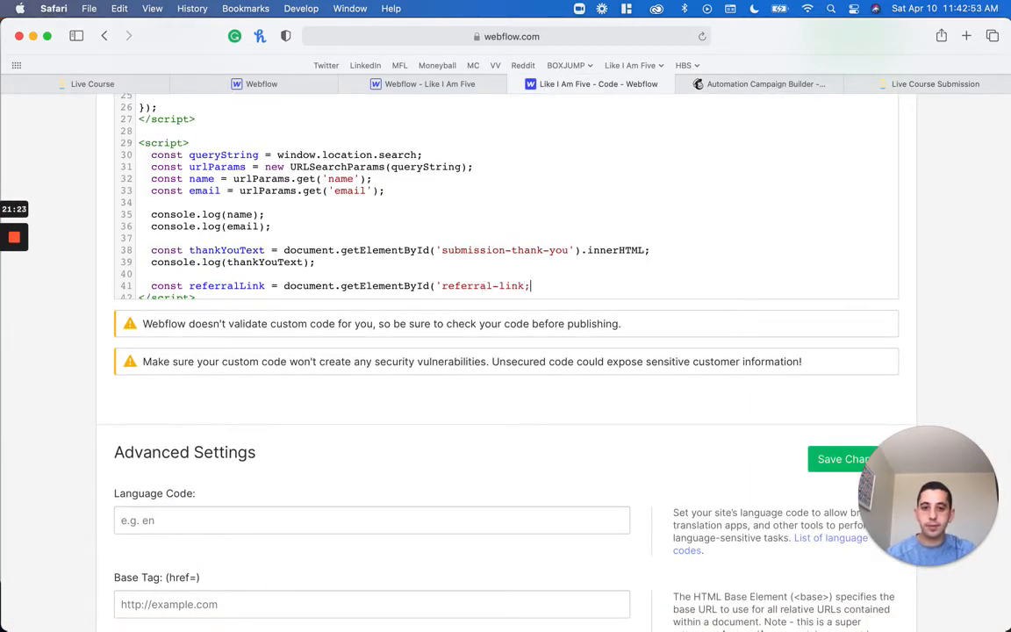
key(BackSpace)
text(');)
Add console.log(referralLink); on the line below the referralLink declaration
key(Return)
text(console.log()
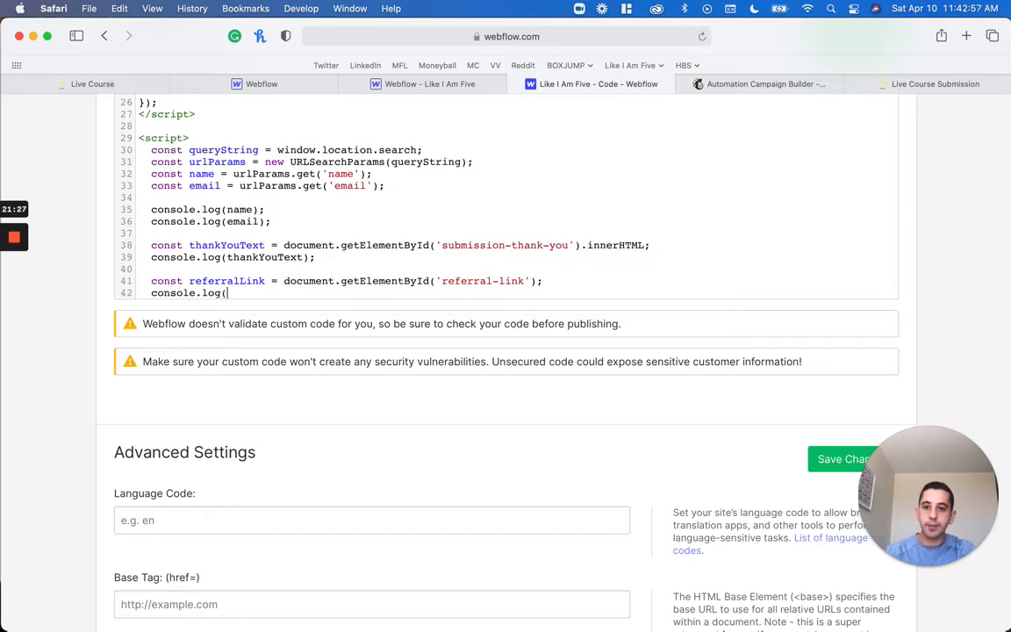
text(referralLin)
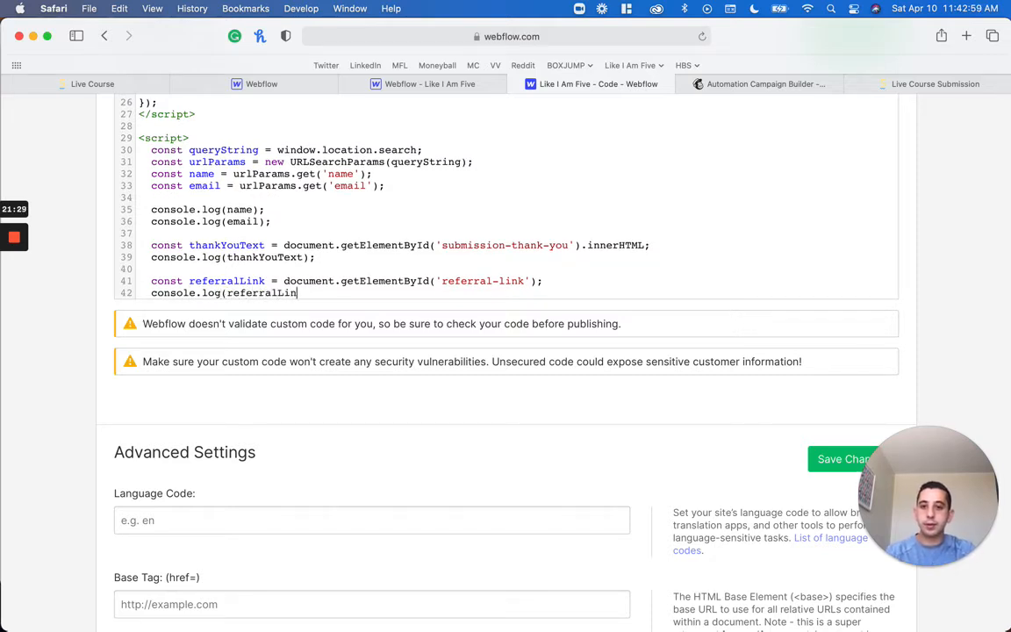
text(k);)
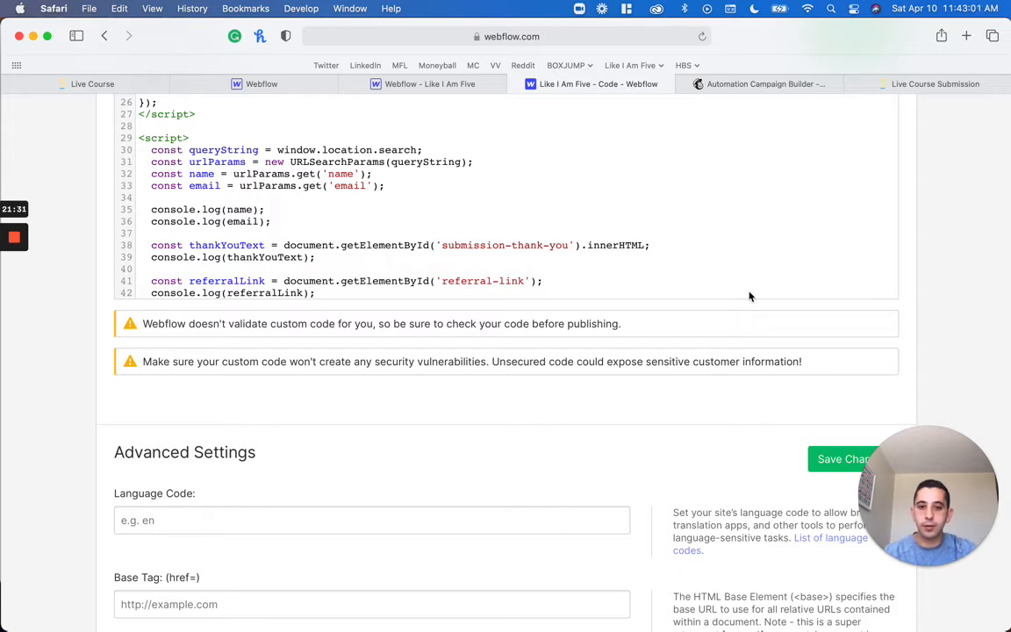
click(835, 465)
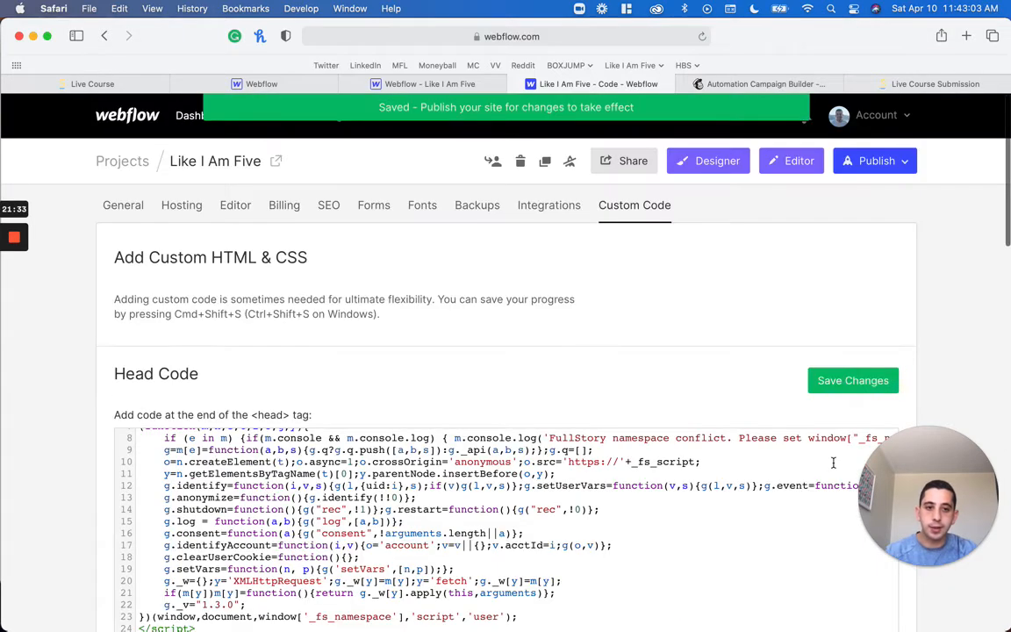
click(851, 166)
click(787, 309)
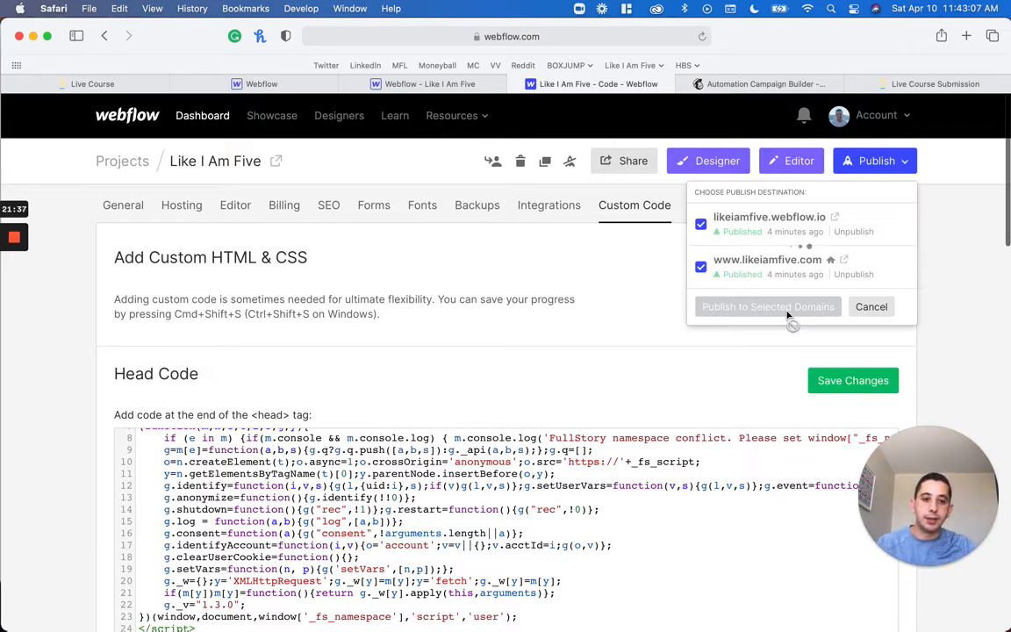
Check the submission page's console for the logged name, email, thank-you text and referral link element
click(934, 84)
click(676, 104)
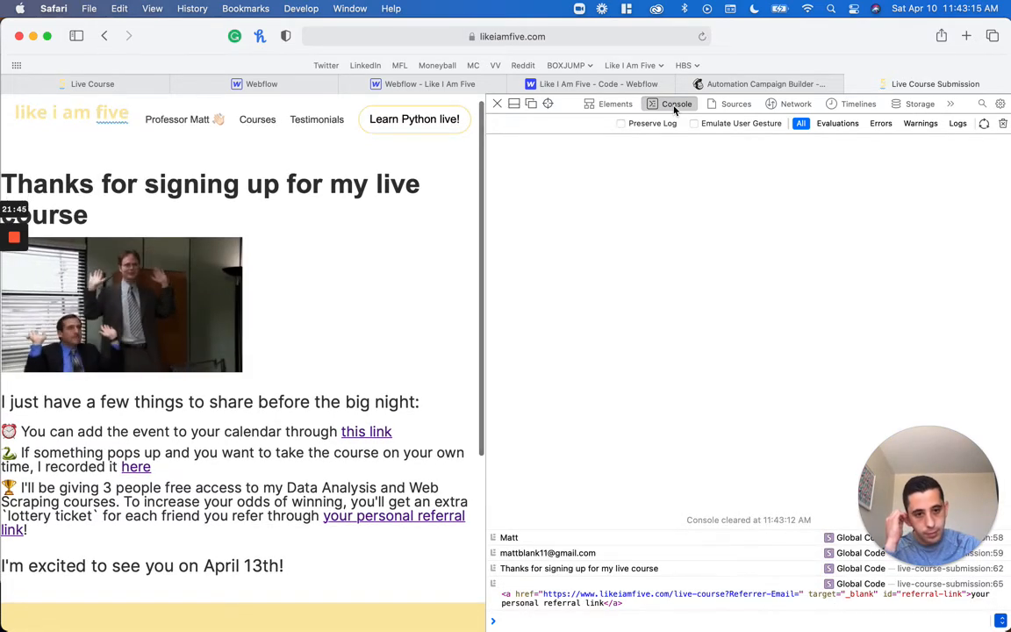
double_click(509, 537)
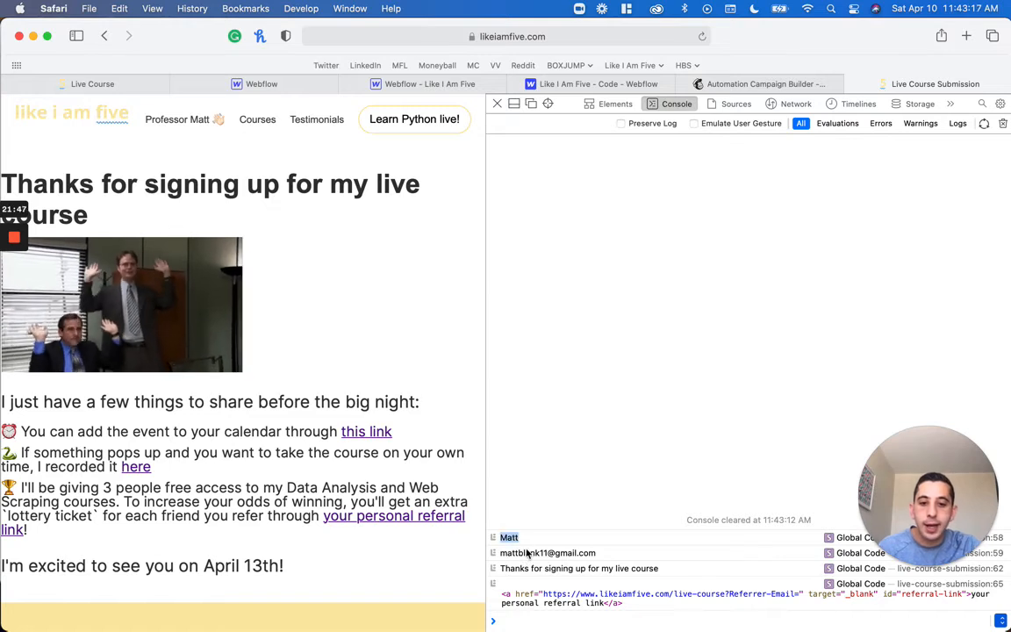
double_click(528, 553)
double_click(536, 566)
drag(537, 567, 607, 566)
click(619, 568)
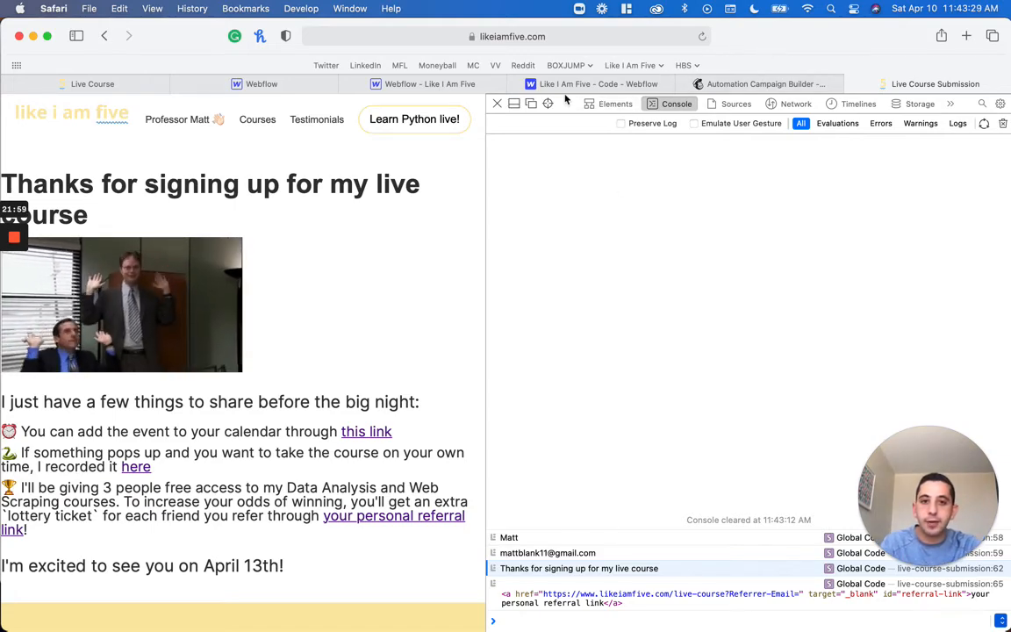
Add an empty if (name) { } block directly below the thankYouText declaration in the site's footer script
click(526, 86)
scroll(521, 293, down, 20)
scroll(521, 293, up, 10)
scroll(521, 293, up, 4)
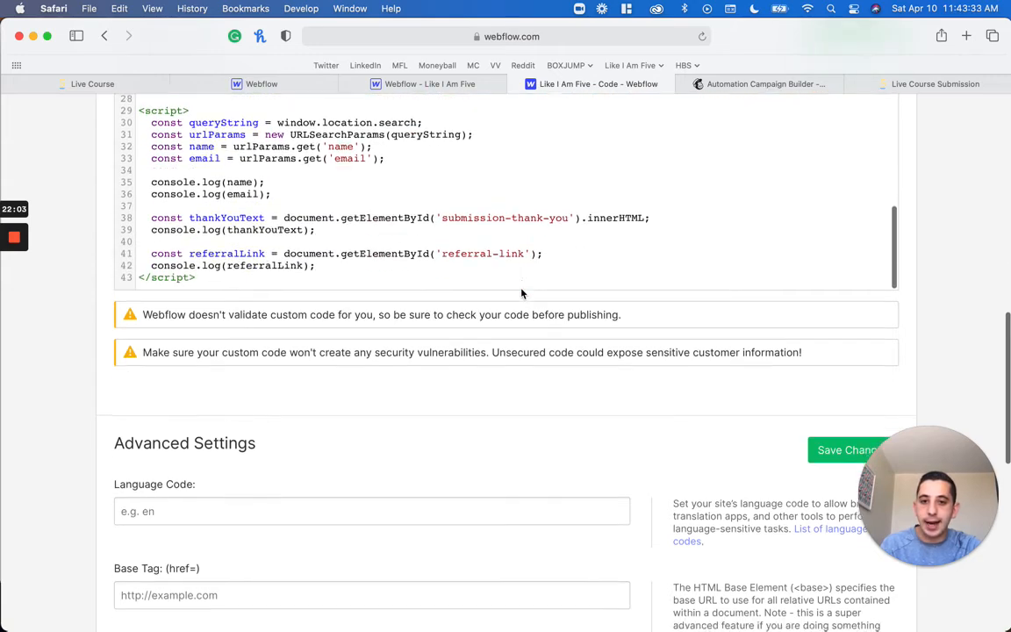
click(653, 272)
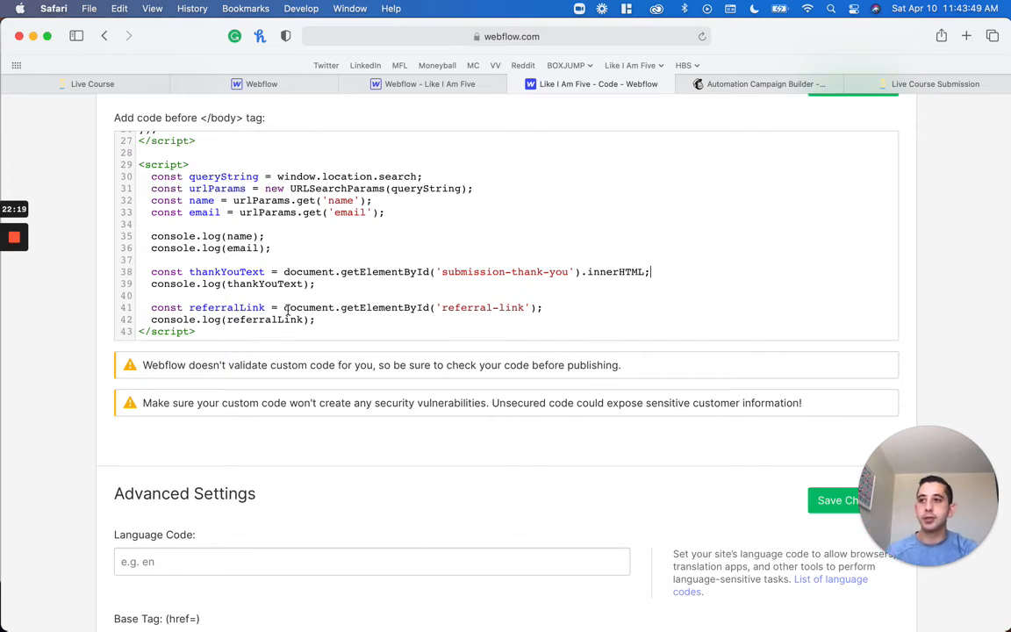
key(Return)
text(if (name) )
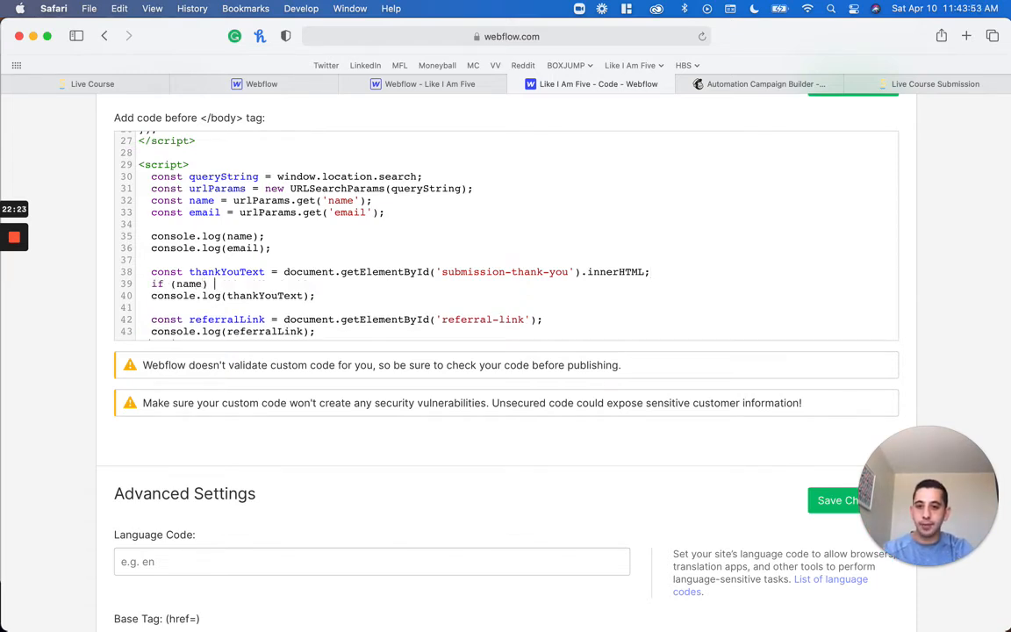
text({)
key(Return)
text(})
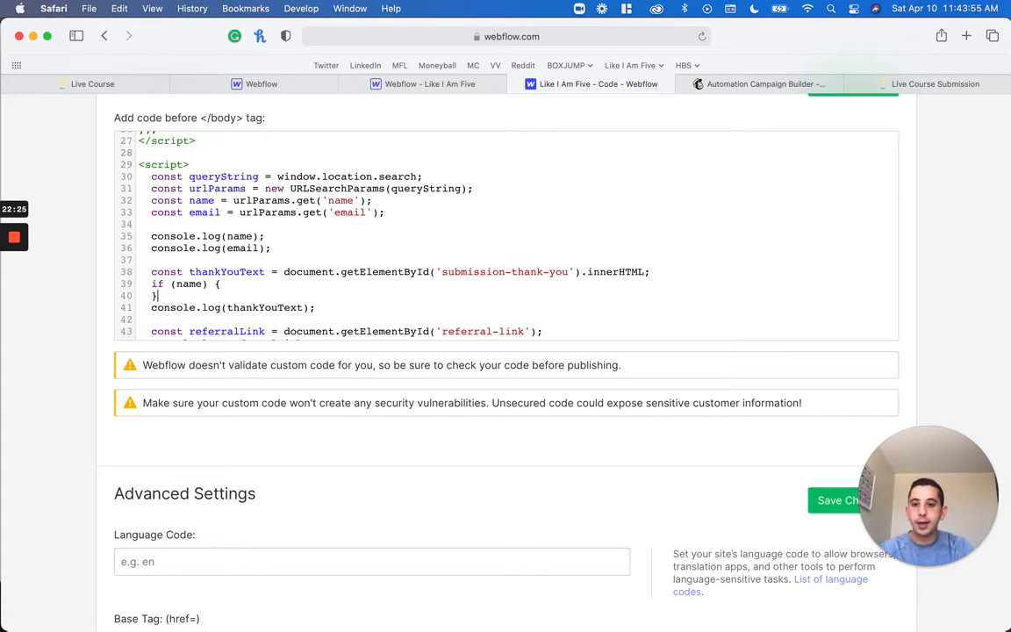
Extend the if (name) block with an empty else { } branch, leaving a blank line inside each branch
key(super+Right)
key(Return)
text(else {)
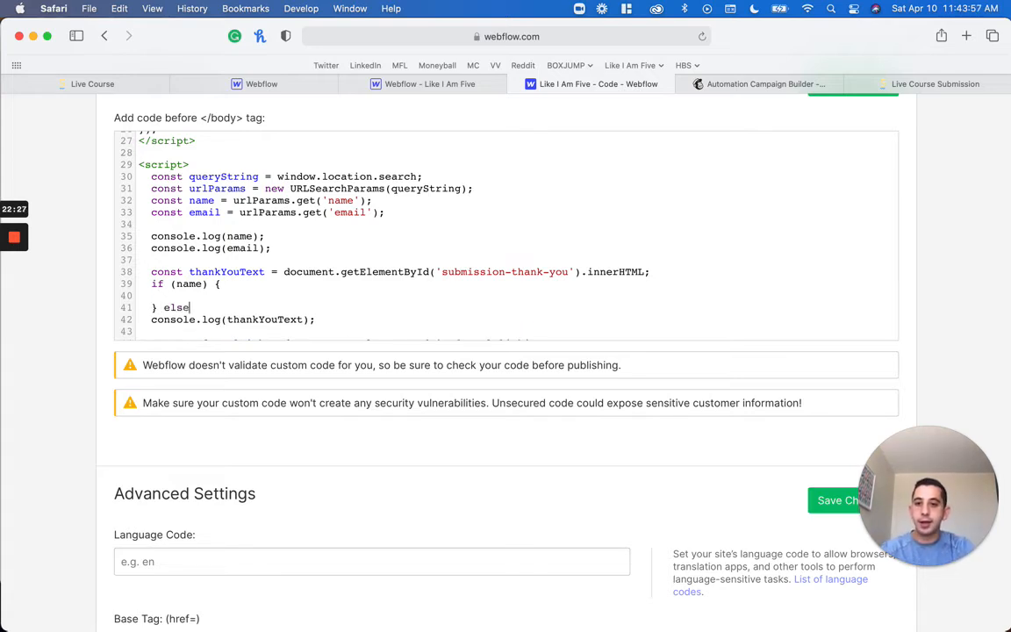
key(Return)
text(})
key(Return)
scroll(504, 235, down, 3)
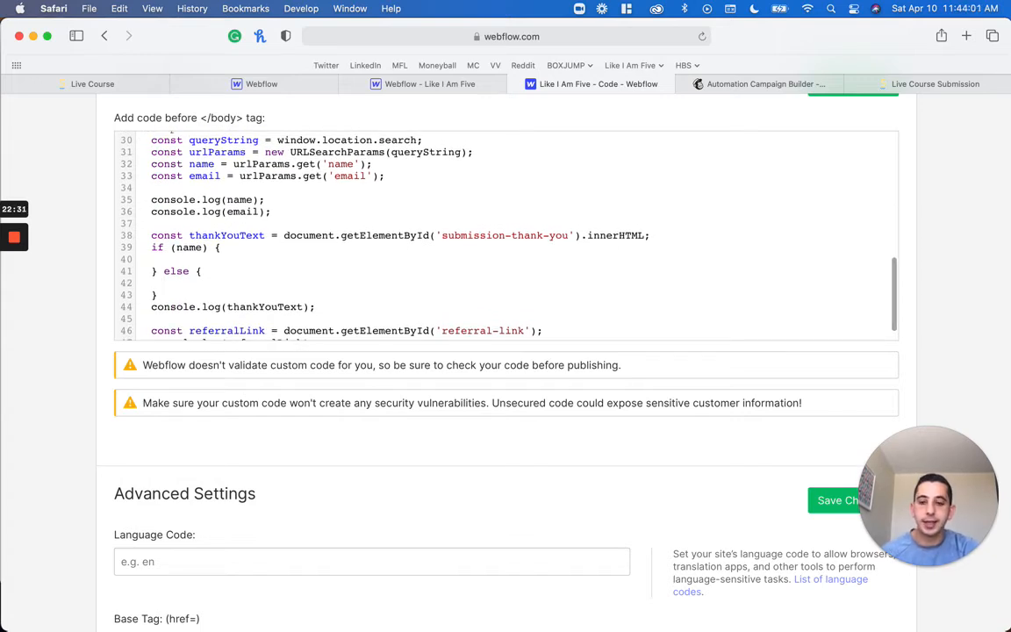
Write document.getElementById('submission-thank-you').innerHTML in the else branch, reusing the element reference from the thankYouText declaration
text(document)
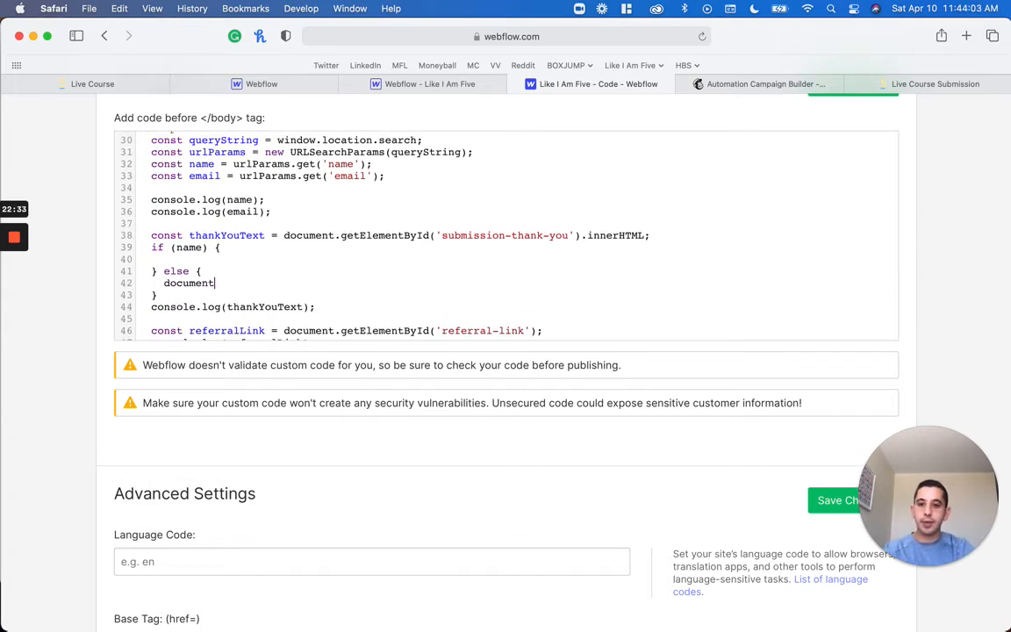
text(.)
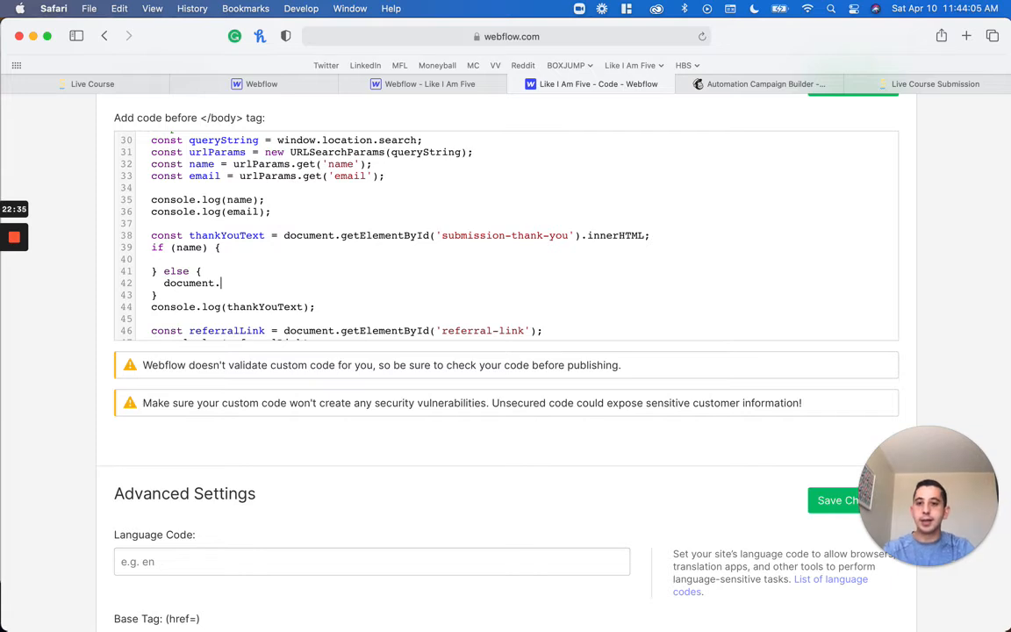
text(getElementById)
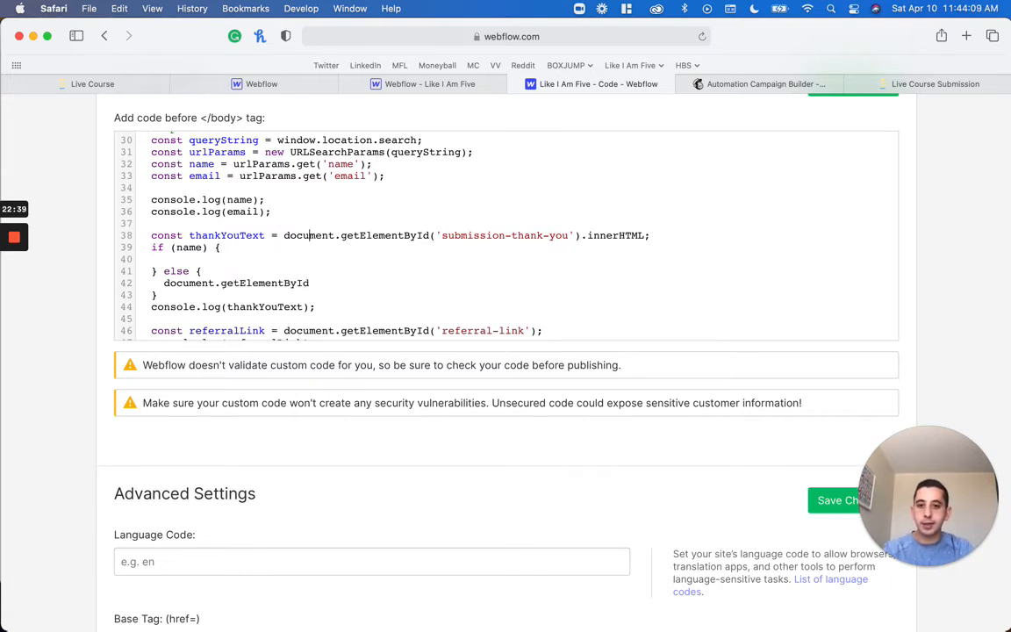
key(shift+super+Right)
key(super+c)
key(Right)
key(Down)
key(Down)
key(Down)
key(alt+shift+Left)
key(alt+shift+Left)
key(alt+shift+Left)
key(super+v)
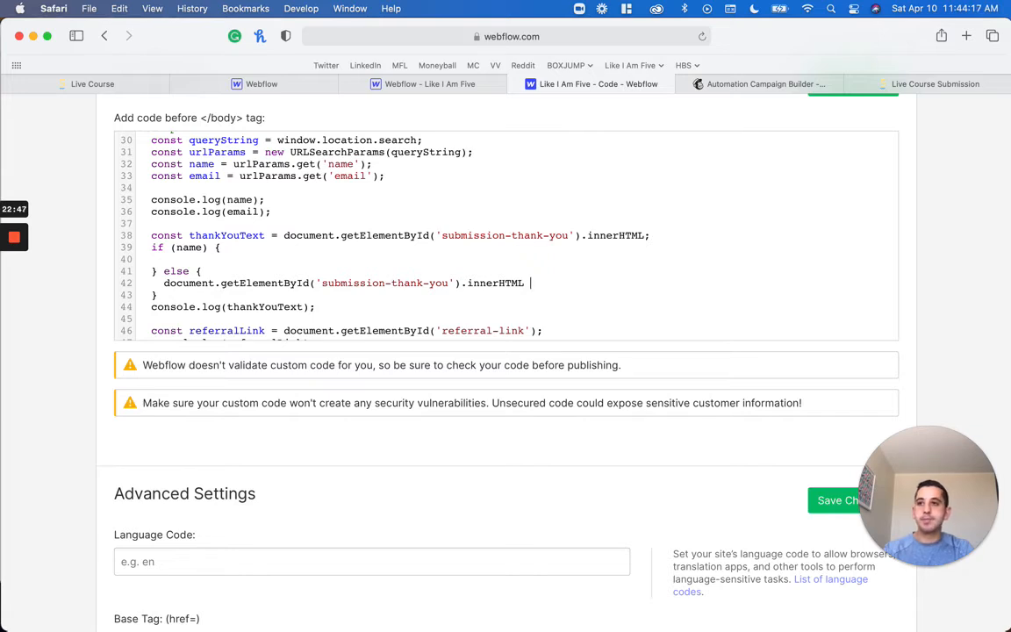
Complete the else branch's innerHTML assignment with = `${thankYouText}!`
text(=)
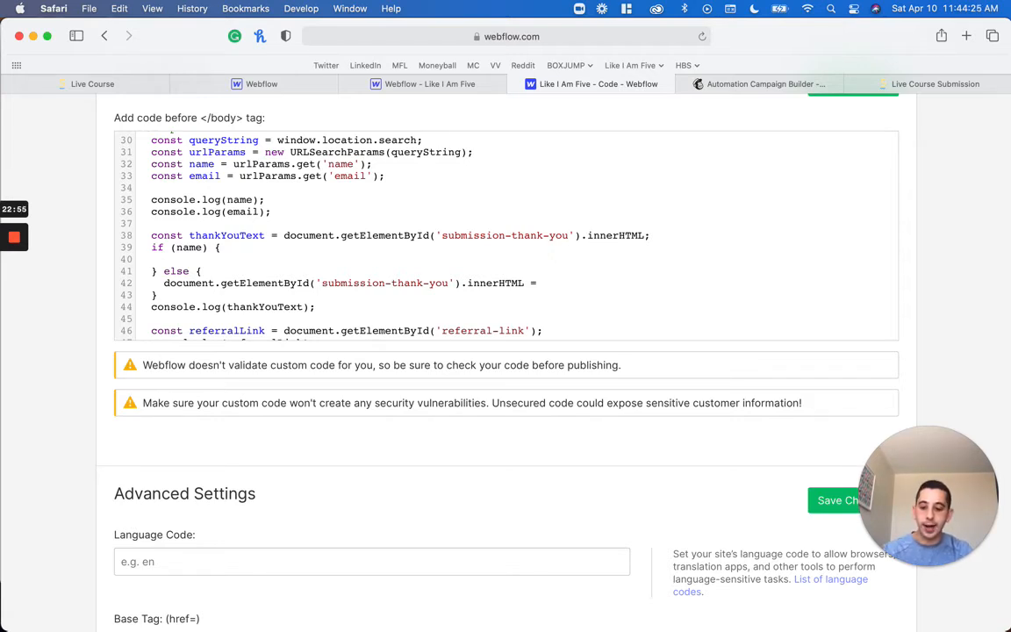
text(``)
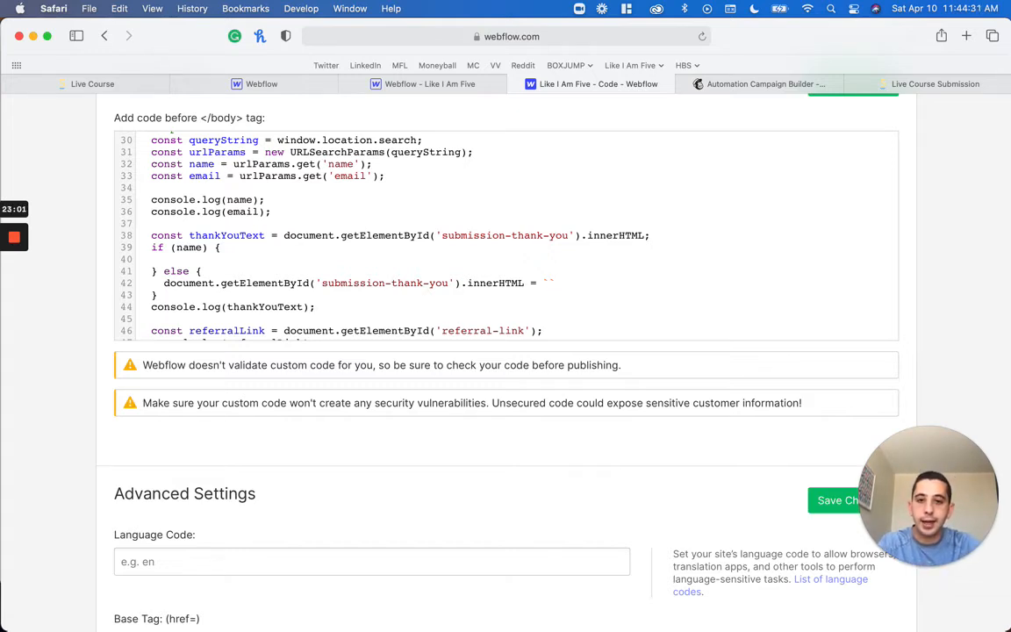
text(${})
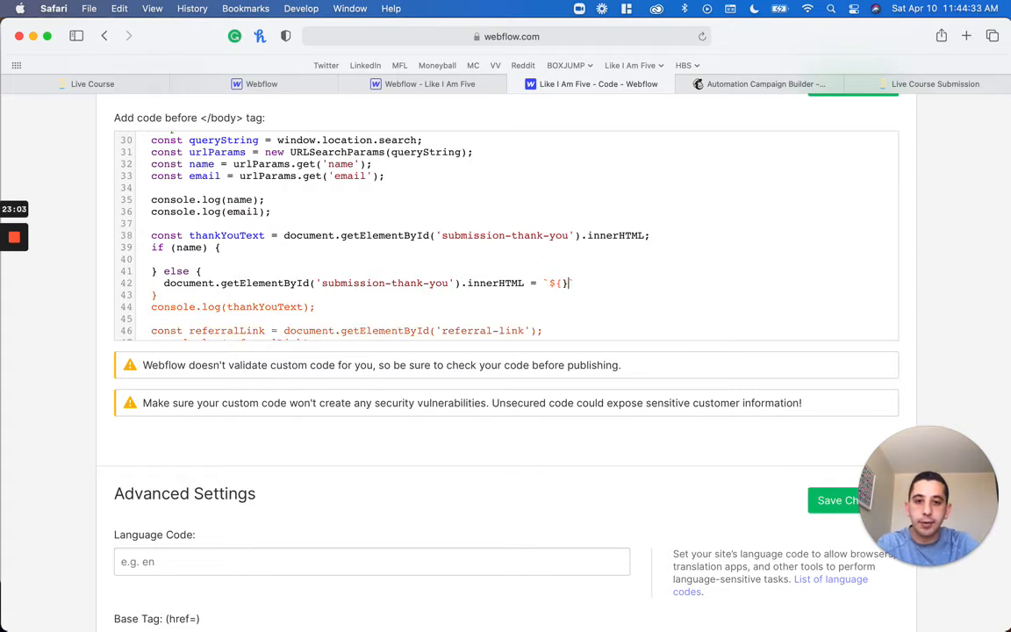
text(thankYouTex)
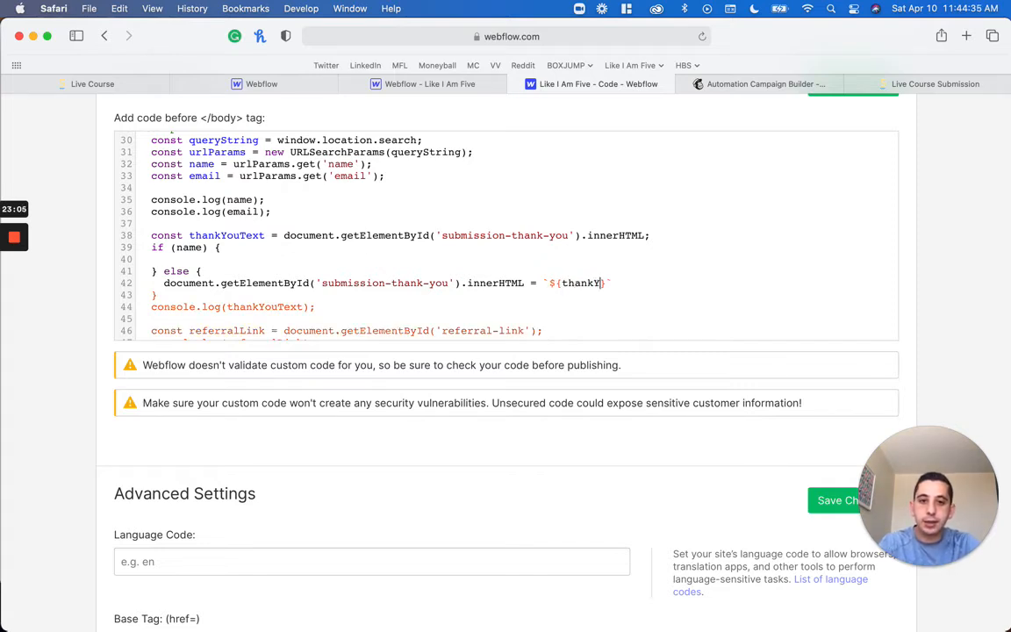
text(t}!)
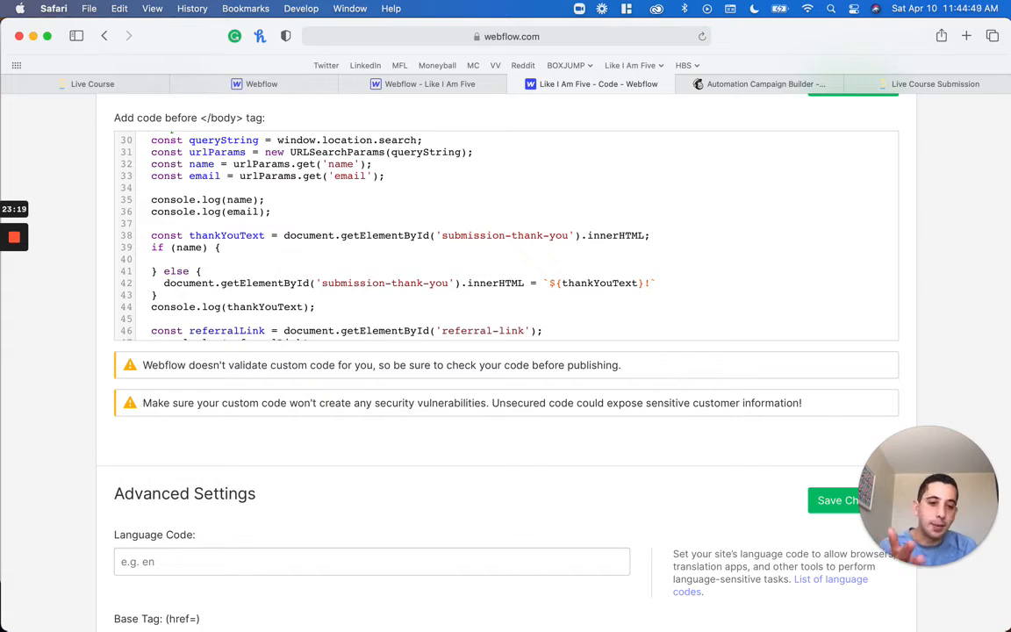
Copy the else branch's innerHTML assignment into the empty if (name) branch
key(super+shift+Left)
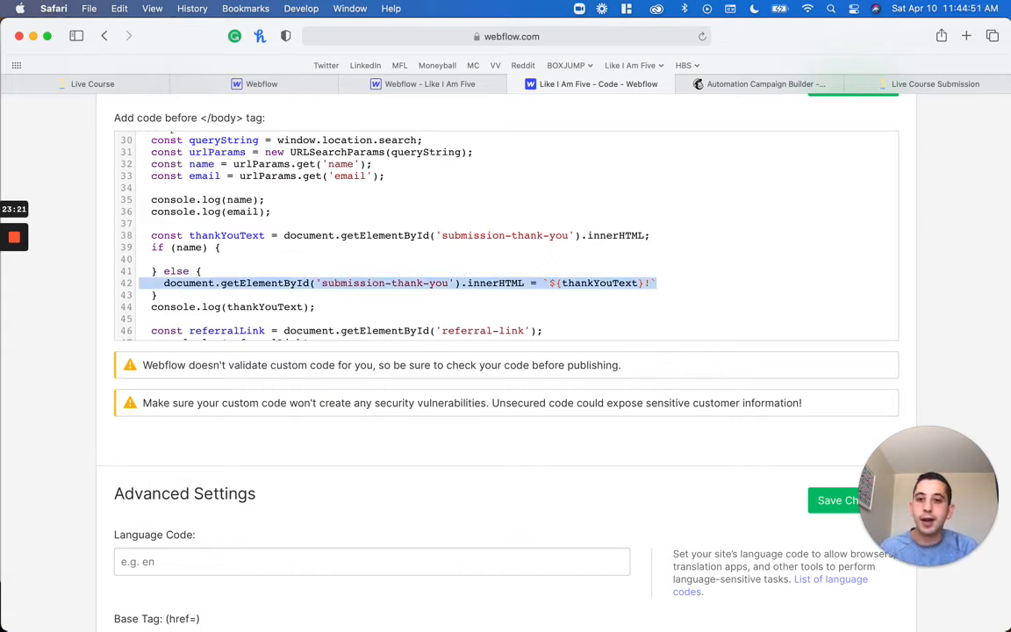
key(super+c)
key(Up)
key(Up)
key(super+v)
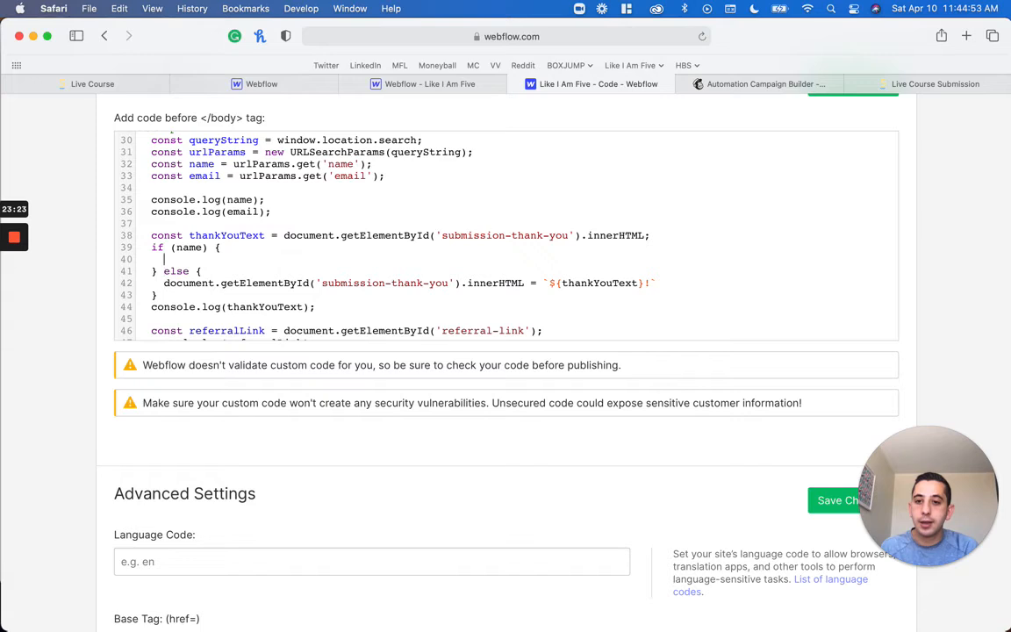
Insert a space and ${name} before the exclamation mark in the if (name) branch, giving `${thankYouText} ${name}!`
key(alt+Right)
key(alt+Right)
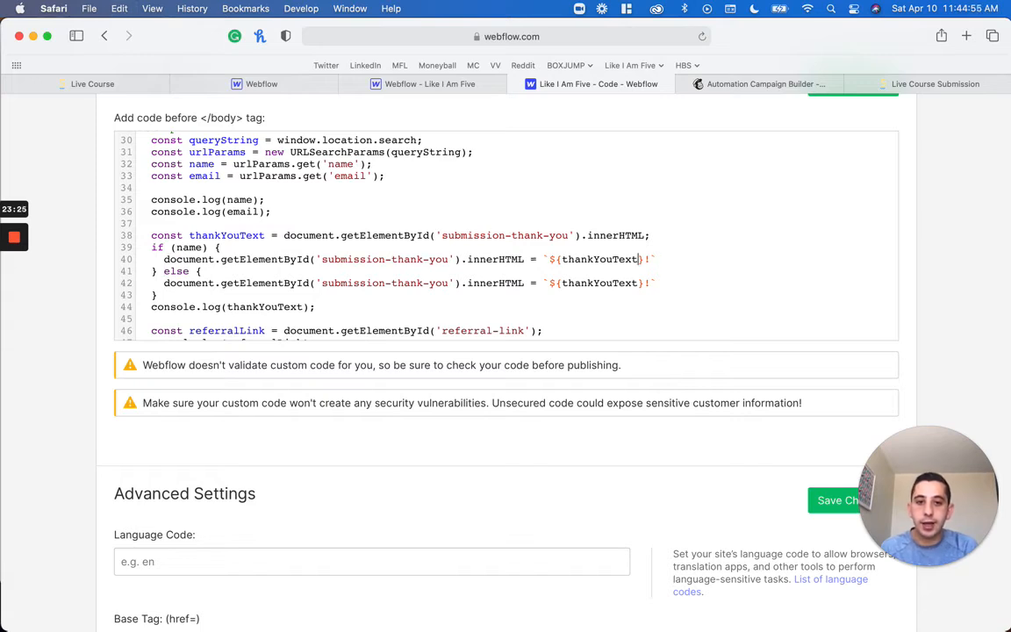
text(${name)
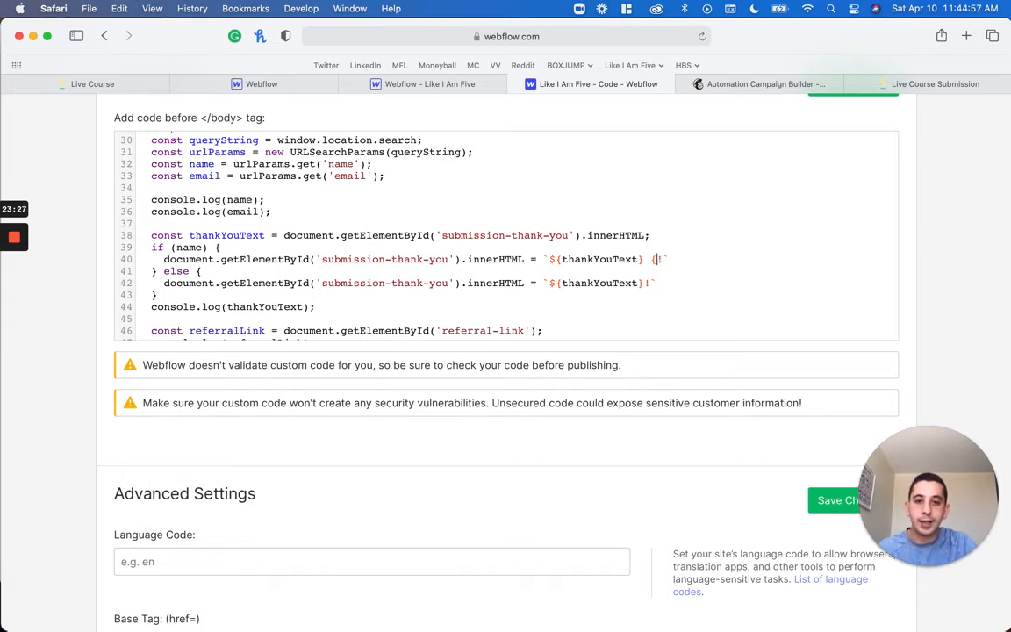
text(})
key(Left)
text(name)
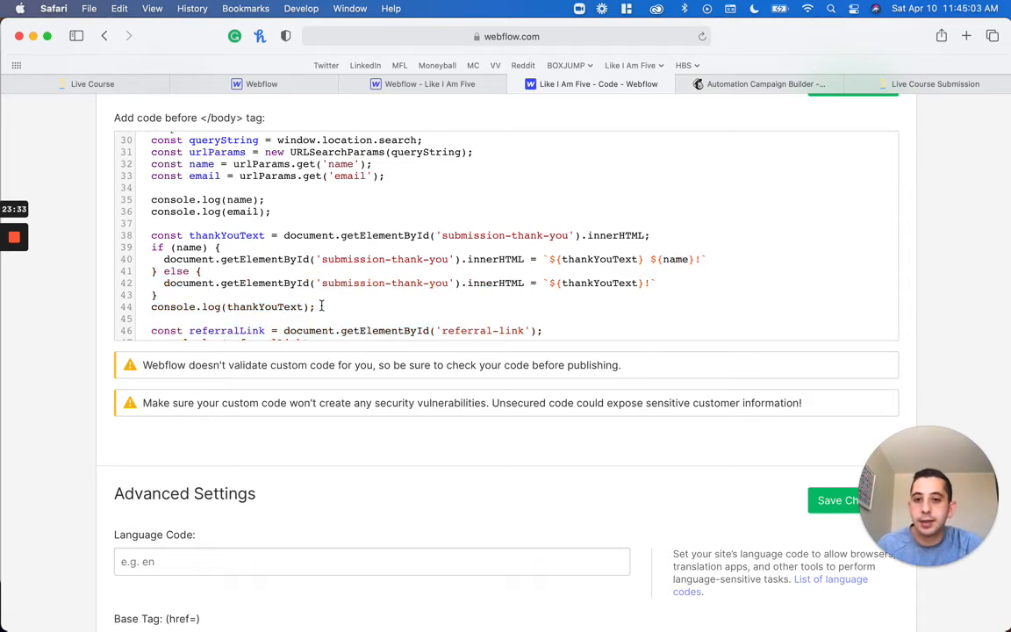
Delete the console.log(thankYouText); line below the if/else block
click(321, 305)
key(super+BackSpace)
key(BackSpace)
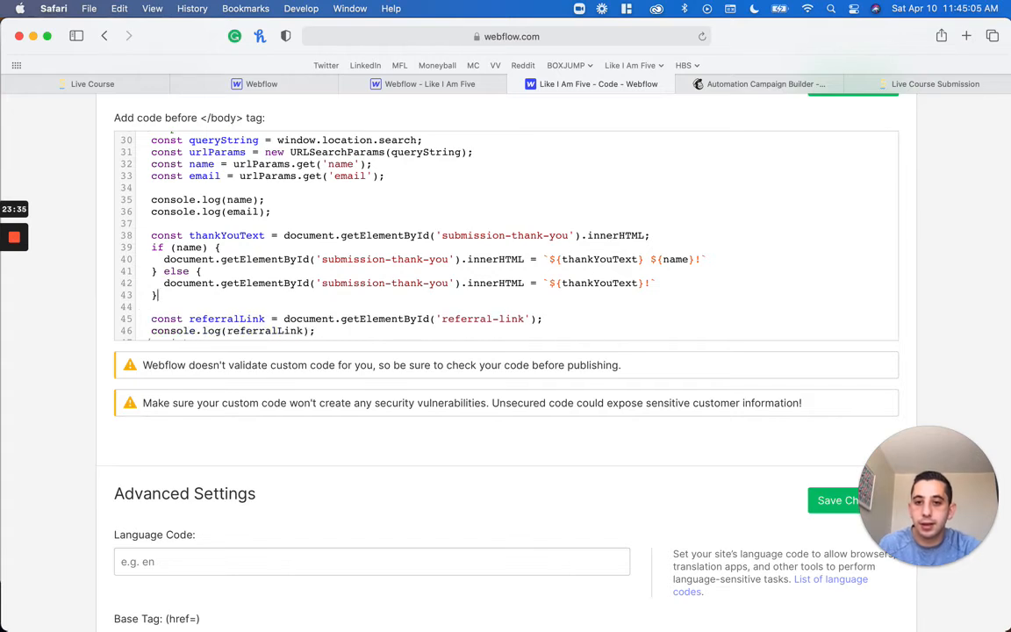
Add an if (email) { } block with a blank line inside, between the referralLink declaration and its console.log line
scroll(323, 304, down, 1)
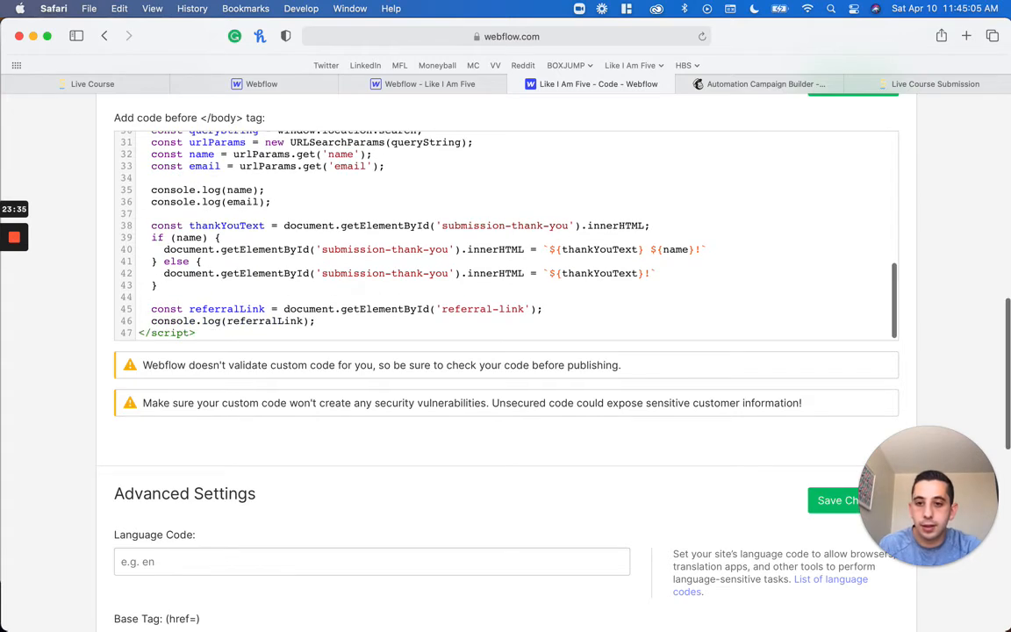
click(599, 314)
key(Return)
scroll(507, 235, down, 1)
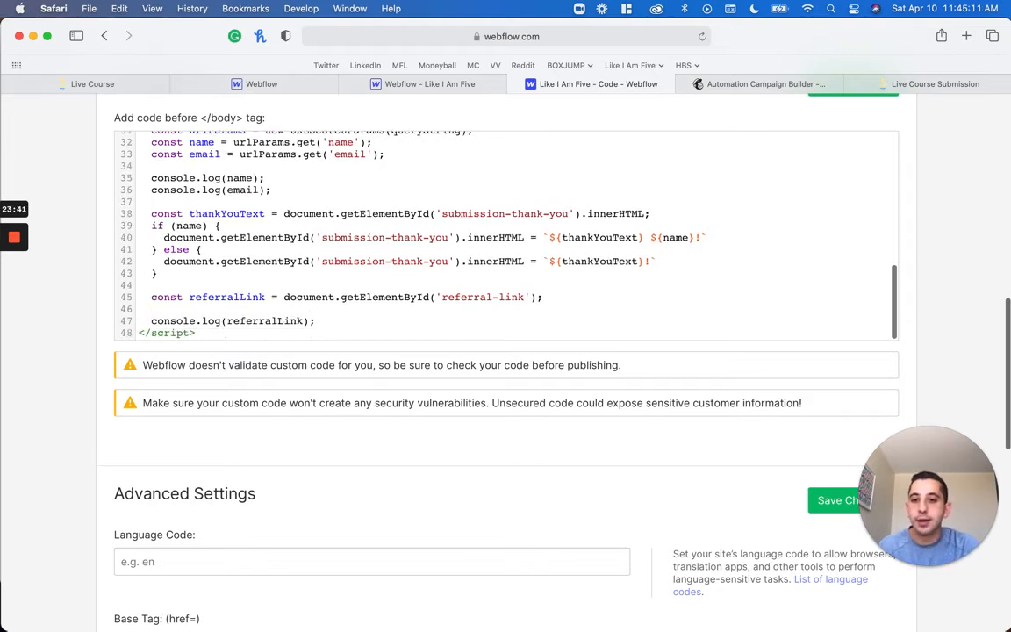
click(317, 312)
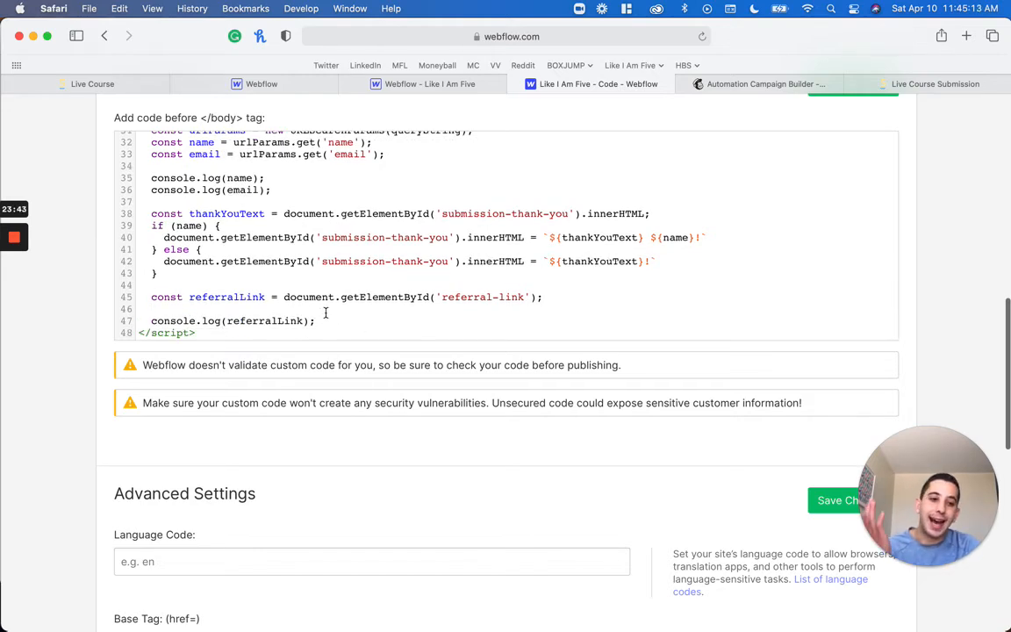
text(if (emai)
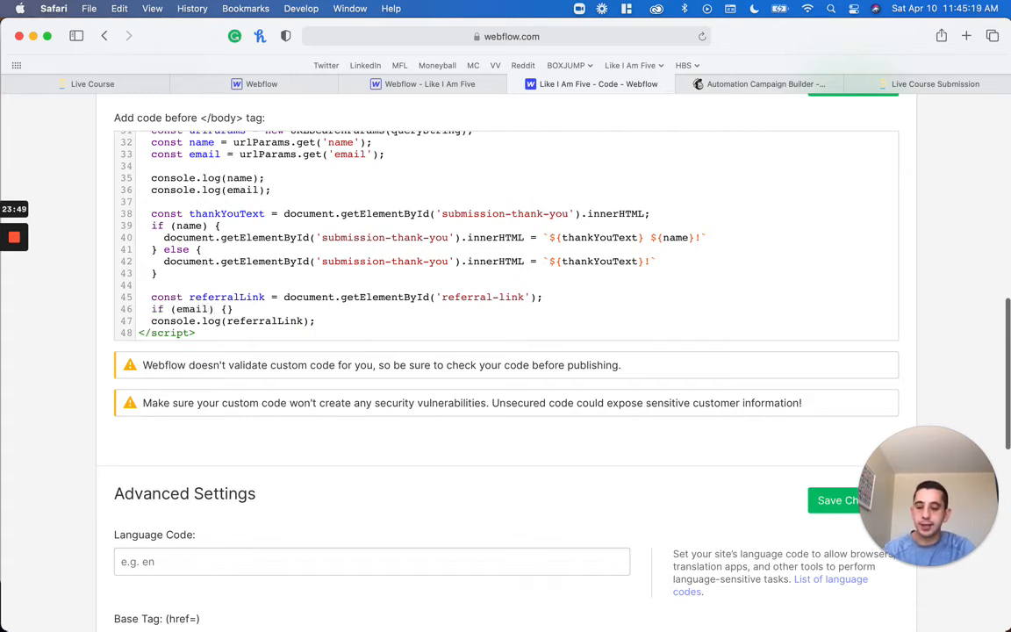
text(l) {)
key(Return)
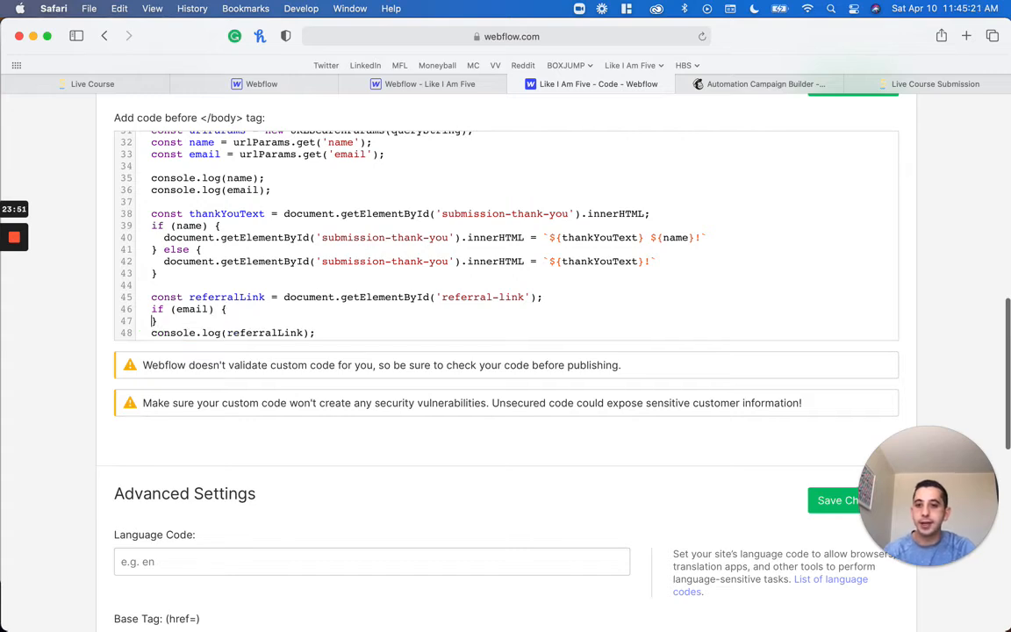
key(Return)
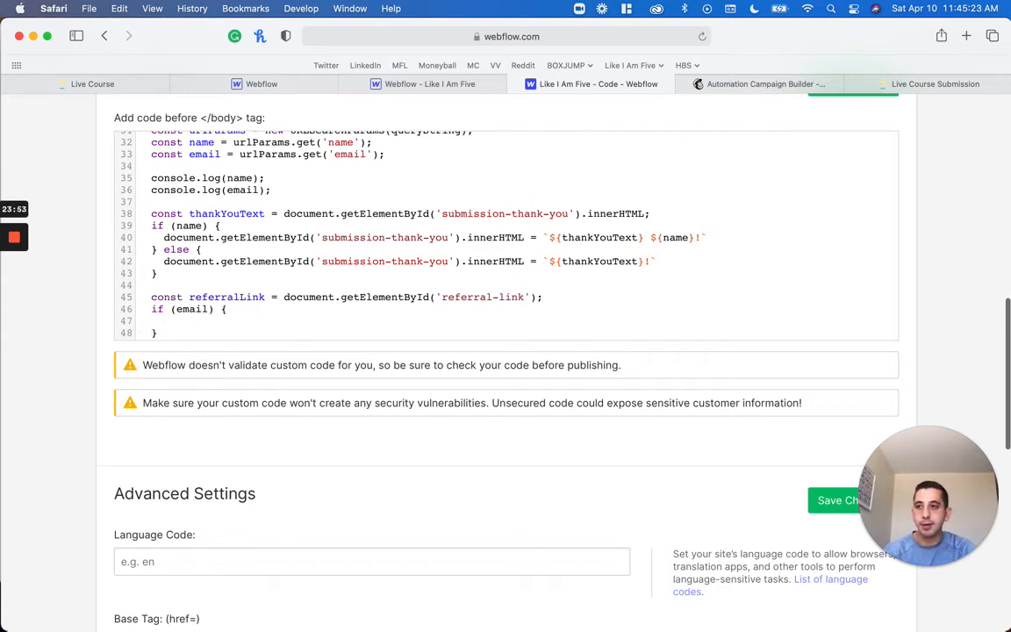
Begin the statement inside the if (email) block with referralLink.href
text(referralL)
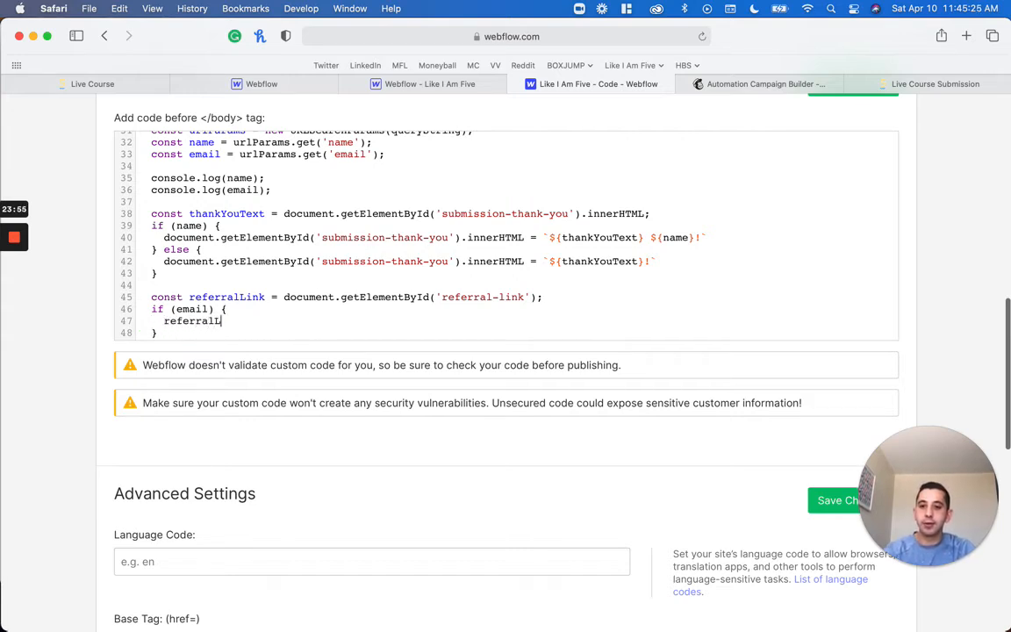
text(ink.ht)
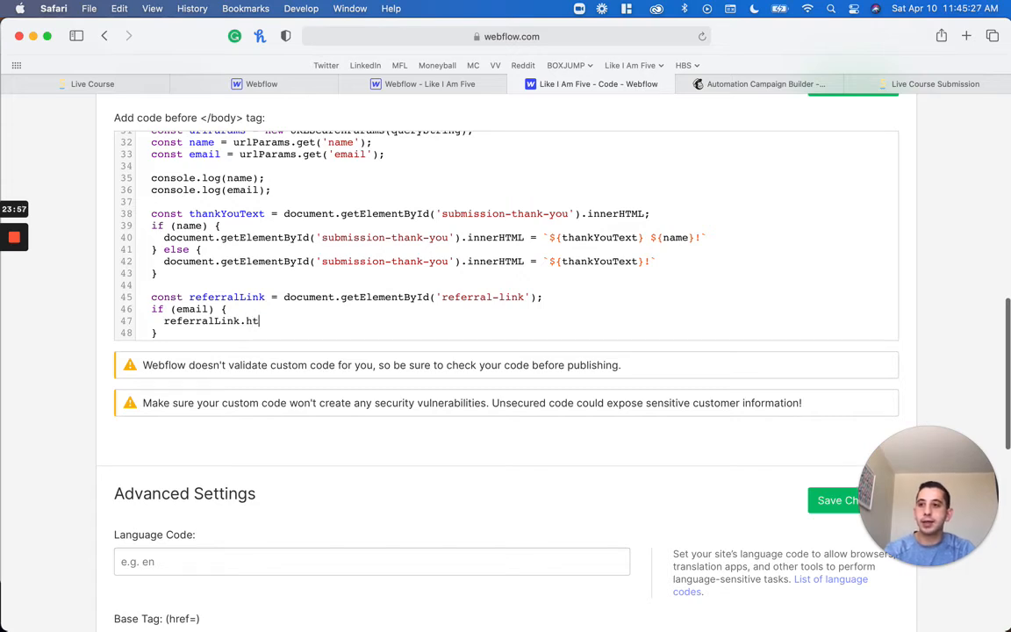
key(BackSpace)
key(BackSpace)
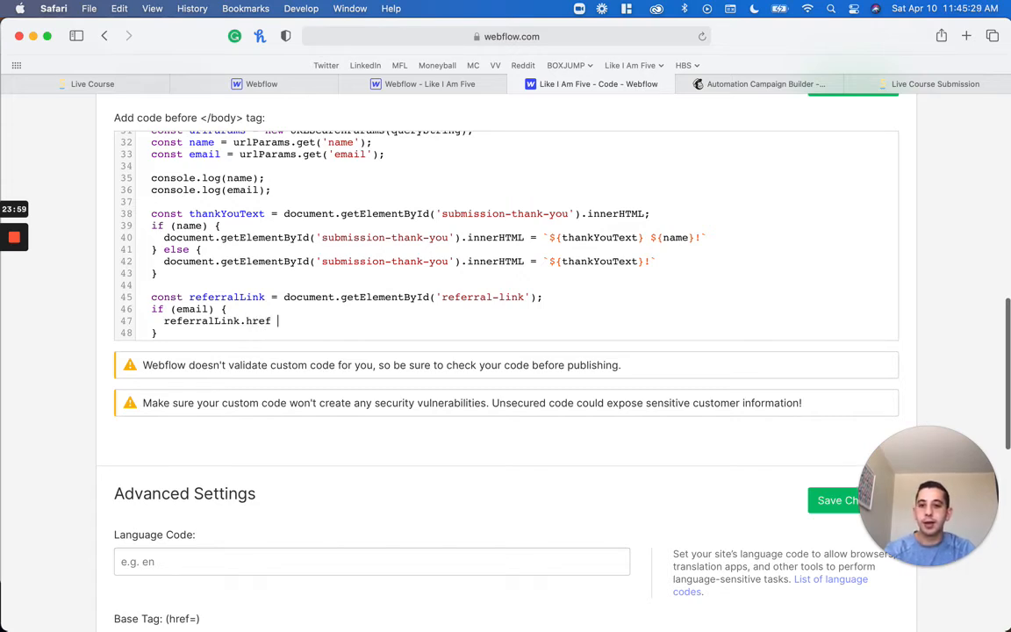
Review the logged referral link element in the submission page's console and return to the custom code
drag(228, 309, 479, 251)
click(935, 83)
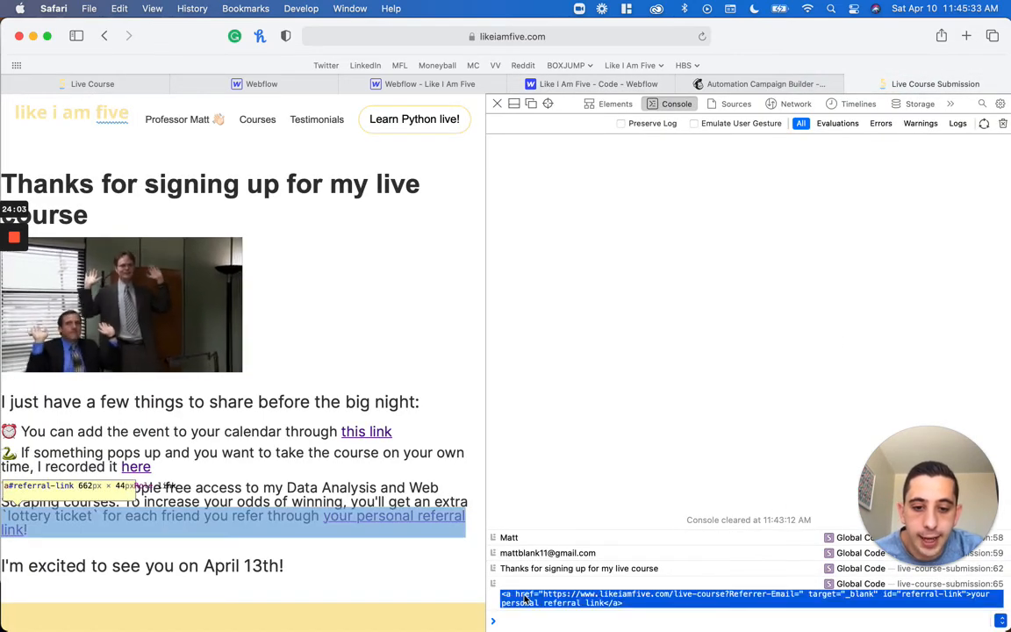
click(586, 88)
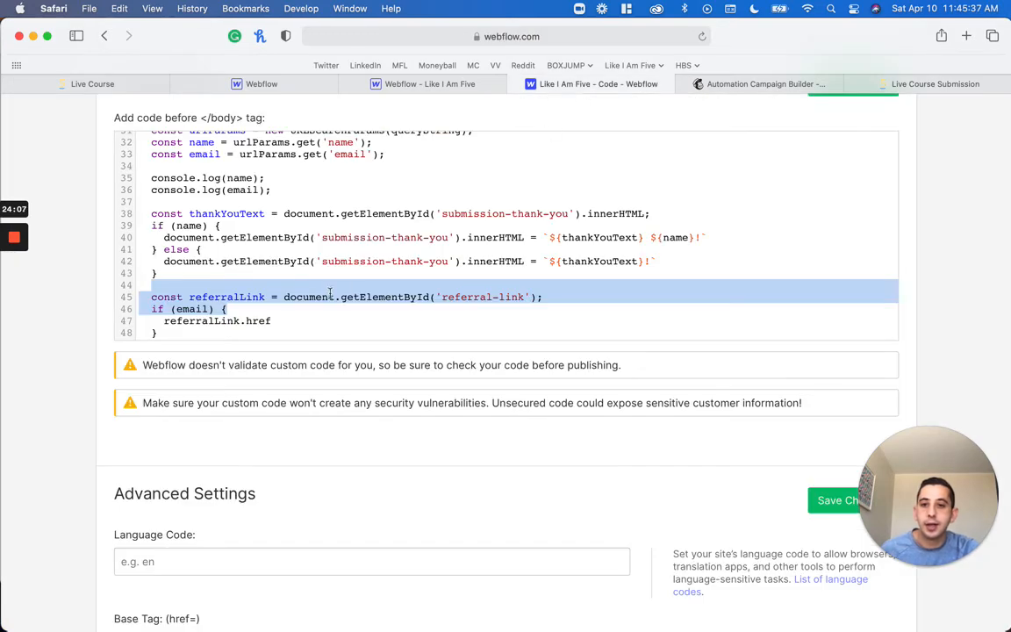
Complete the statement in the if (email) block as referralLink.href += email; and delete the console.log lines for name and email
click(291, 323)
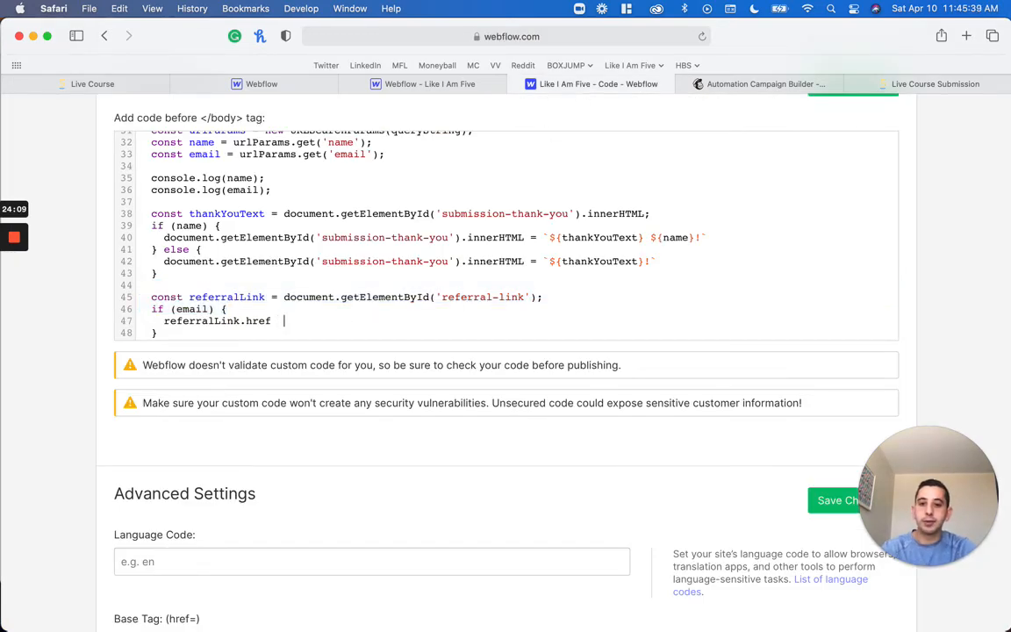
text(+= email;)
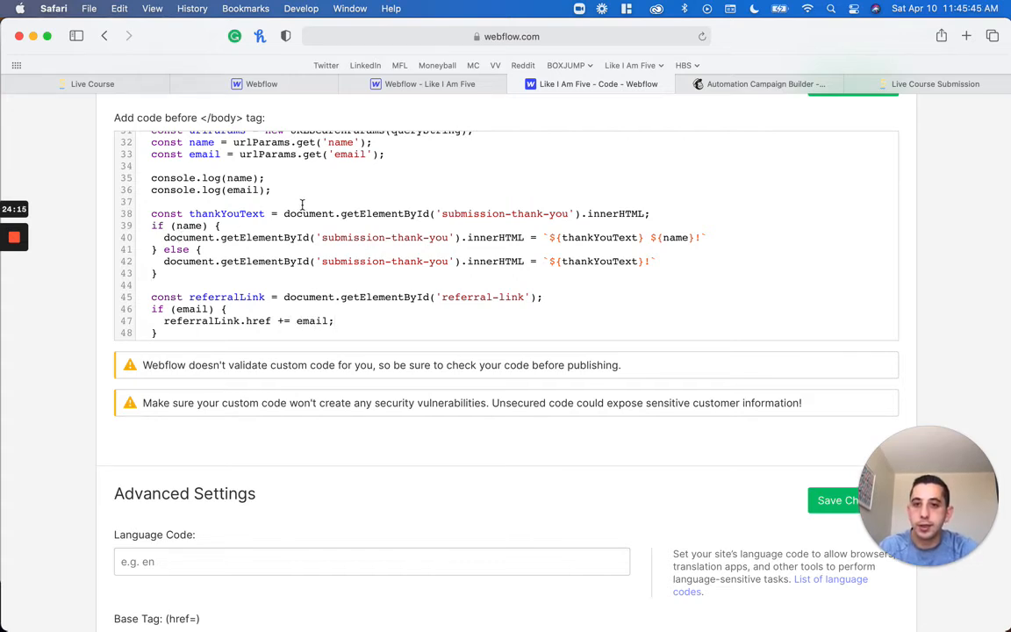
key(BackSpace)
key(BackSpace)
key(BackSpace)
key(BackSpace)
key(BackSpace)
key(BackSpace)
key(BackSpace)
key(BackSpace)
key(BackSpace)
key(BackSpace)
key(BackSpace)
key(BackSpace)
key(BackSpace)
key(BackSpace)
key(BackSpace)
key(BackSpace)
key(BackSpace)
key(BackSpace)
key(BackSpace)
key(BackSpace)
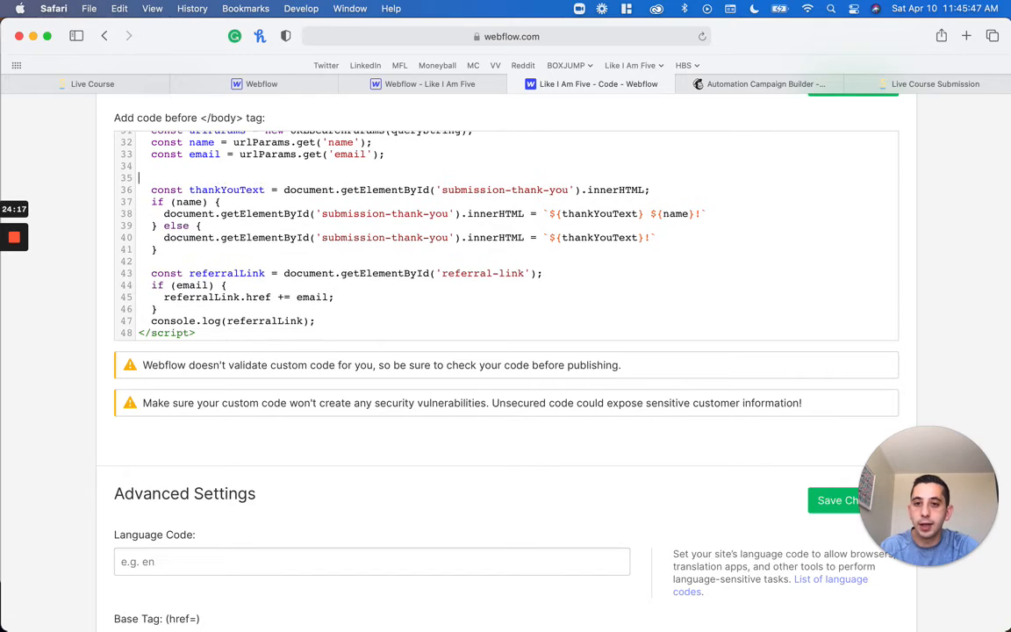
Save the footer code changes and publish the site to both selected domains
scroll(241, 390, up, 3)
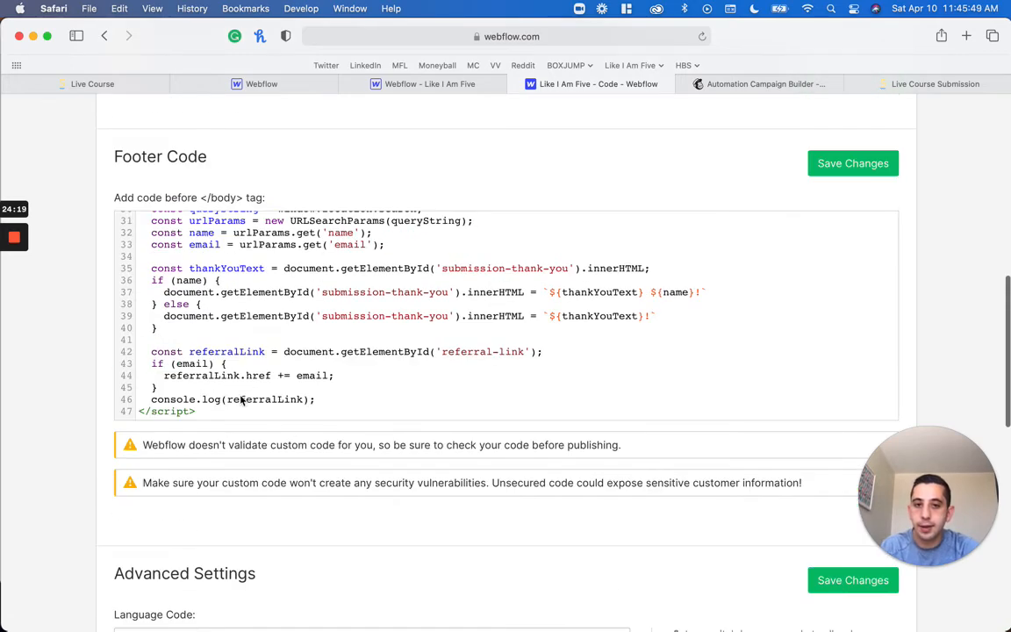
click(825, 164)
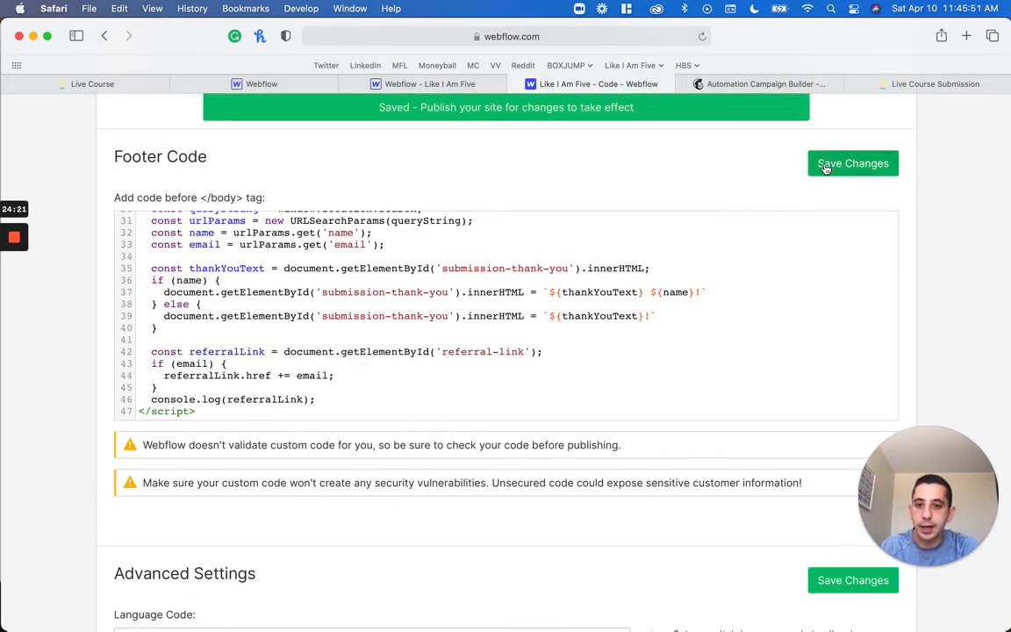
scroll(855, 254, up, 10)
click(864, 171)
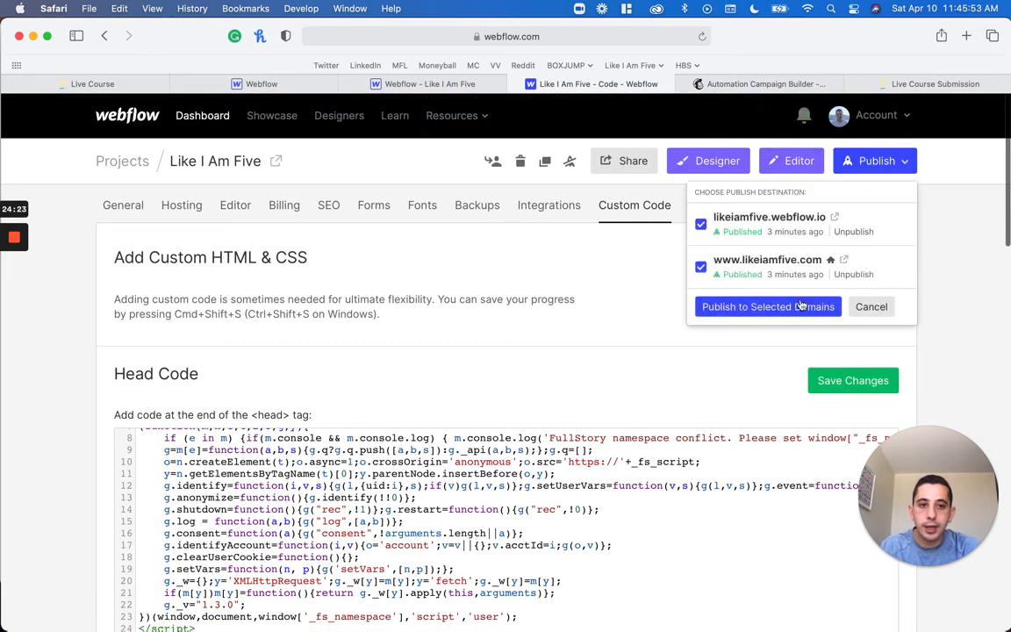
click(728, 303)
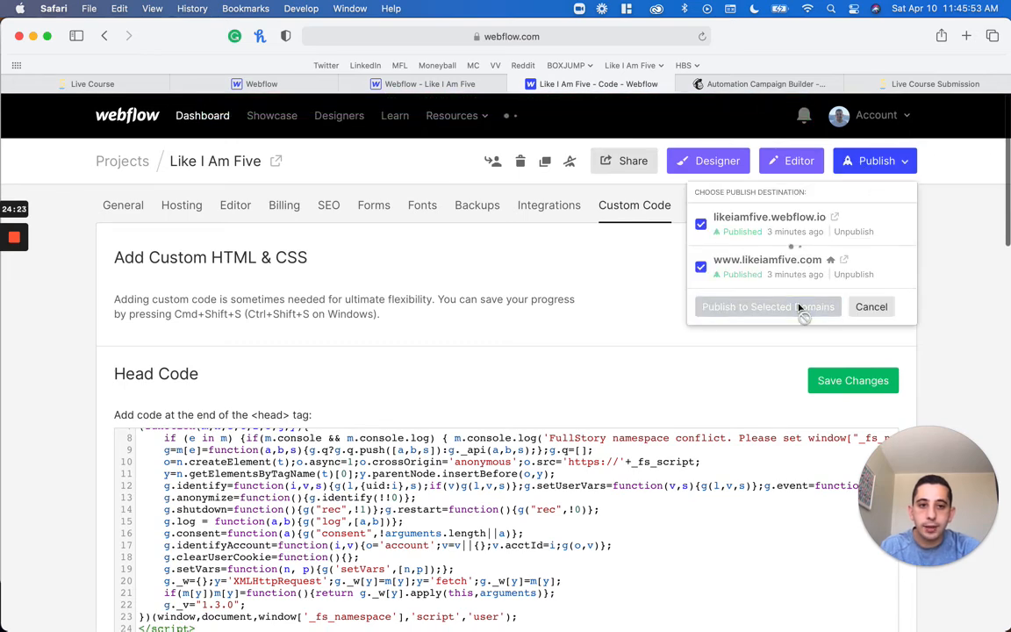
Reload the live course submission page and close its web inspector
click(913, 84)
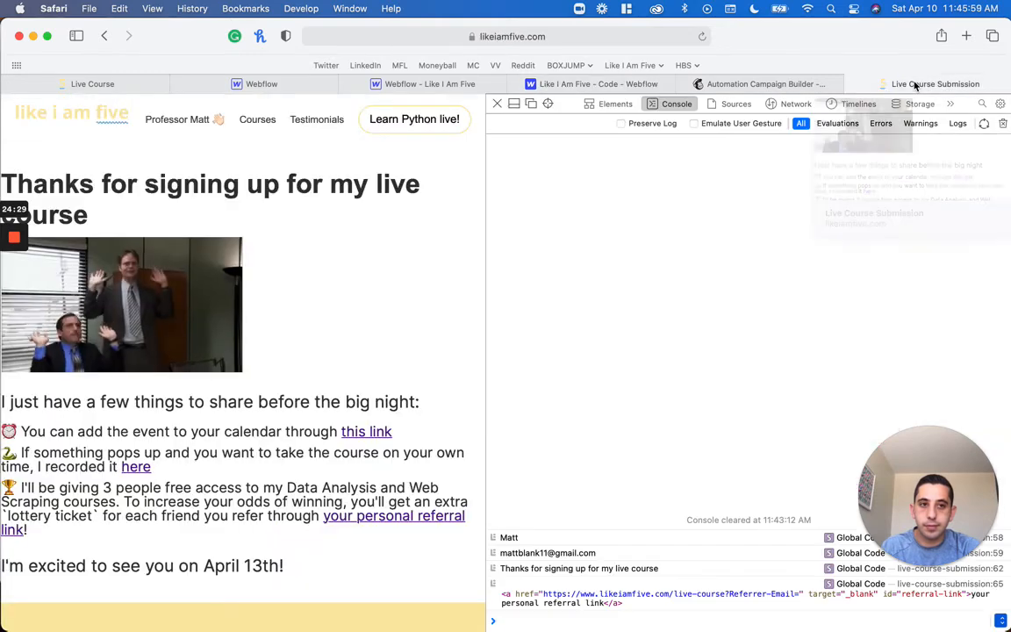
key(super+r)
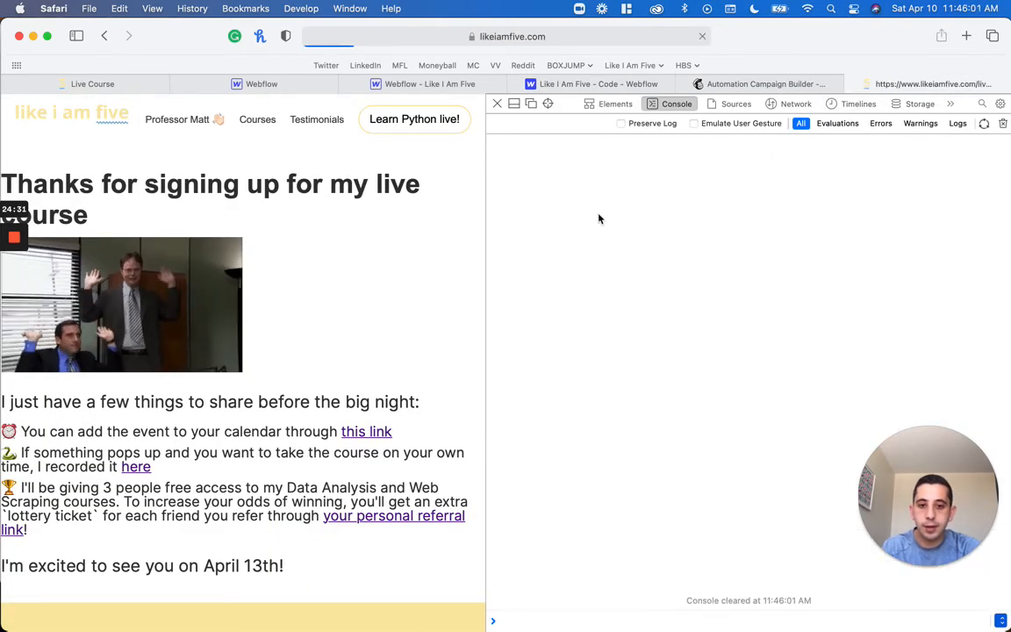
click(497, 103)
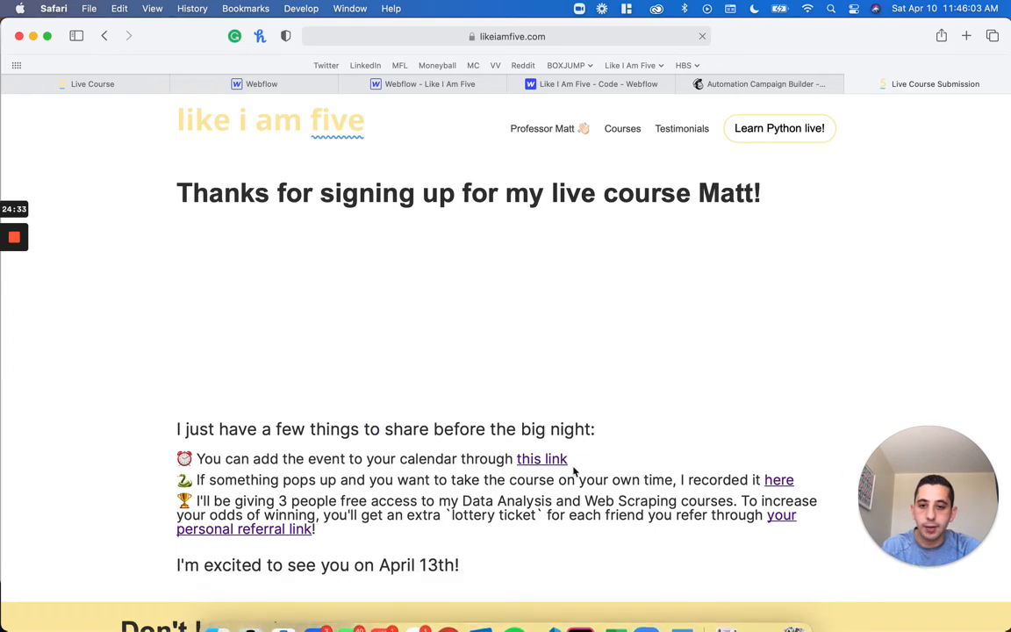
Check the submission page's URL parameters, open the personal referral link to examine the prefilled referrer email, and return to the submission page
click(596, 35)
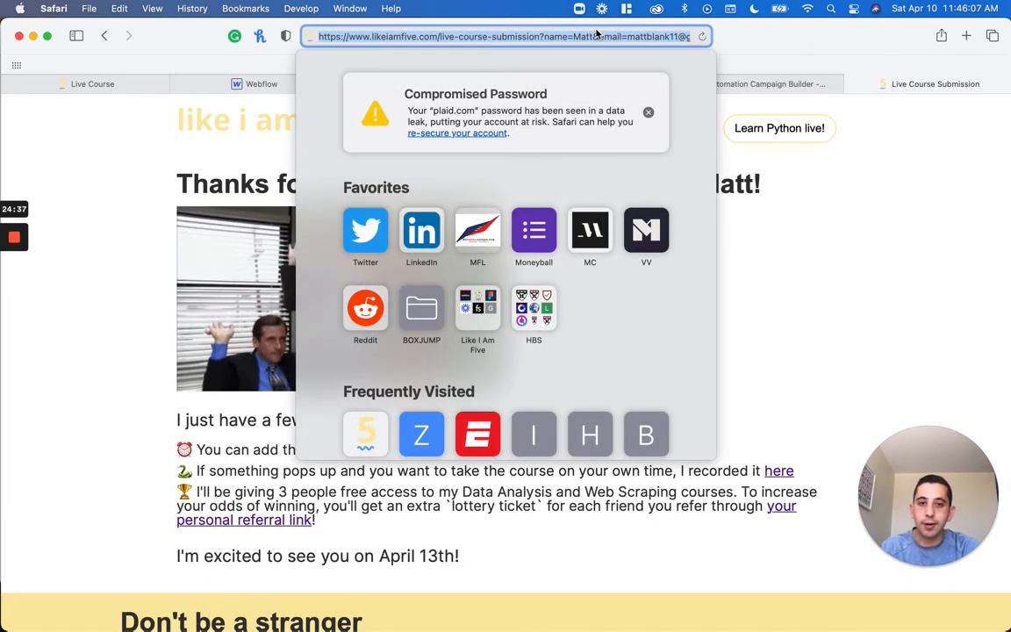
click(784, 492)
click(786, 509)
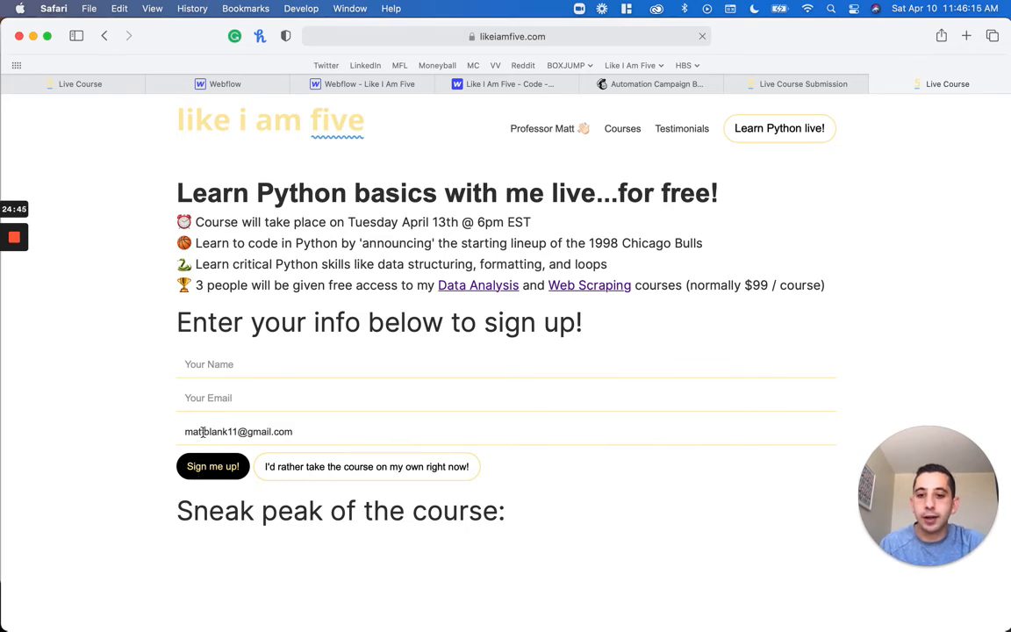
click(880, 84)
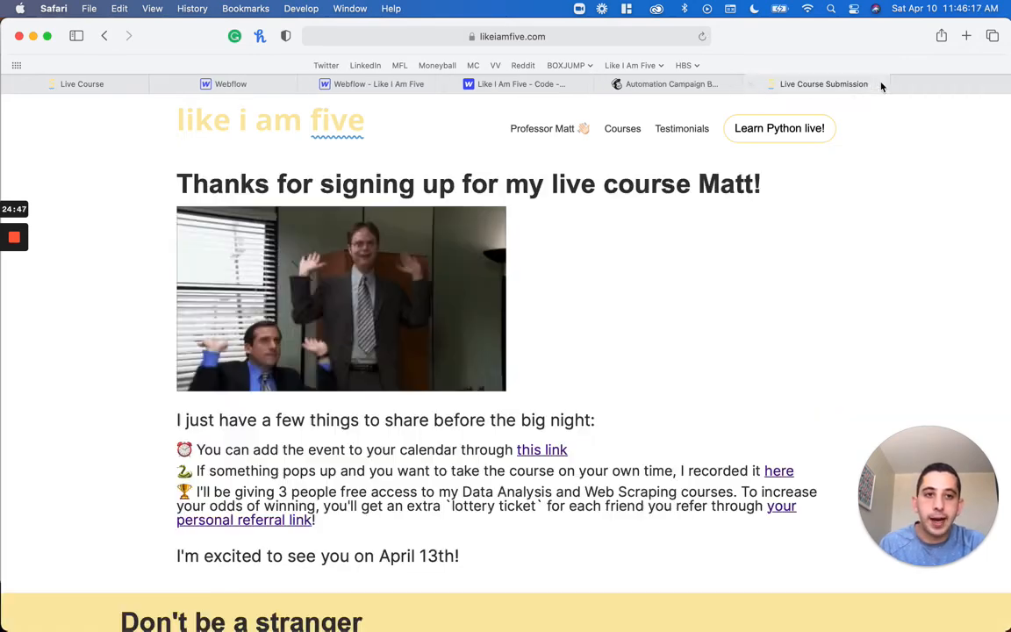
Check the thank-you heading with the name value removed from the page URL, and return to the URL that includes the name
click(648, 36)
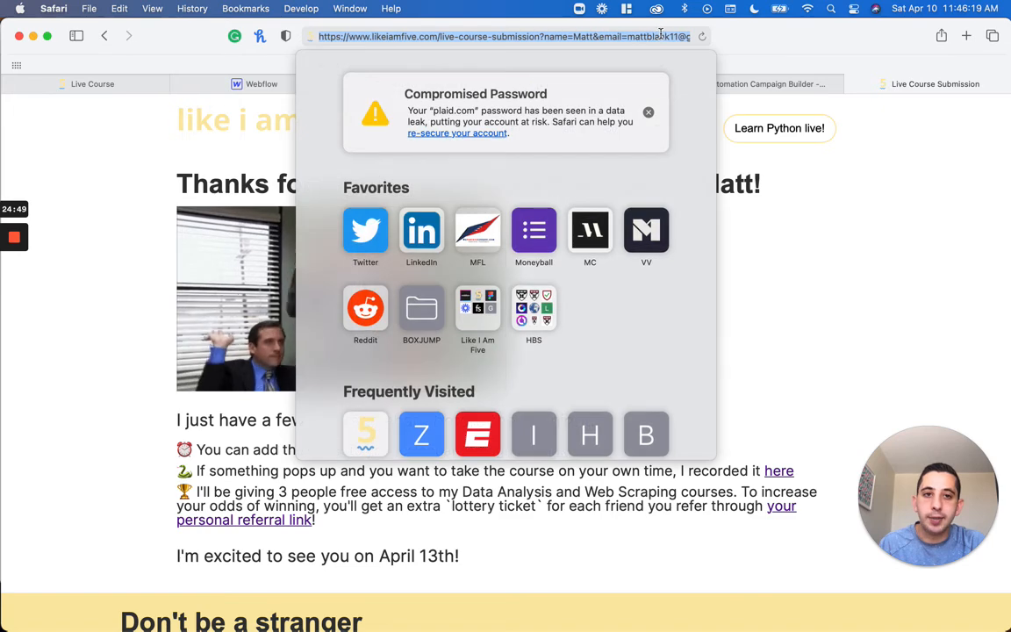
double_click(585, 36)
key(BackSpace)
key(Return)
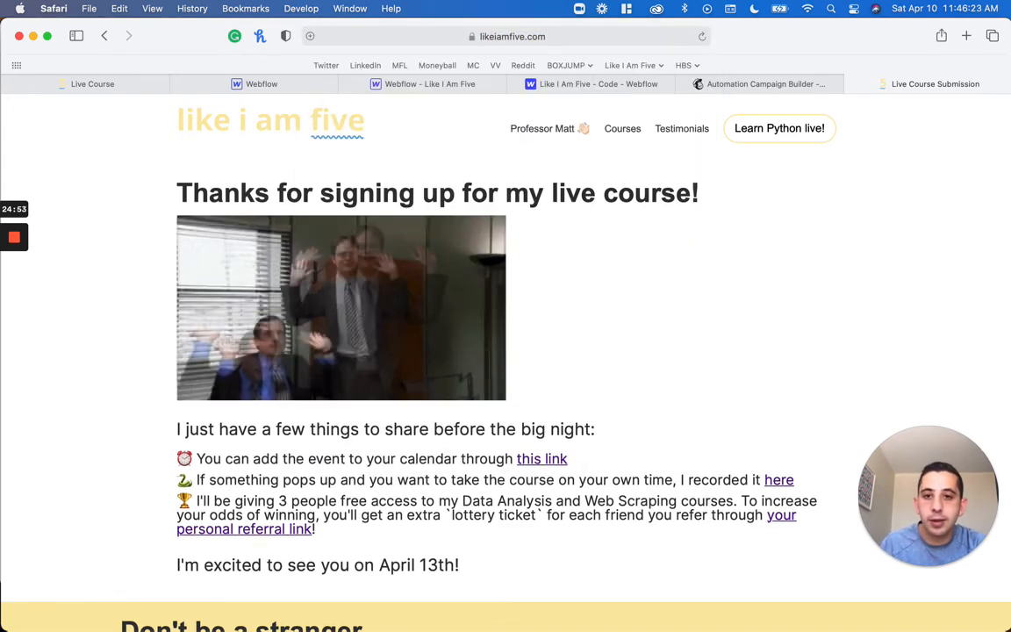
triple_click(699, 184)
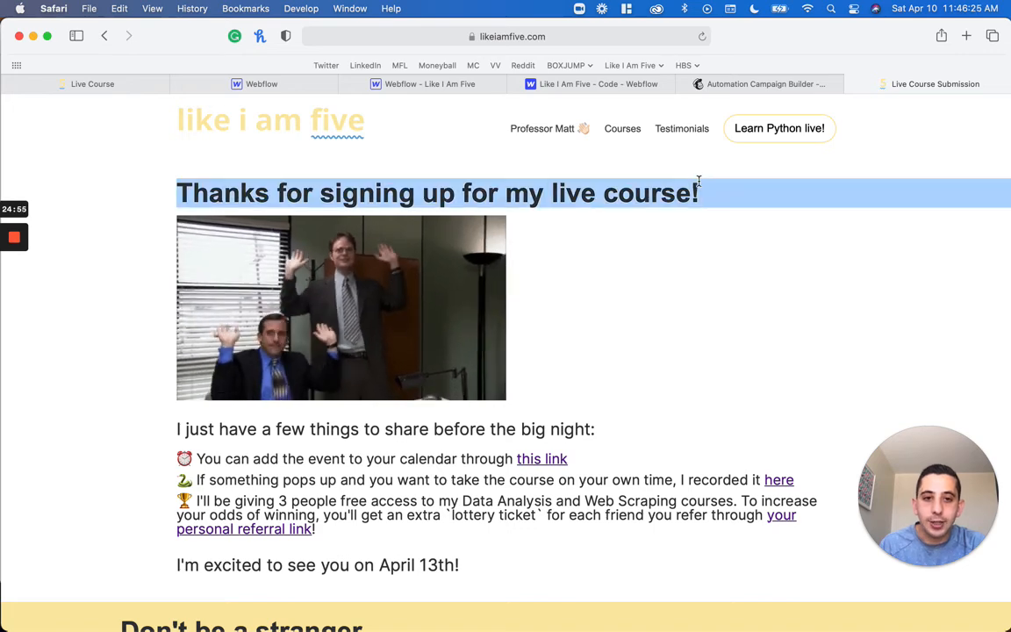
double_click(698, 182)
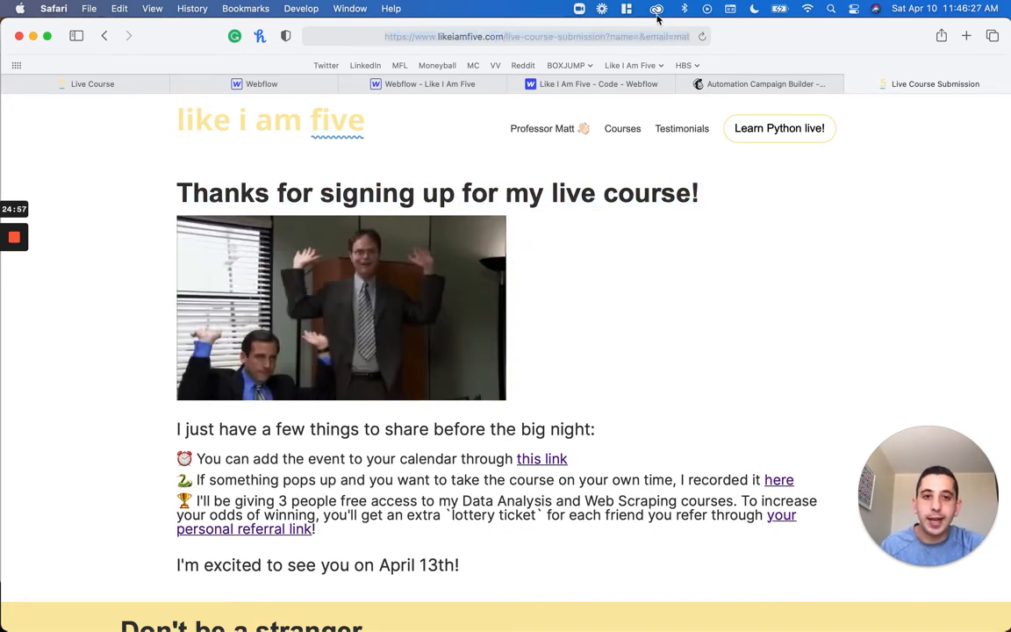
click(654, 42)
key(Return)
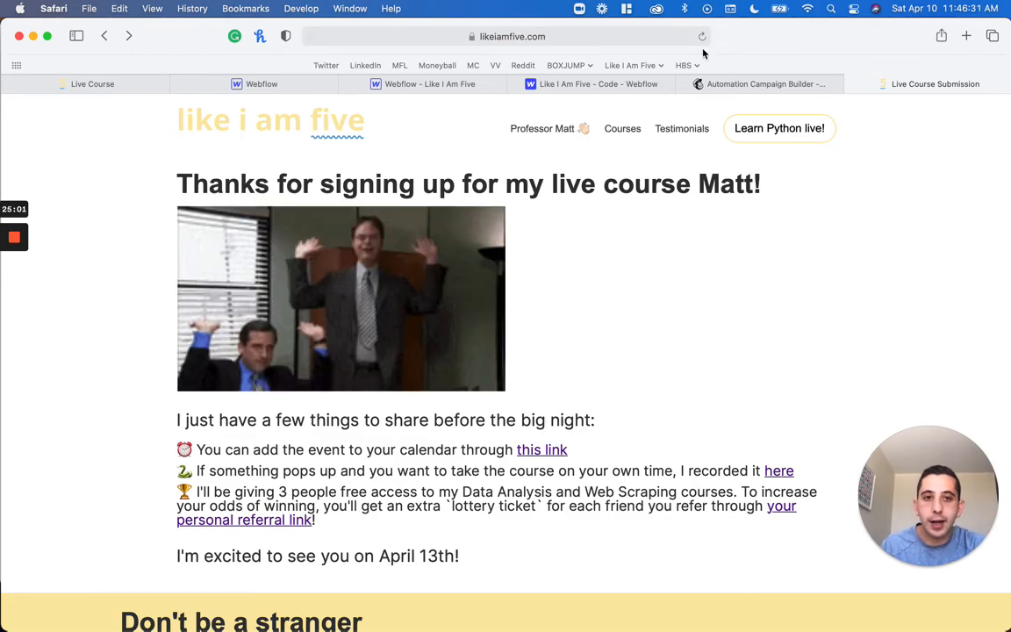
In the footer code, replace document.getElementById('submission-thank-you').innerHTML with thankYouText as the assignment target in both the if and else branches
click(625, 84)
scroll(138, 453, down, 15)
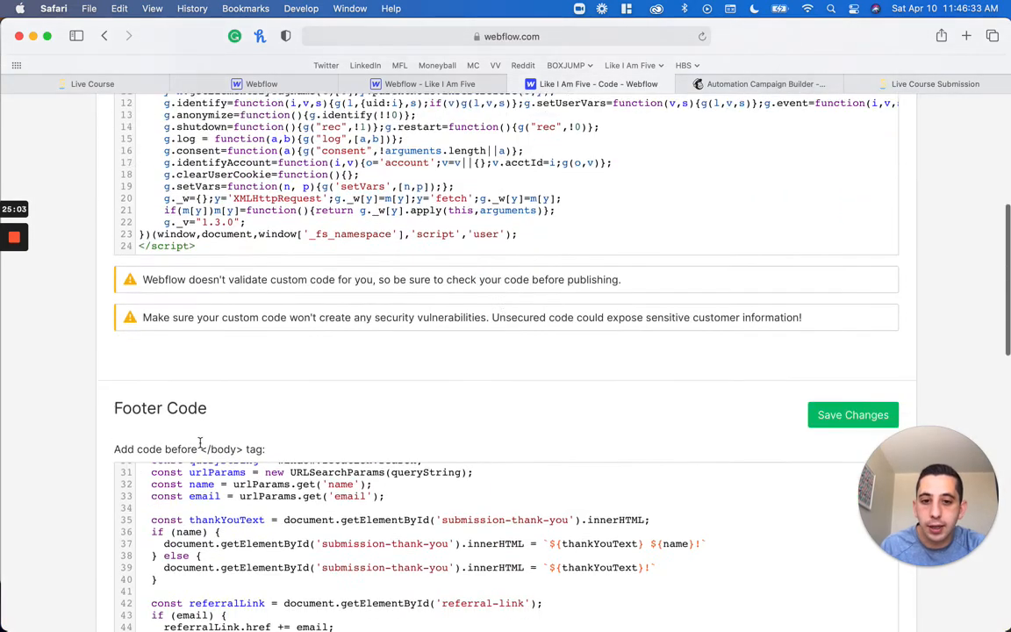
scroll(138, 459, up, 8)
scroll(138, 458, up, 2)
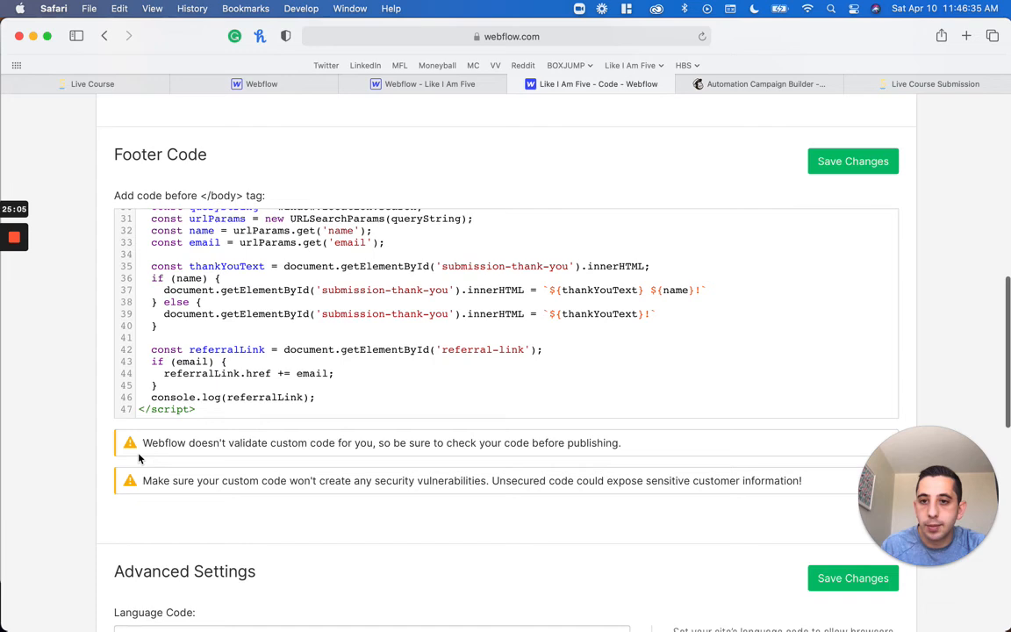
double_click(204, 266)
key(super+c)
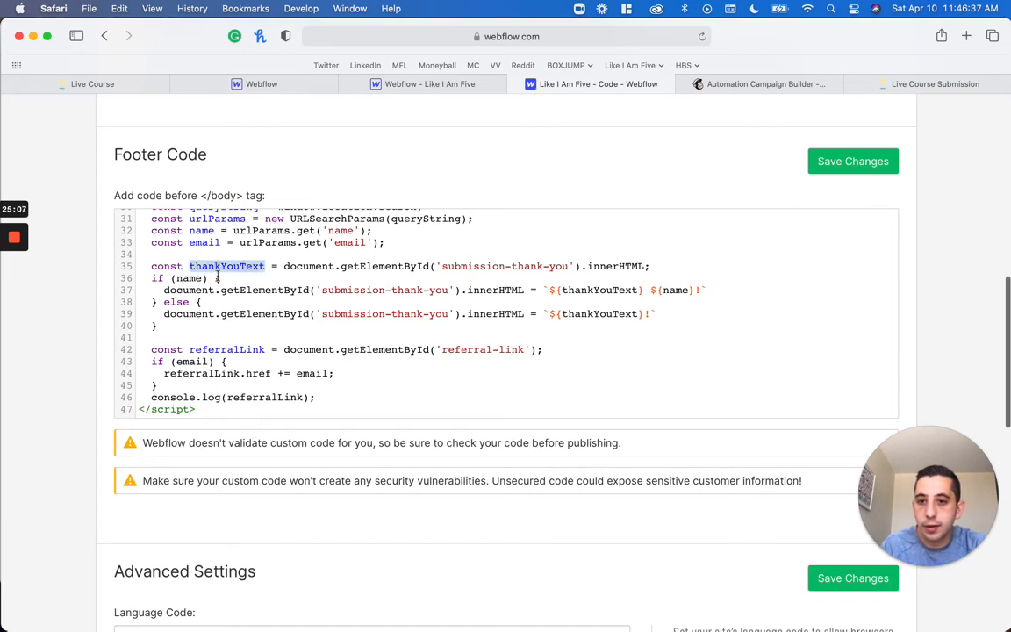
drag(163, 289, 524, 290)
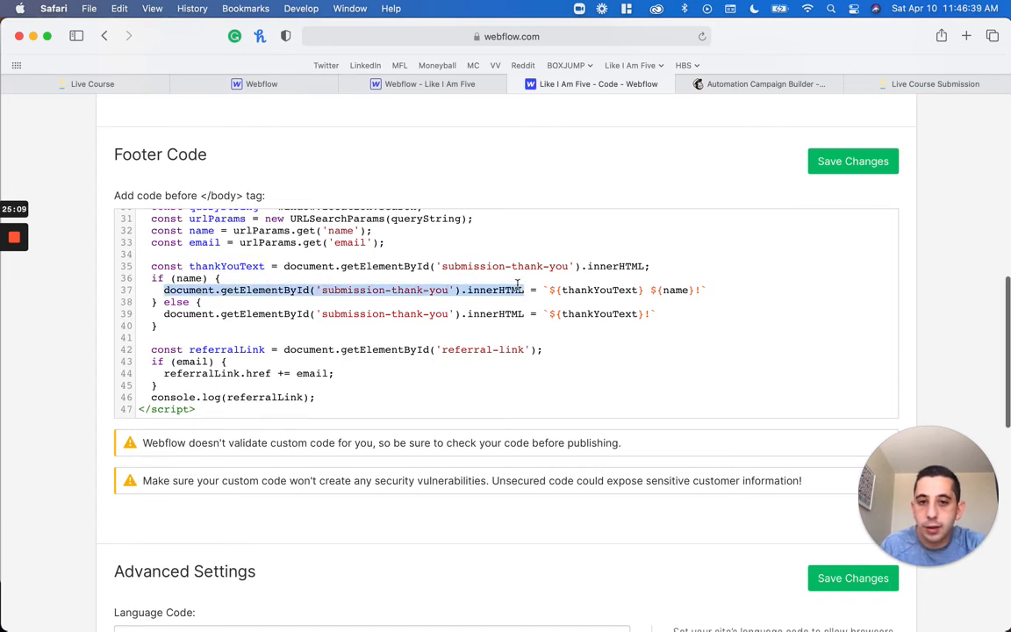
key(super+v)
drag(163, 314, 548, 313)
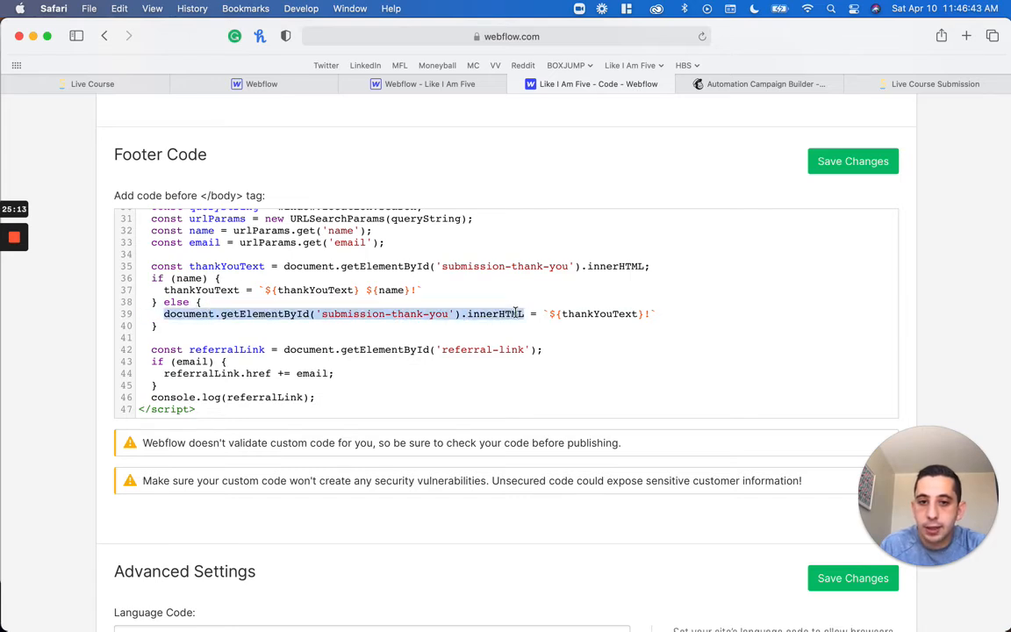
key(super+v)
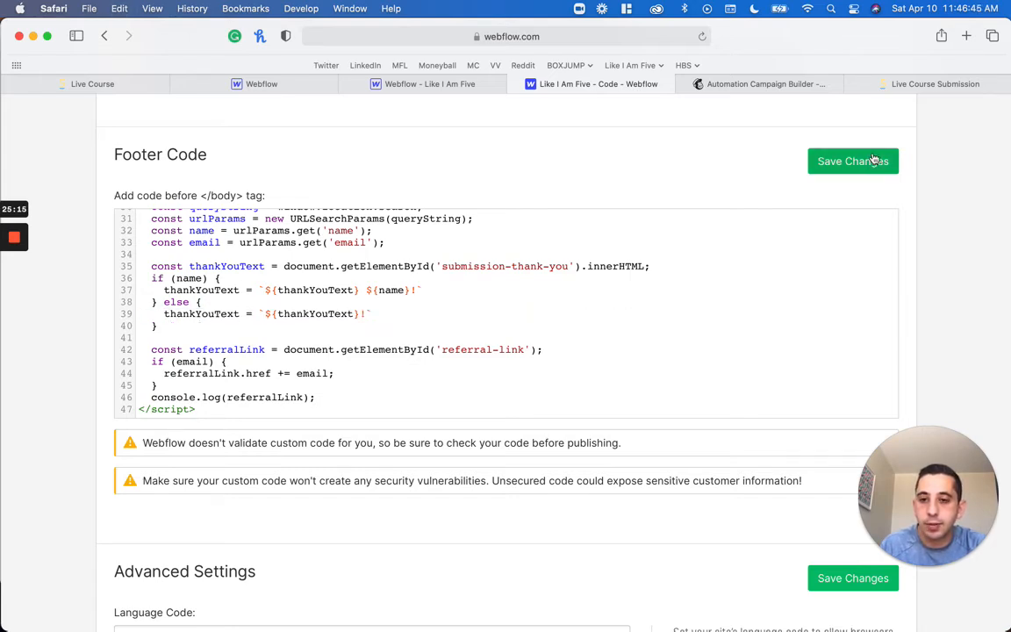
Change the thankYouText declaration from const to let
double_click(169, 266)
text(let)
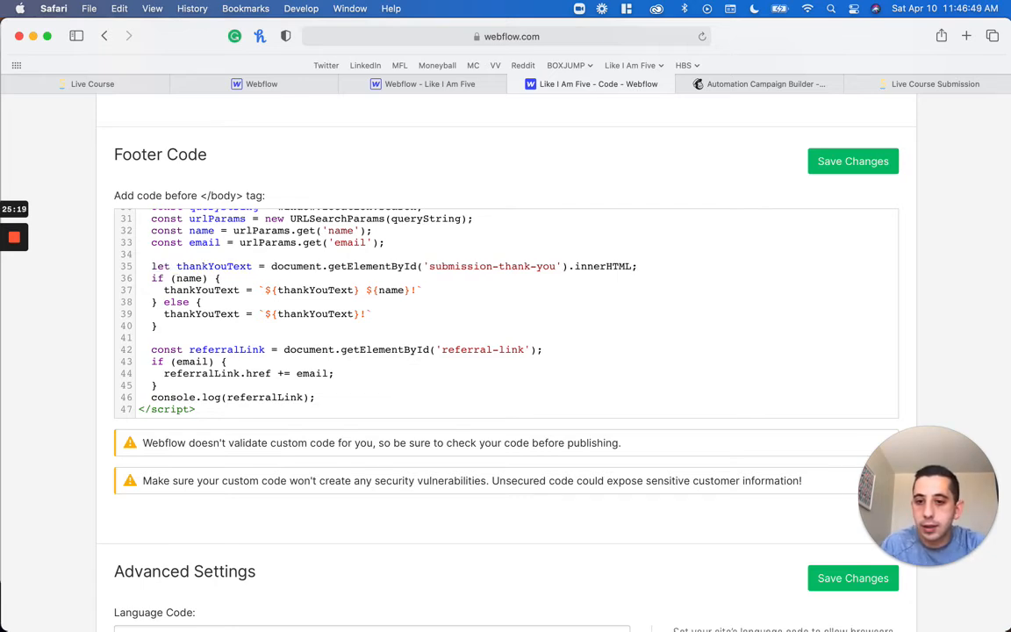
key(Left)
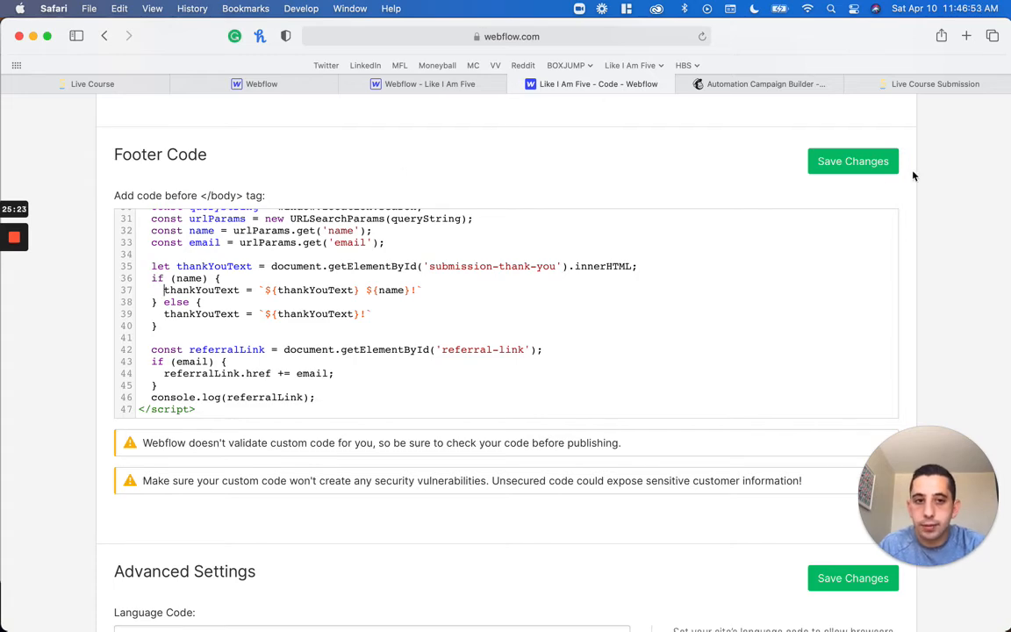
Save the footer code with the thankYouText reassignments and publish it to both selected domains
scroll(683, 533, up, 3)
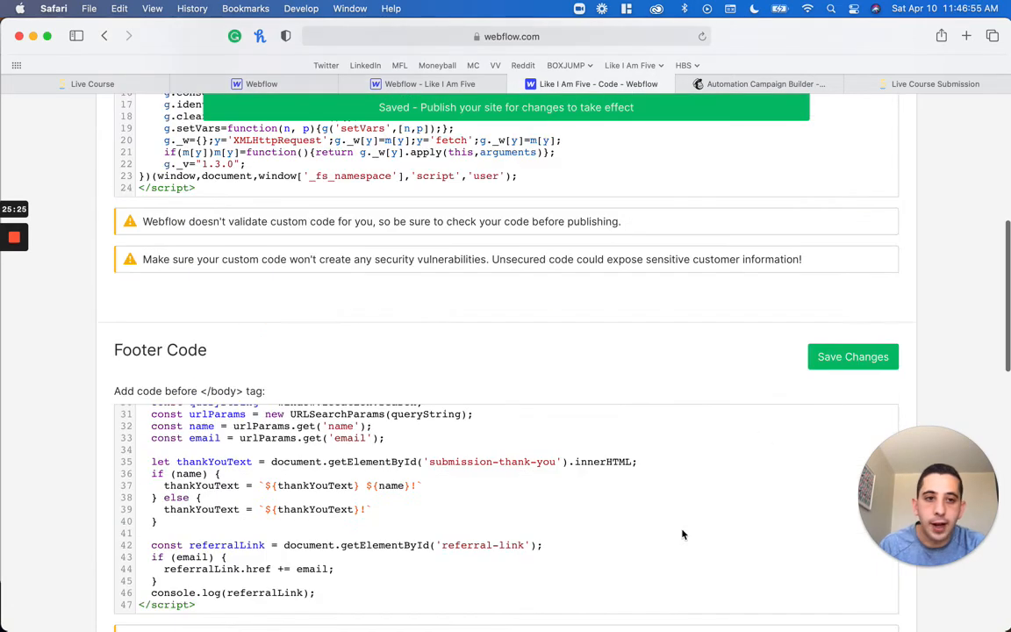
scroll(506, 351, up, 8)
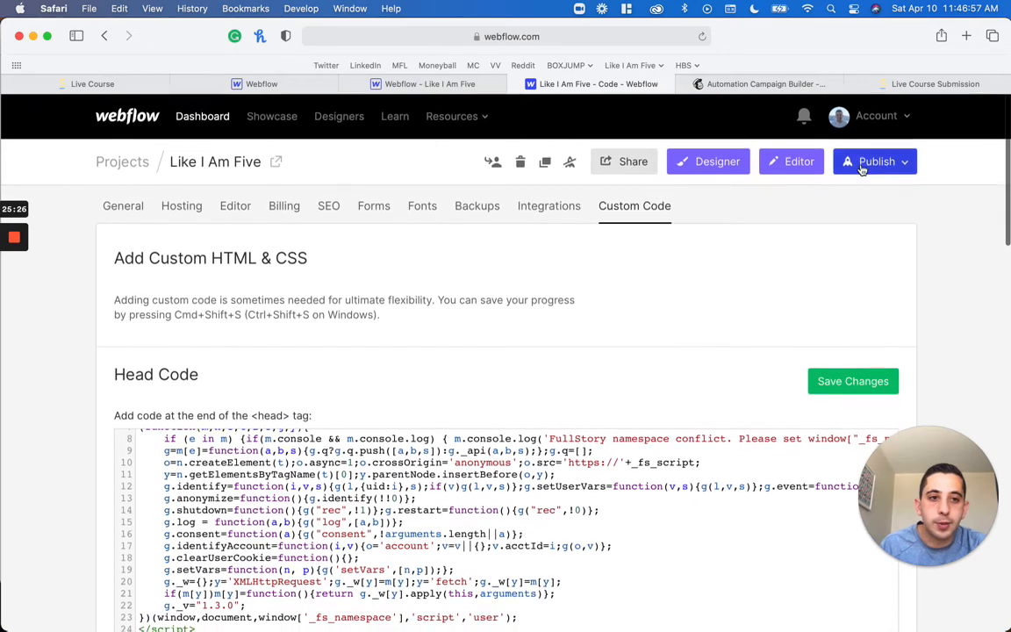
click(874, 160)
click(798, 308)
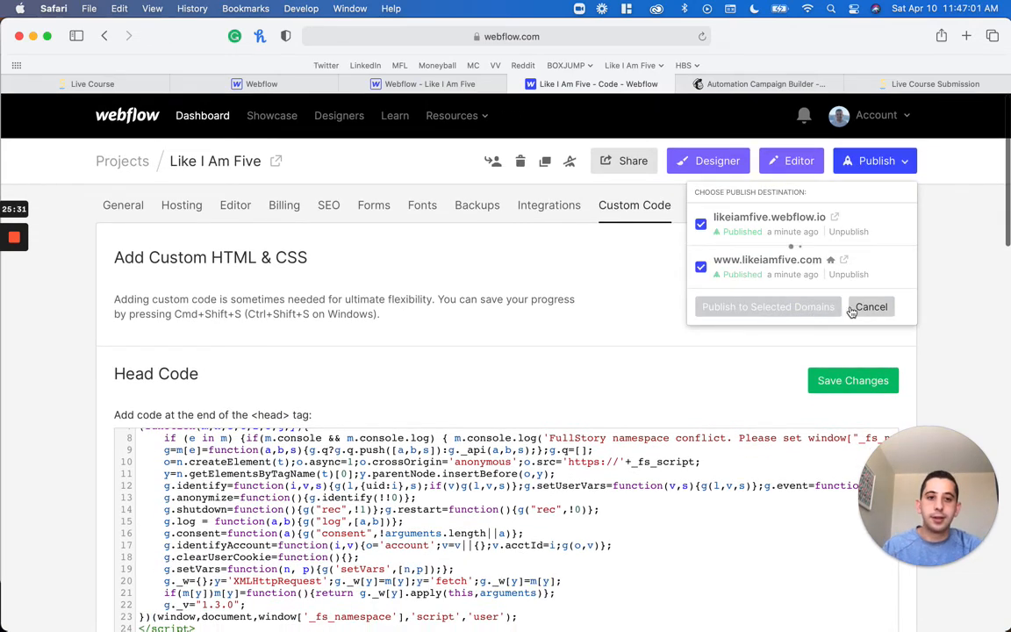
Switch to the submission page and check its thank-you heading against the newly published code
drag(921, 505, 23, 606)
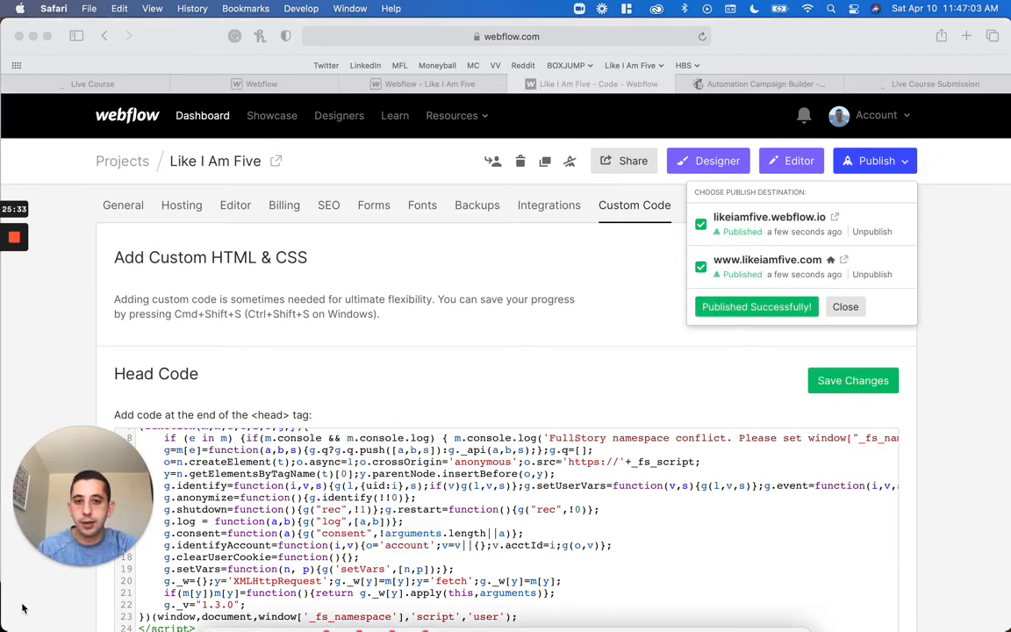
click(972, 96)
click(965, 84)
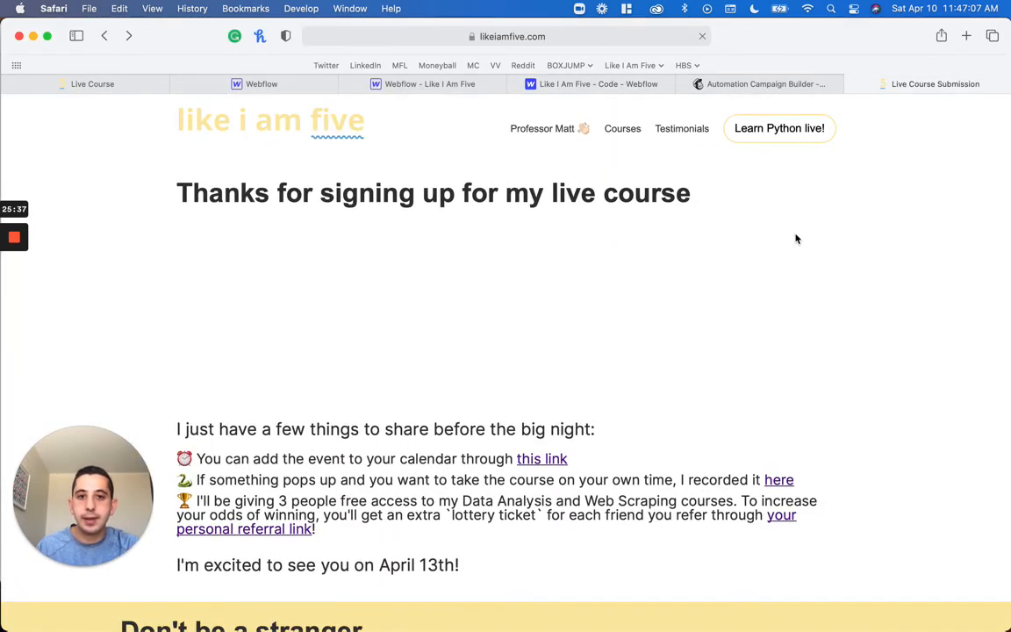
Restore const on the thankYouText declaration and undo the thankYouText replacements in both branches of the if/else block
click(545, 83)
scroll(959, 392, down, 5)
scroll(959, 393, down, 10)
scroll(959, 392, up, 10)
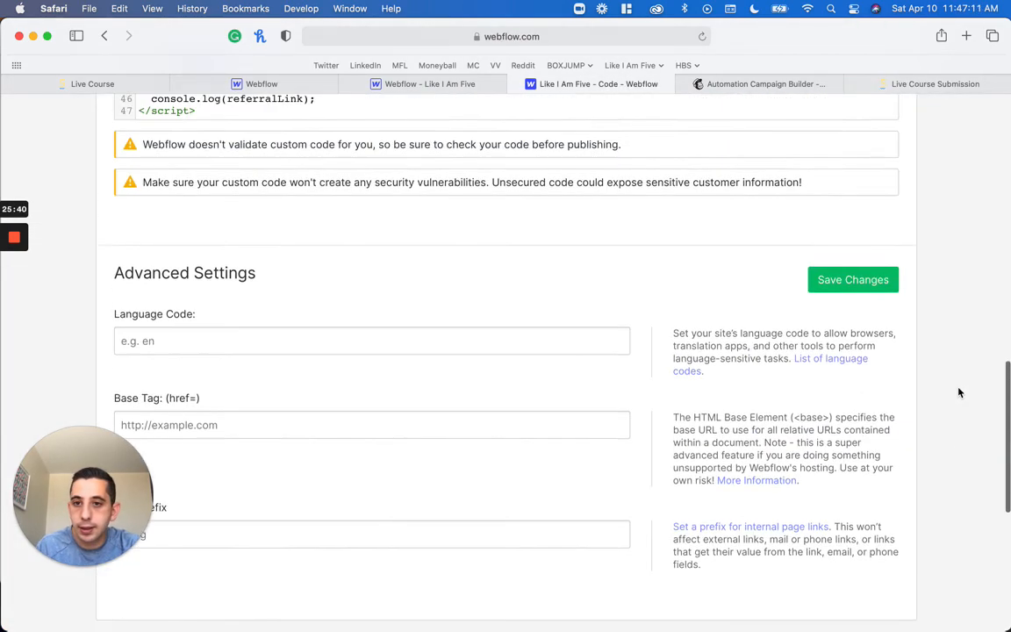
scroll(959, 392, down, 2)
double_click(163, 302)
text(const thankYouText = document.getElementById('submission-thank-you').innerHTML;)
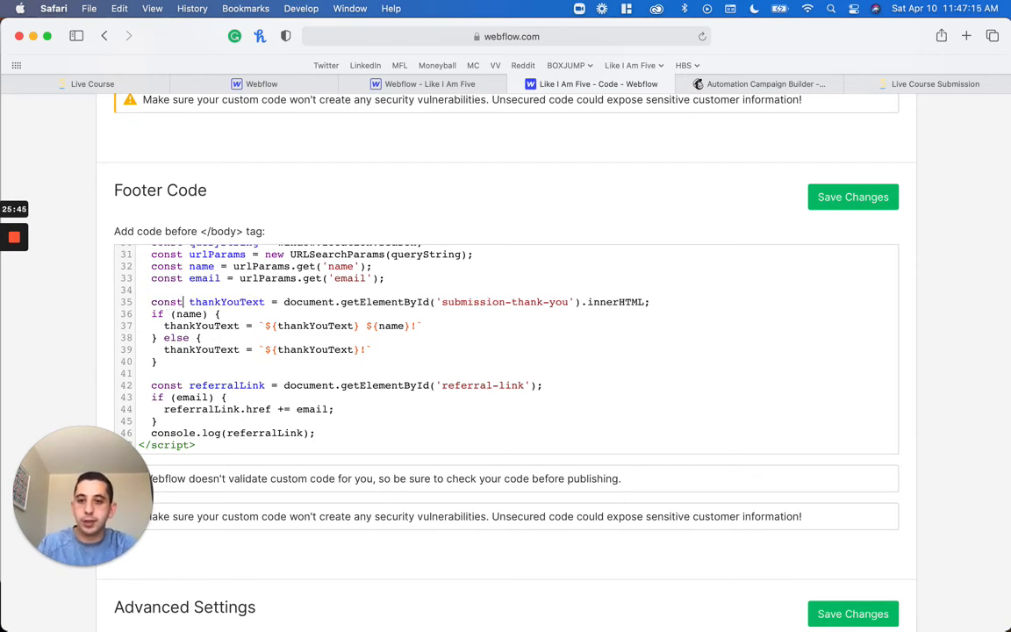
key(super+z)
key(super+z)
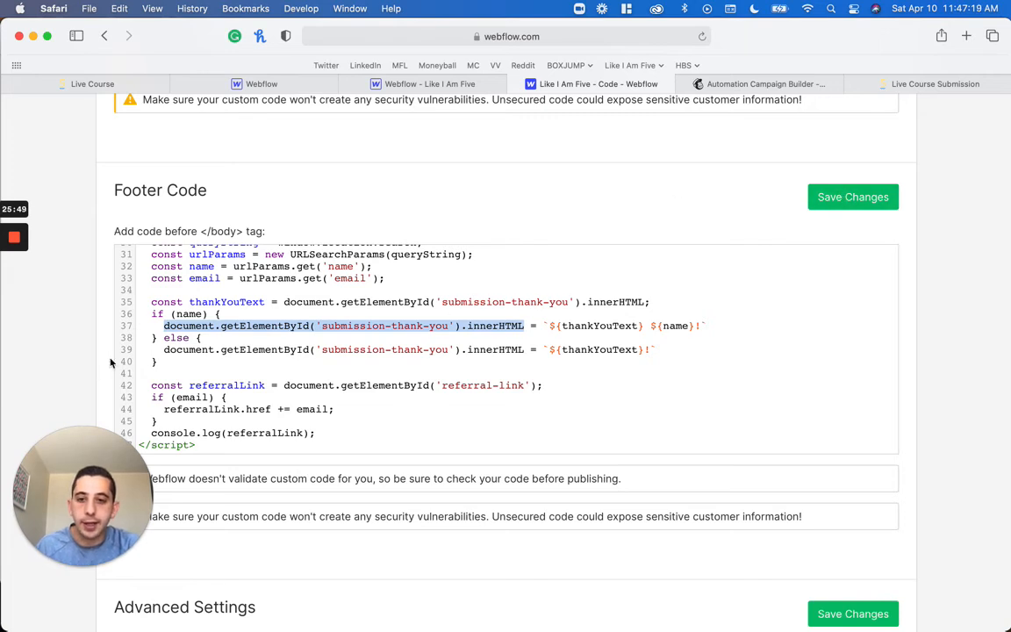
click(315, 325)
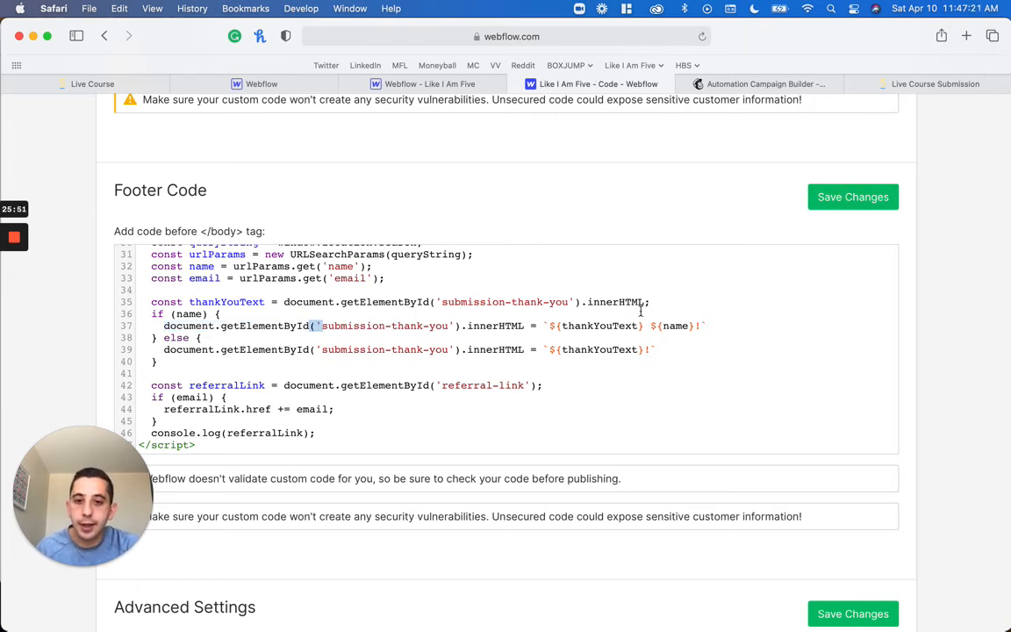
Save the restored footer code that uses const thankYouText and innerHTML assignments, and publish it to both selected domains
double_click(497, 325)
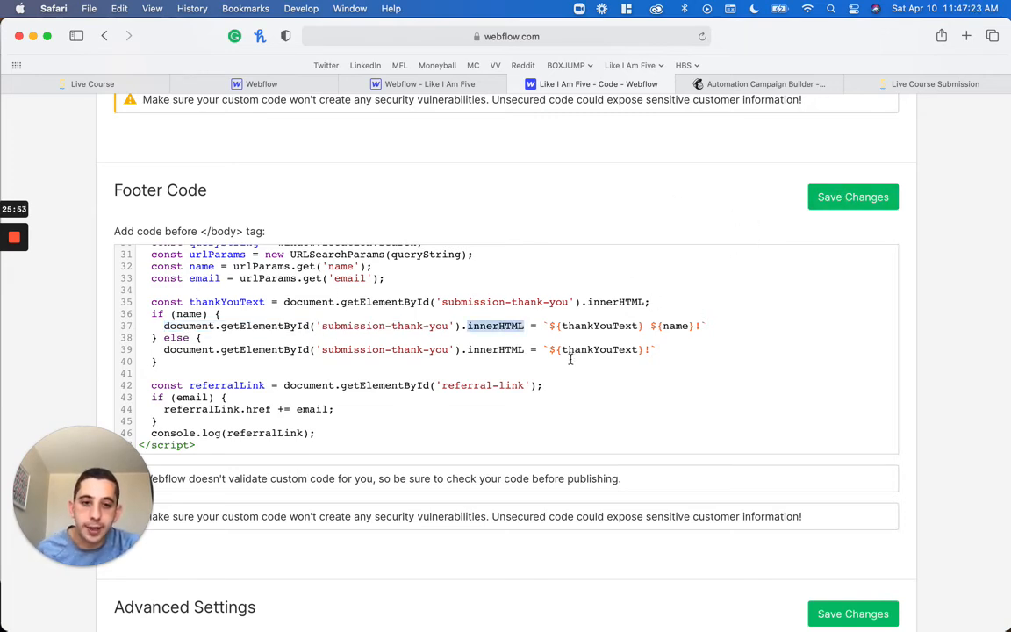
click(853, 197)
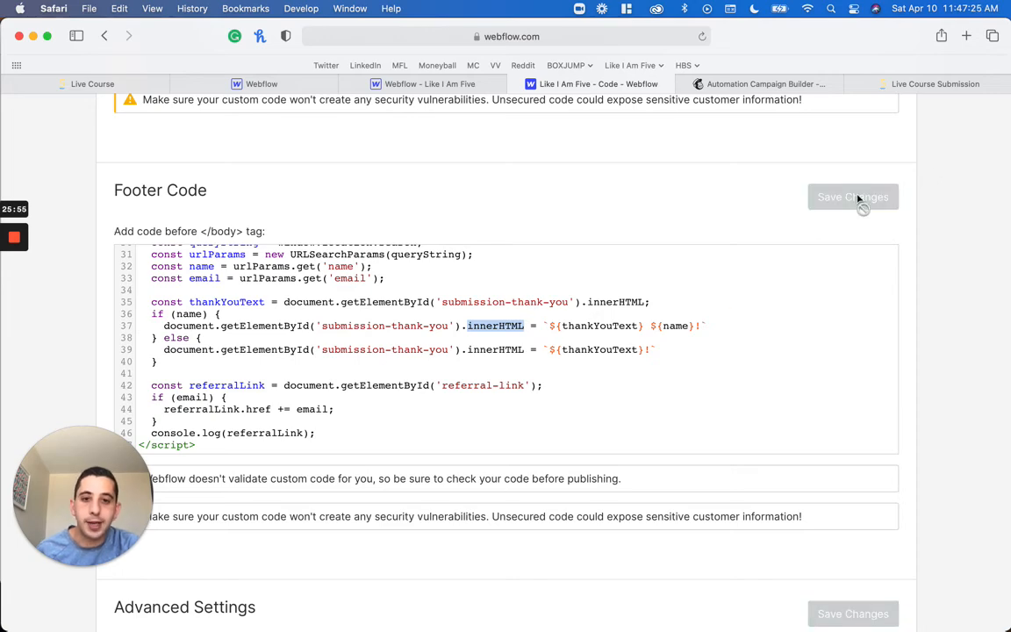
scroll(889, 281, up, 15)
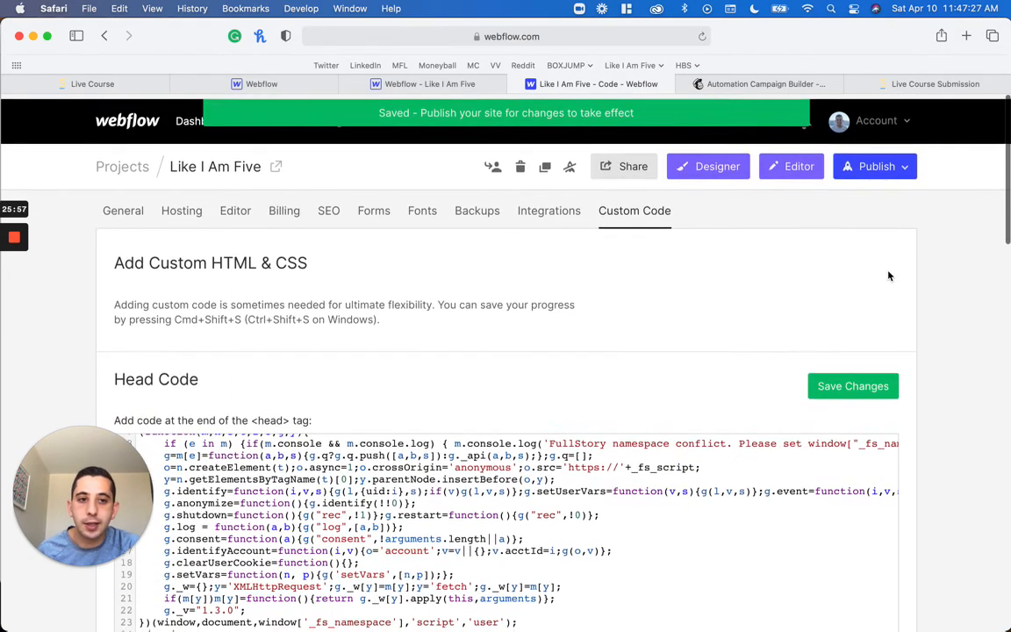
click(874, 161)
click(790, 313)
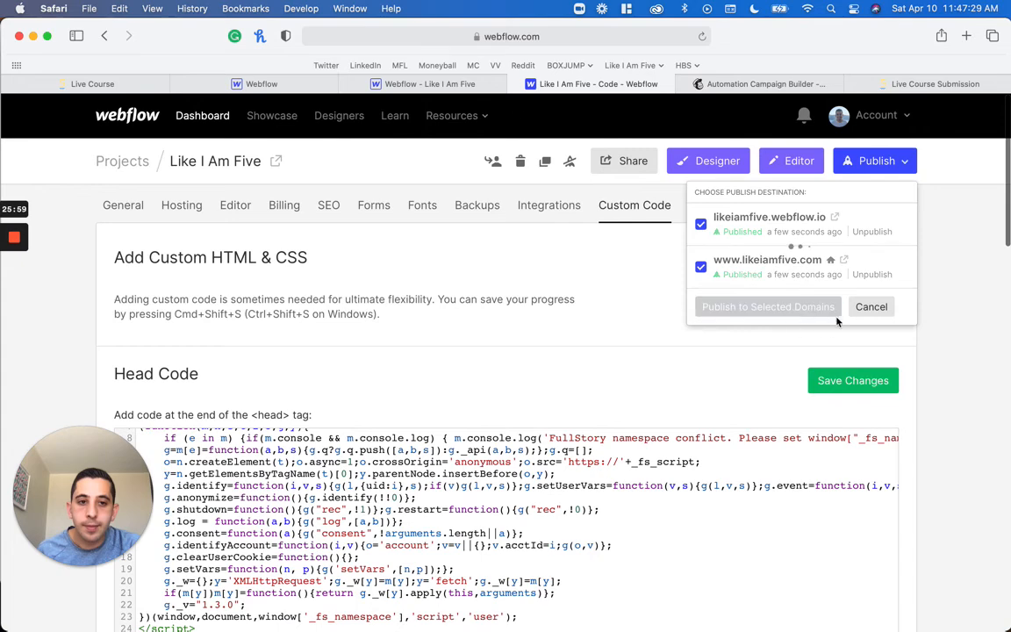
Switch to the live course submission page, reload it, and check the name in its thank-you heading
mouse_move(928, 84)
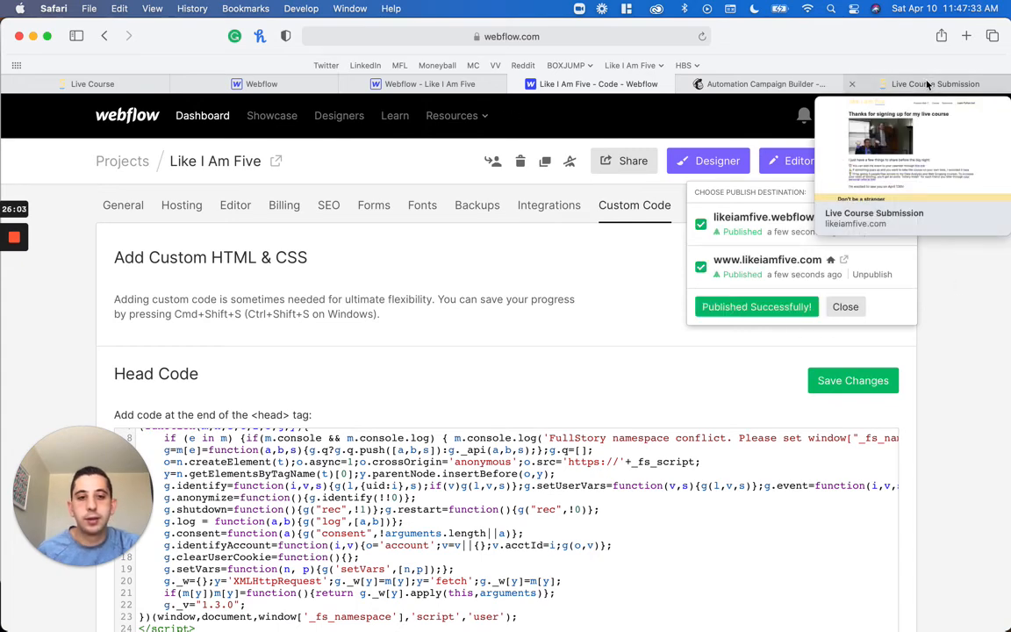
click(927, 84)
key(super+r)
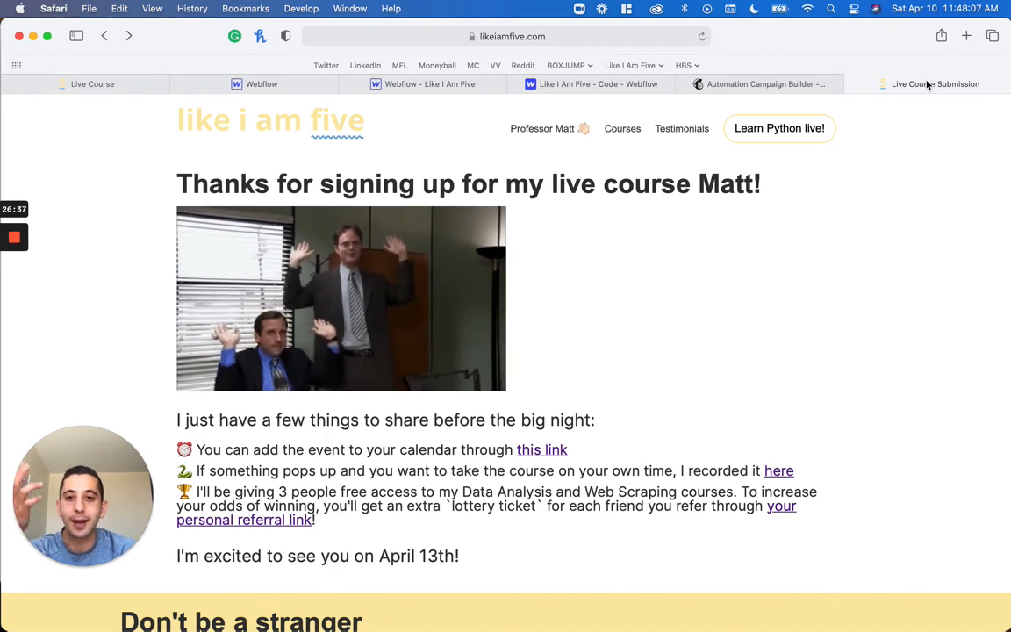
double_click(733, 184)
Open the Learn Python live sign-up page and enter the registrant's full name and email address in the form
click(786, 136)
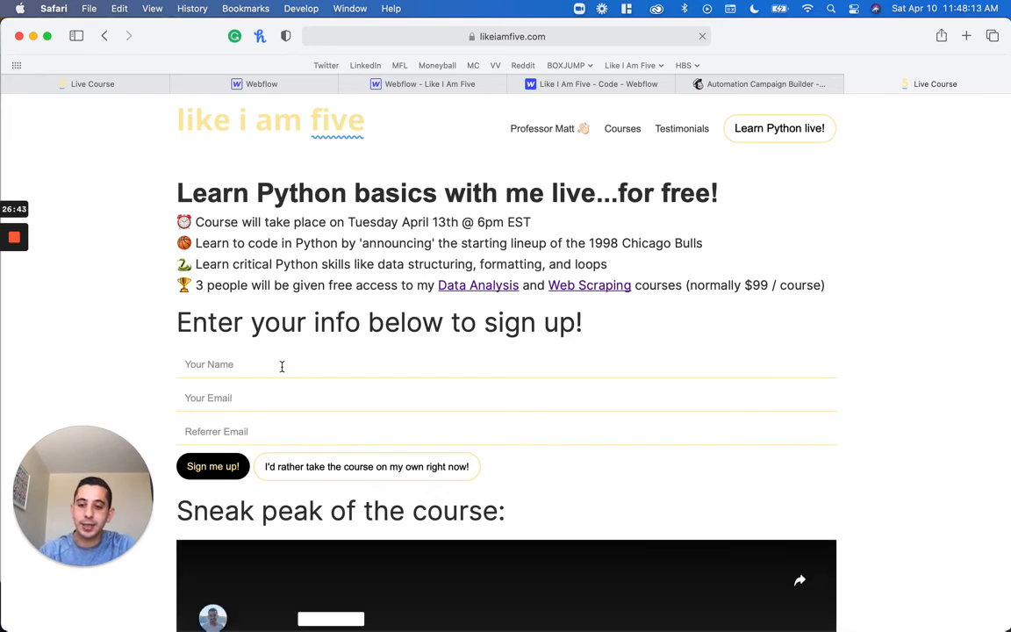
click(282, 366)
key(Tab)
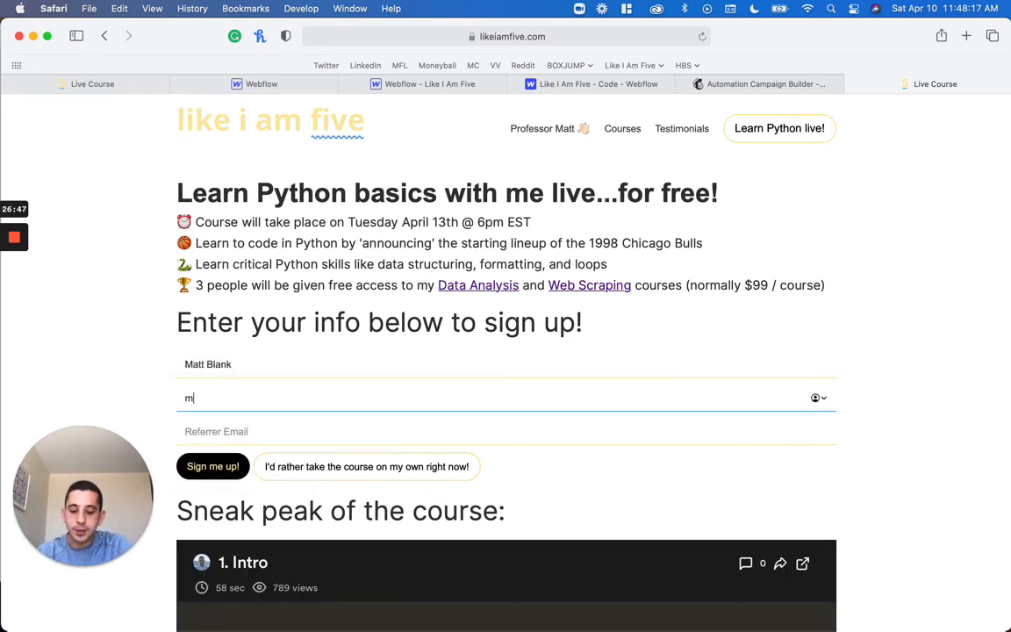
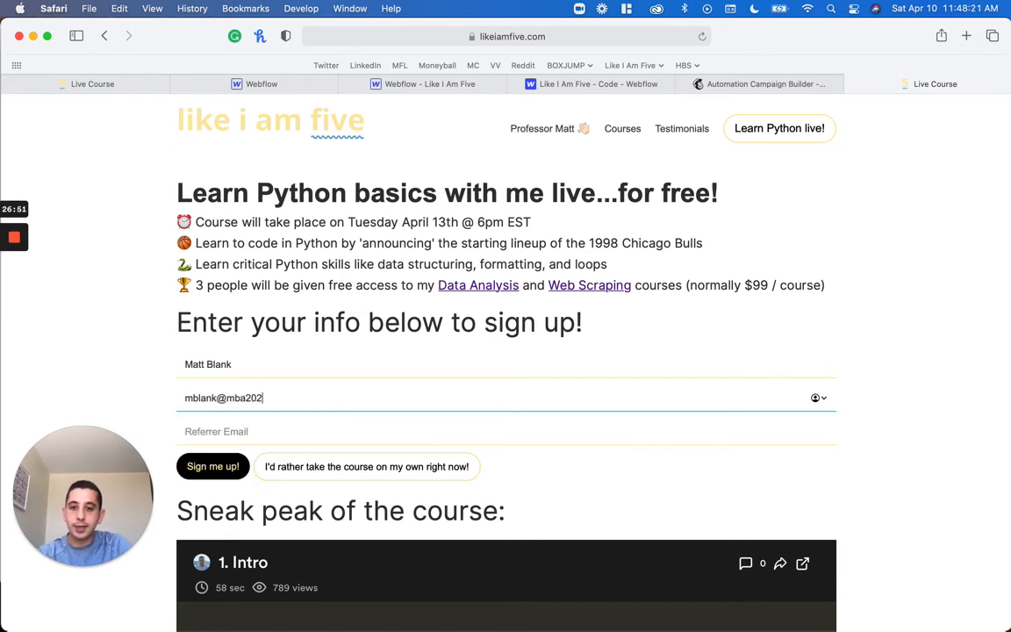
key(Tab)
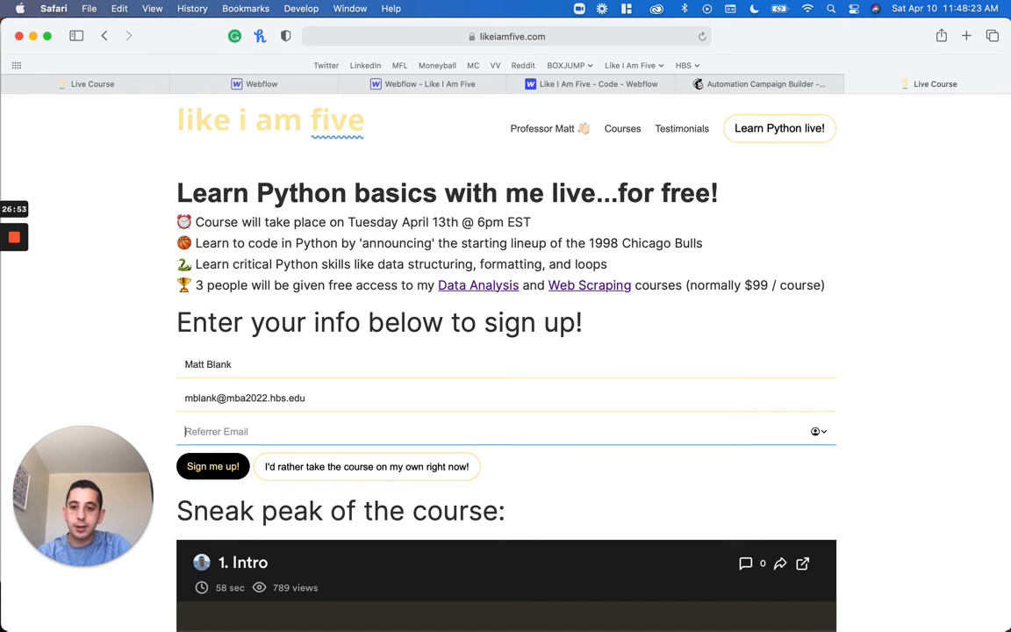
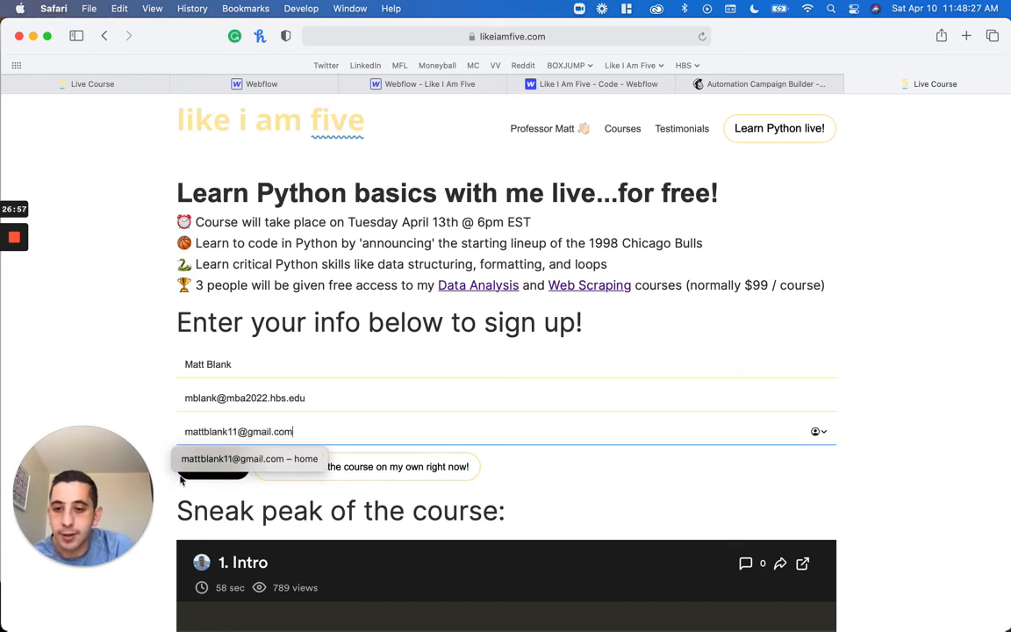
Fill in the referrer's email address and try to submit the live course sign-up form
click(200, 474)
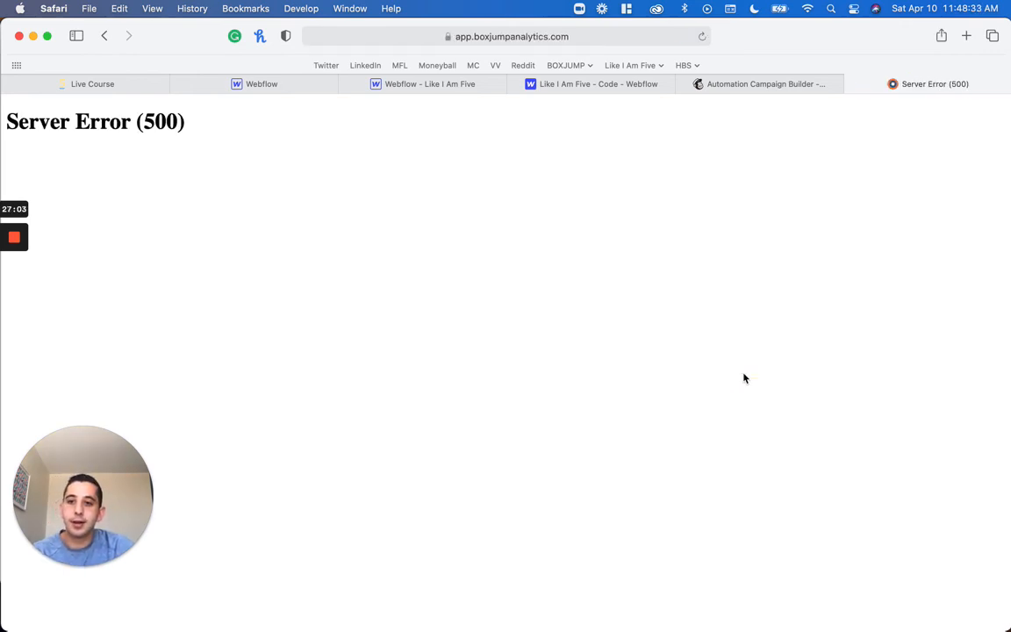
Go back through the browsing history to the submission page and examine the personalized name in its thank-you heading
key(super+bracketleft)
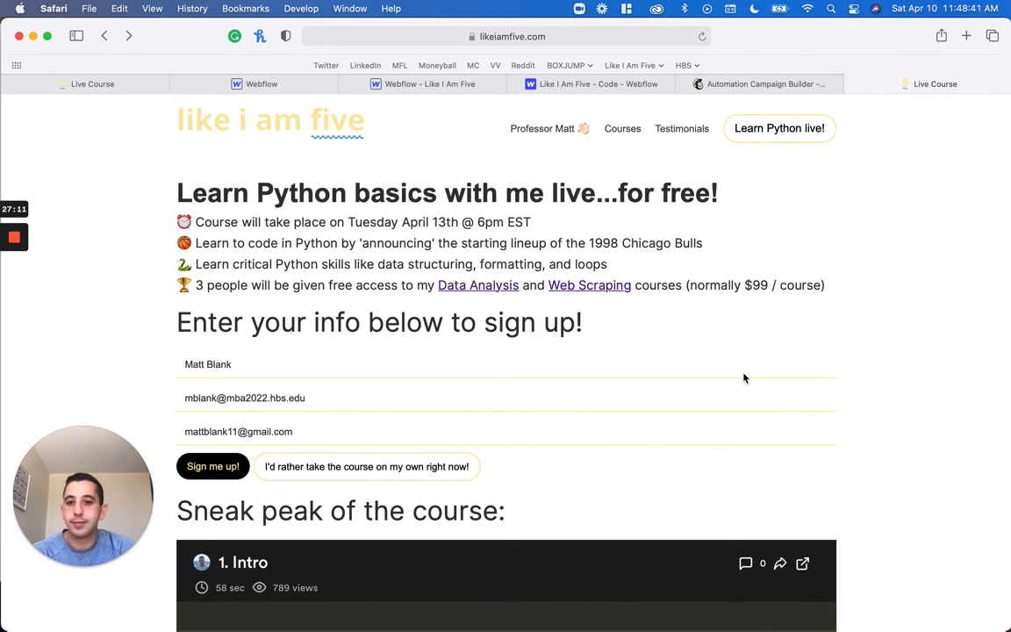
scroll(745, 379, right, 5)
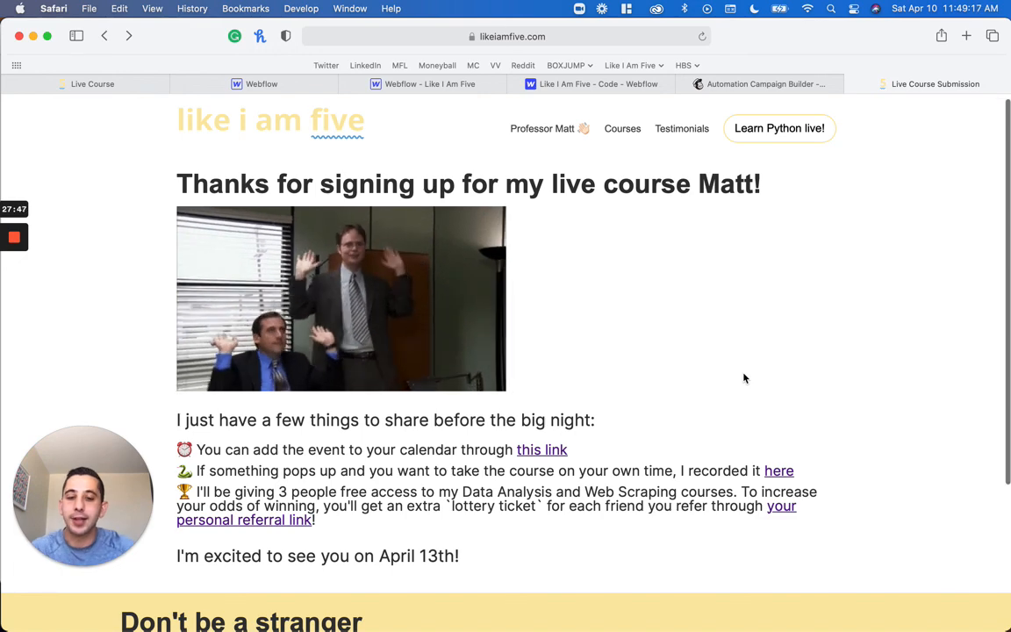
scroll(743, 377, up, 1)
double_click(725, 193)
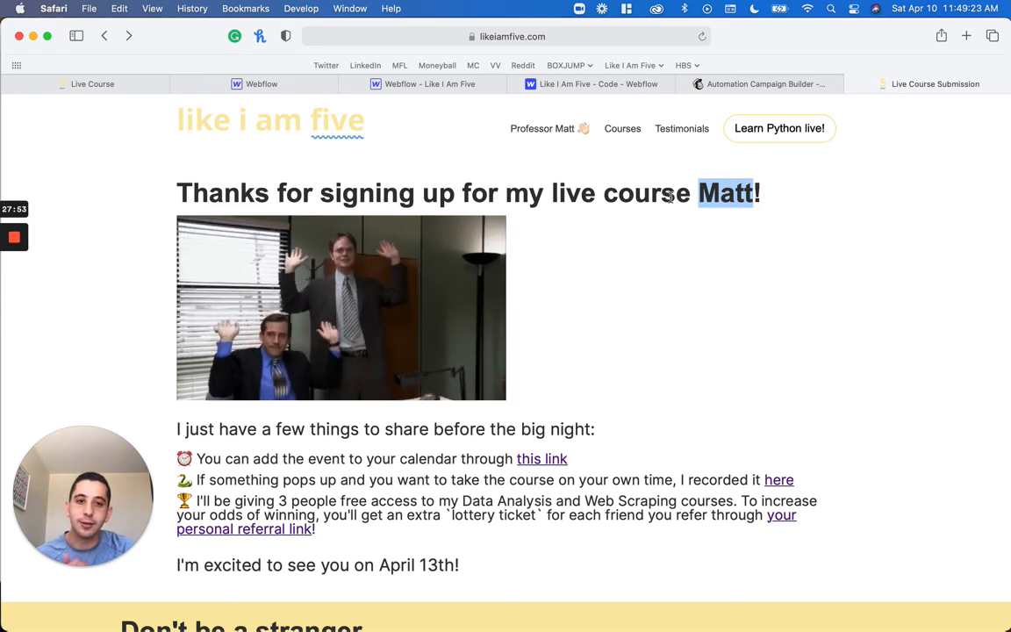
click(729, 198)
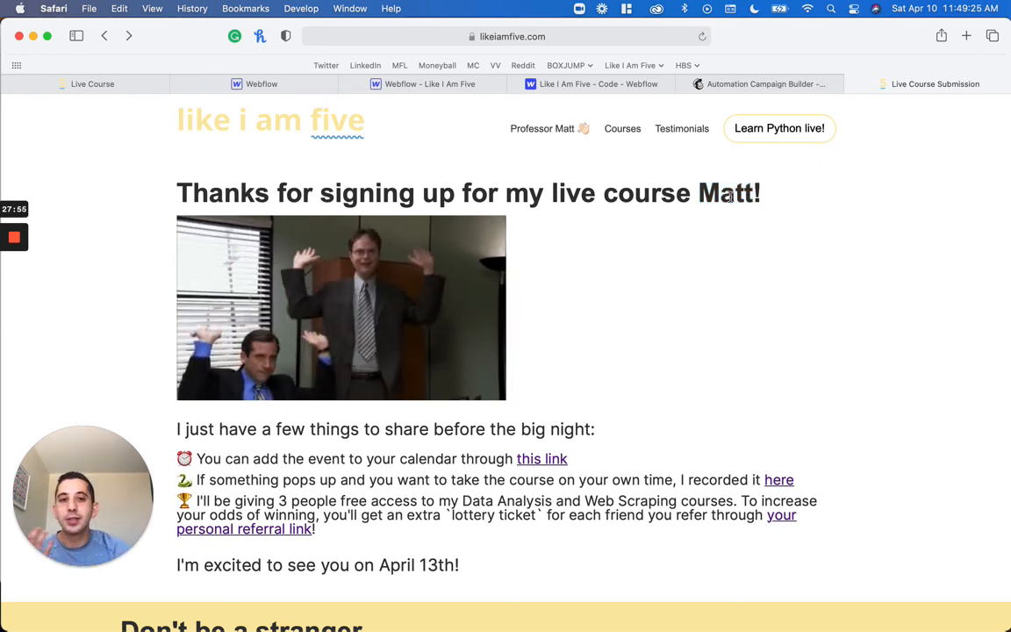